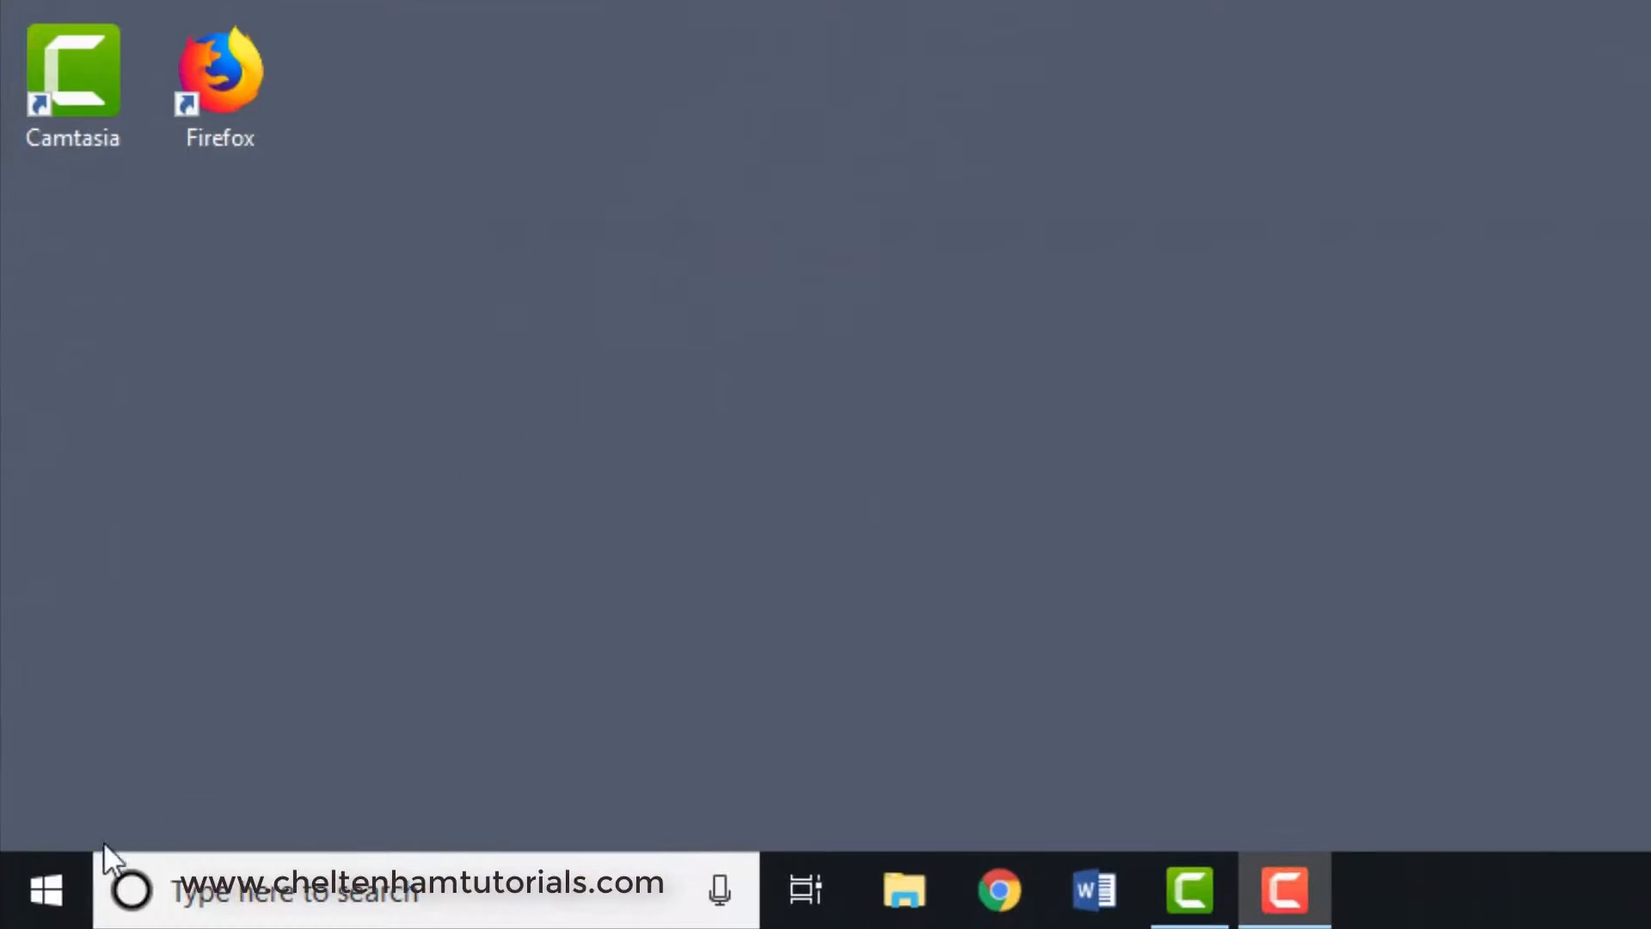
- Launch Excel from the installed apps, create a blank workbook, and close the program again
{"action": "left_click", "coordinate": [45, 892]}
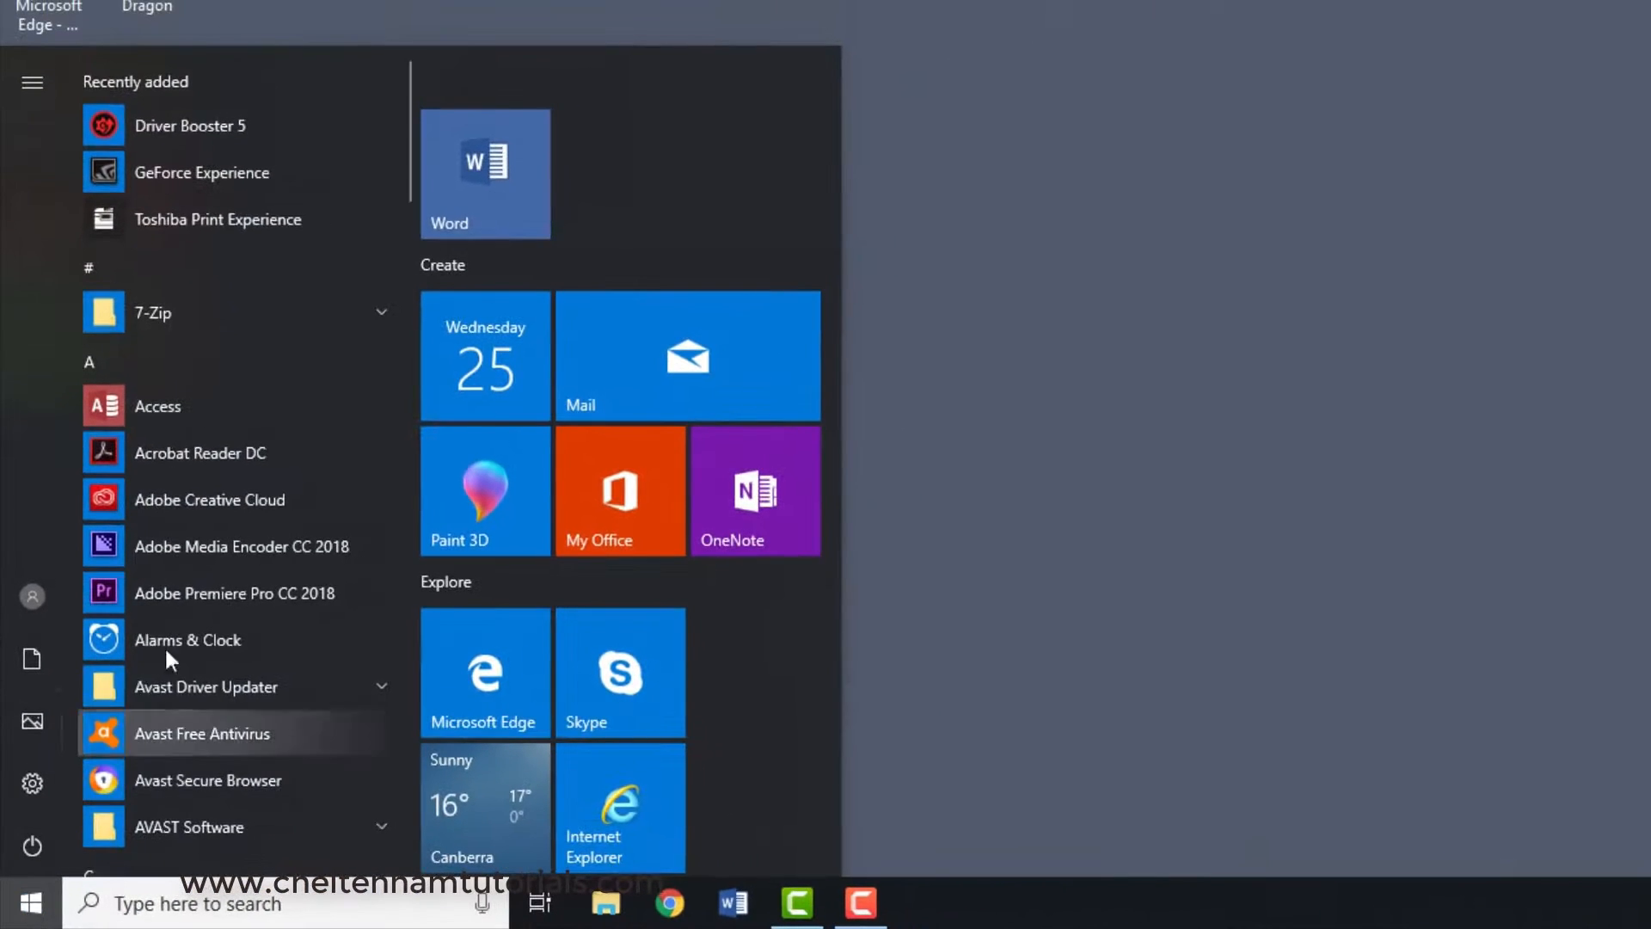
{"action": "scroll", "coordinate": [208, 593], "scroll_direction": "down", "scroll_amount": 10}
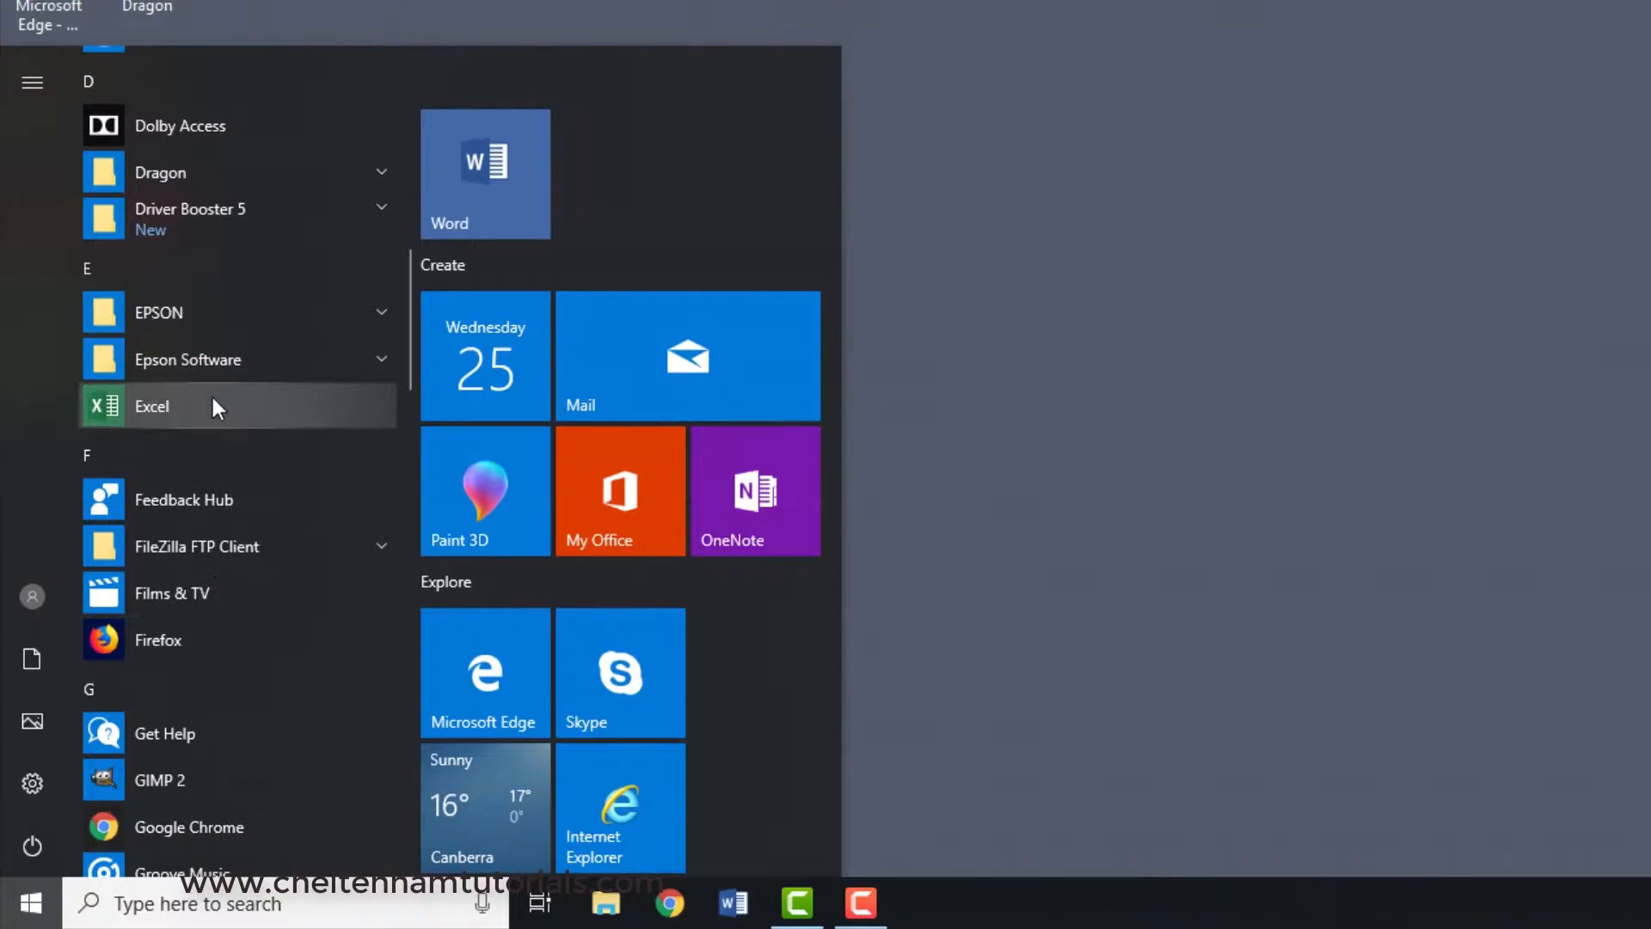
{"action": "left_click", "coordinate": [213, 400]}
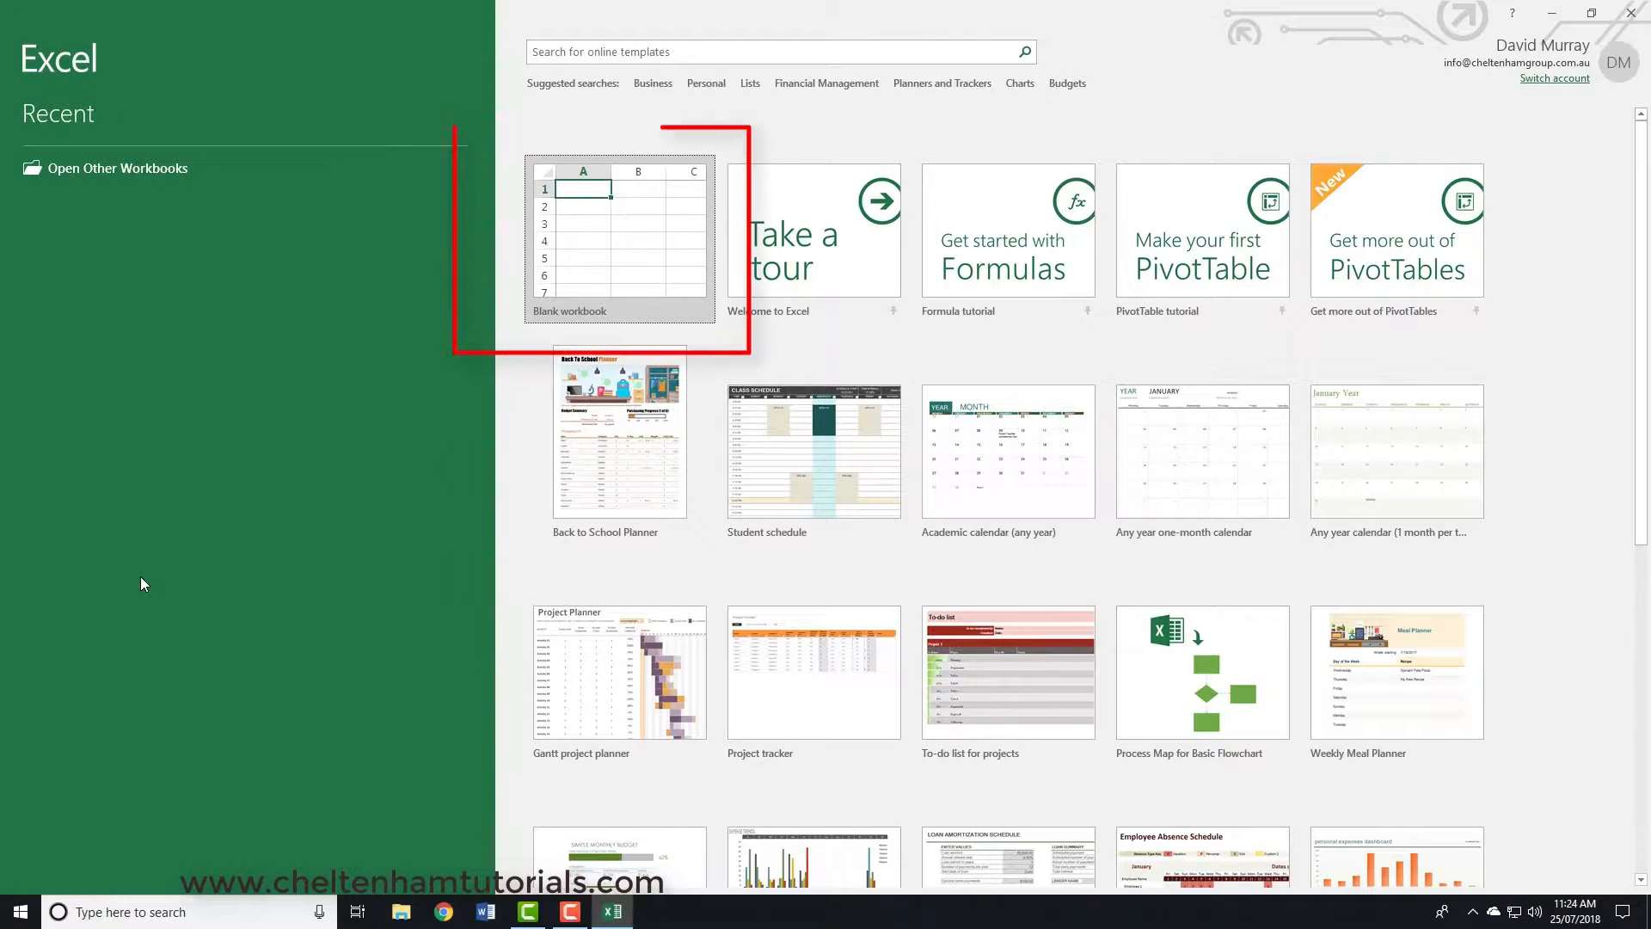
{"action": "left_click", "coordinate": [632, 257]}
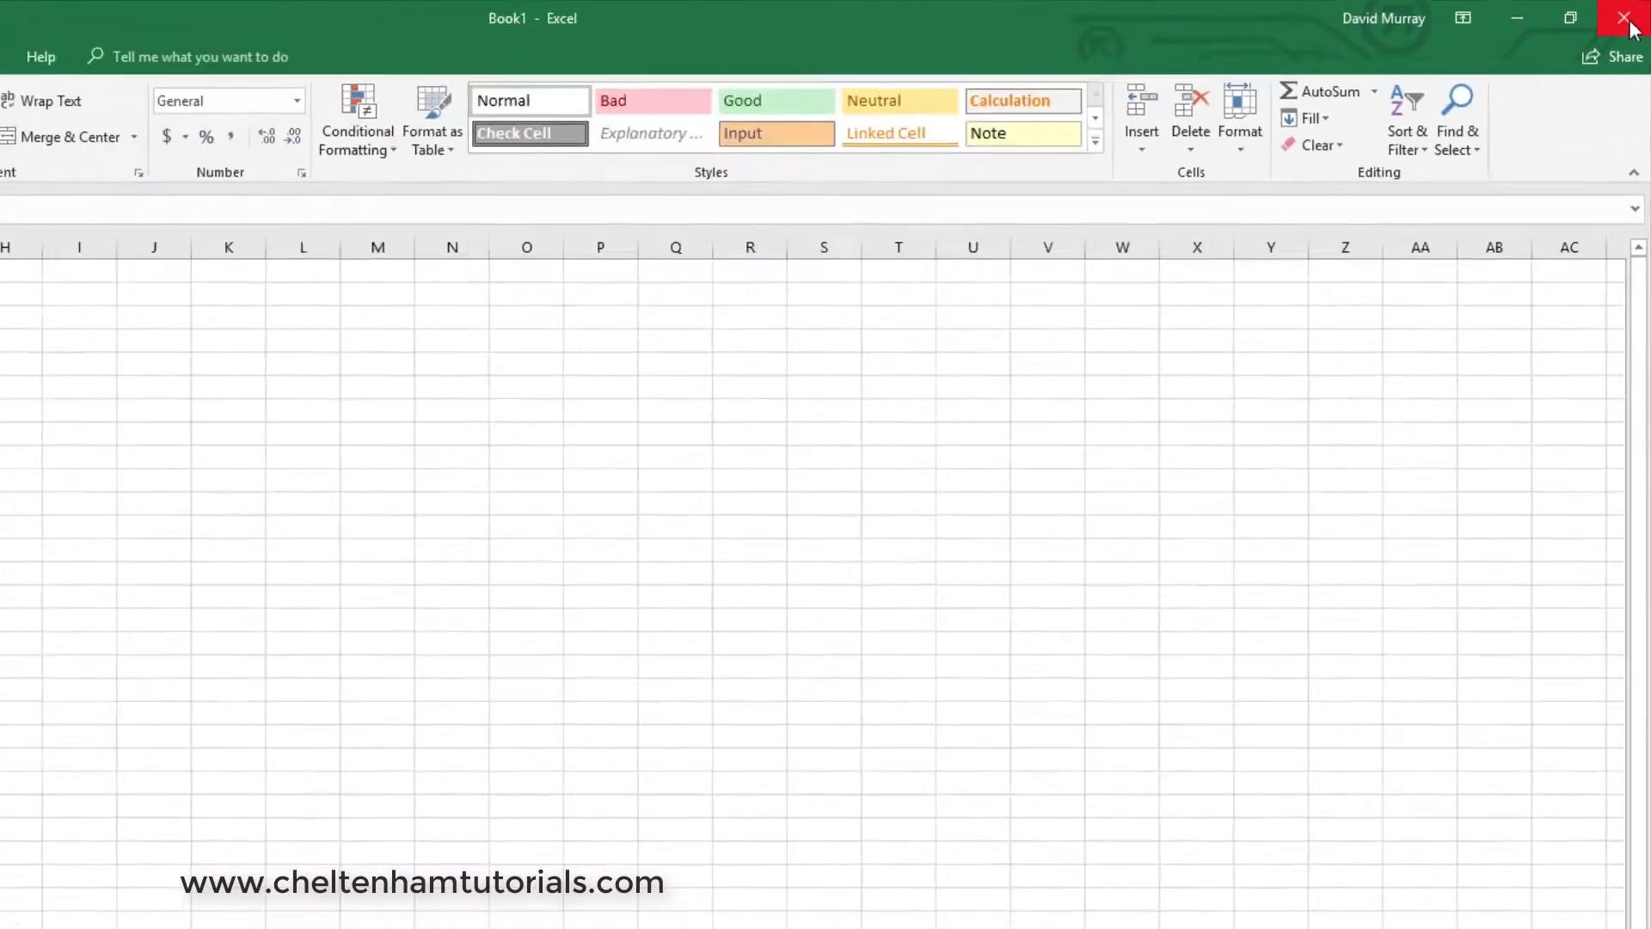
{"action": "left_click", "coordinate": [1592, 38]}
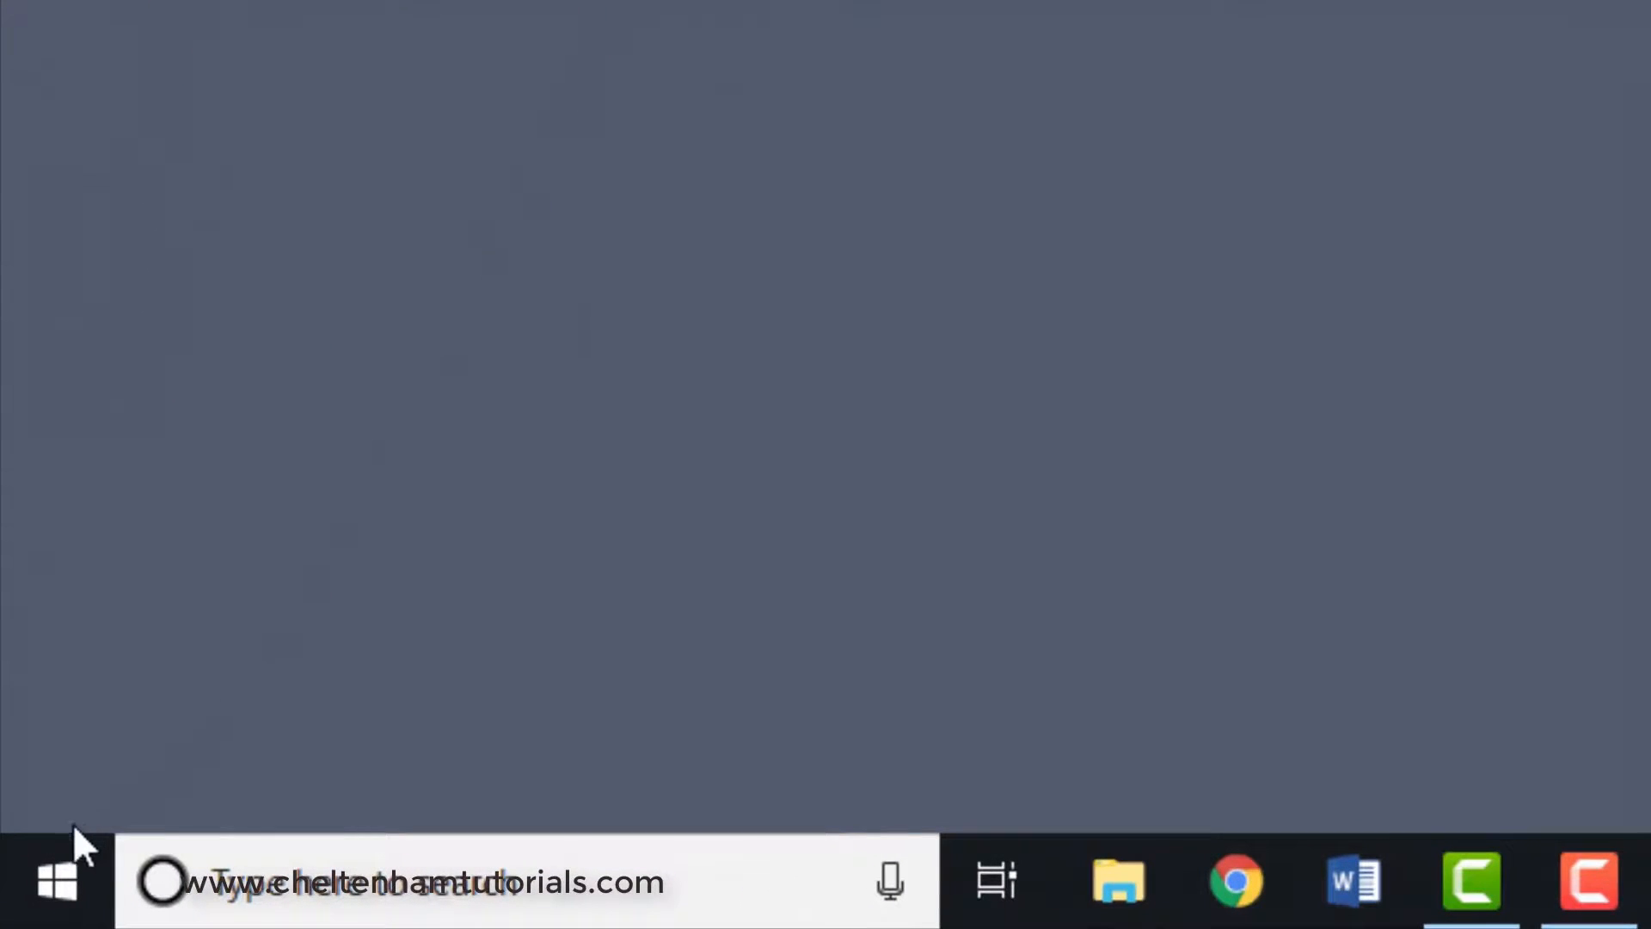
- Create a desktop shortcut for Excel from the installed apps and remove it again
{"action": "left_click", "coordinate": [59, 868]}
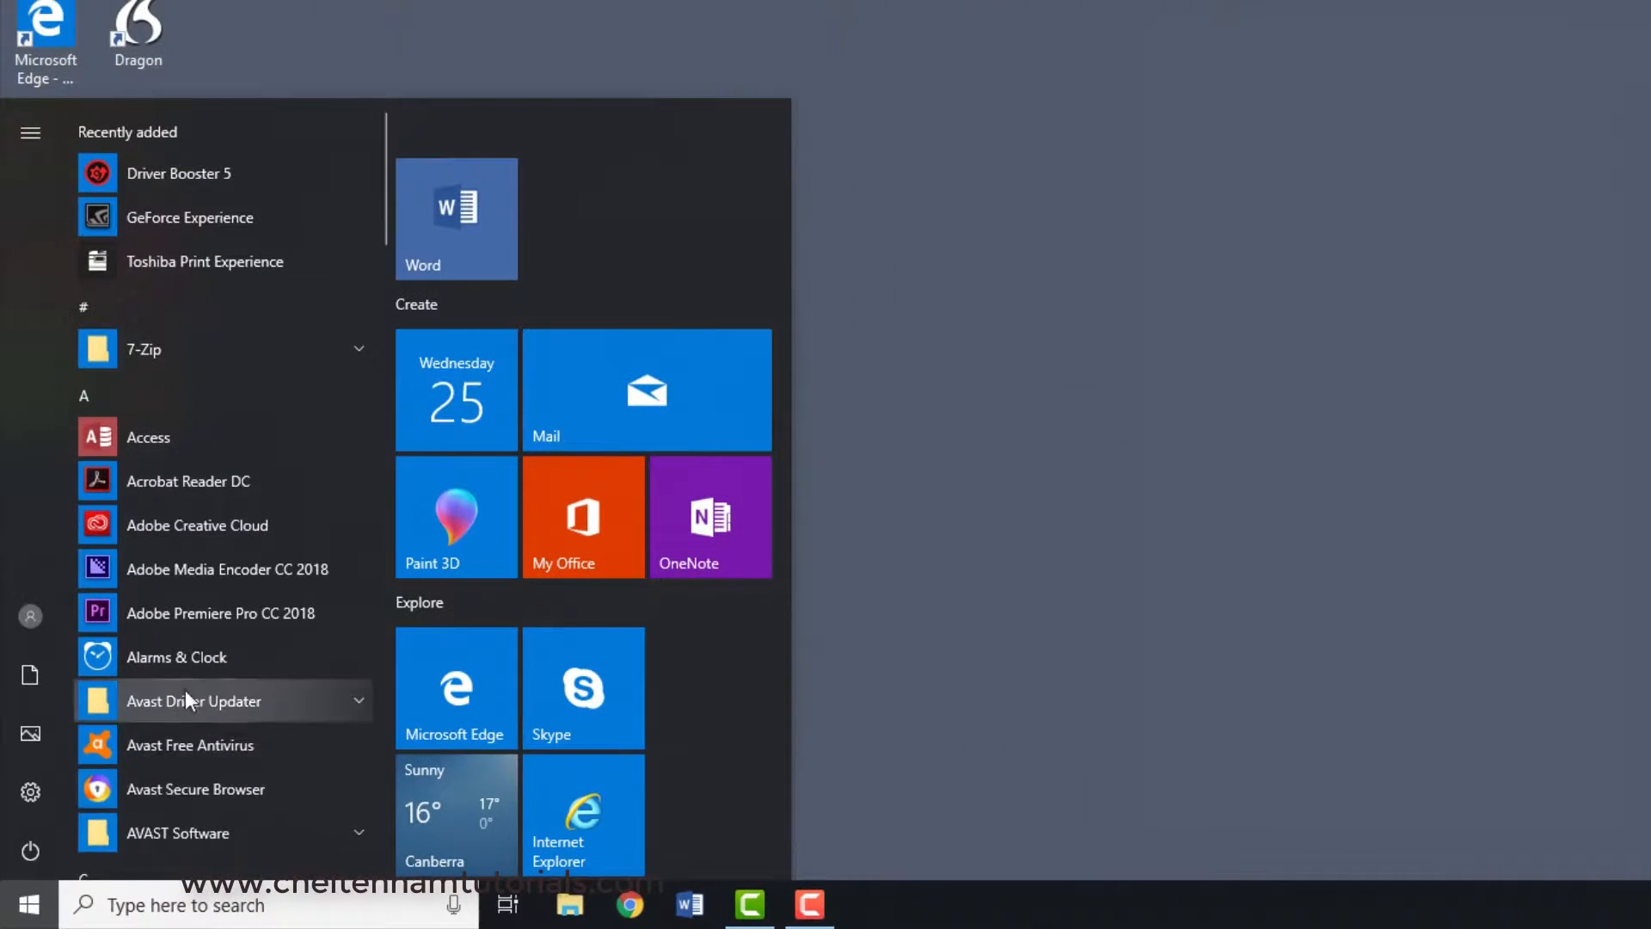
{"action": "scroll", "coordinate": [186, 699], "scroll_direction": "down", "scroll_amount": 10}
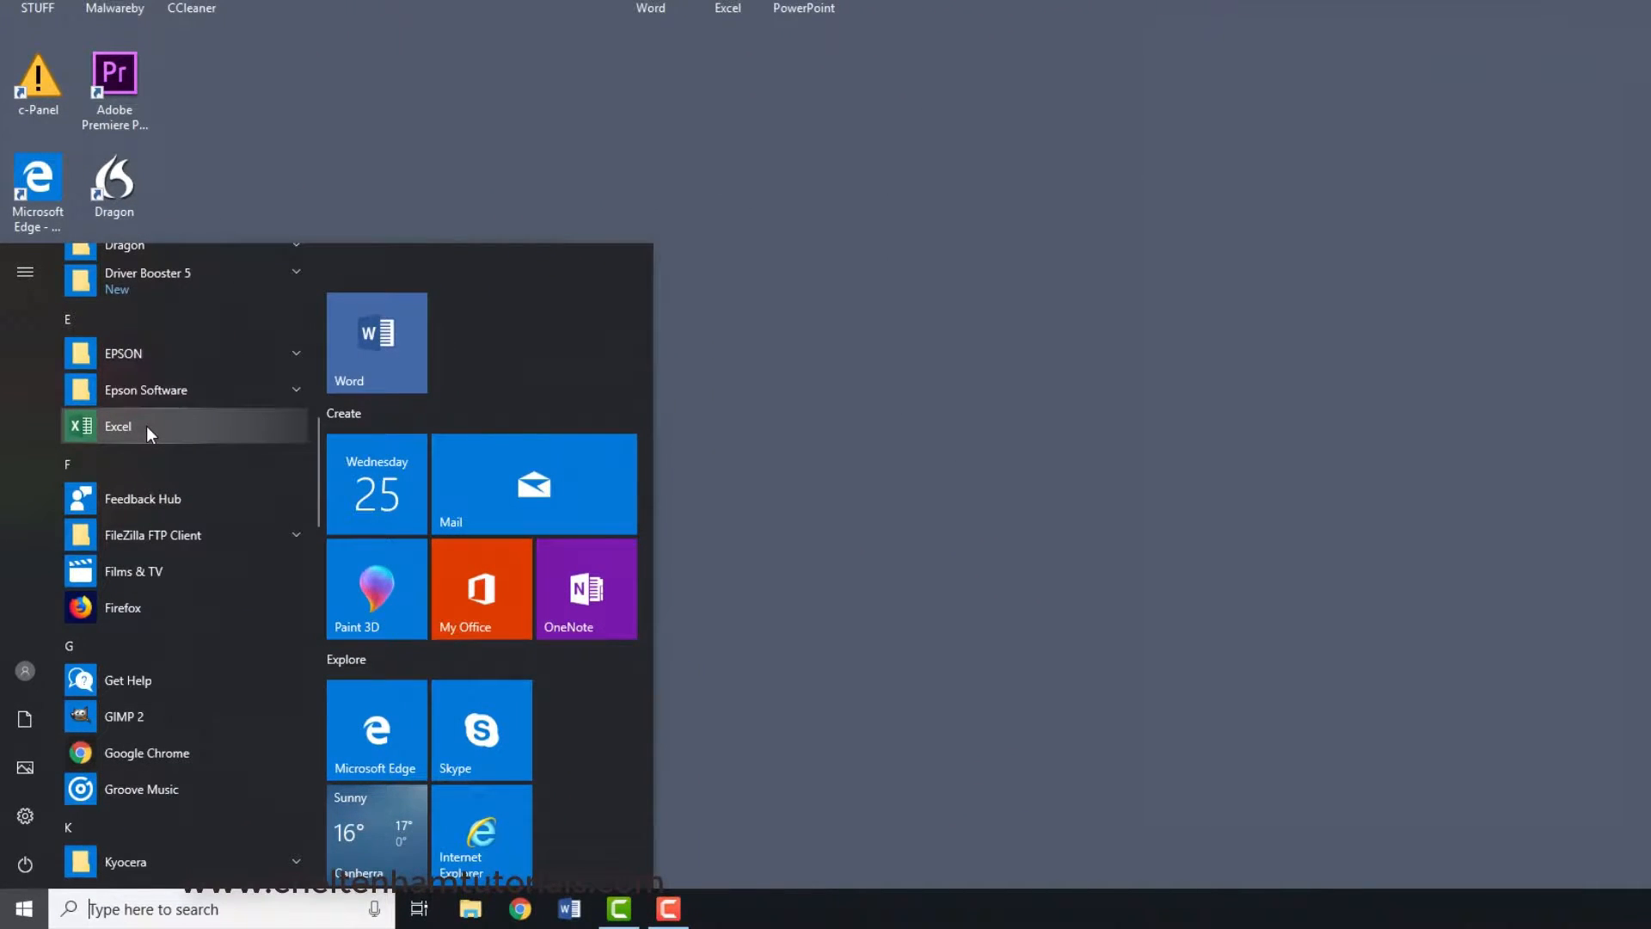
{"action": "left_click_drag", "start_coordinate": [145, 426], "coordinate": [932, 301]}
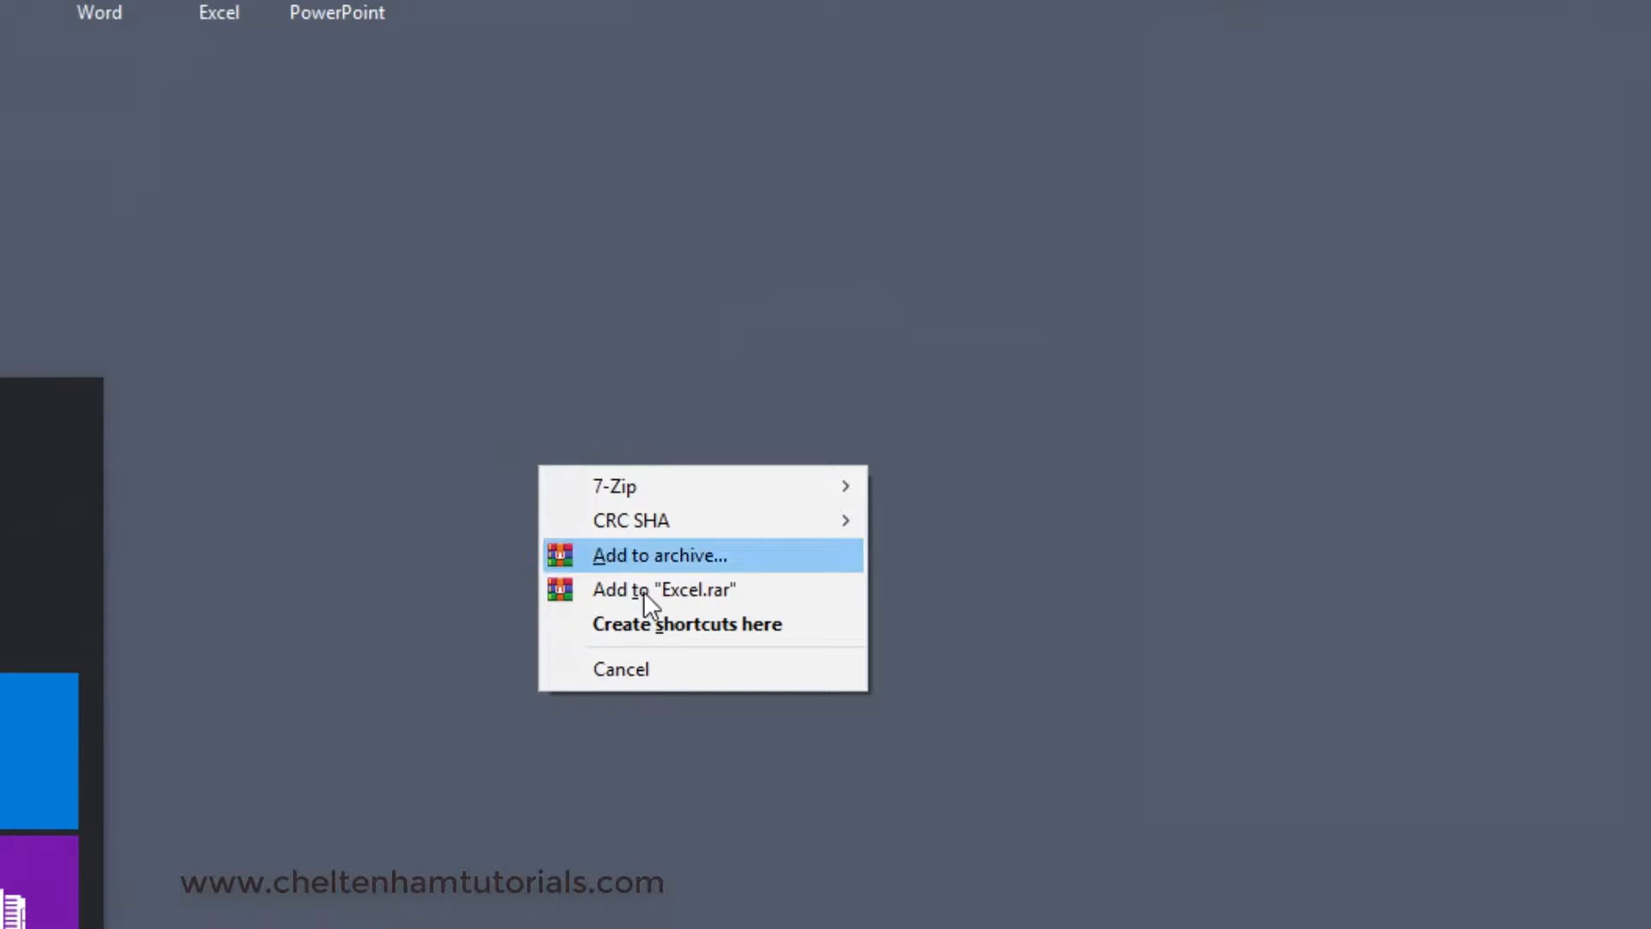
{"action": "left_click", "coordinate": [660, 622]}
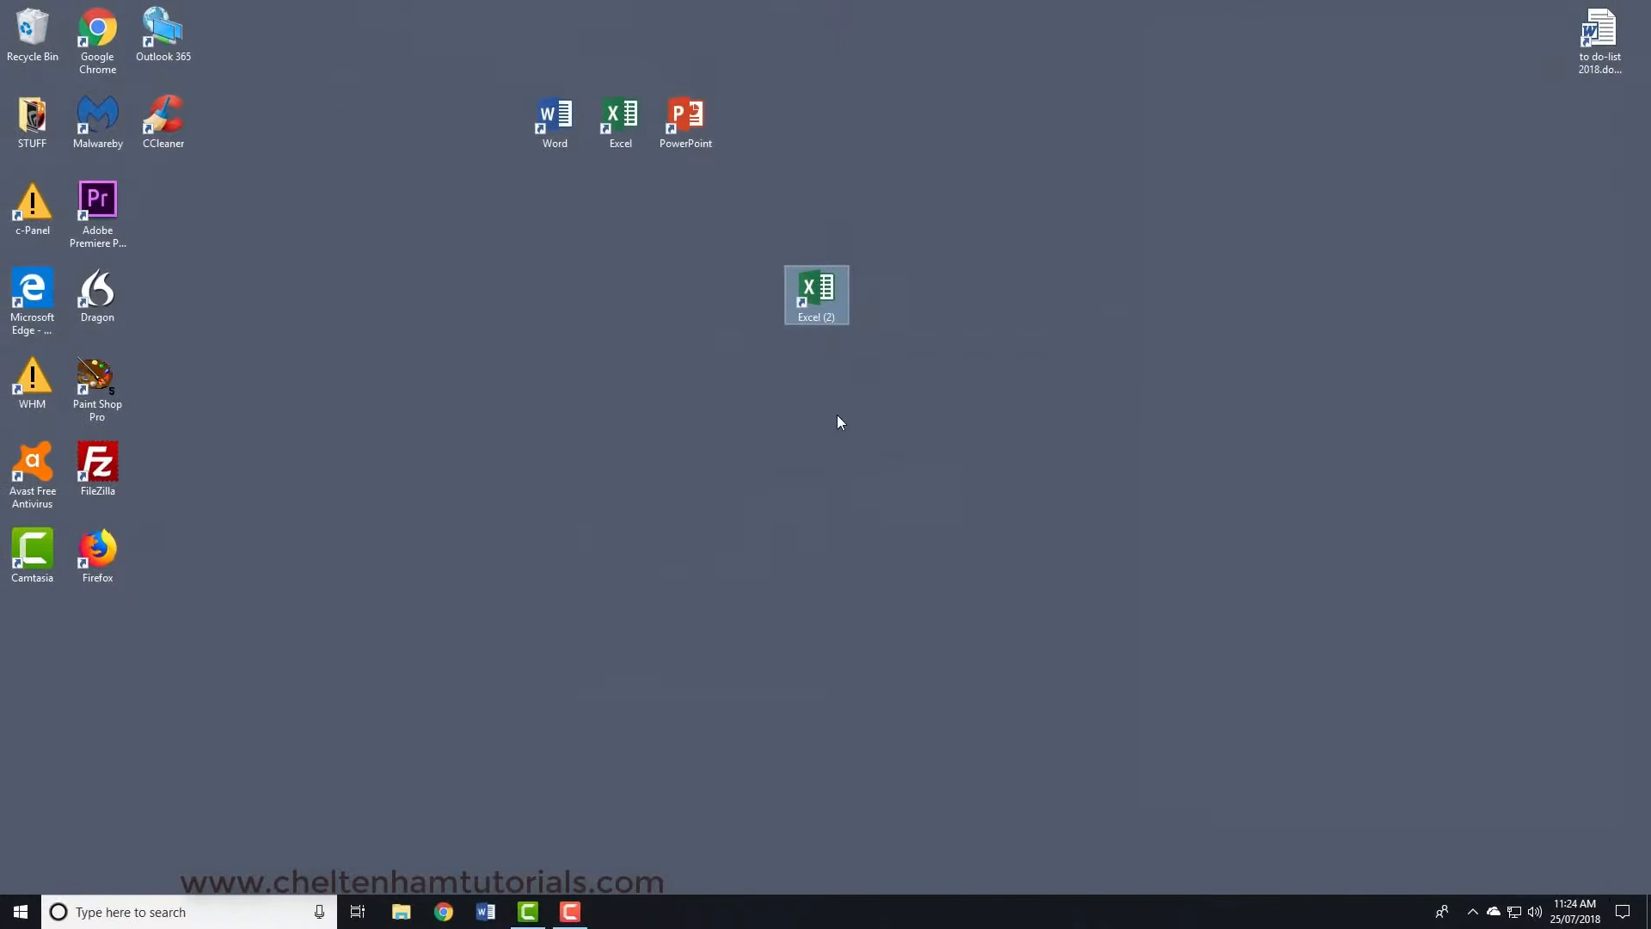
{"action": "left_click", "coordinate": [784, 462]}
{"action": "left_click", "coordinate": [808, 294]}
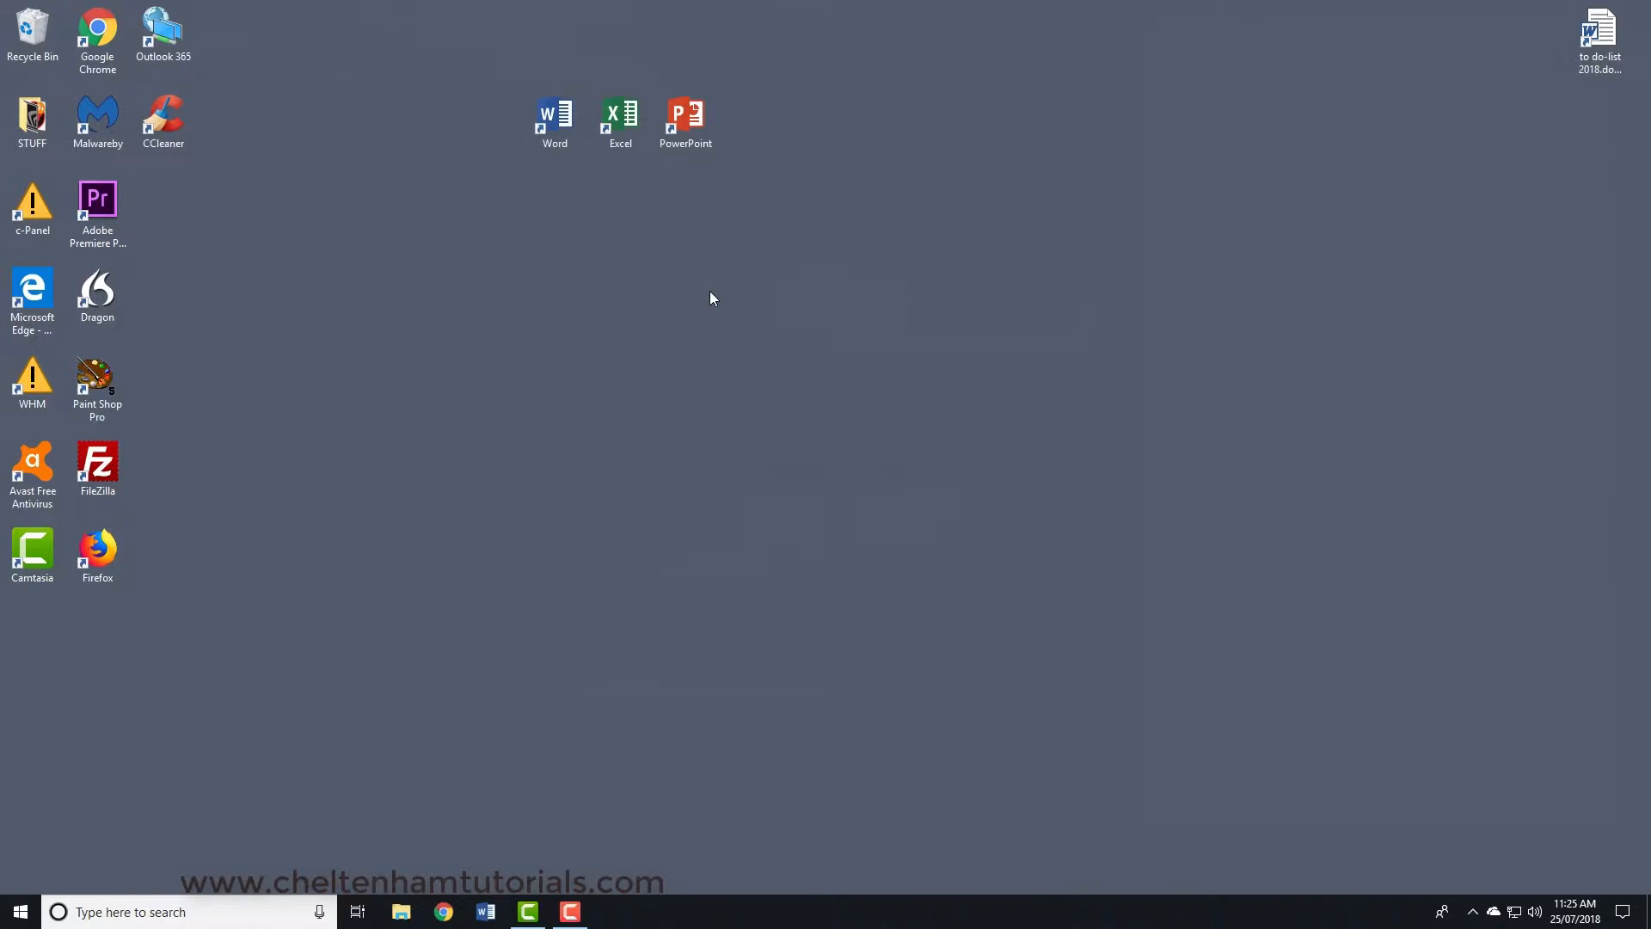
- Pin Excel to Start and view its tile beside the Word tile
{"action": "left_click", "coordinate": [33, 899]}
{"action": "scroll", "coordinate": [196, 630], "scroll_direction": "down", "scroll_amount": 5}
{"action": "scroll", "coordinate": [276, 554], "scroll_direction": "down", "scroll_amount": 4}
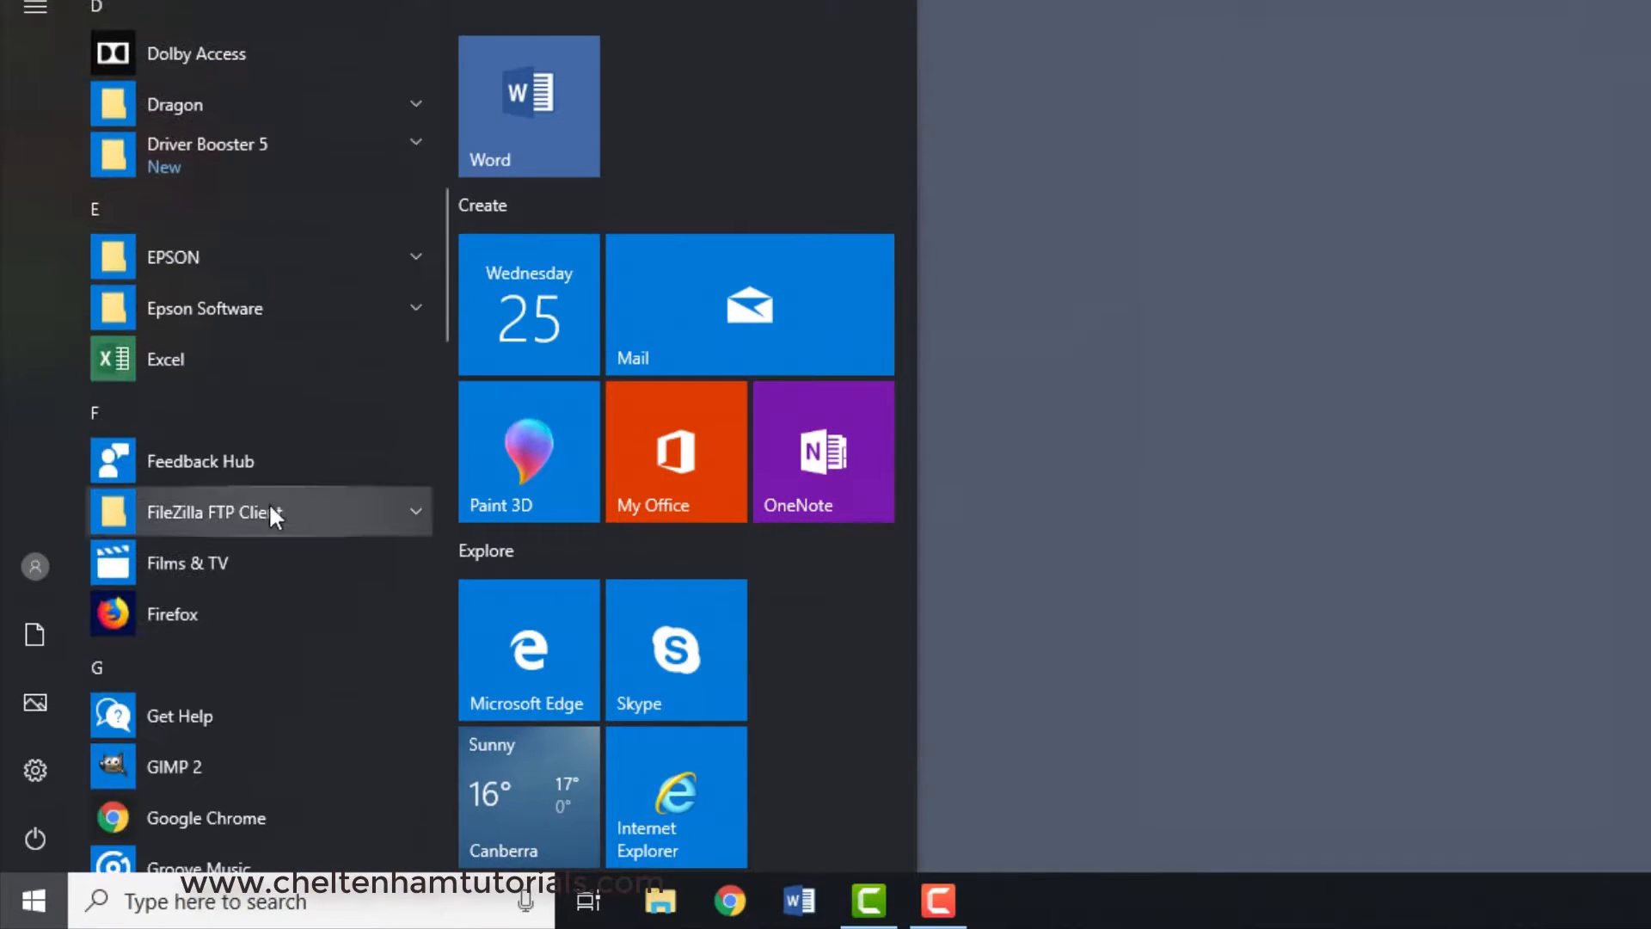
{"action": "right_click", "coordinate": [236, 357]}
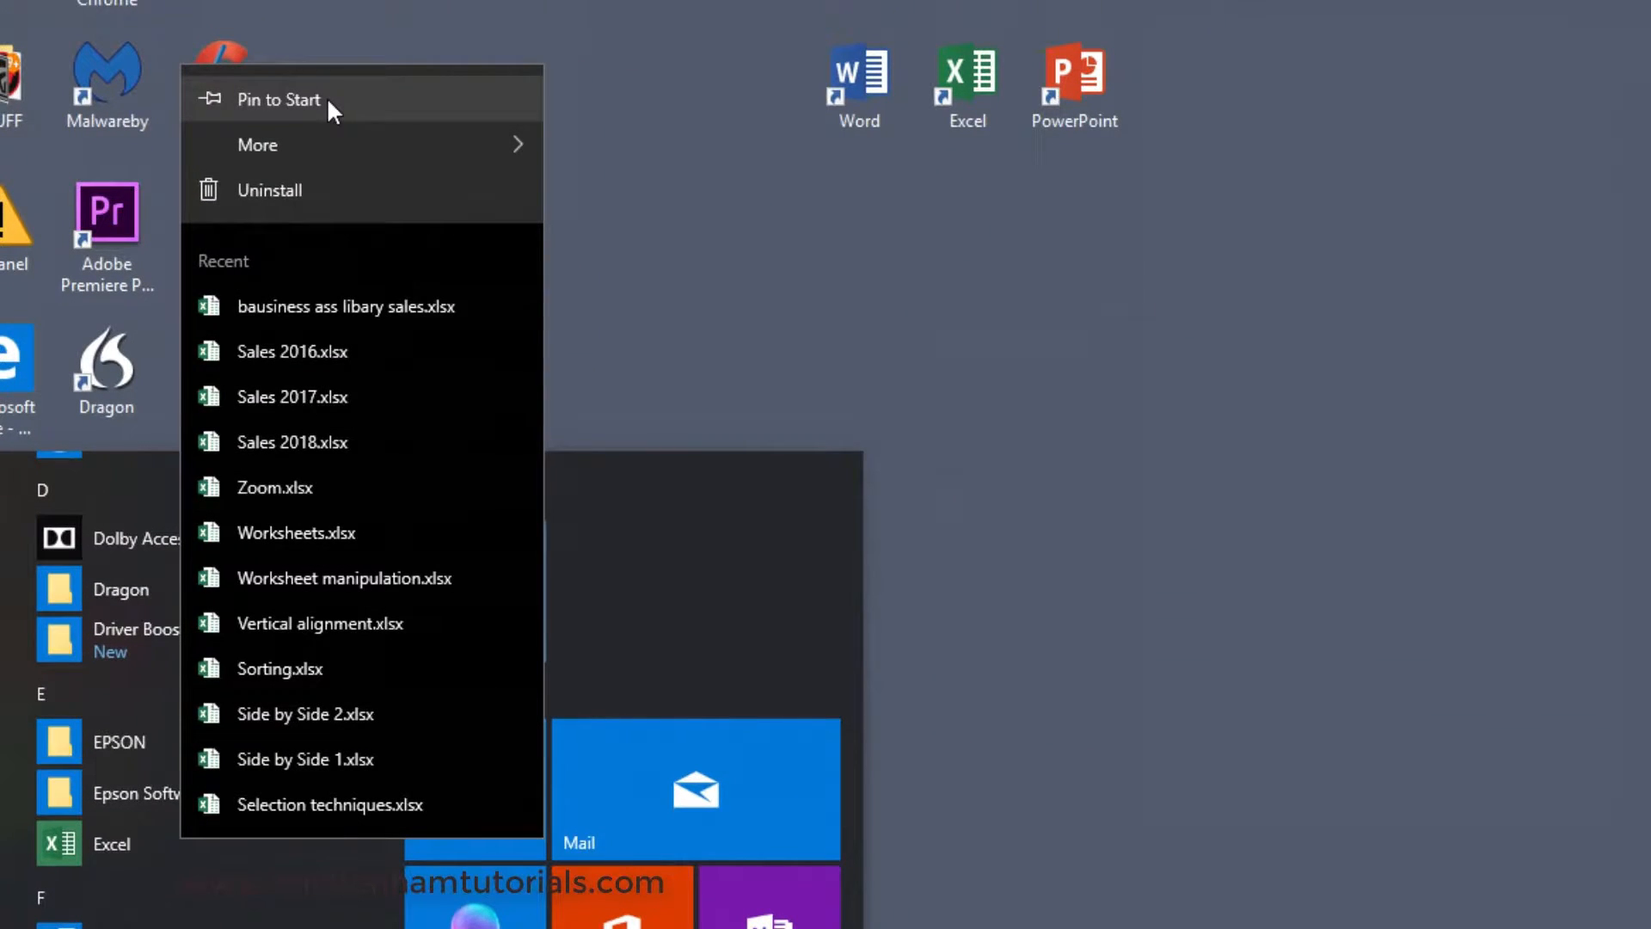
{"action": "left_click", "coordinate": [327, 96]}
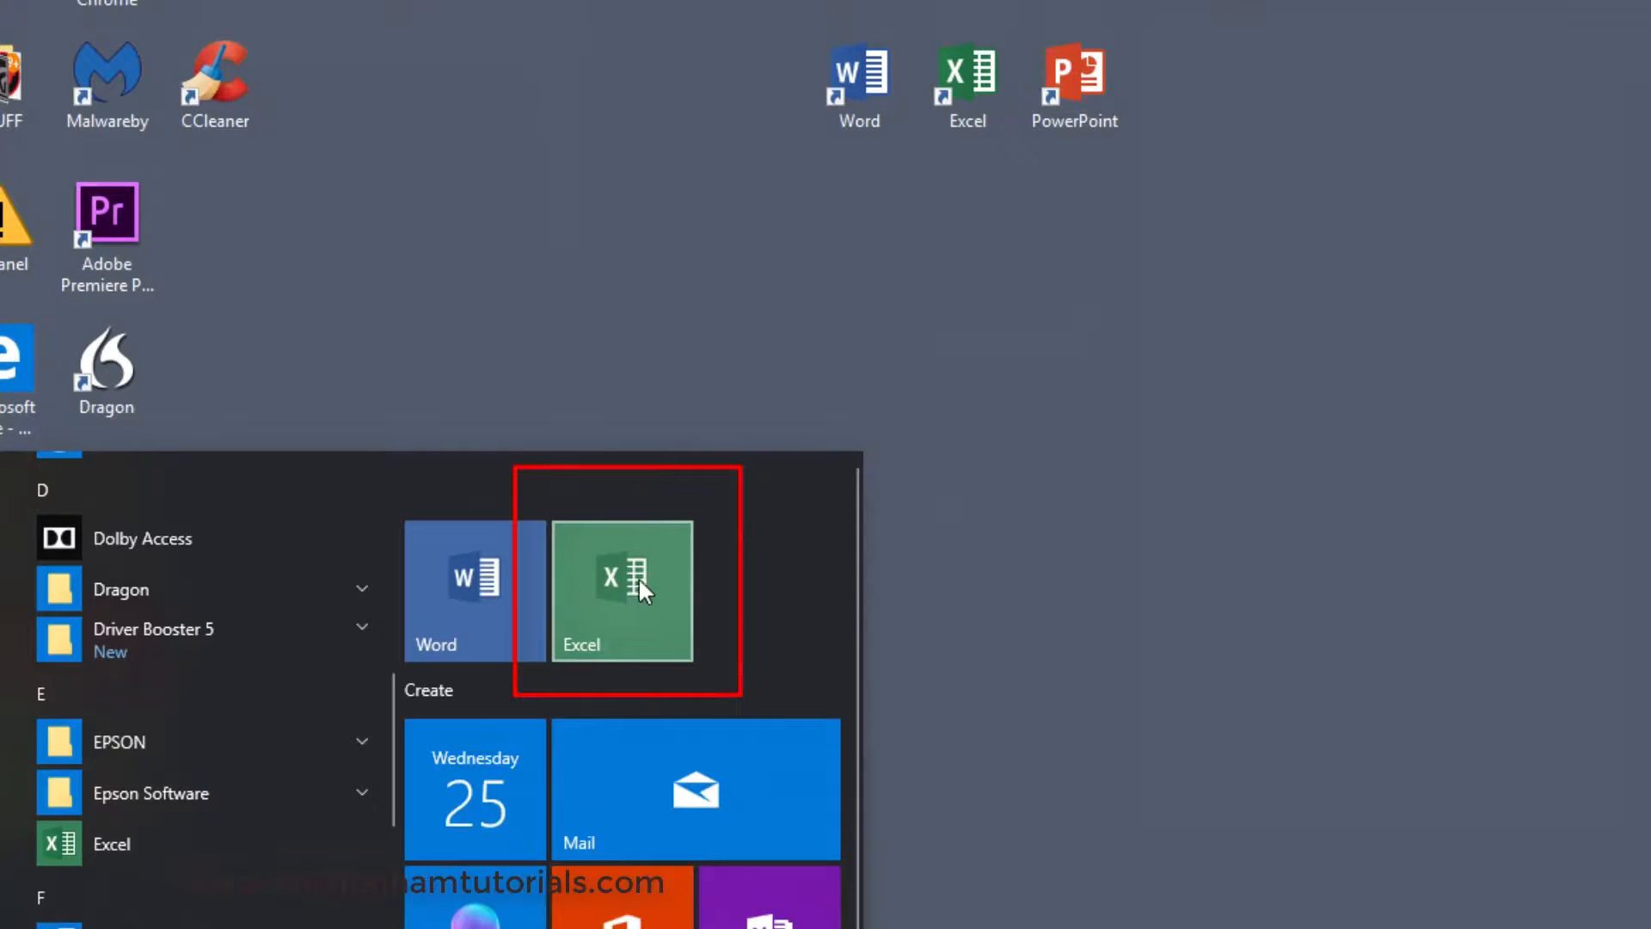
{"action": "left_click", "coordinate": [1262, 470]}
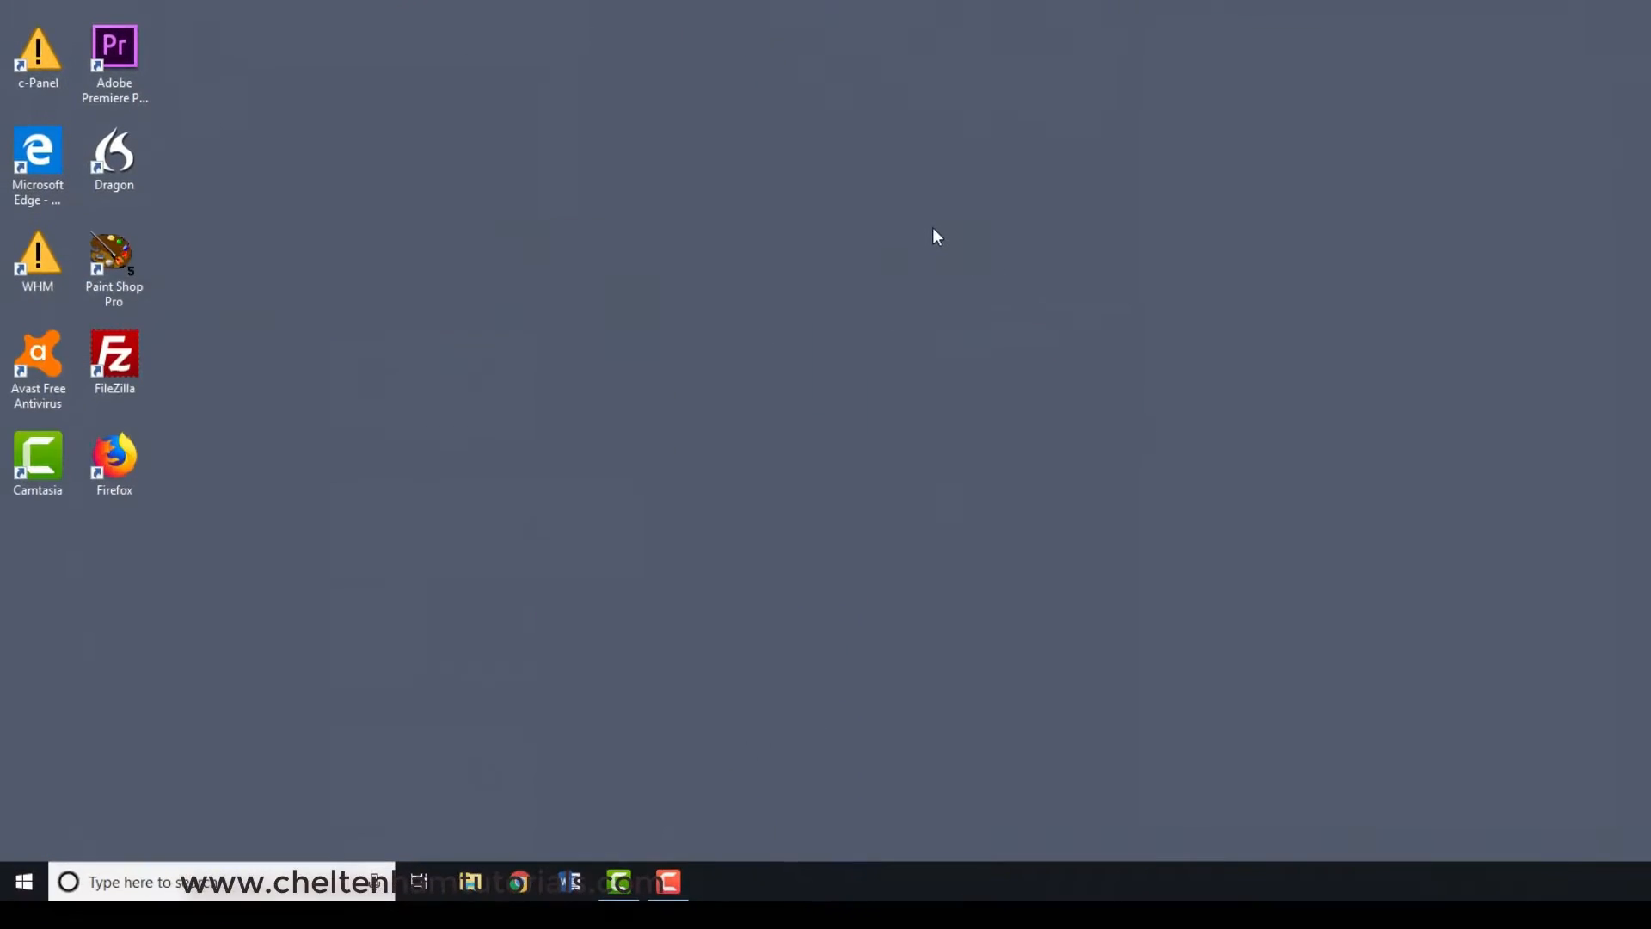
{"action": "left_click", "coordinate": [26, 881]}
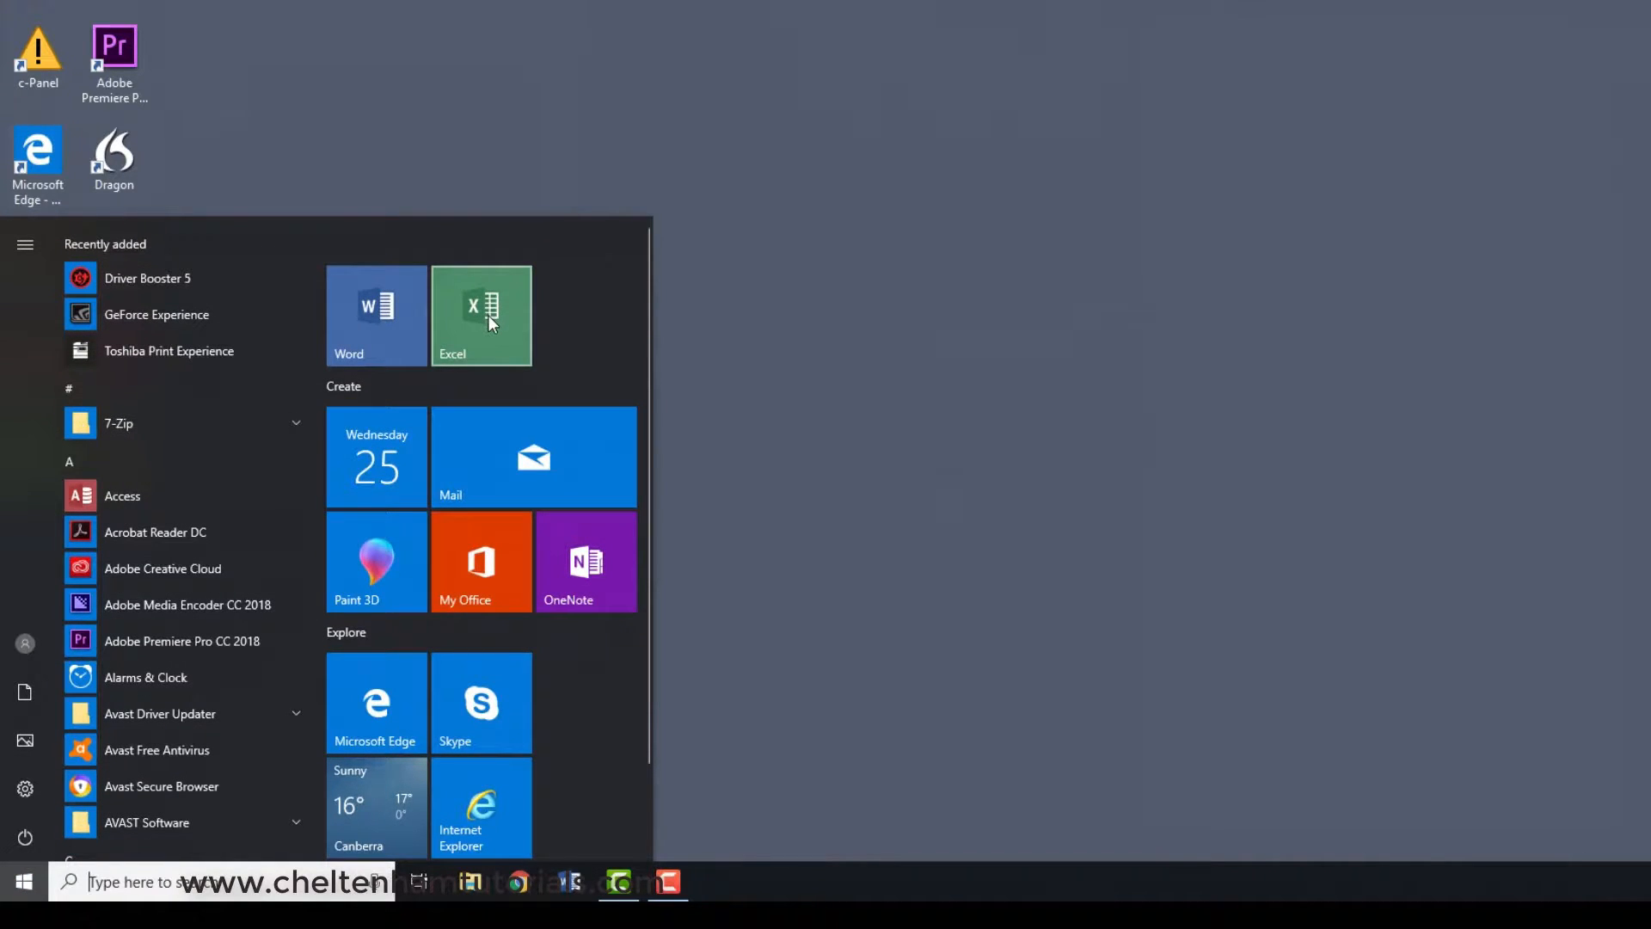
{"action": "left_click", "coordinate": [899, 255]}
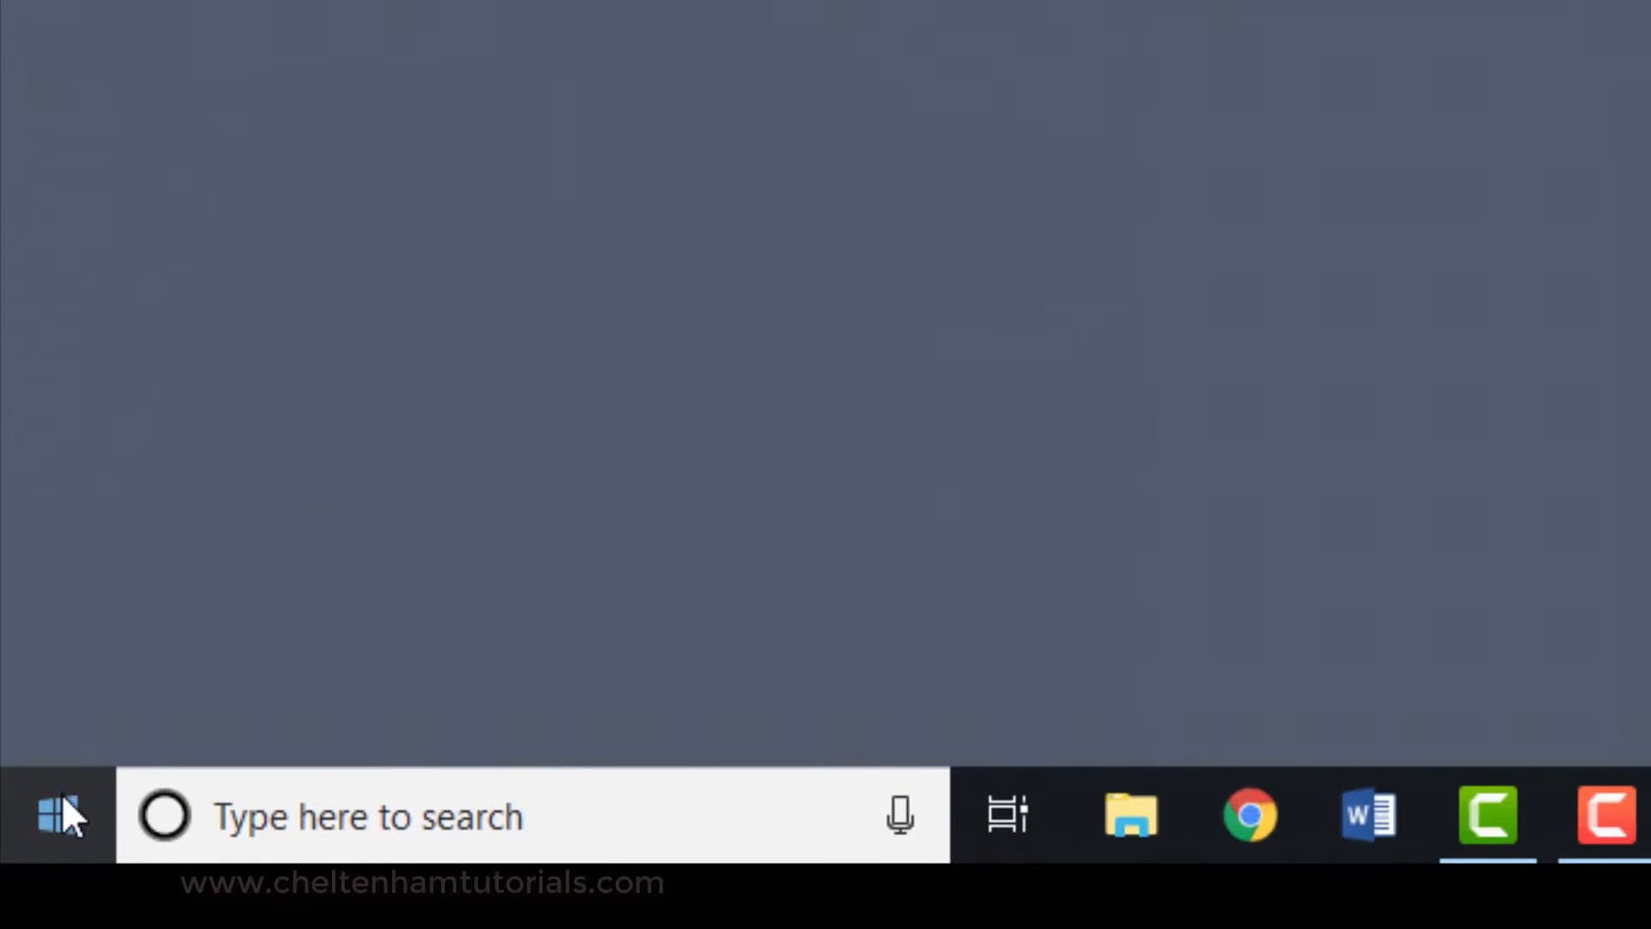
- Pin Excel to the taskbar from its entry in the installed apps
{"action": "left_click", "coordinate": [61, 802]}
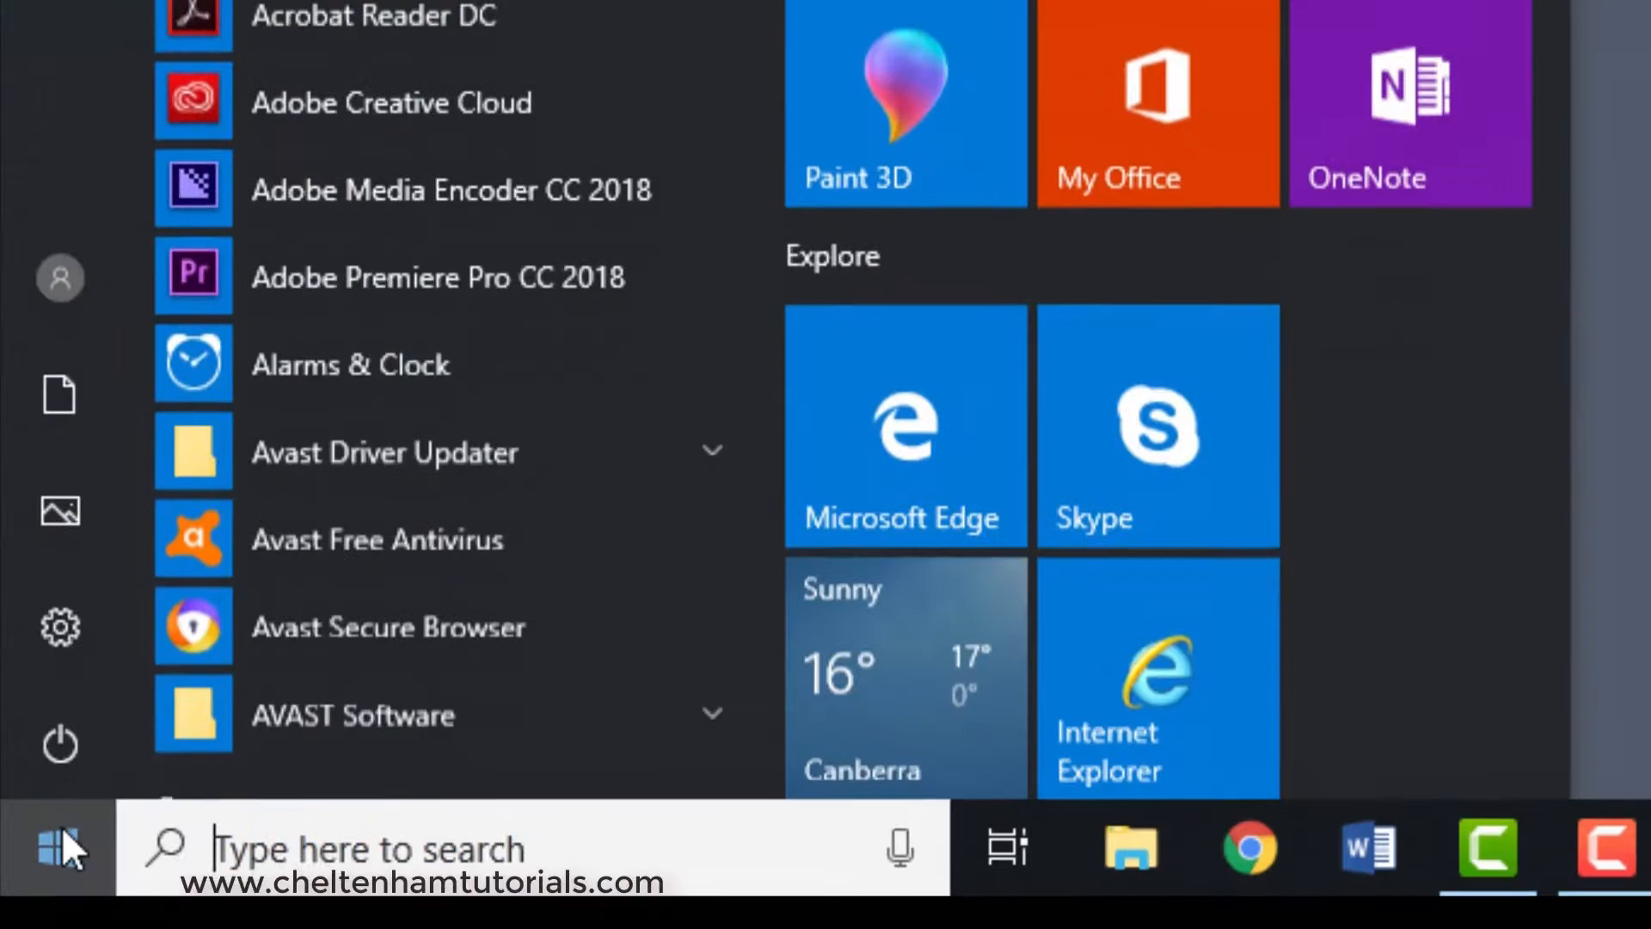
{"action": "scroll", "coordinate": [385, 309], "scroll_direction": "down", "scroll_amount": 5}
{"action": "scroll", "coordinate": [383, 371], "scroll_direction": "down", "scroll_amount": 2}
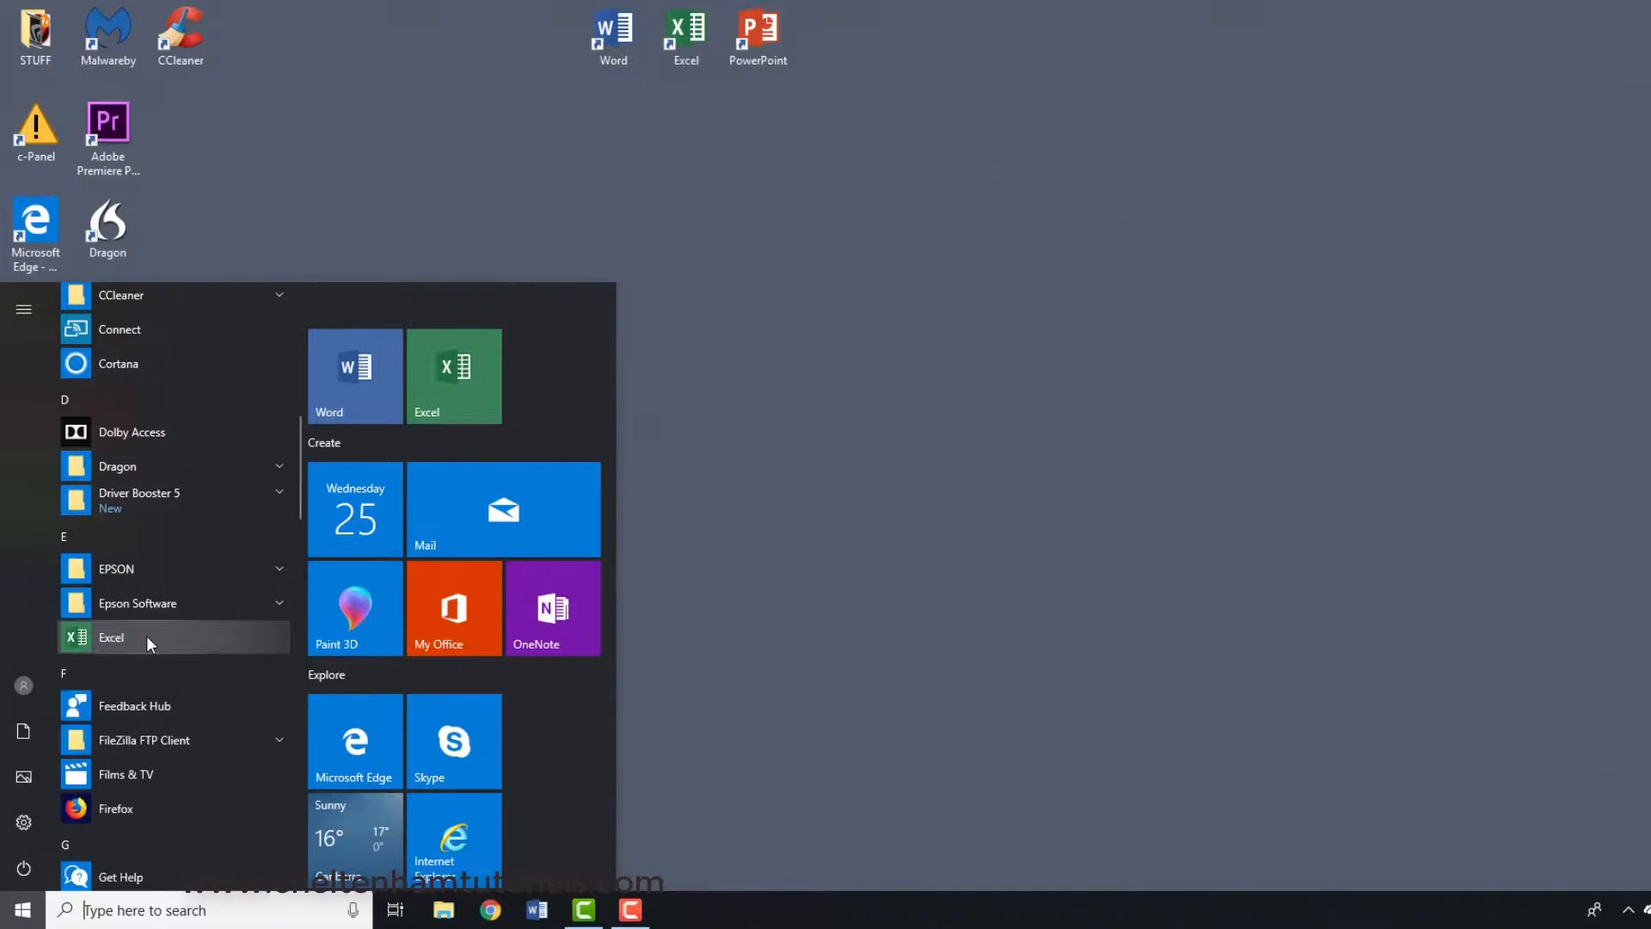
{"action": "right_click", "coordinate": [146, 636]}
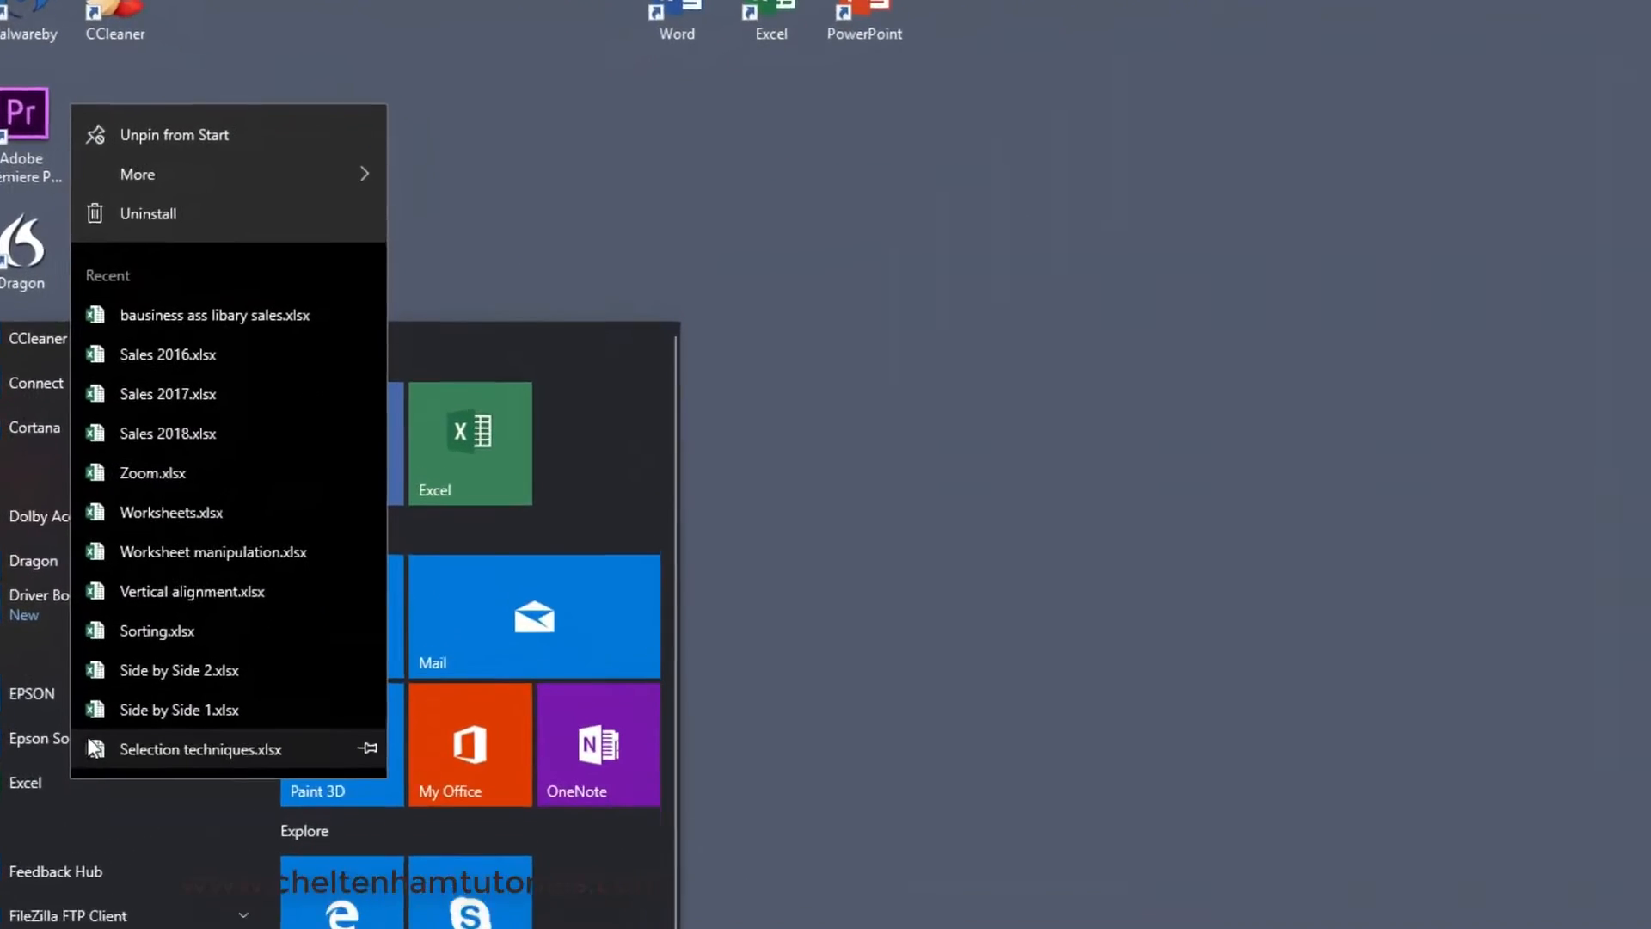
{"action": "mouse_move", "coordinate": [177, 175]}
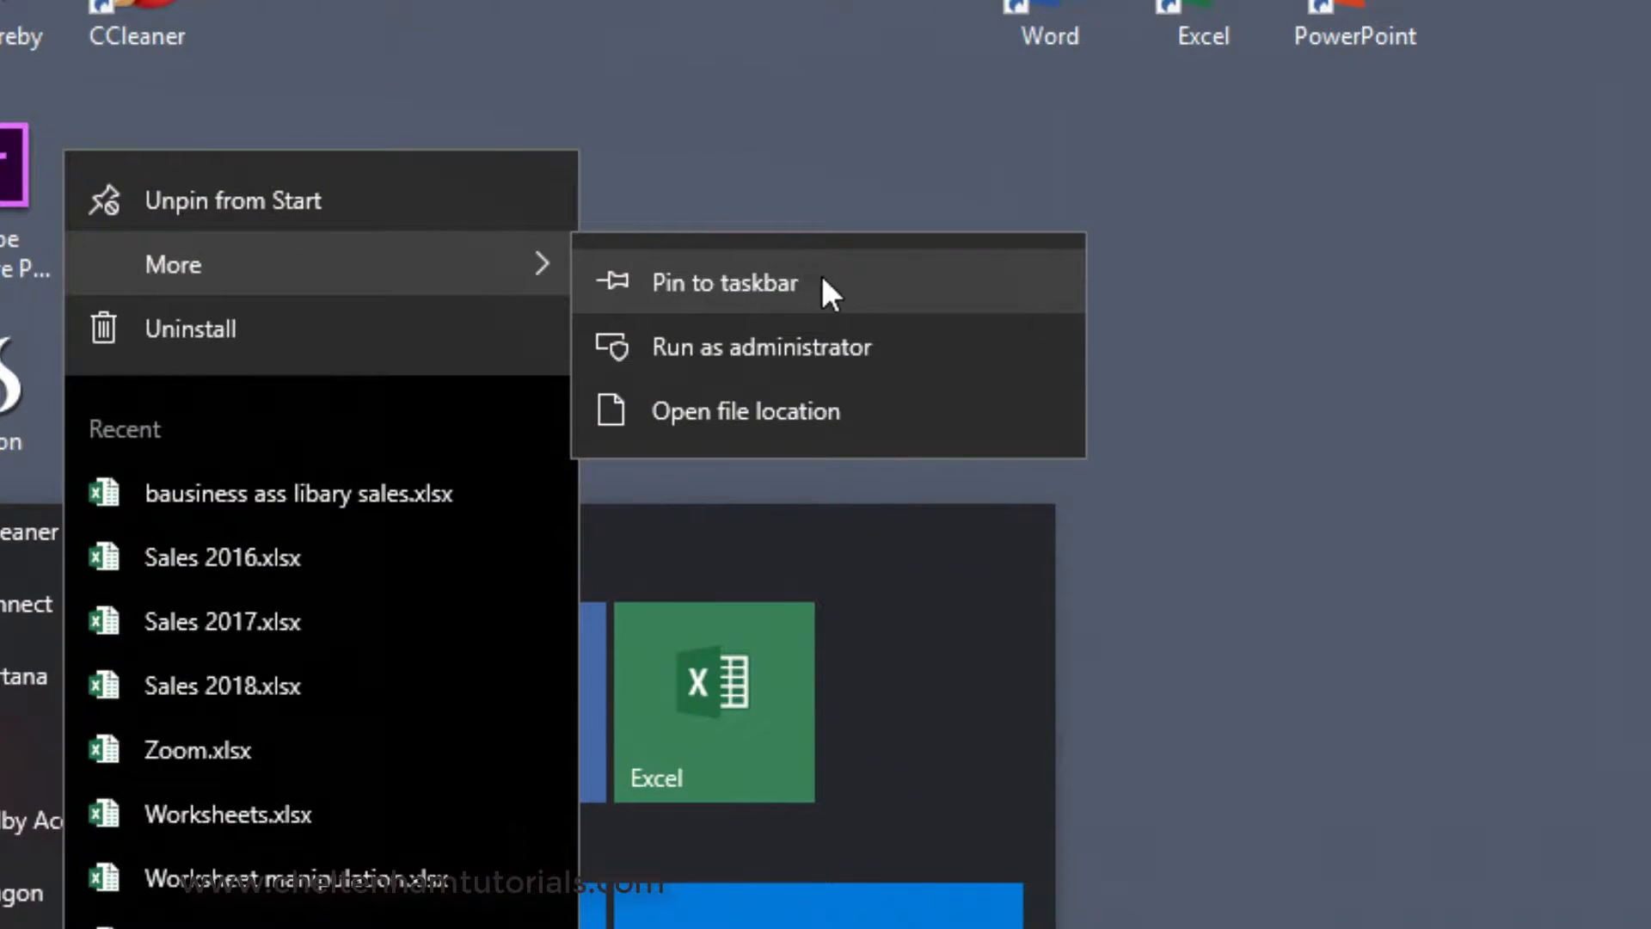
{"action": "left_click", "coordinate": [822, 277]}
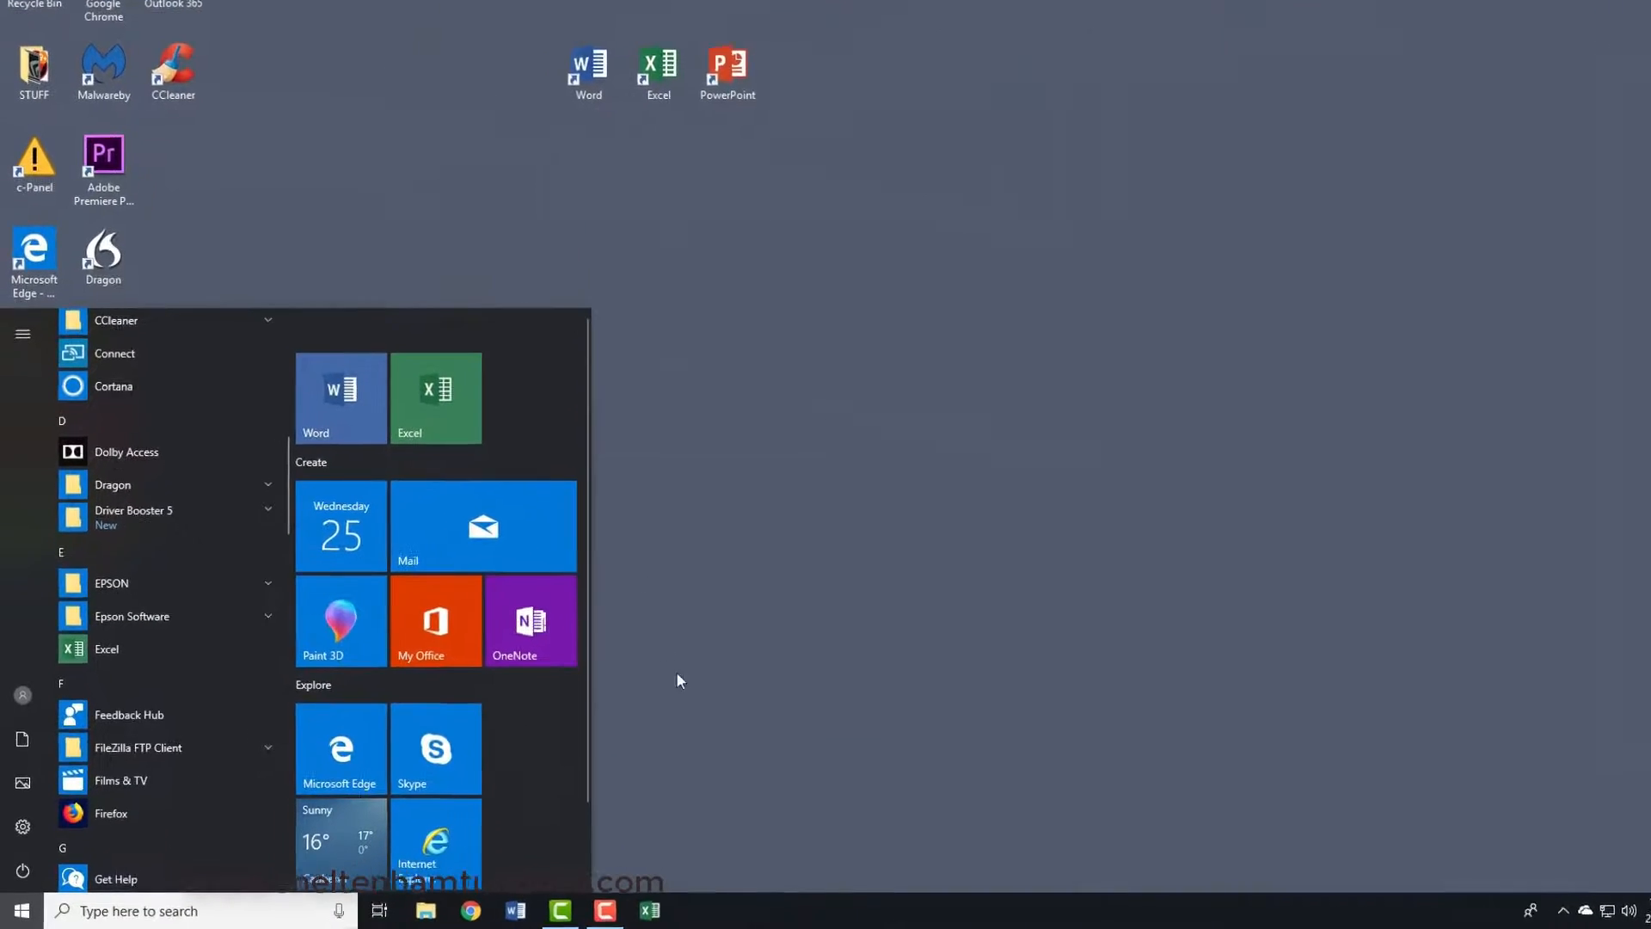
{"action": "left_click", "coordinate": [794, 649]}
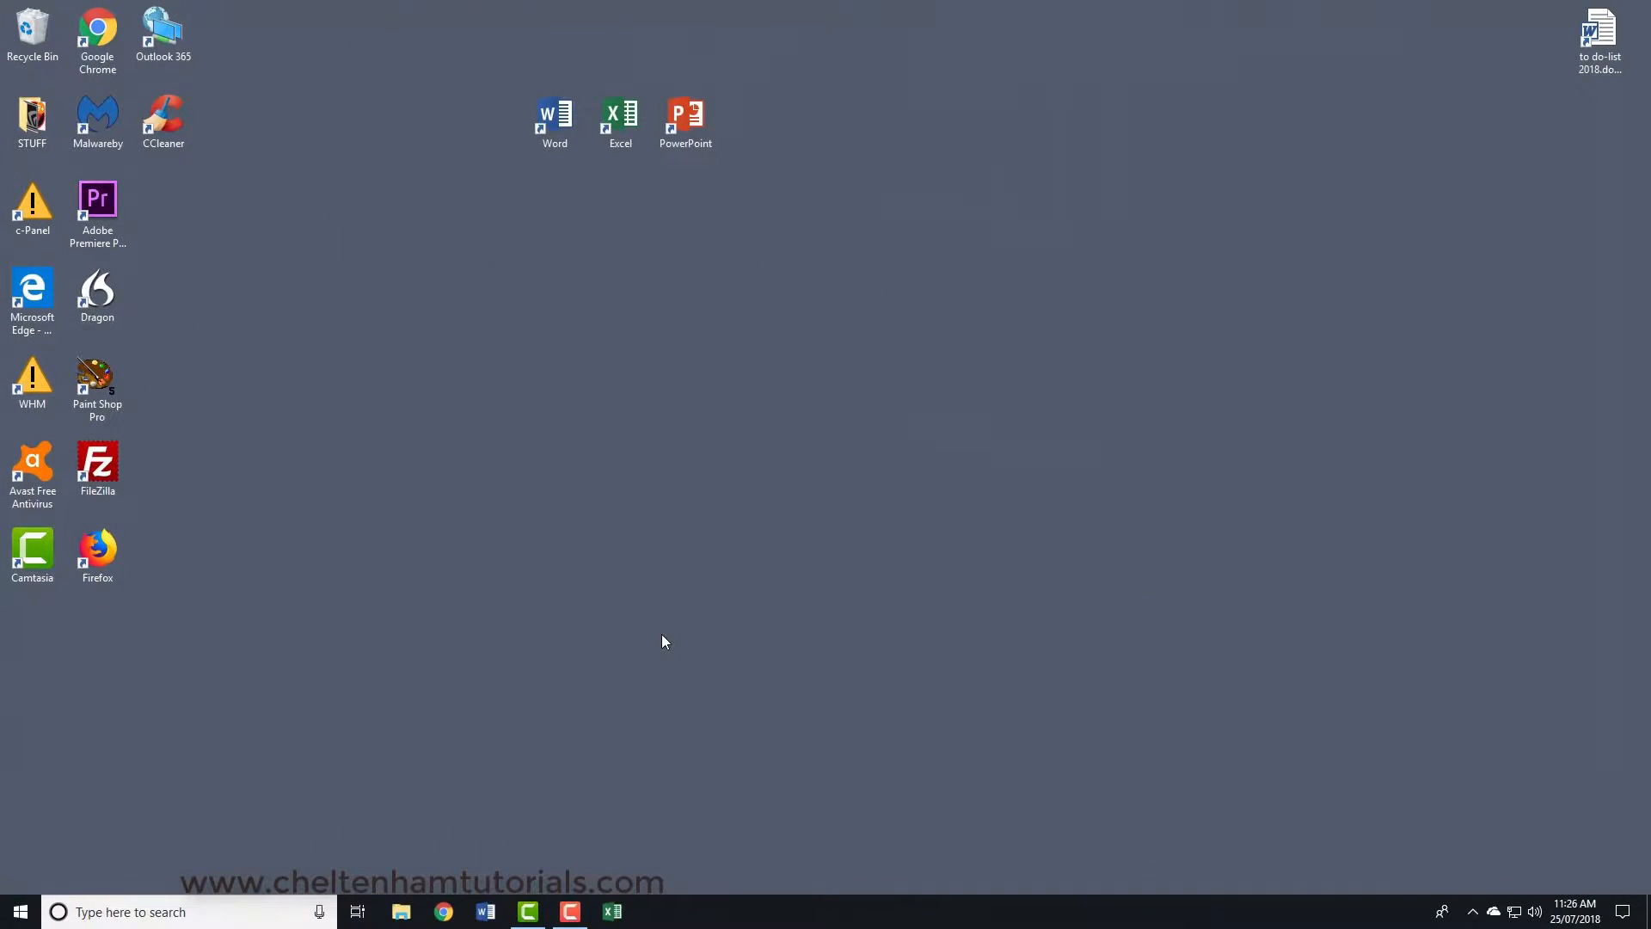
{"action": "left_click", "coordinate": [21, 911]}
{"action": "scroll", "coordinate": [121, 784], "scroll_direction": "down", "scroll_amount": 3}
{"action": "scroll", "coordinate": [121, 774], "scroll_direction": "down", "scroll_amount": 2}
{"action": "scroll", "coordinate": [122, 767], "scroll_direction": "down", "scroll_amount": 1}
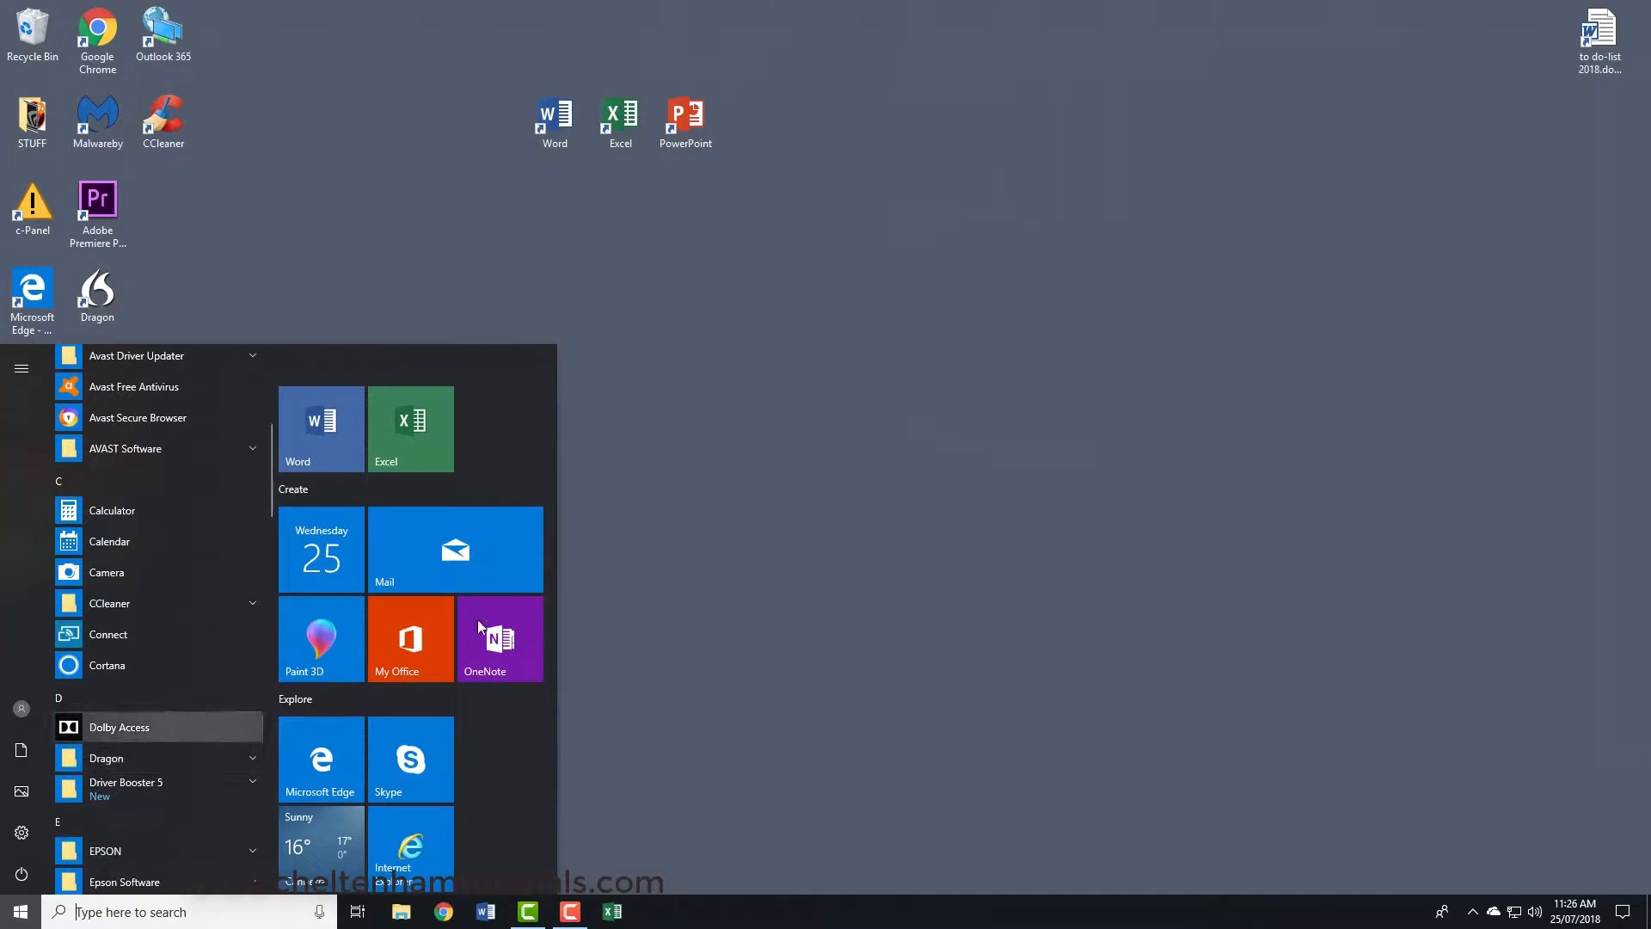
{"action": "left_click", "coordinate": [765, 482]}
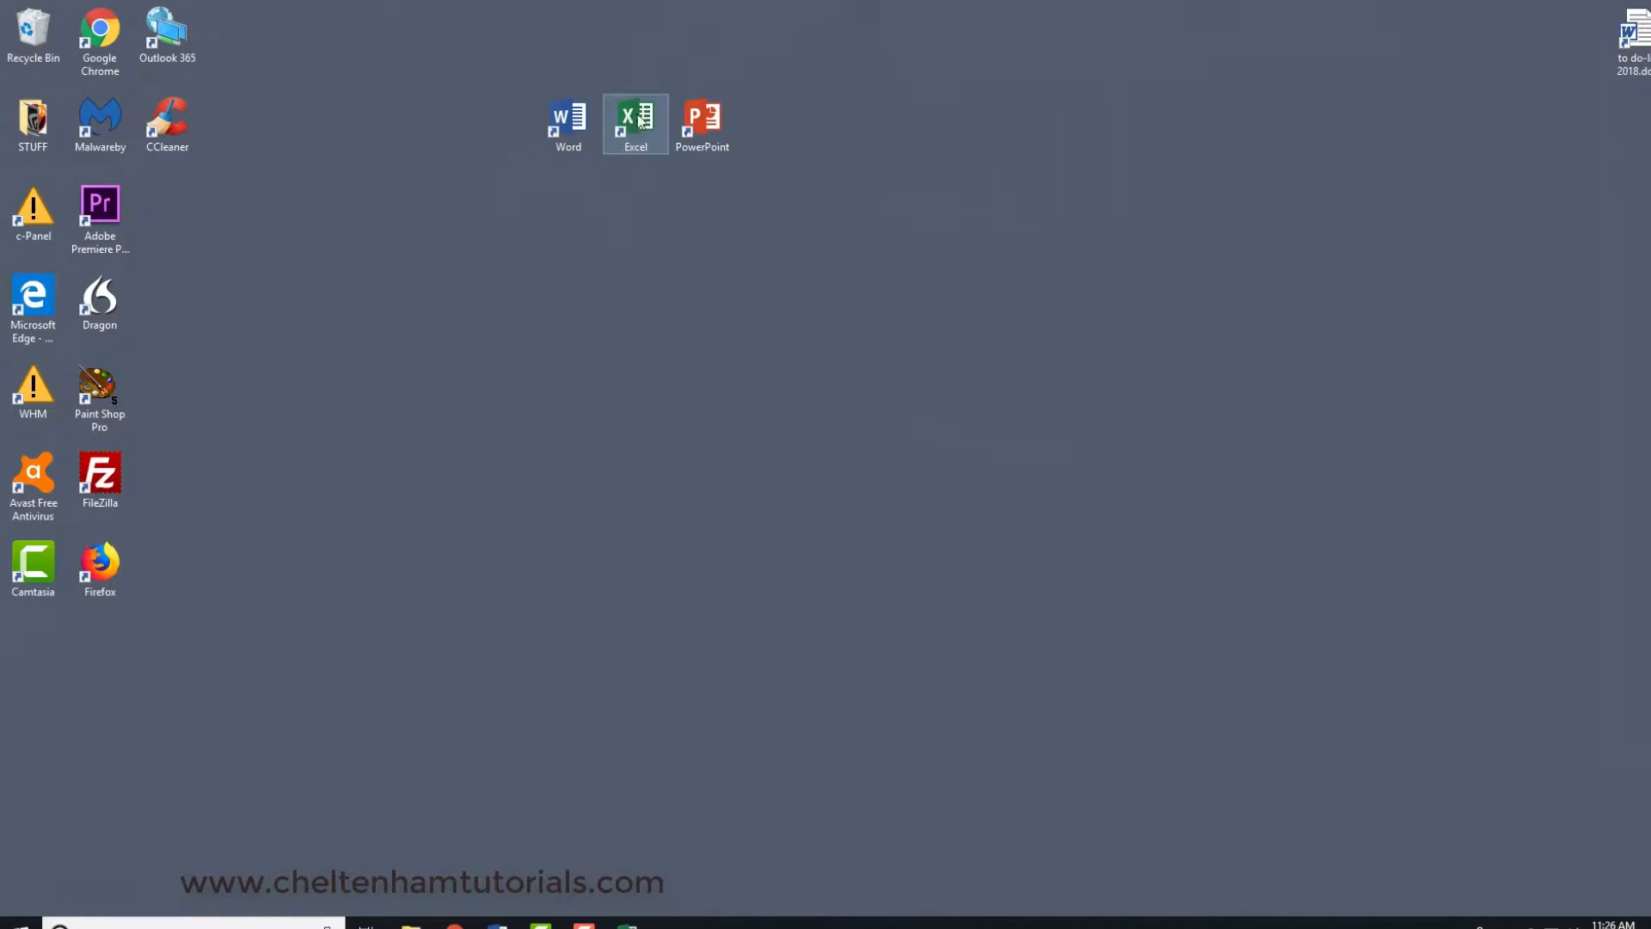
- Launch Excel from its existing desktop shortcut and create a blank workbook
{"action": "double_click", "coordinate": [639, 123]}
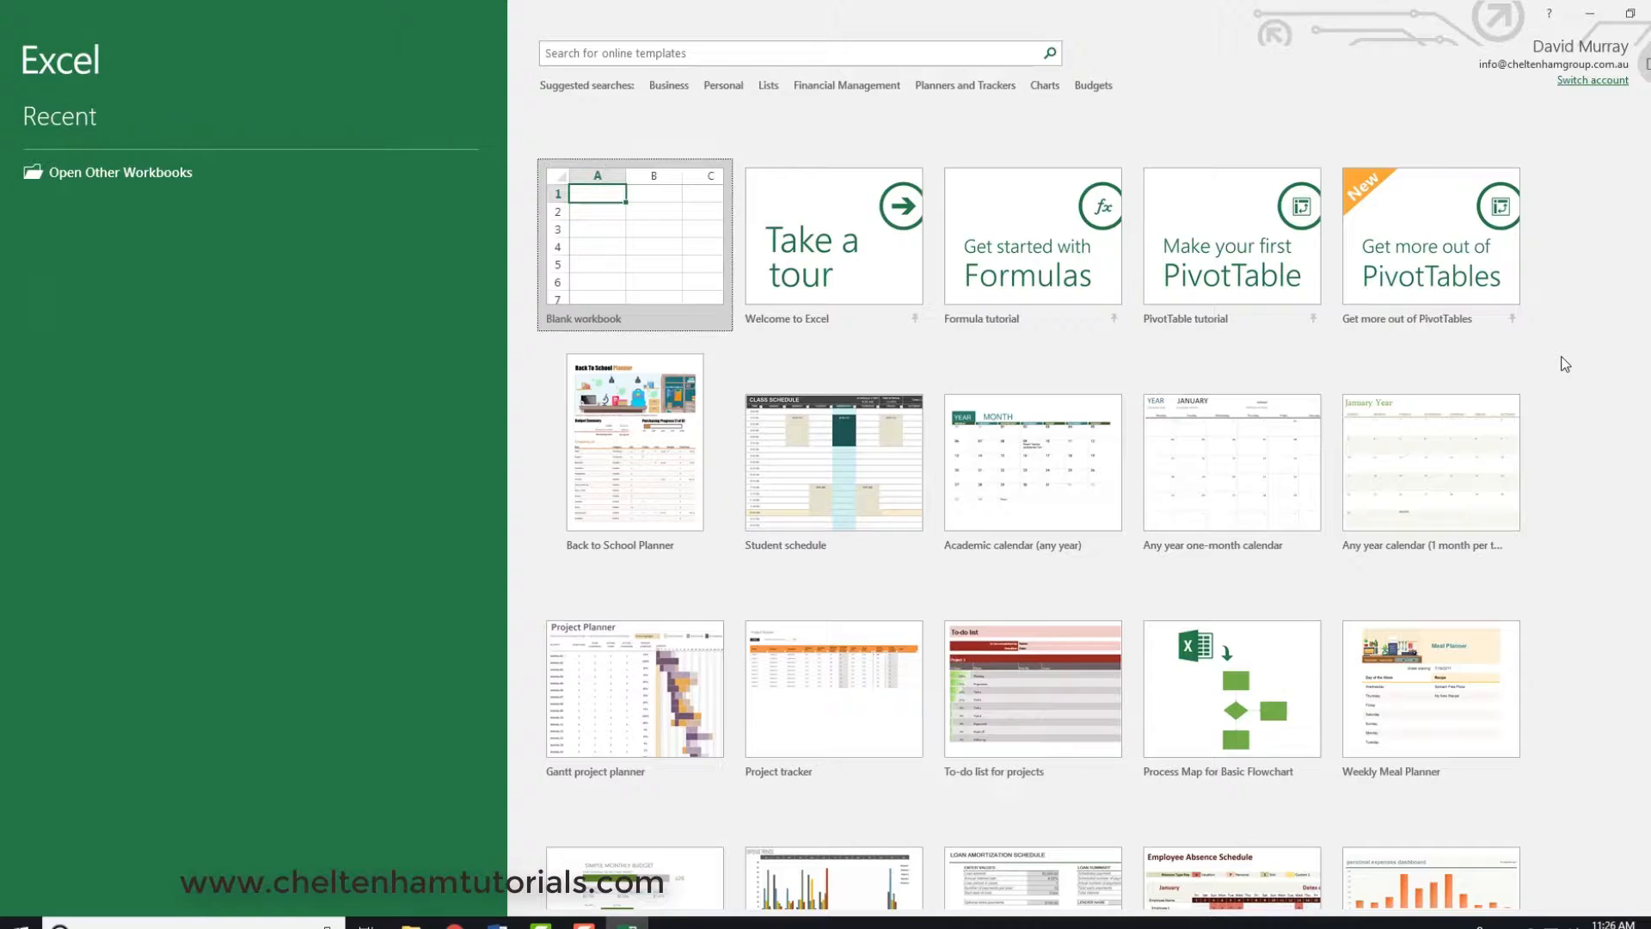
{"action": "left_click", "coordinate": [636, 232]}
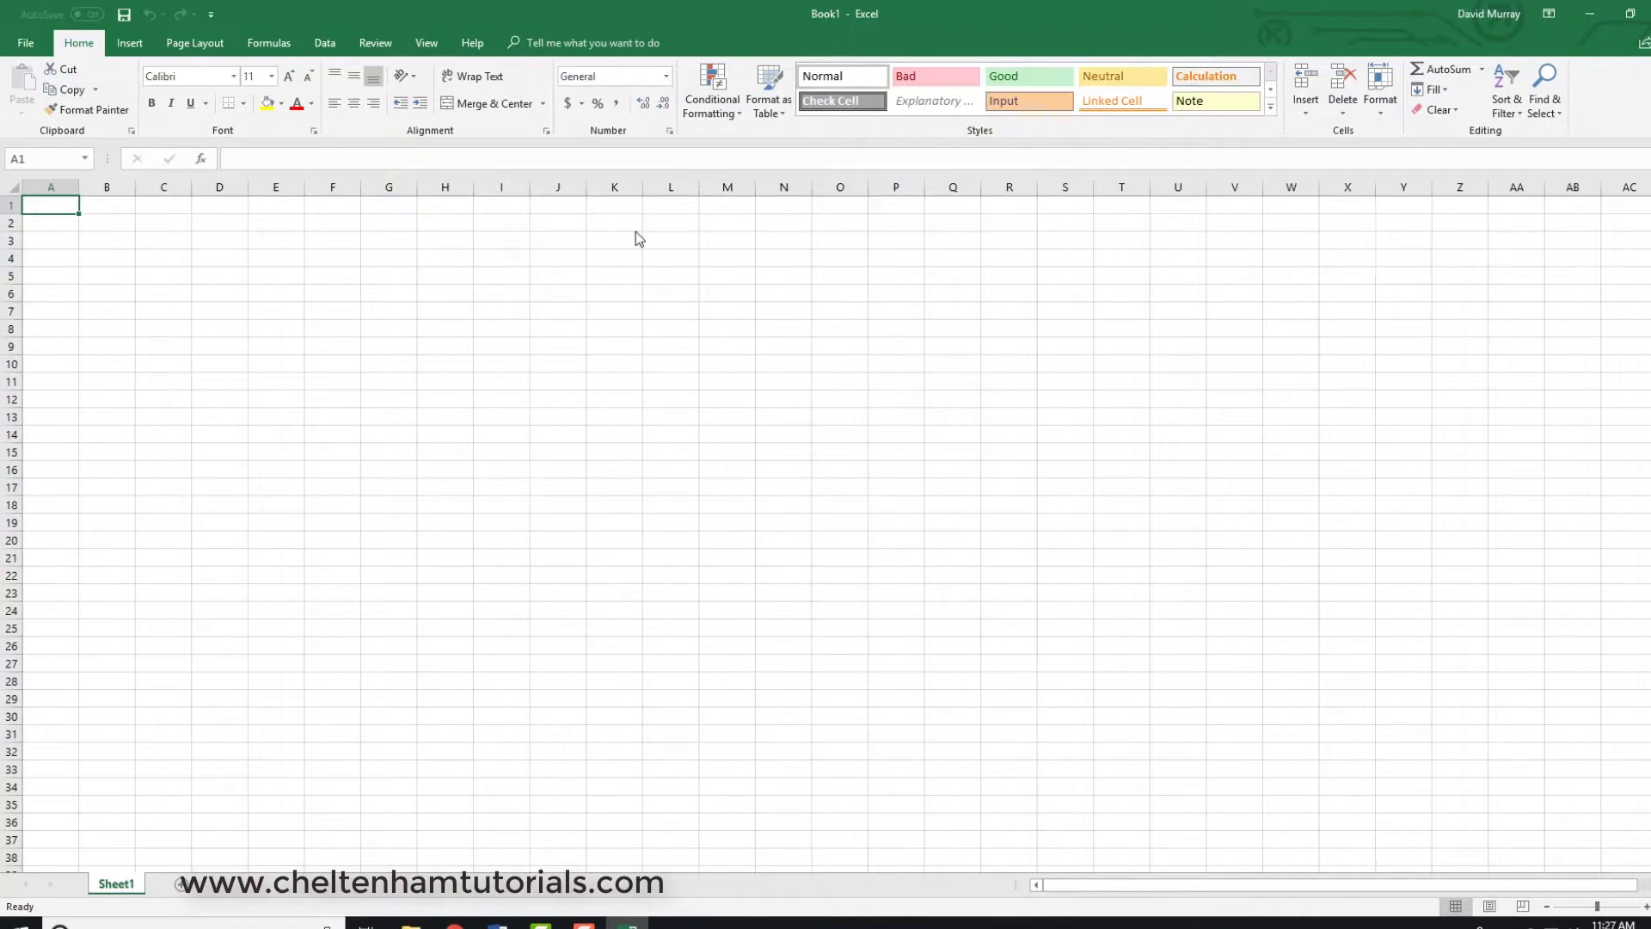
- Select cells D7, G8, A1, K16, D5 and D11 one after another to examine their cell references
{"action": "left_click", "coordinate": [224, 312]}
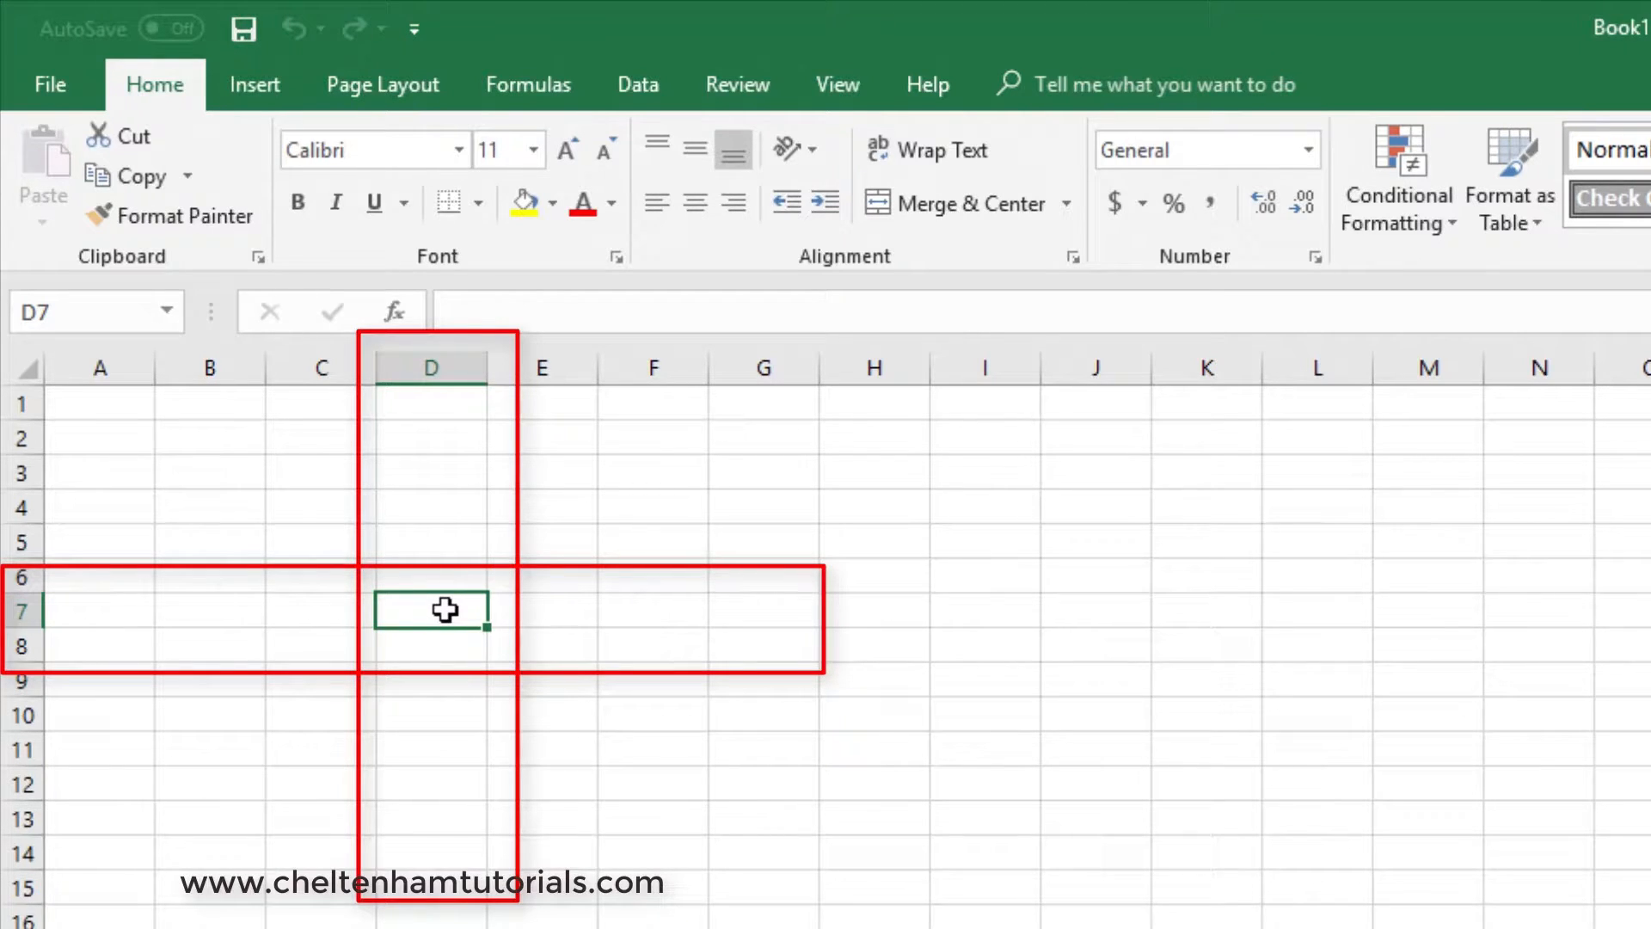
{"action": "left_click", "coordinate": [765, 651]}
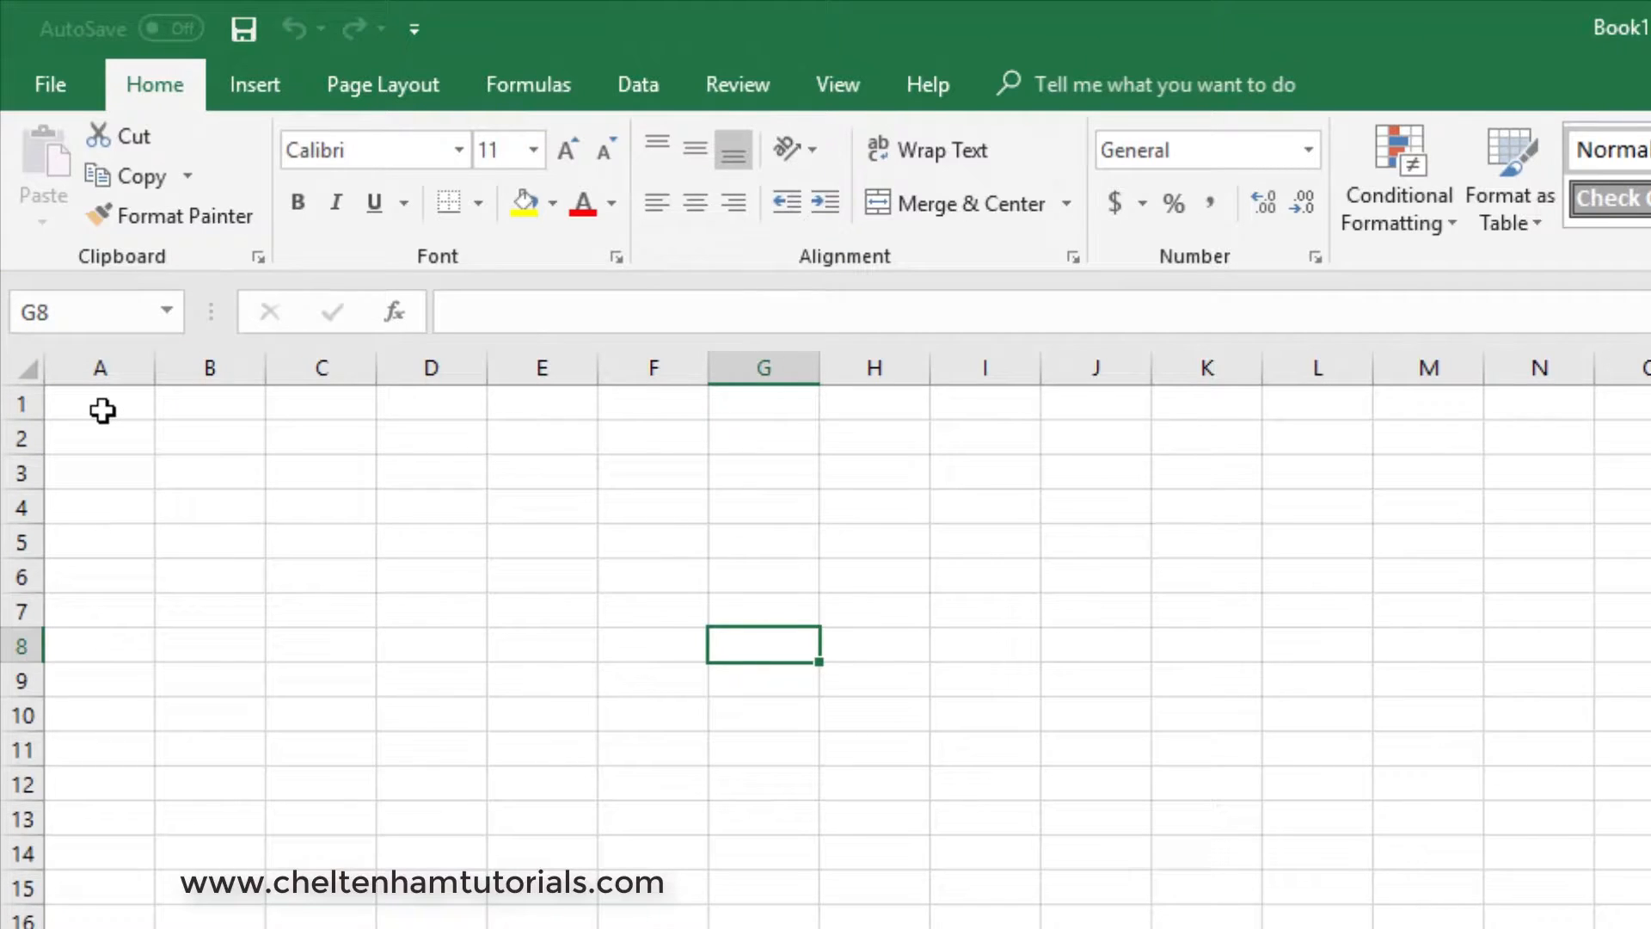
{"action": "left_click", "coordinate": [102, 411]}
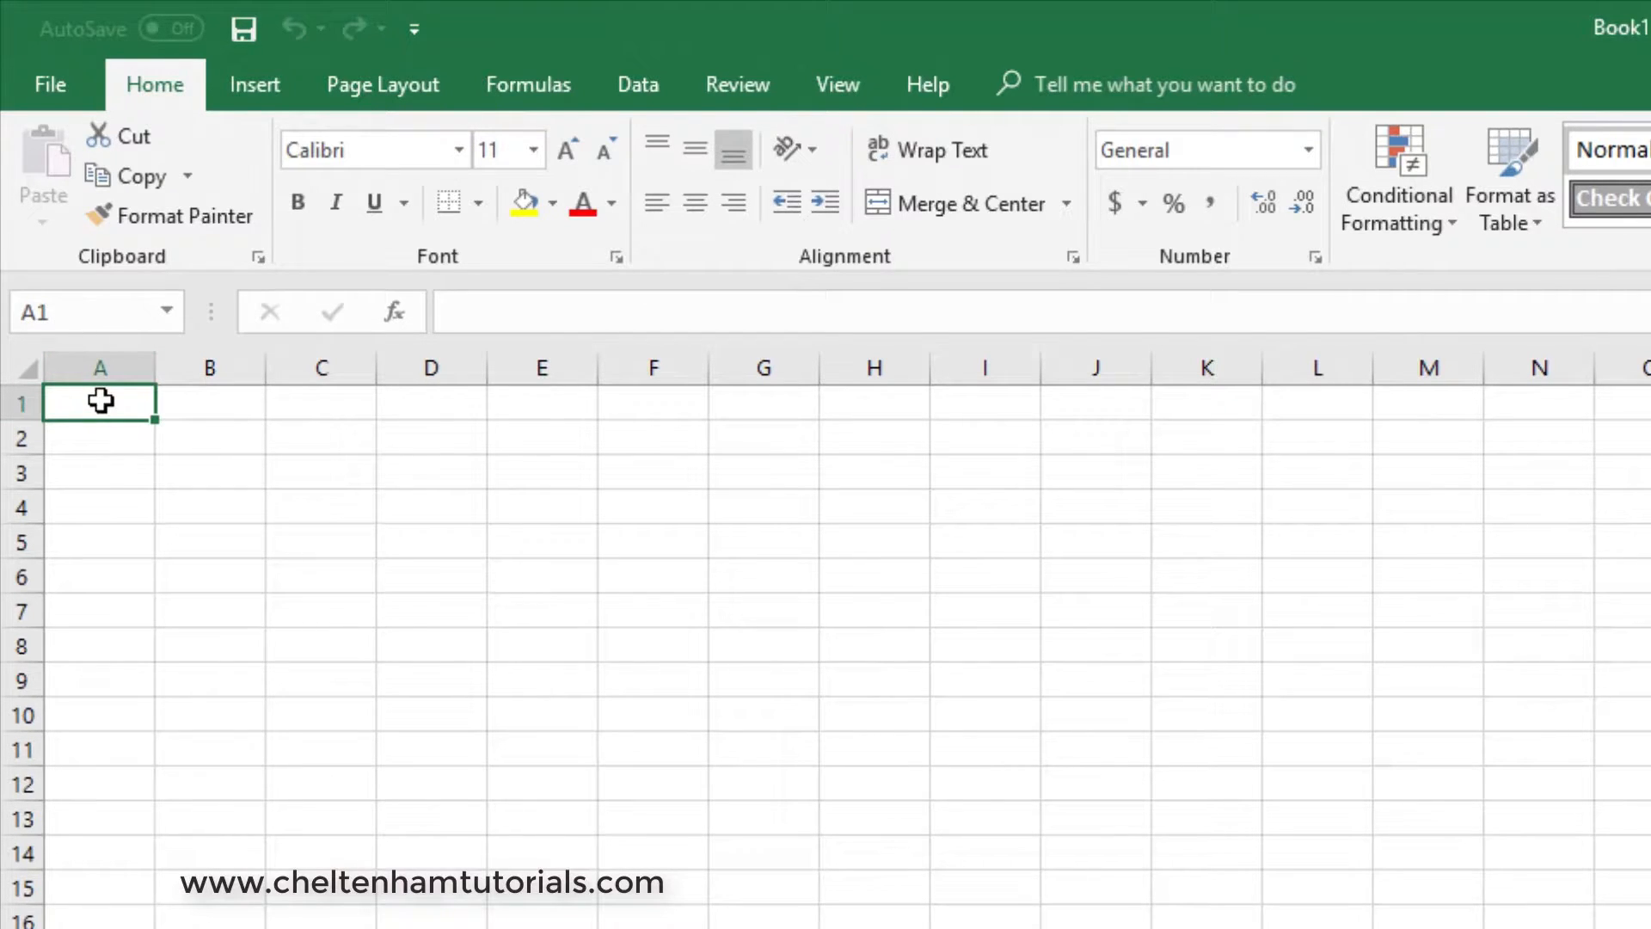
{"action": "left_click", "coordinate": [1207, 919]}
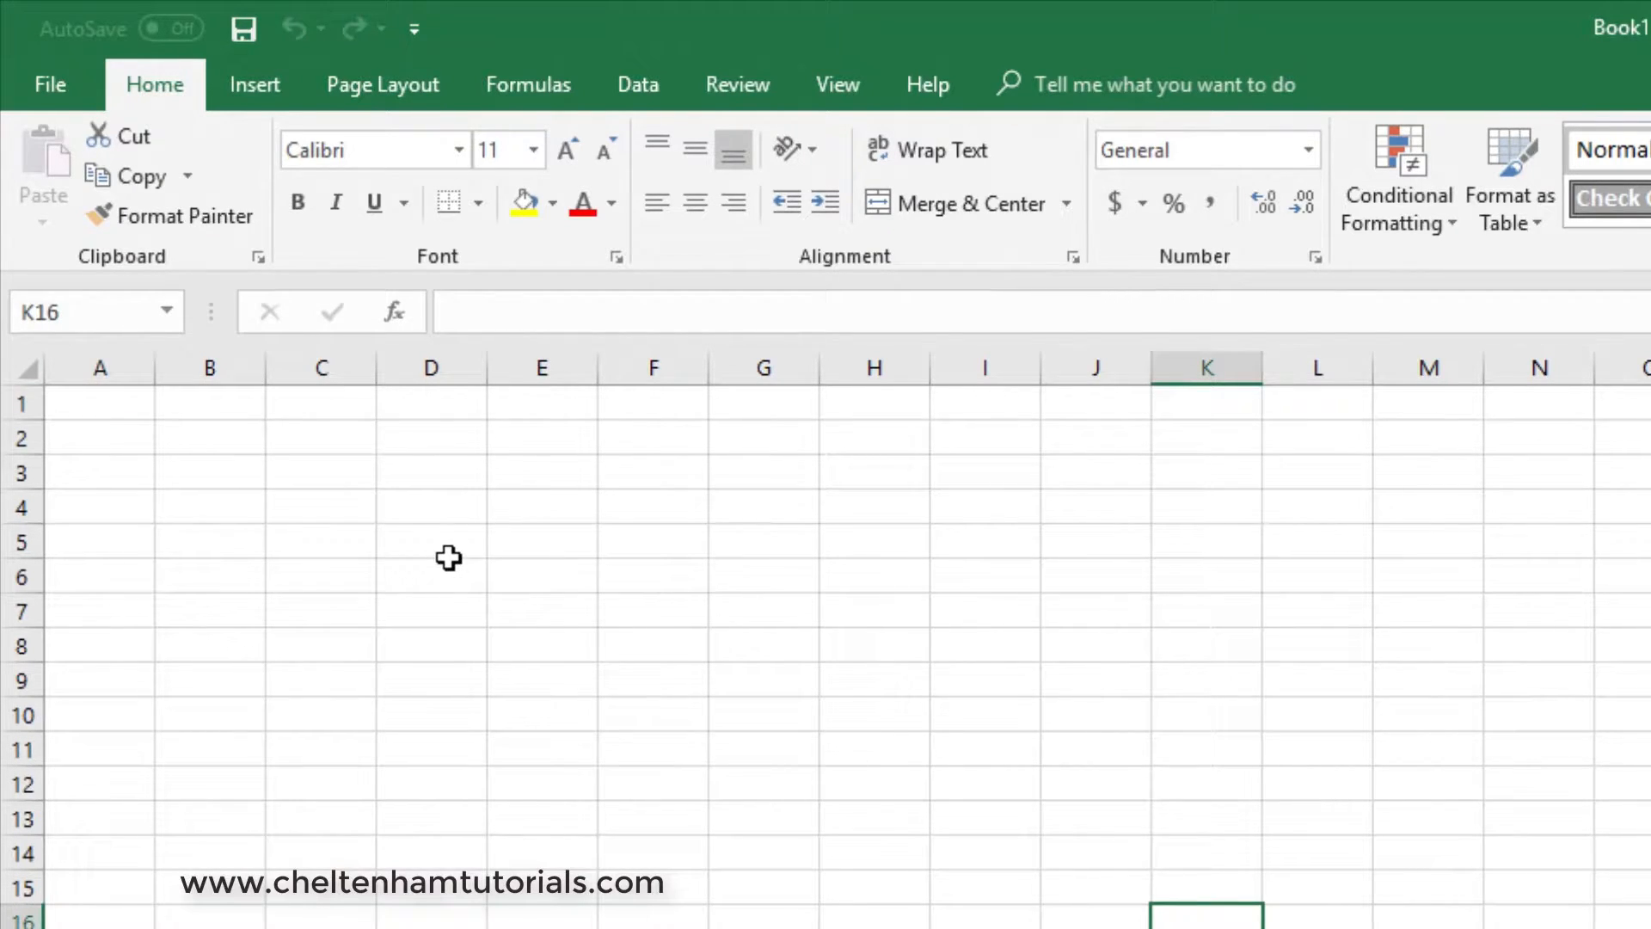
{"action": "left_click", "coordinate": [450, 543]}
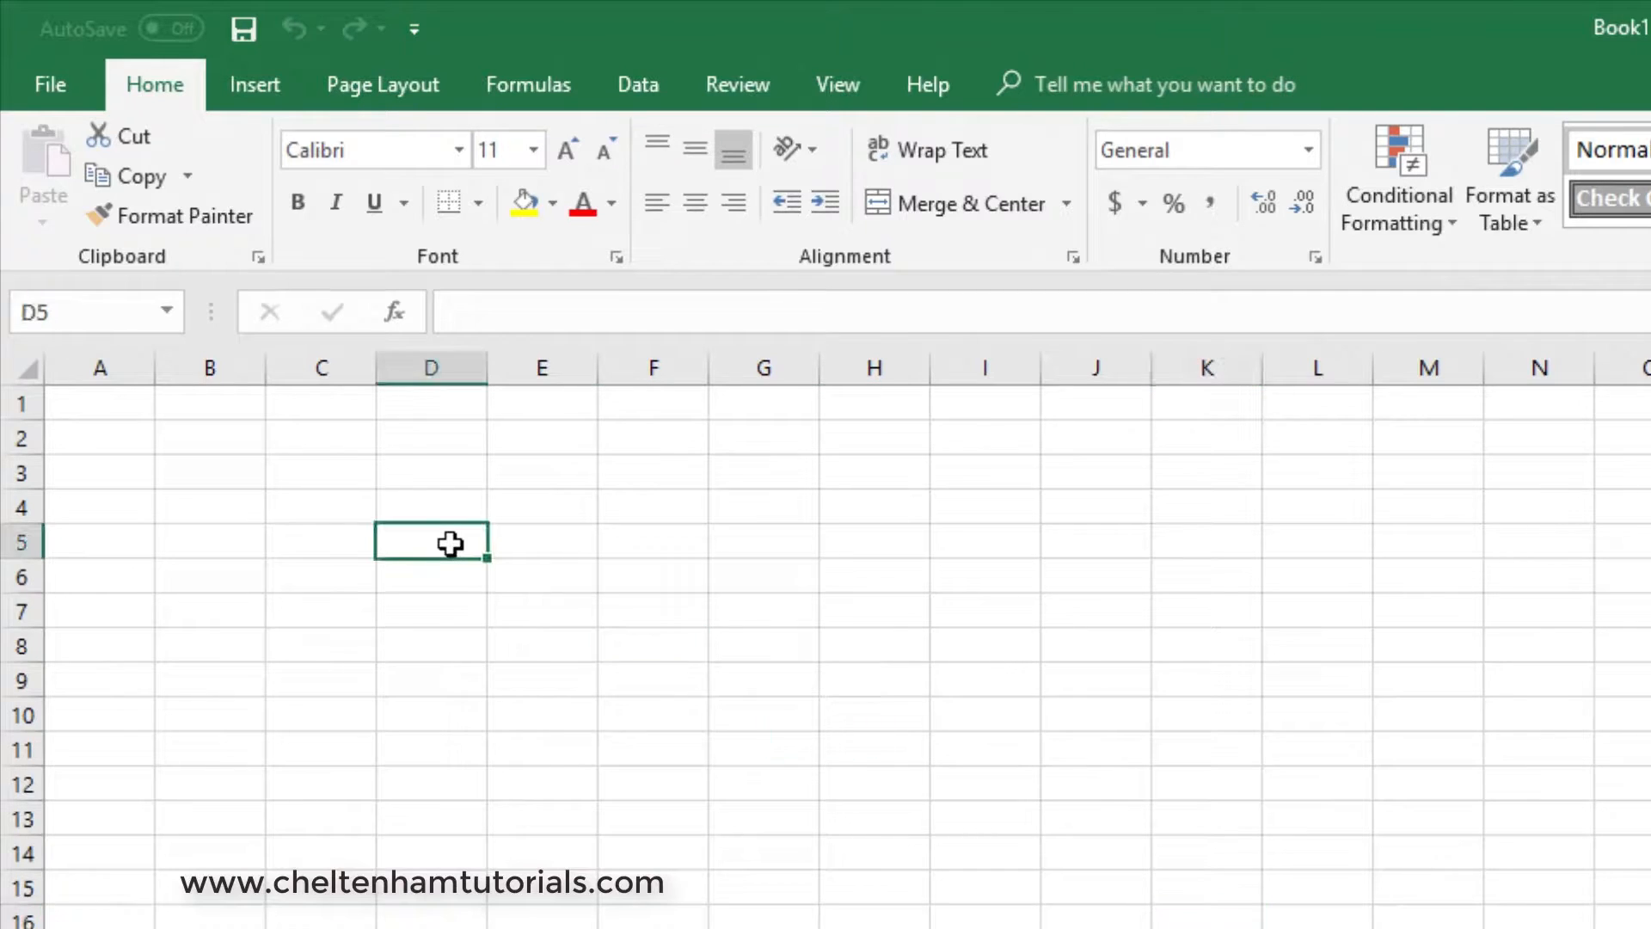
{"action": "left_click", "coordinate": [430, 753]}
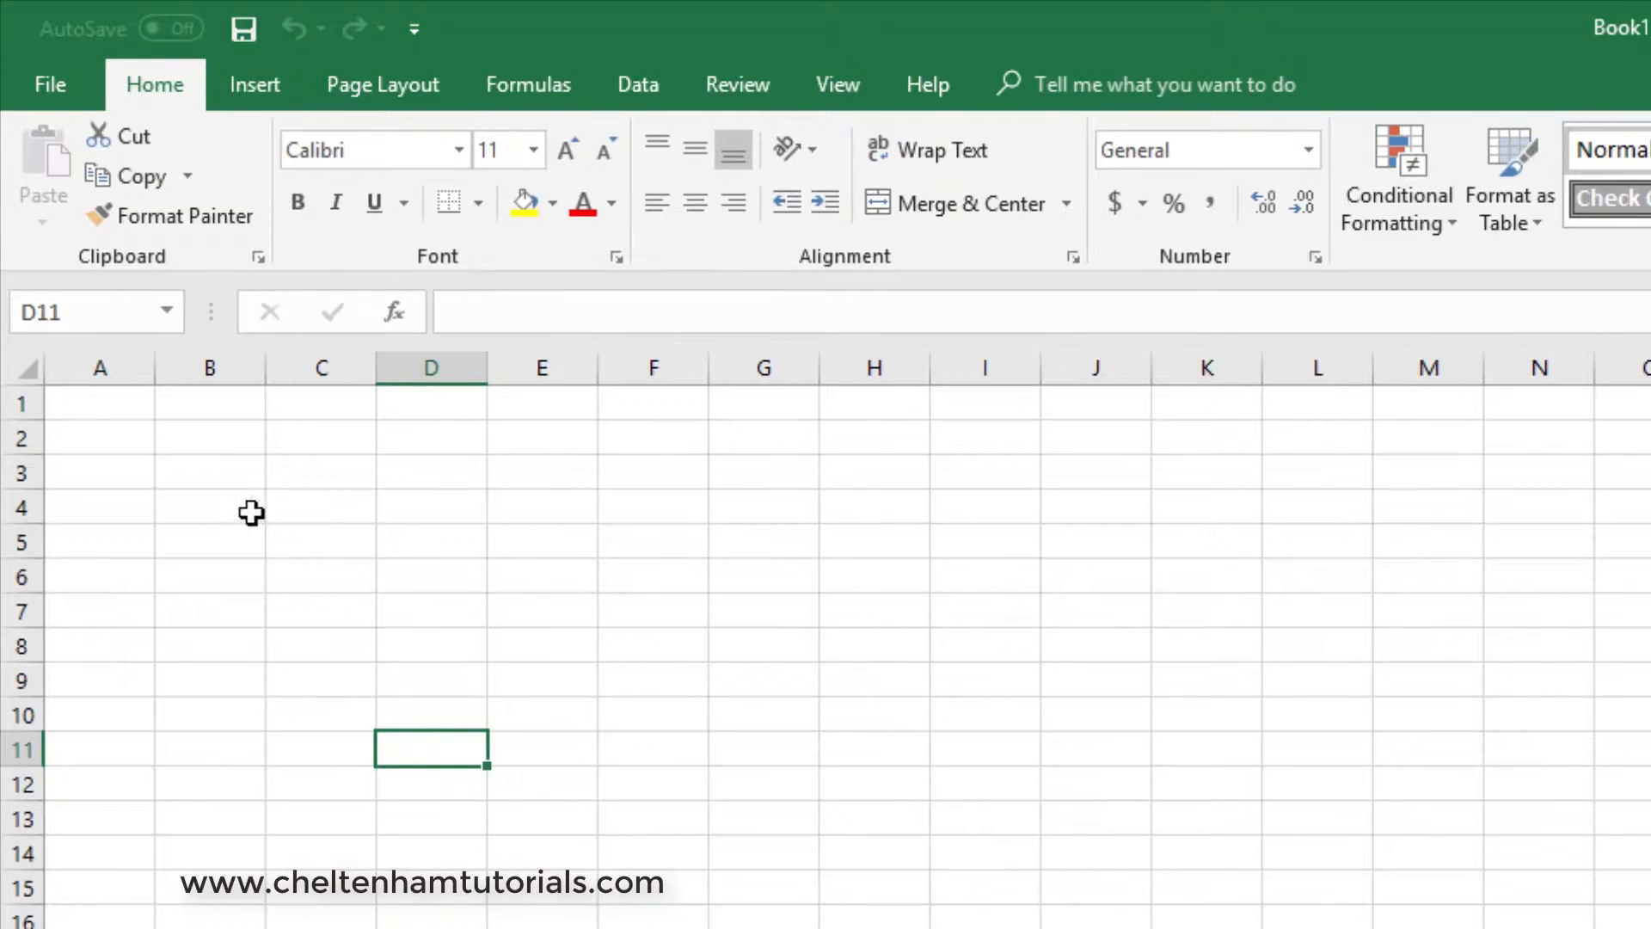
- Enter the heading Region in B3 and list North, South, East and West below it in B4 to B7
{"action": "left_click", "coordinate": [206, 473]}
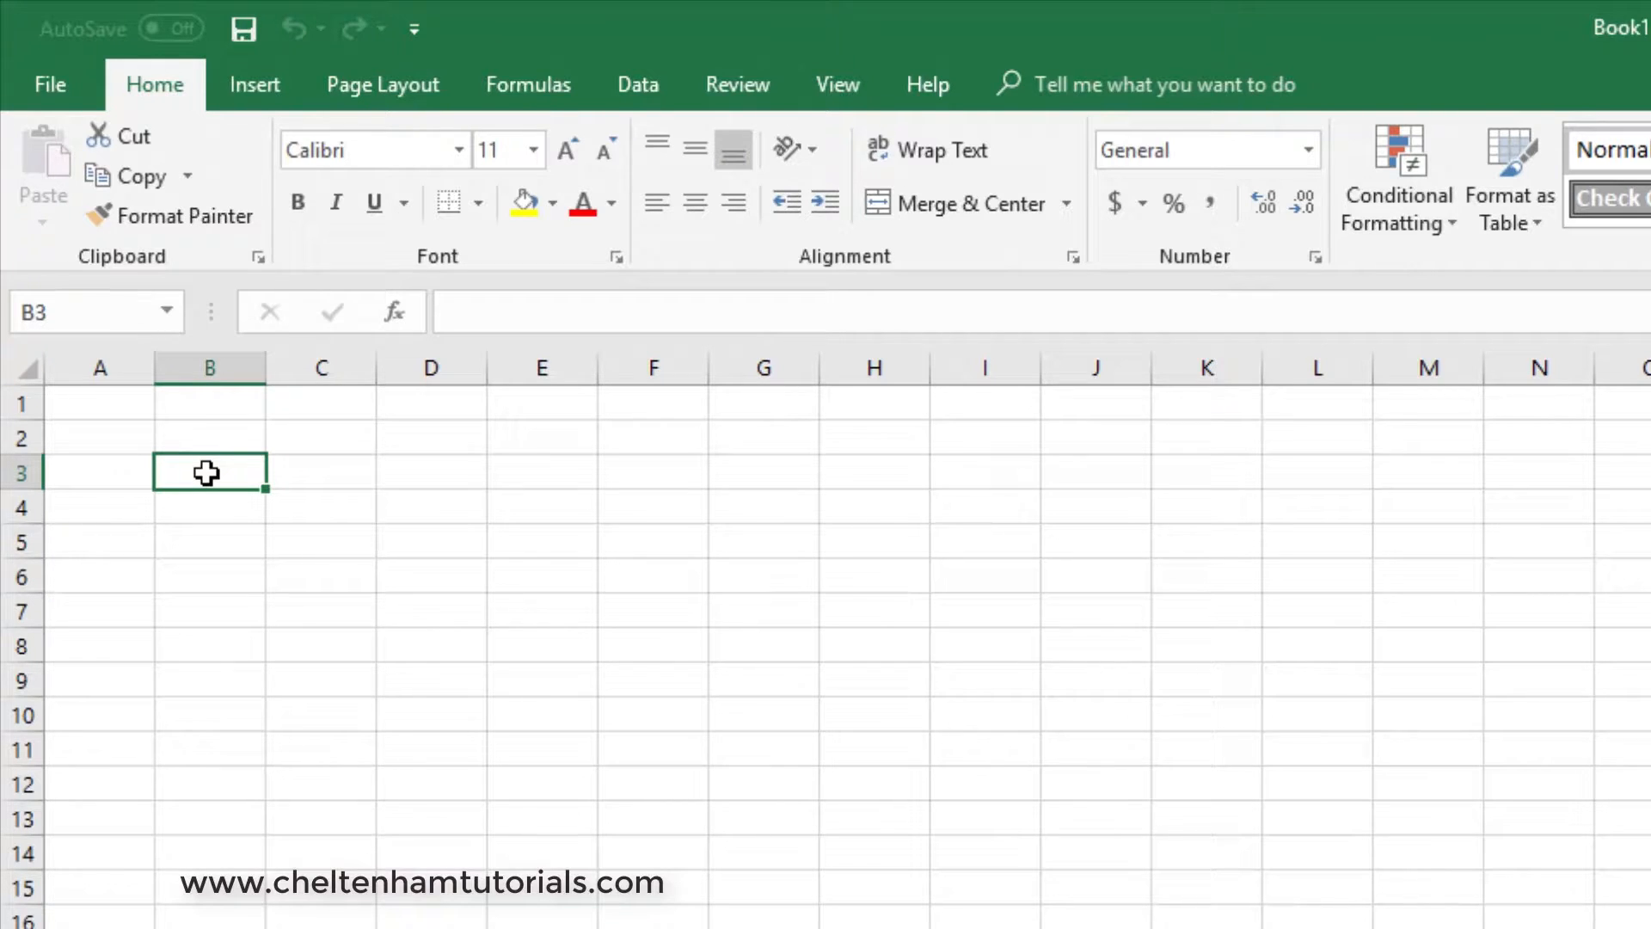
{"action": "type", "text": "Region"}
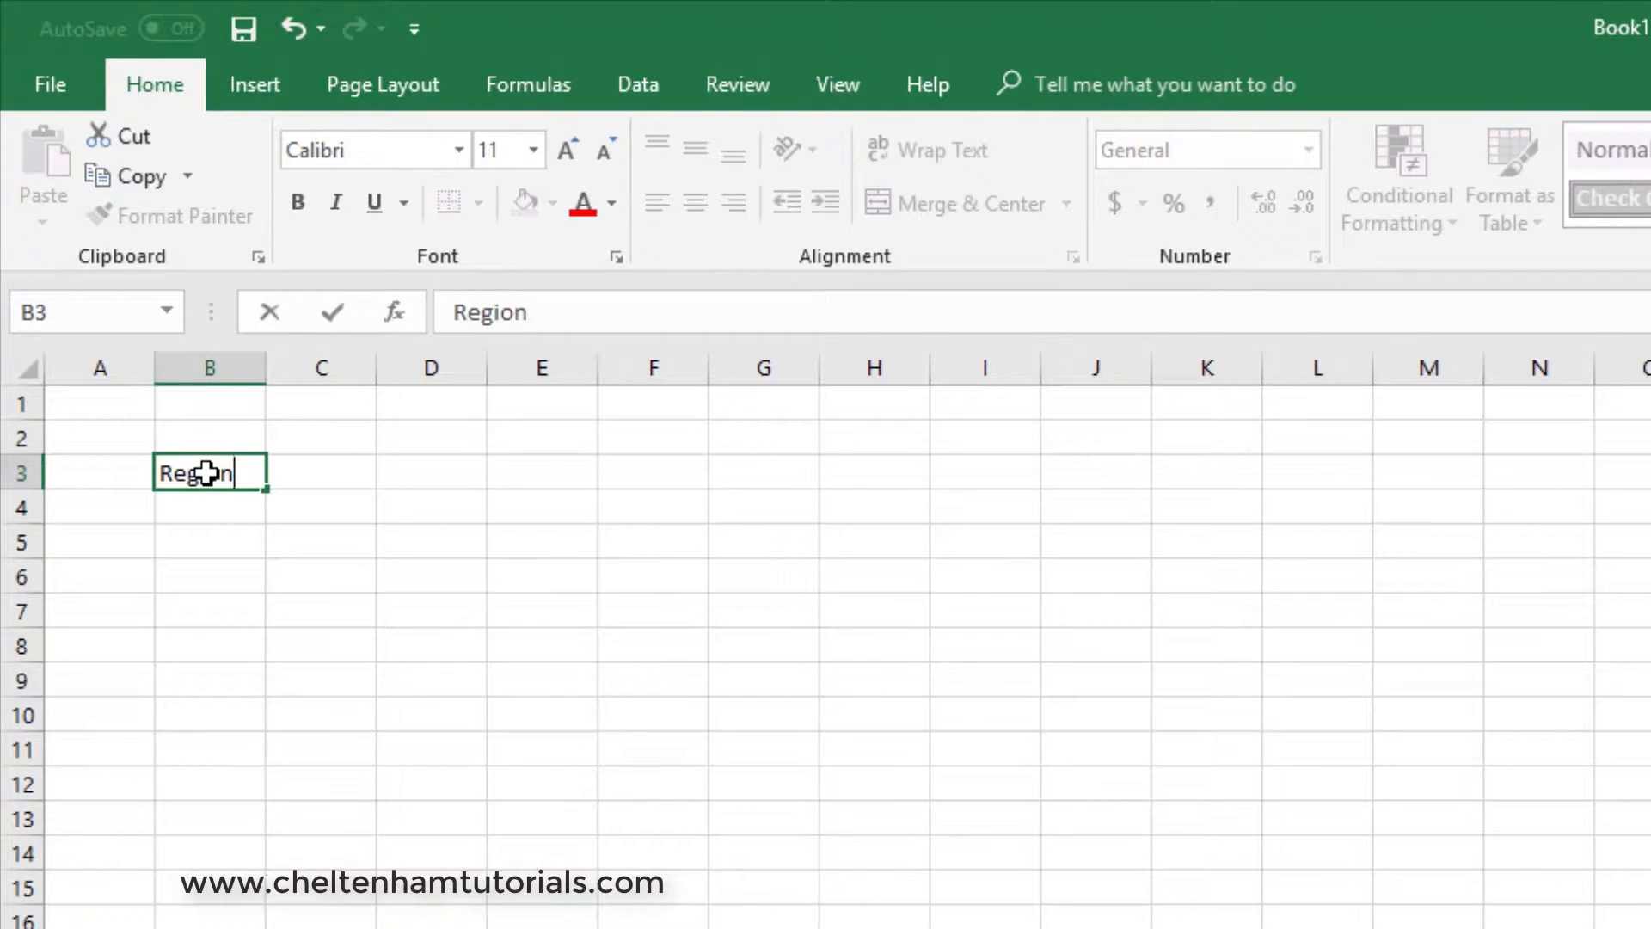
{"action": "key", "text": "Return"}
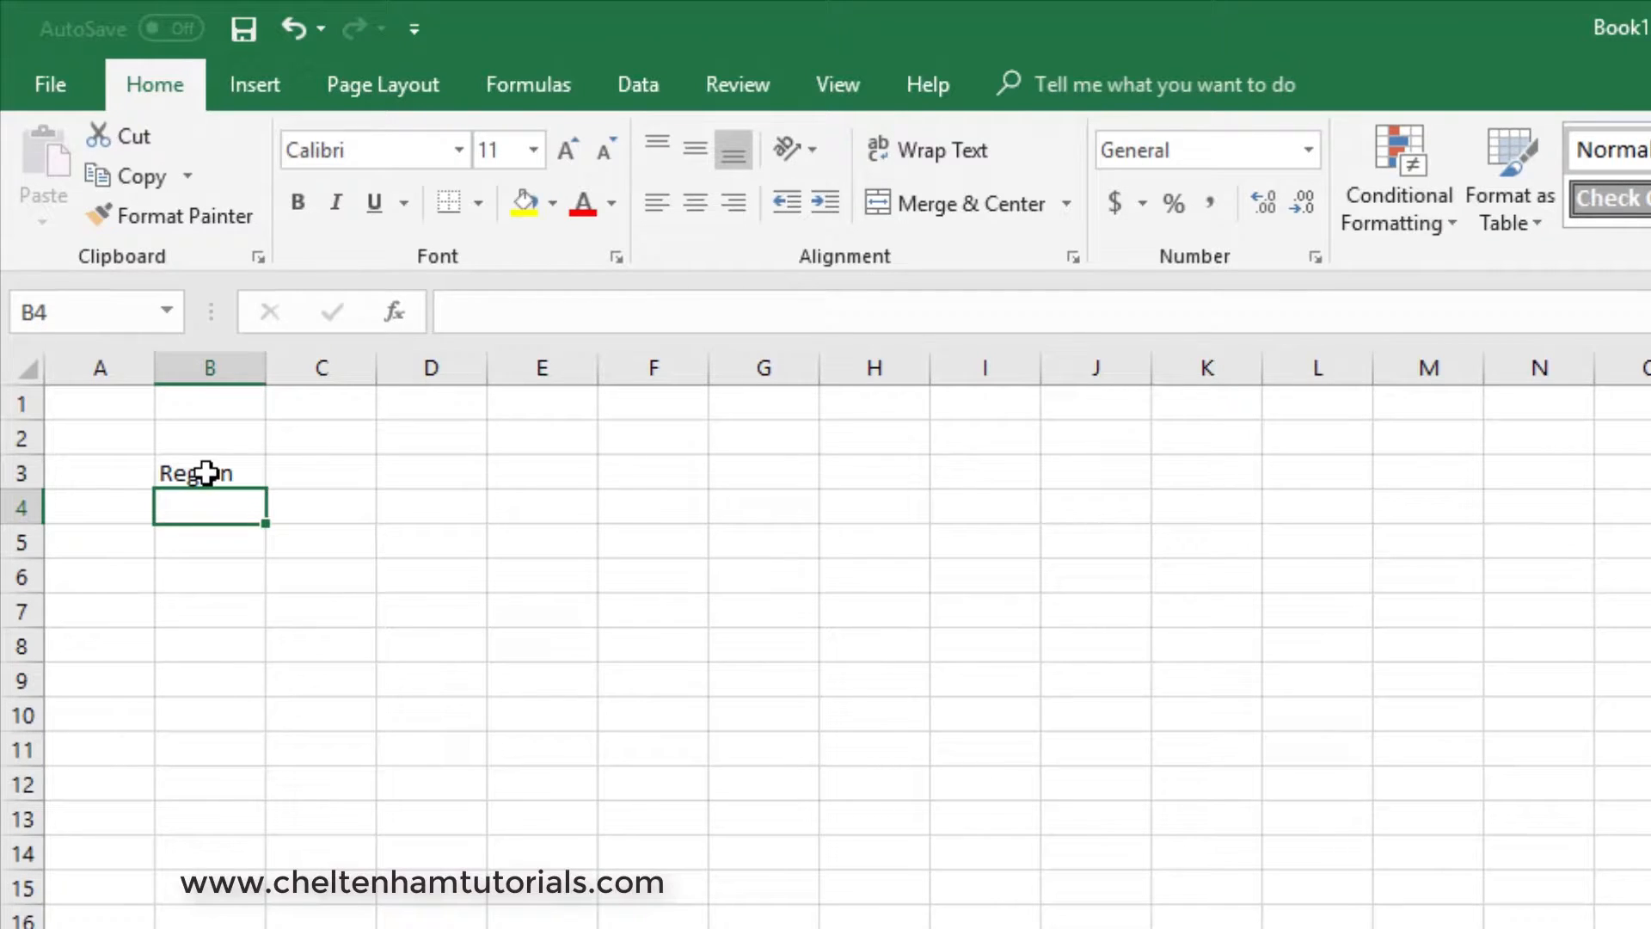
{"action": "type", "text": "North"}
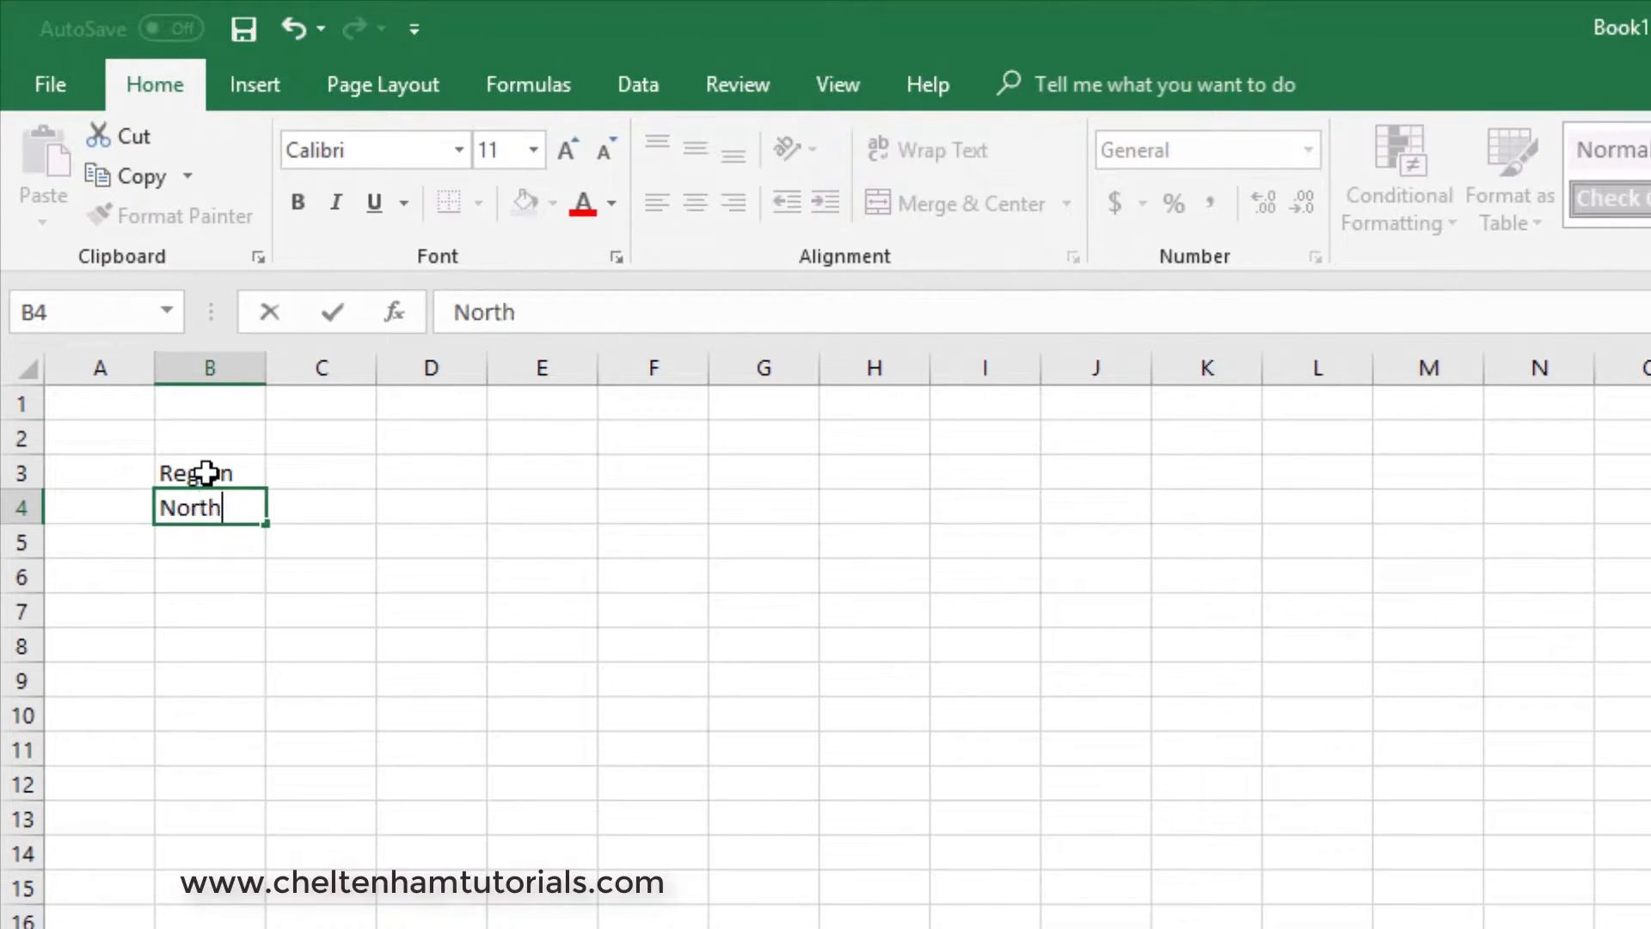
{"action": "key", "text": "Return"}
{"action": "type", "text": "South"}
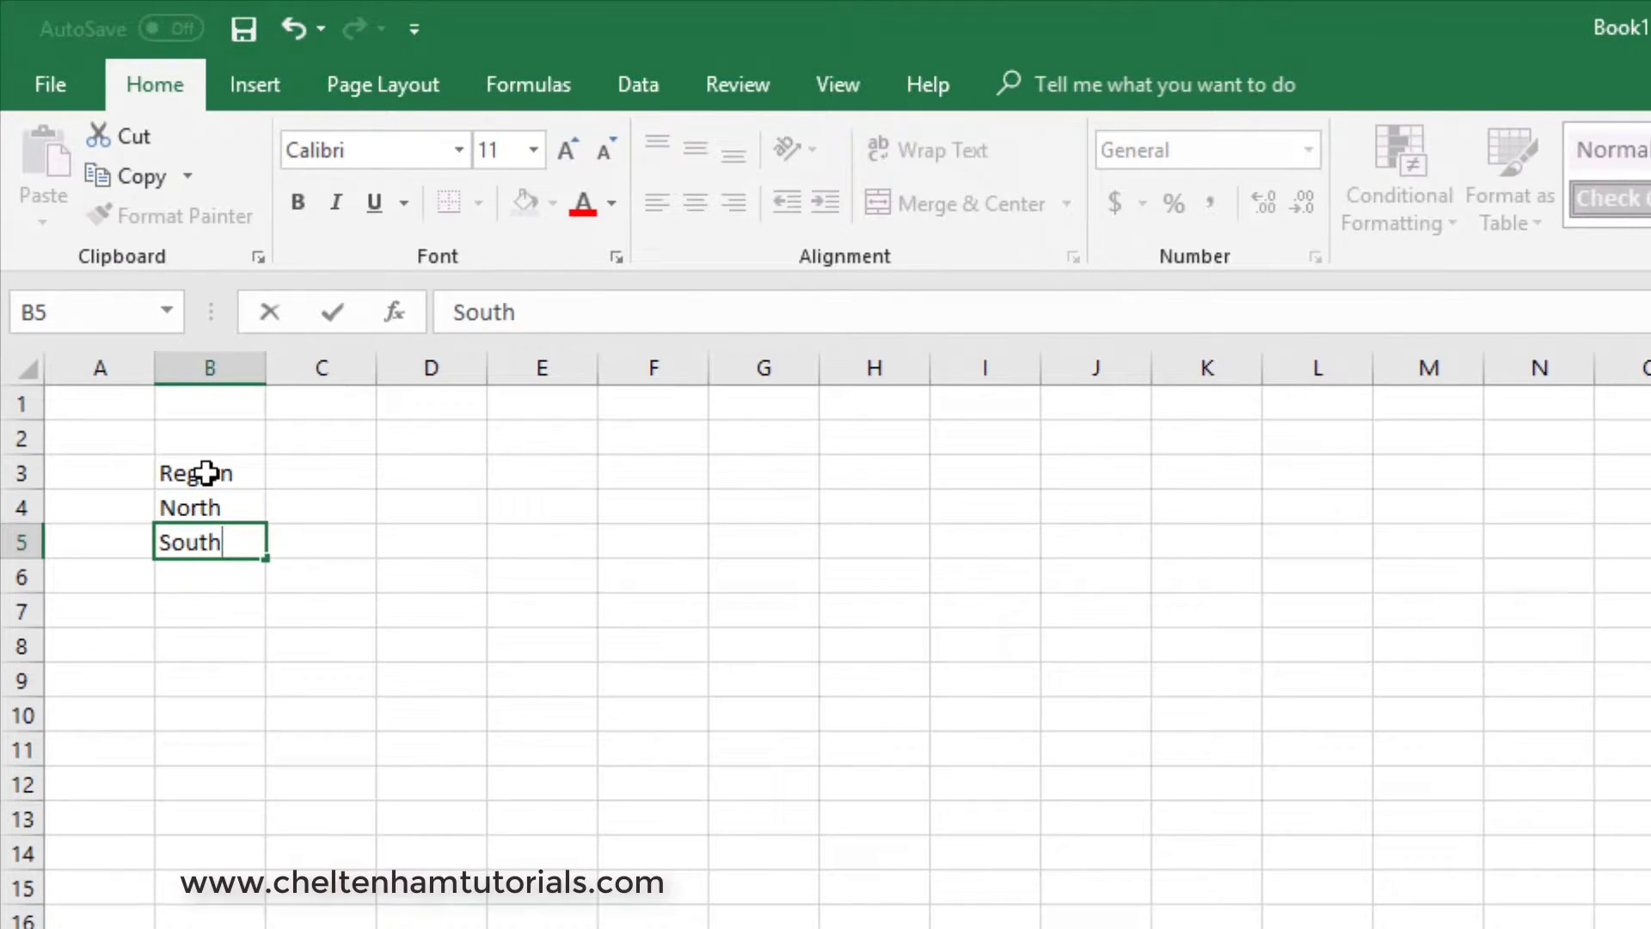
{"action": "key", "text": "Return"}
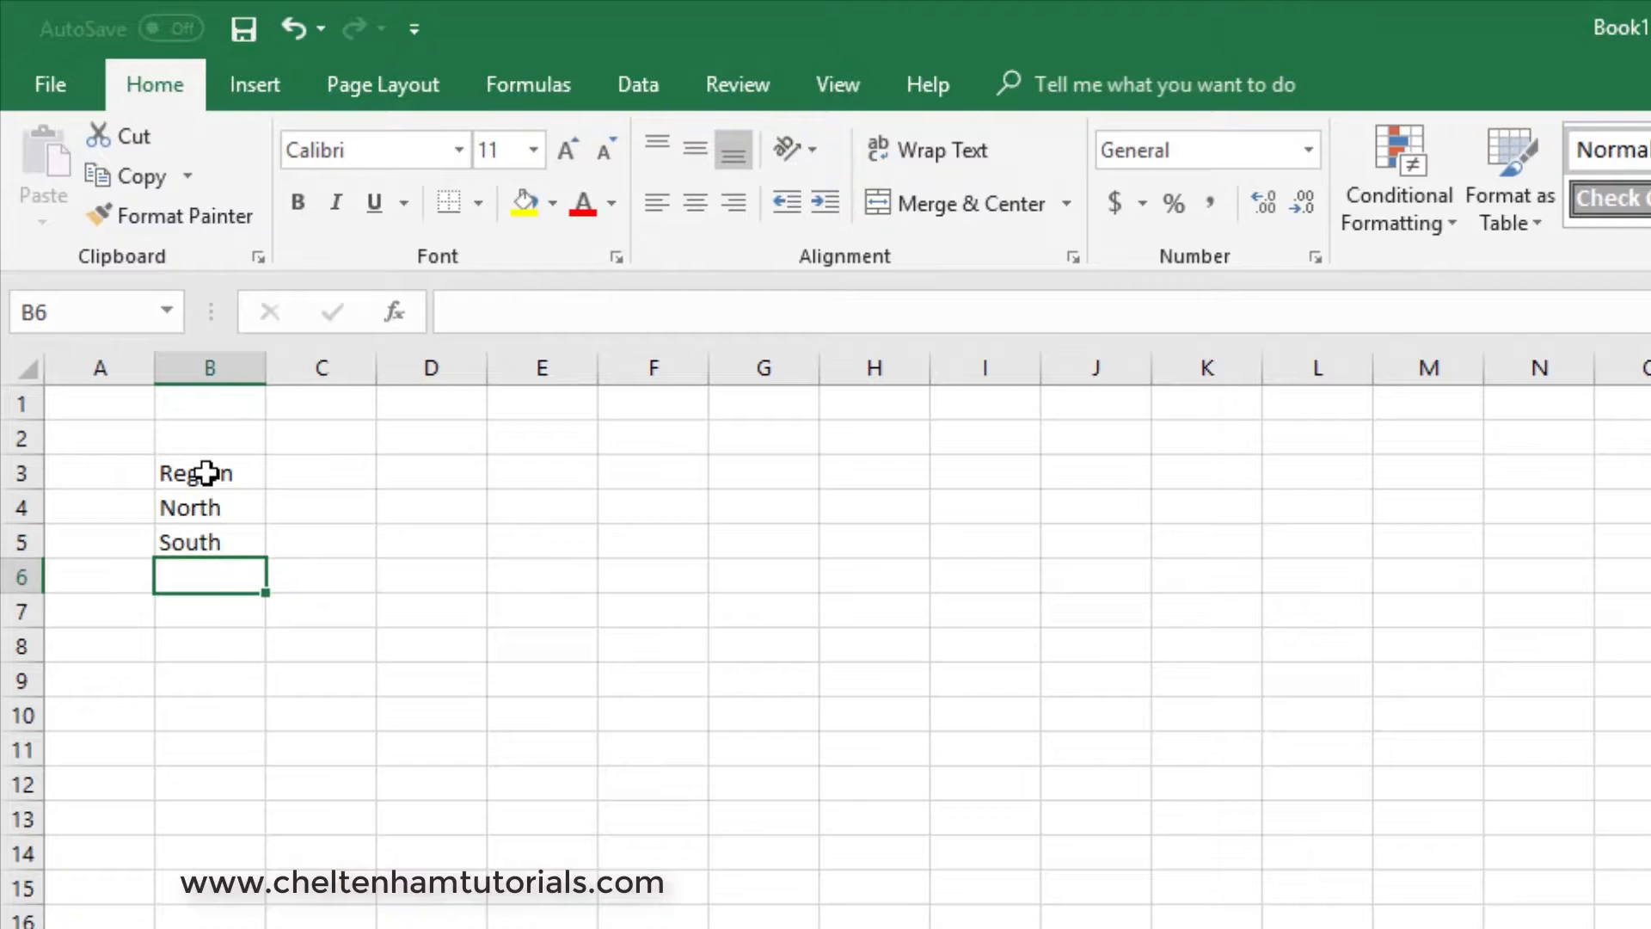
{"action": "type", "text": "East"}
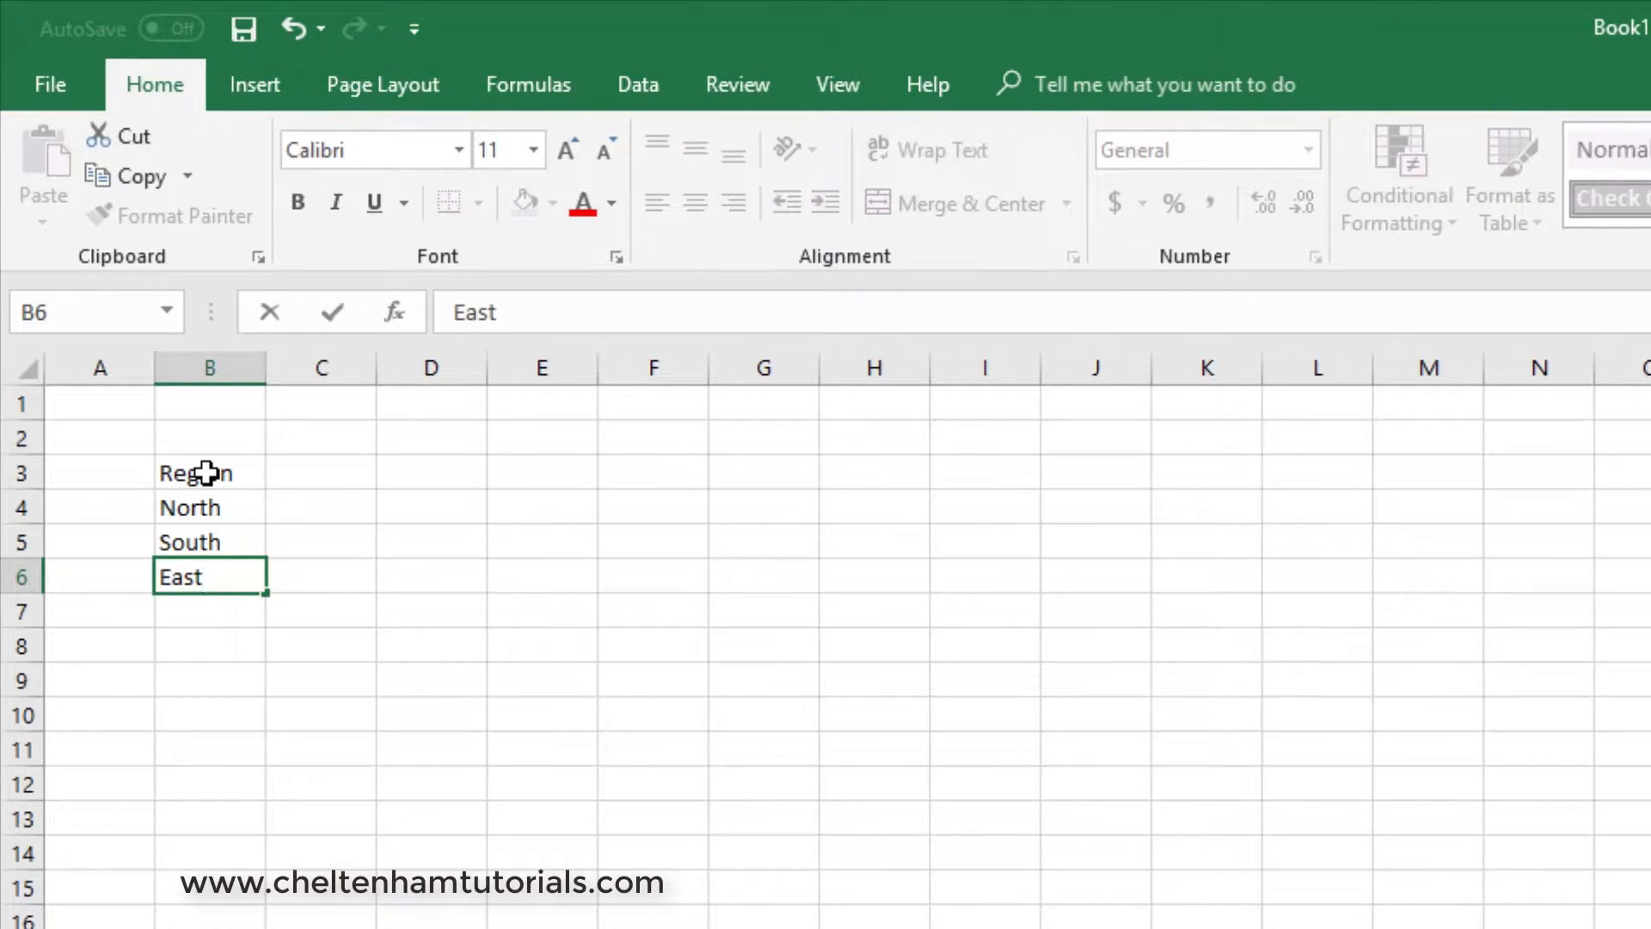
{"action": "key", "text": "Return"}
{"action": "type", "text": "West"}
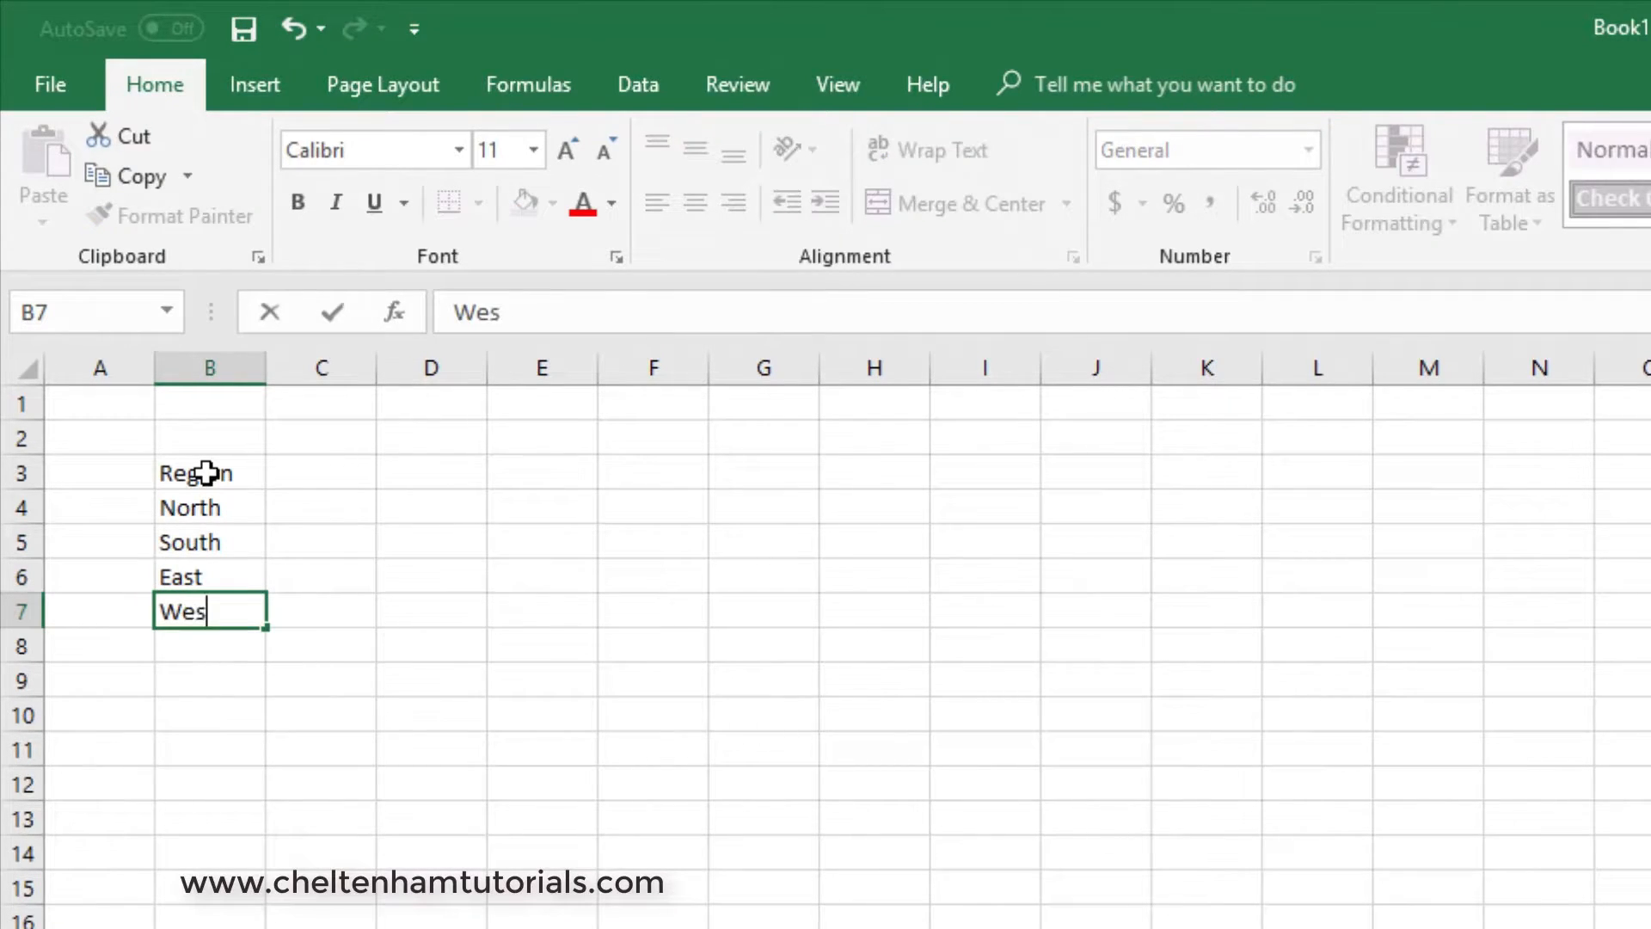
{"action": "key", "text": "Return"}
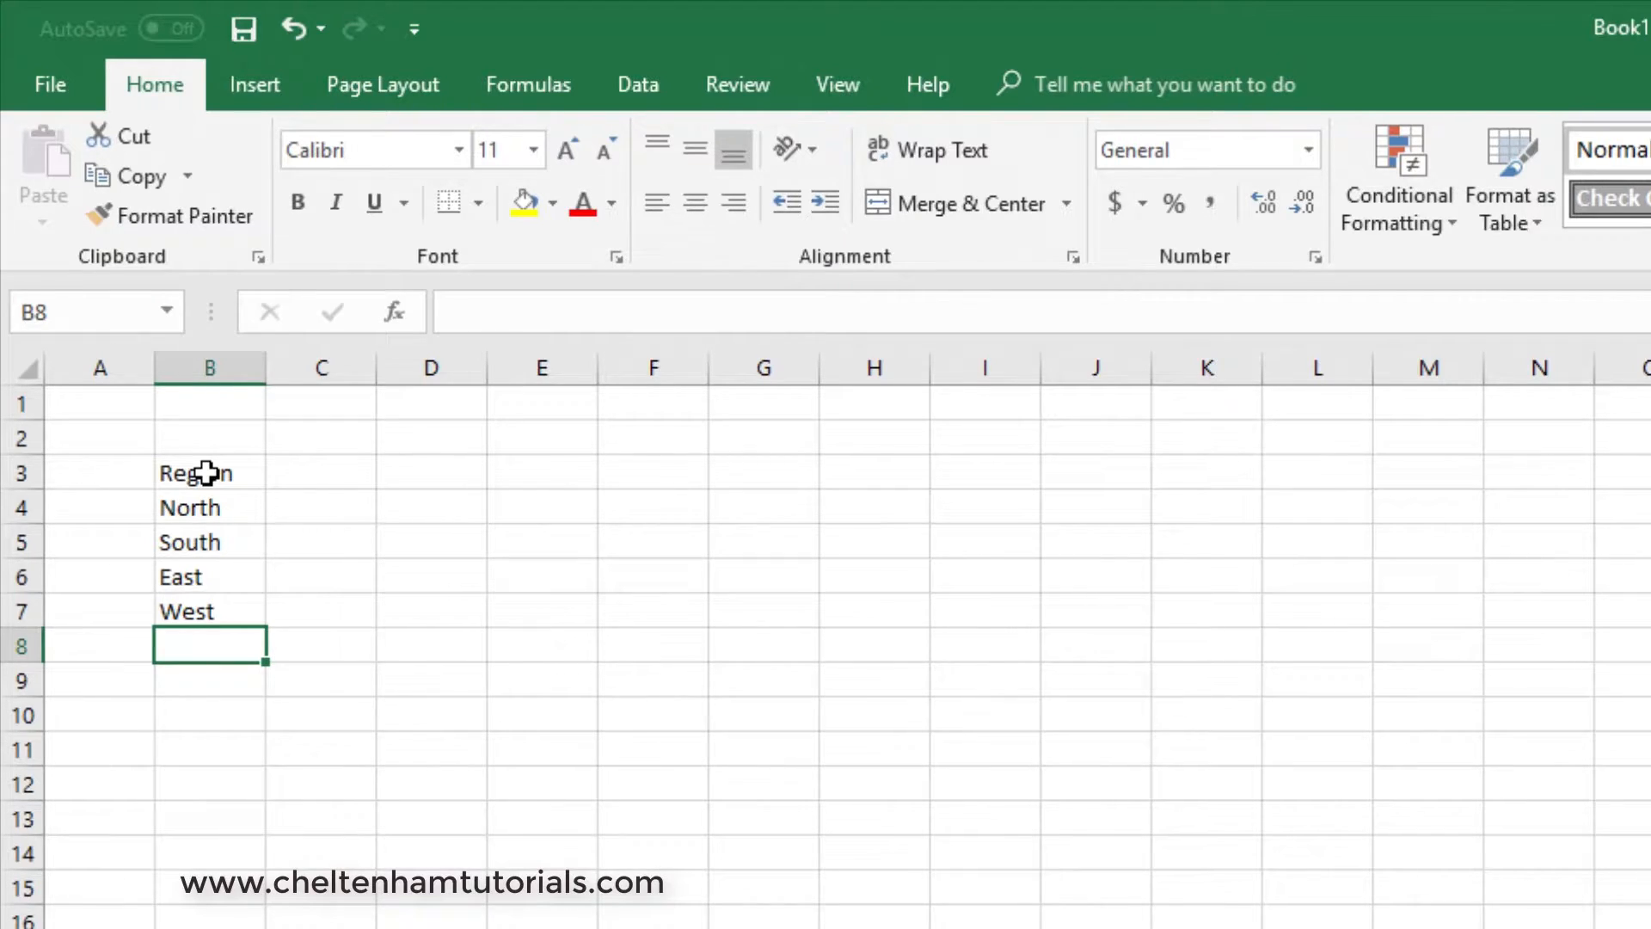
- Enter the heading Sales in C3 and the values 2984, 2637, 9836 and 2734 below it in C4 to C7
{"action": "left_click", "coordinate": [331, 473]}
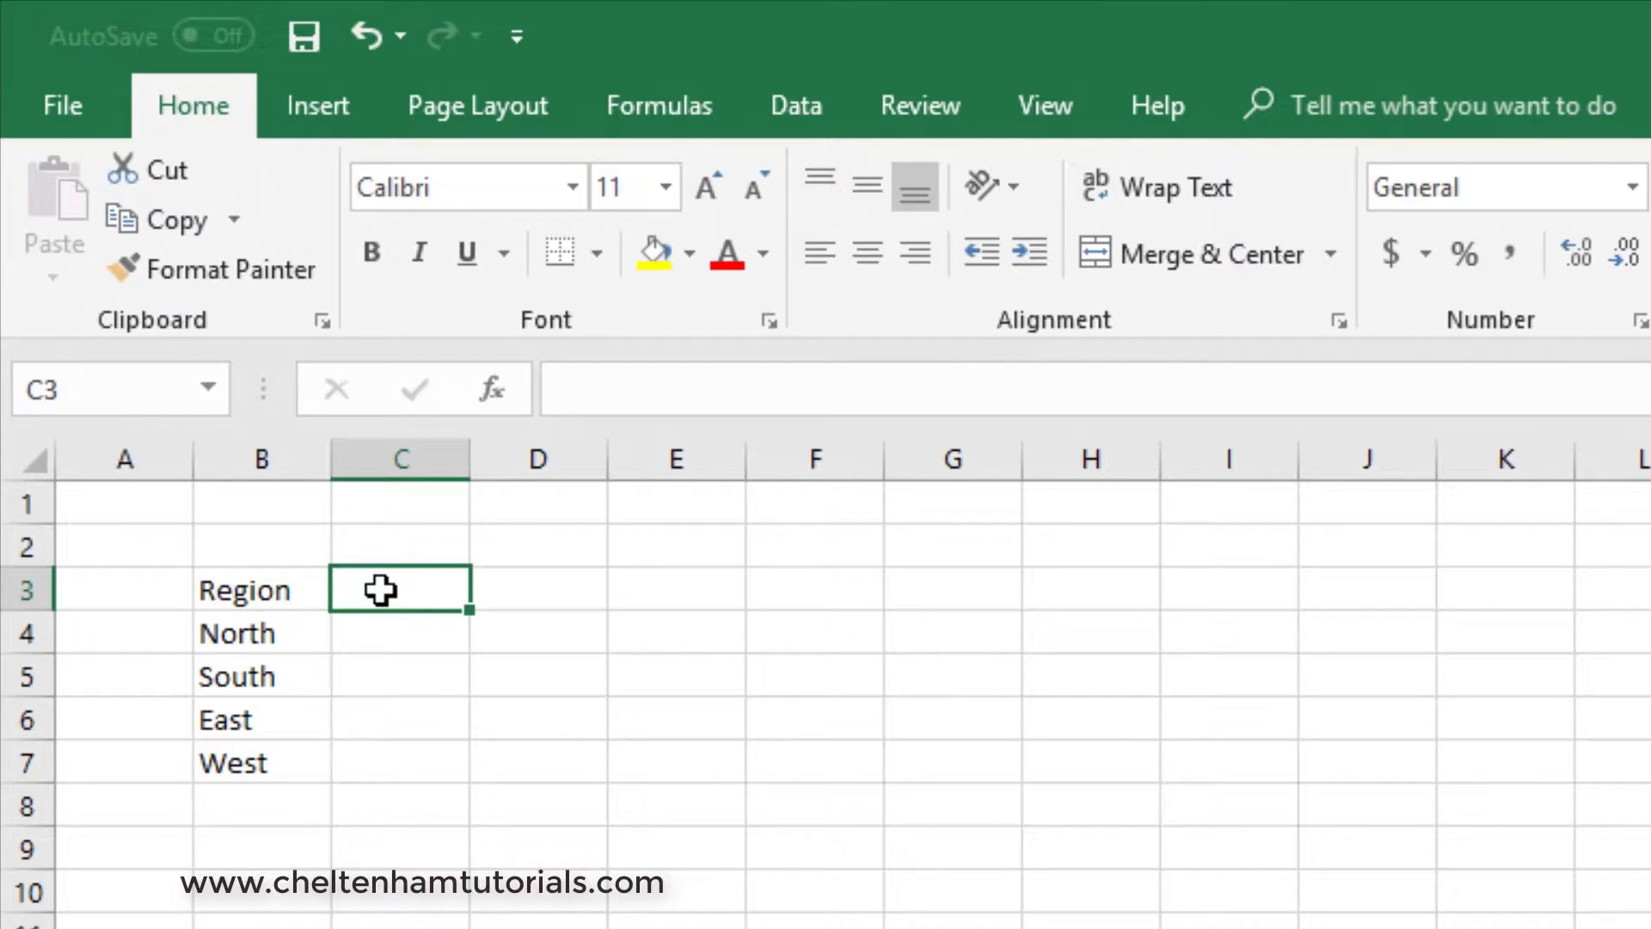
{"action": "type", "text": "Sales"}
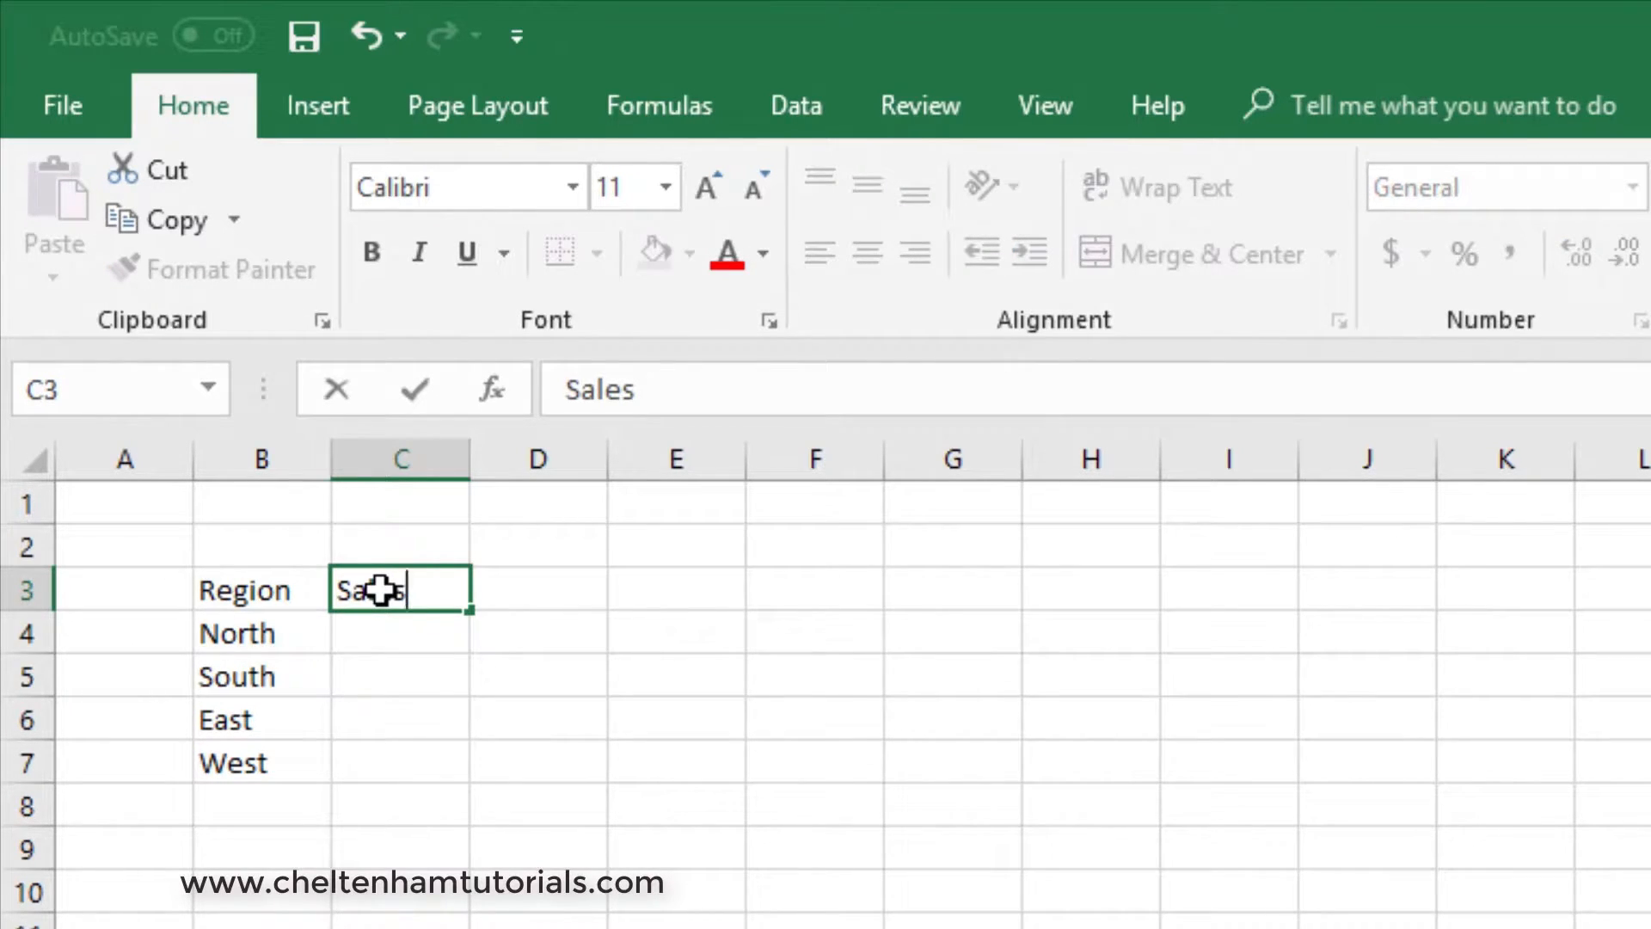
{"action": "key", "text": "Return"}
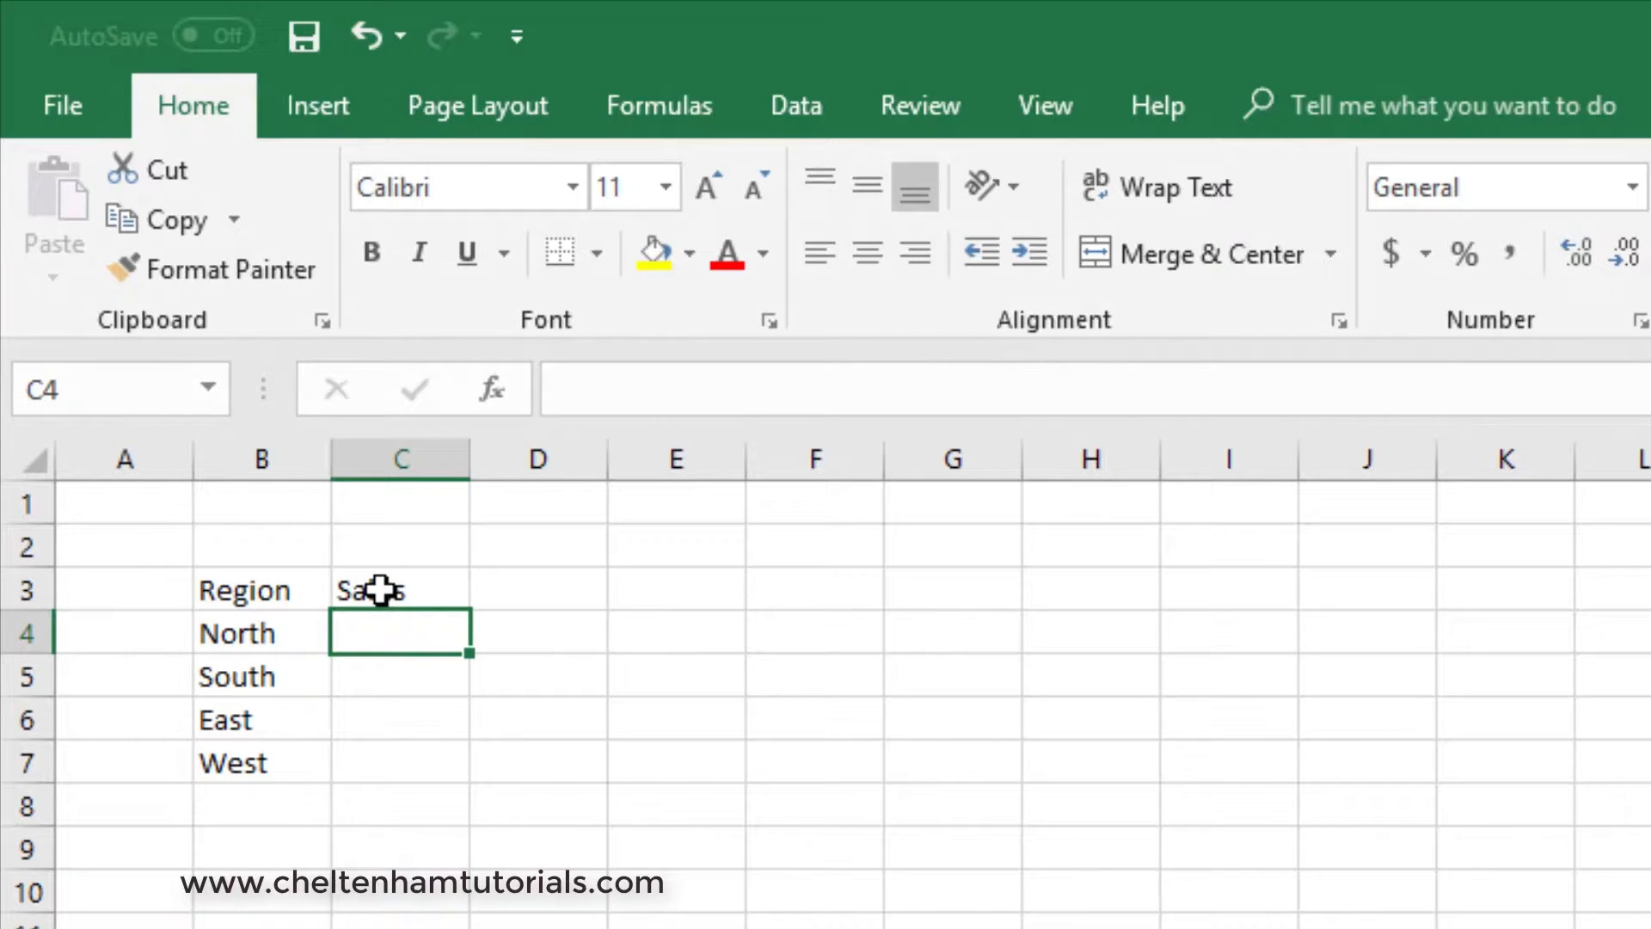
{"action": "type", "text": "2984"}
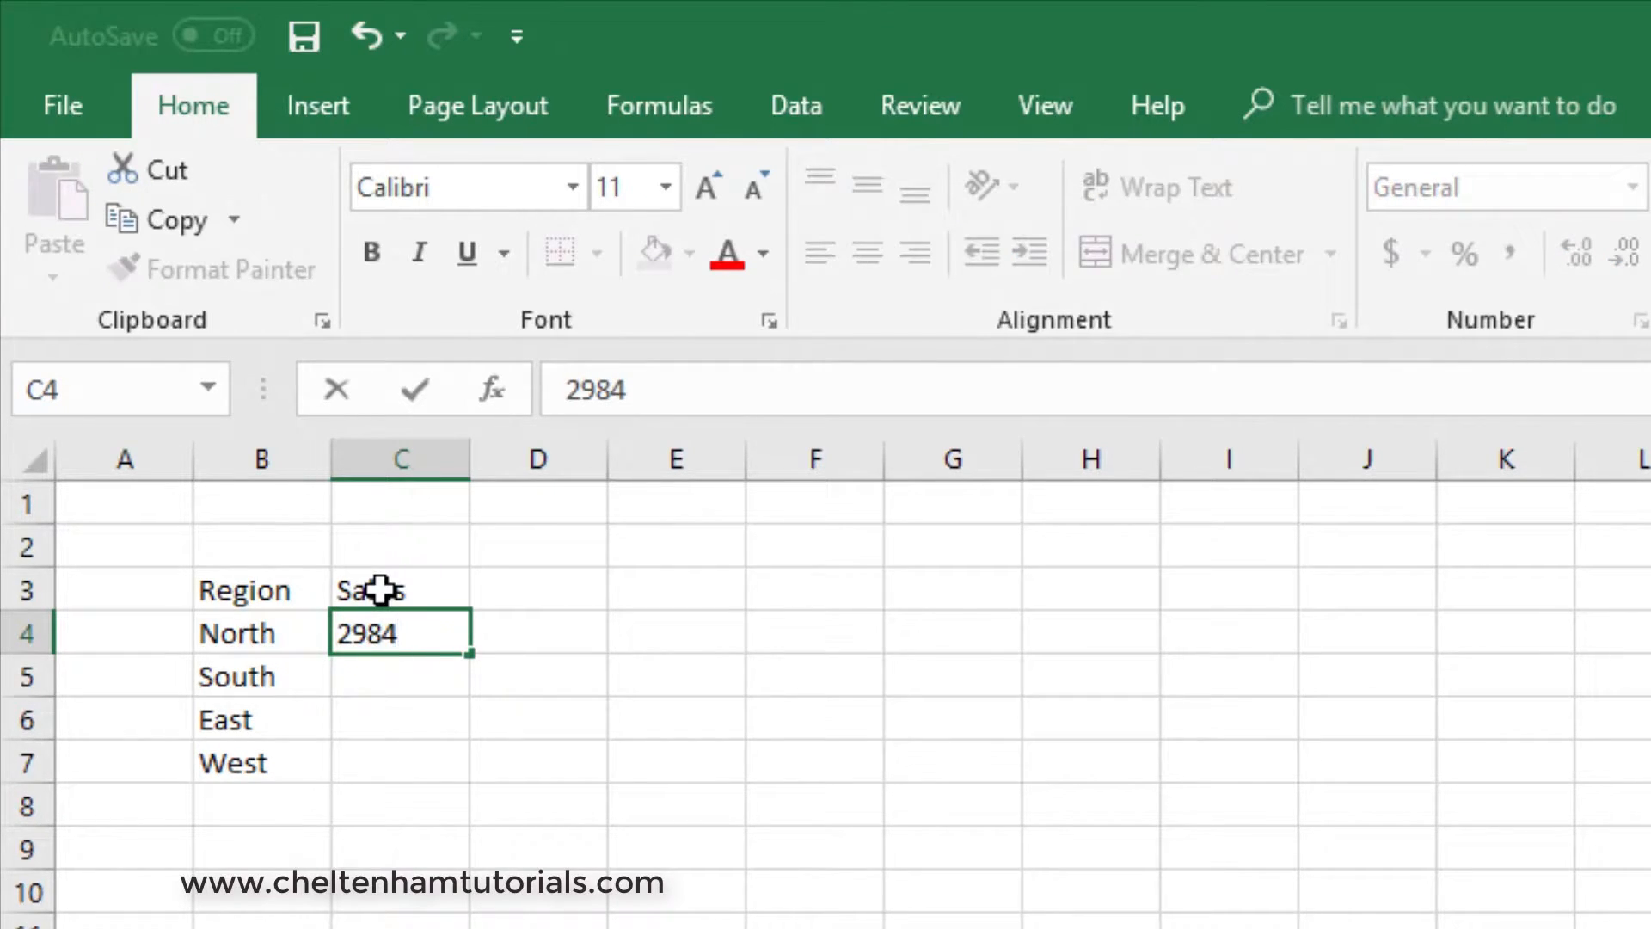
{"action": "key", "text": "Return"}
{"action": "type", "text": "2637"}
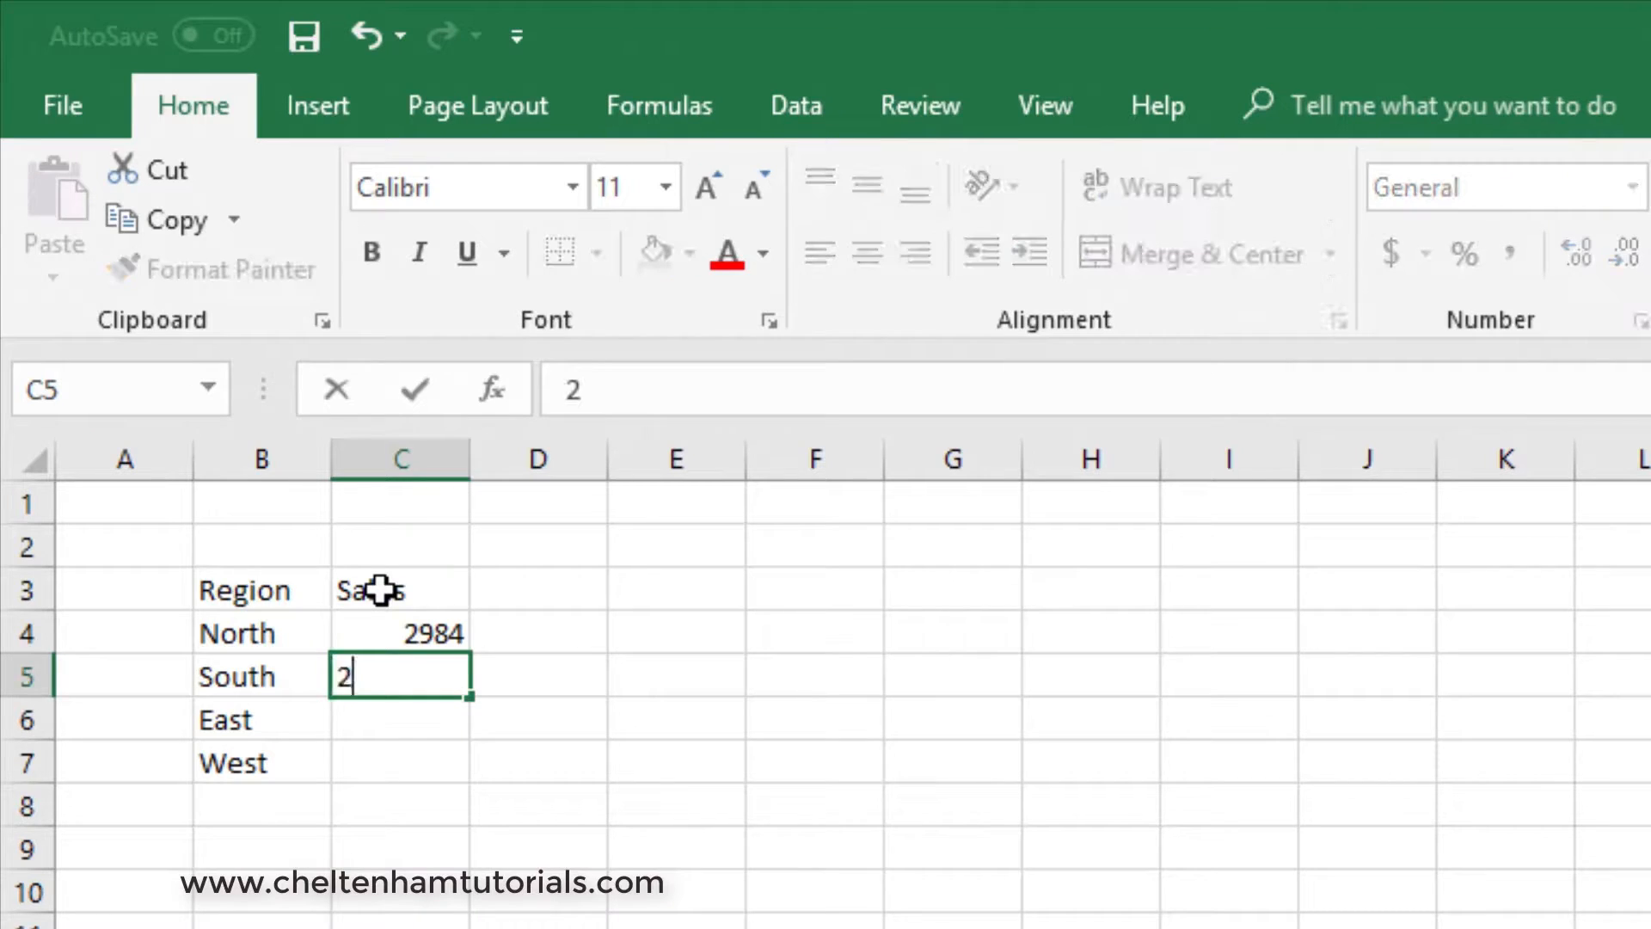
{"action": "key", "text": "Return"}
{"action": "type", "text": "9836"}
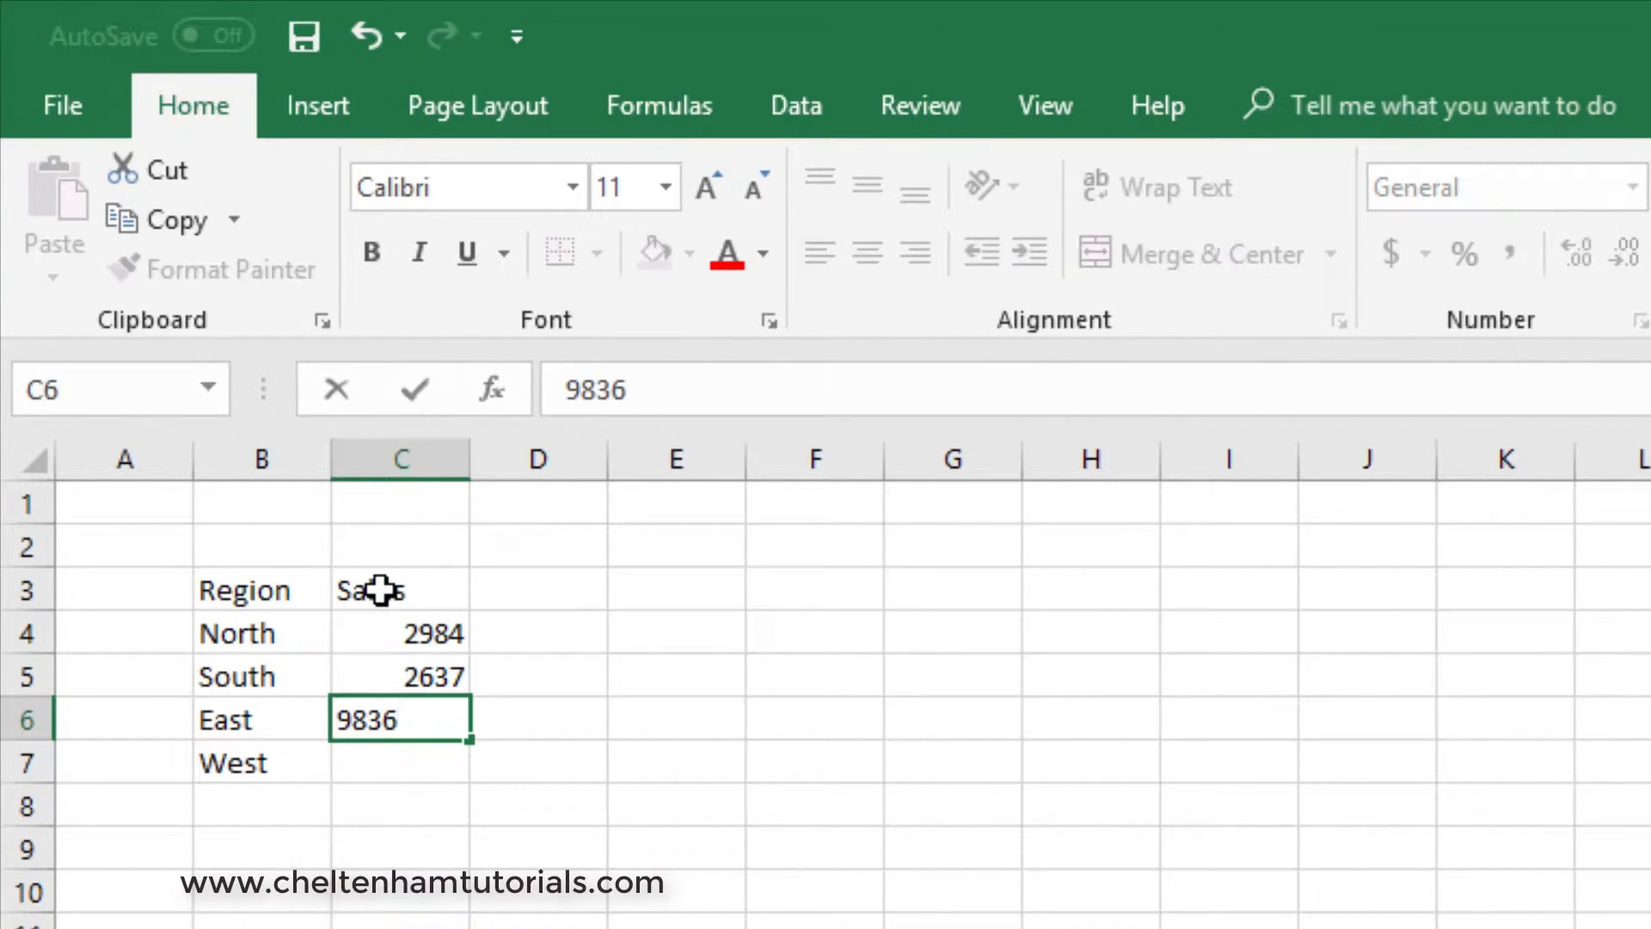
{"action": "key", "text": "Return"}
{"action": "type", "text": "2734"}
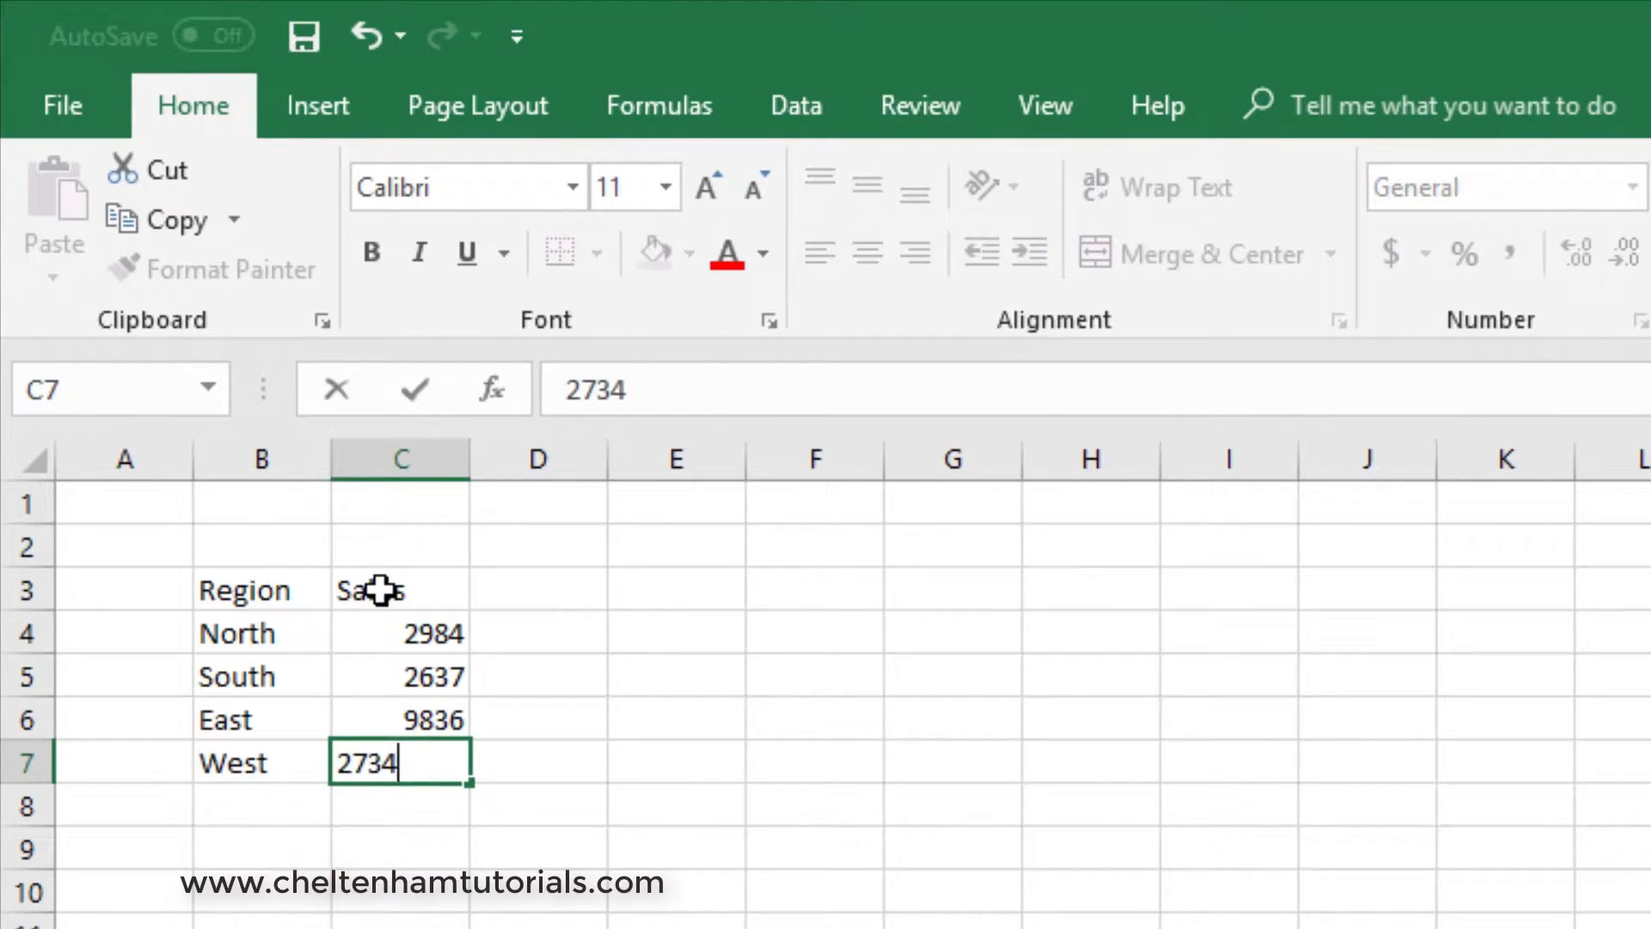
{"action": "key", "text": "Return"}
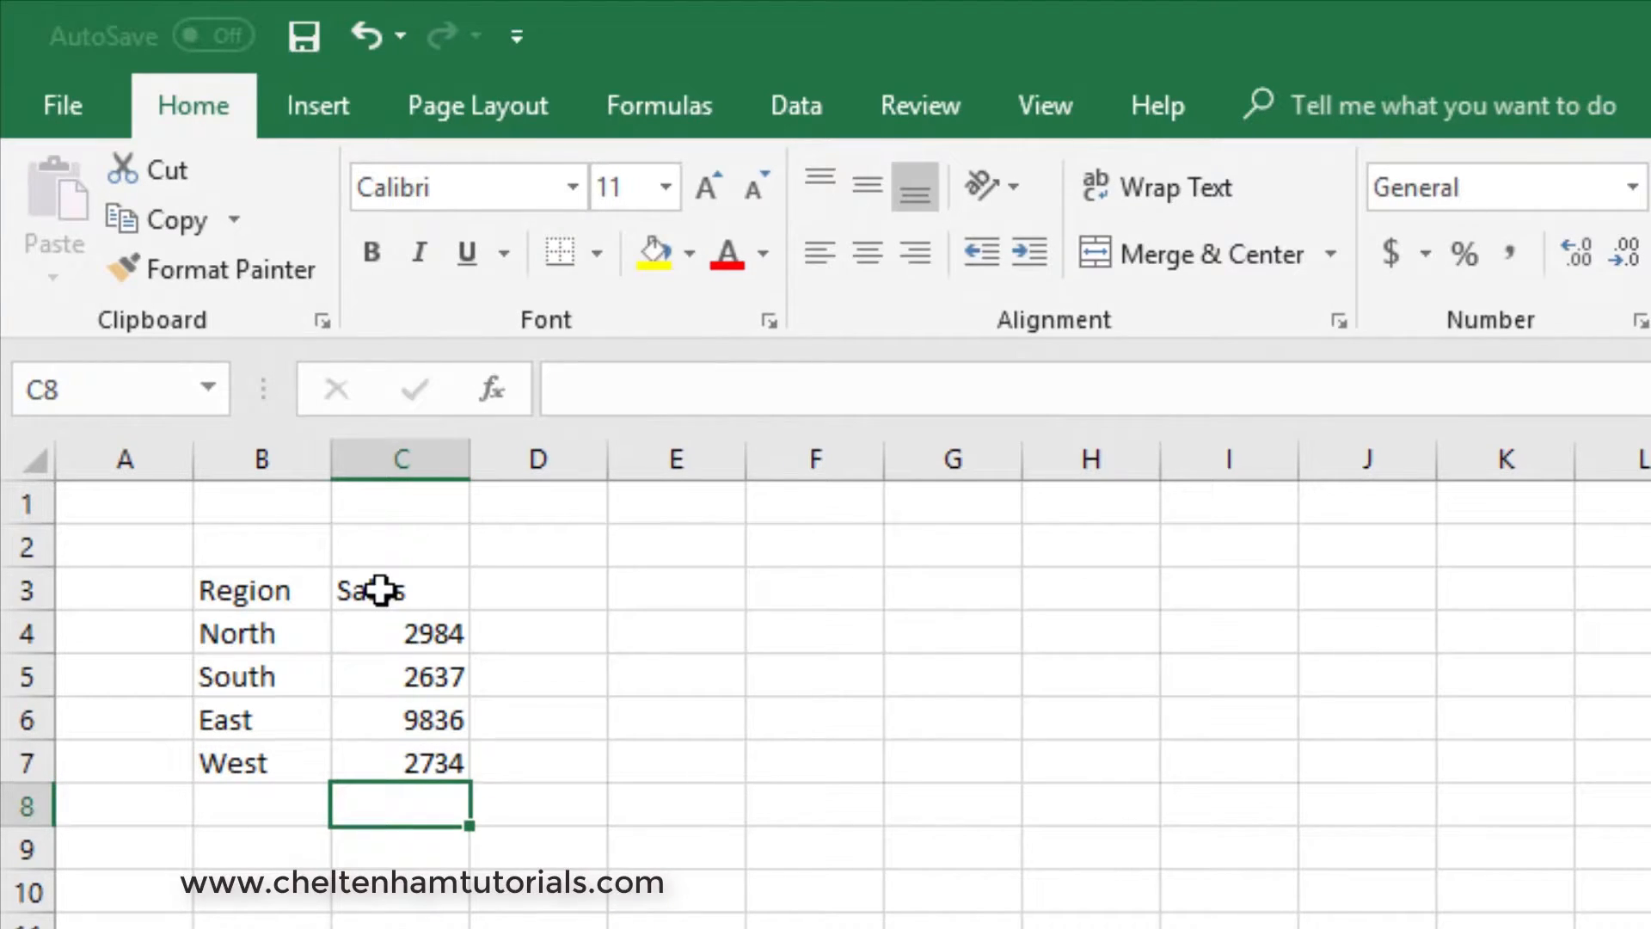
- Select the North and West labels and their sales values to compare how text and numbers align in their cells
{"action": "left_click", "coordinate": [1090, 928]}
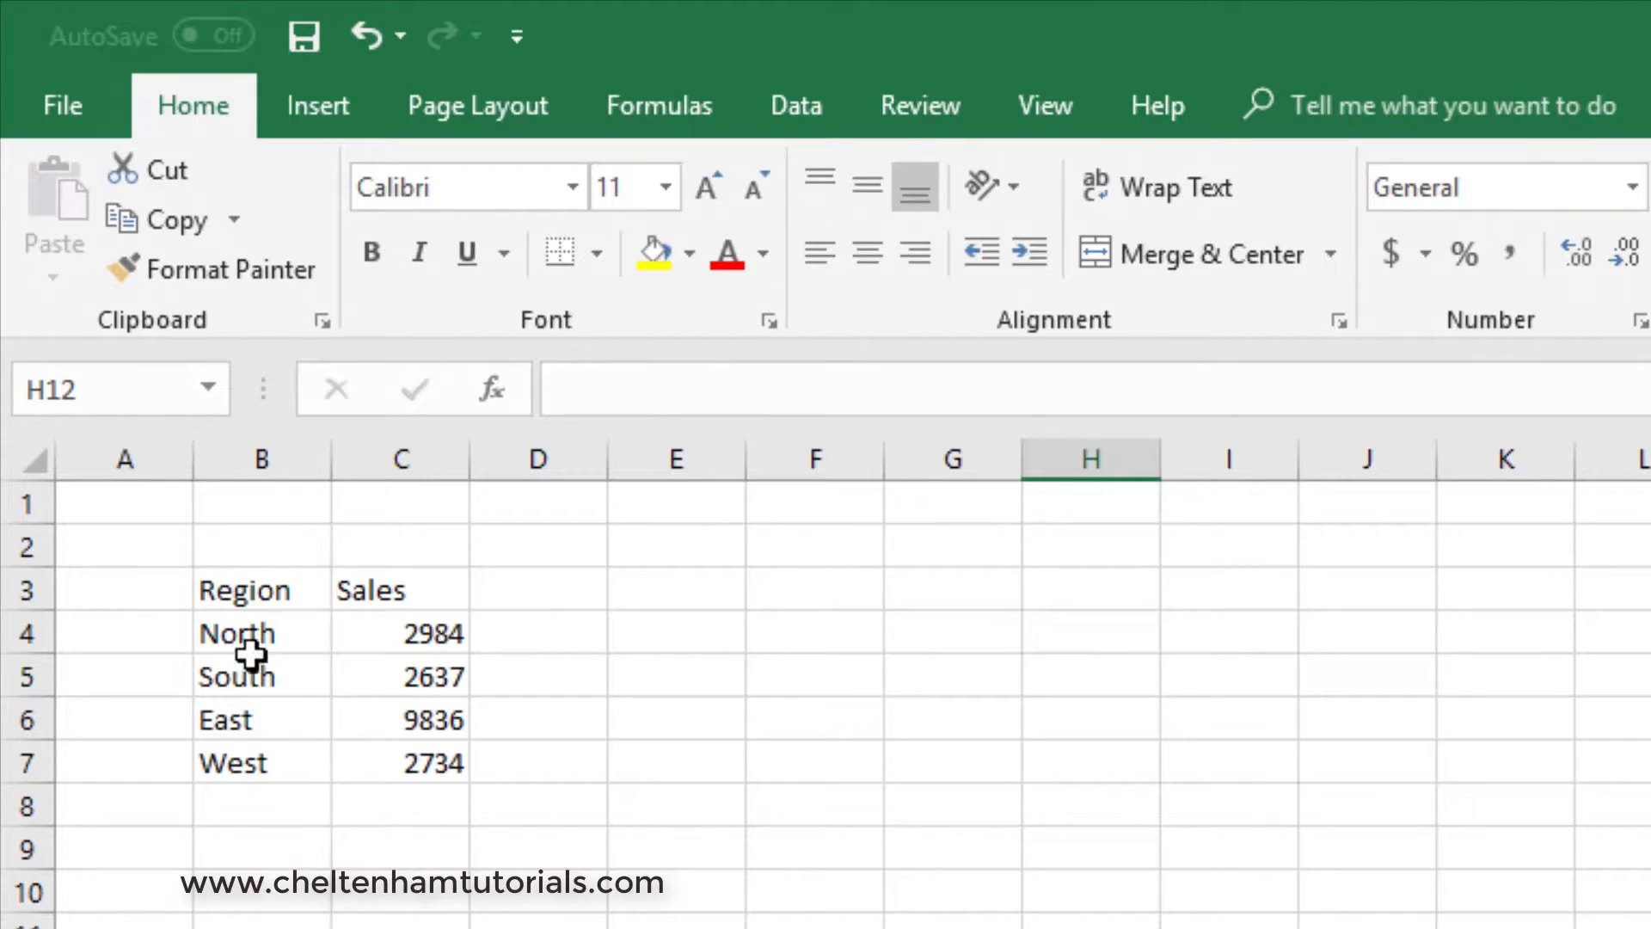
{"action": "left_click", "coordinate": [249, 636]}
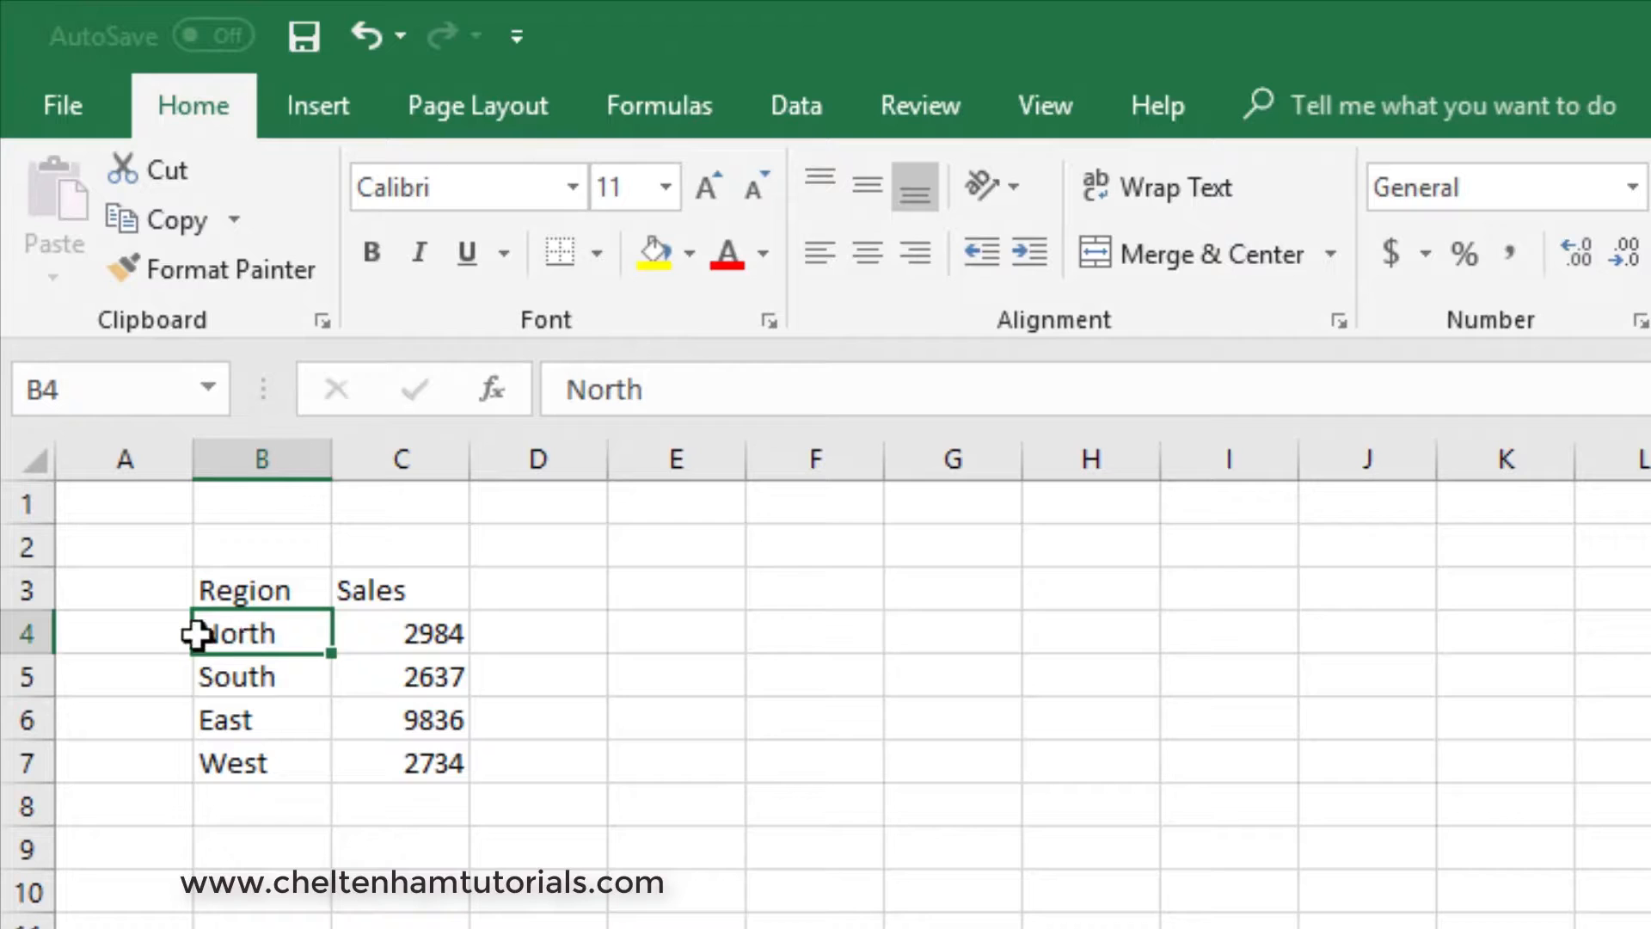
{"action": "left_click", "coordinate": [417, 636]}
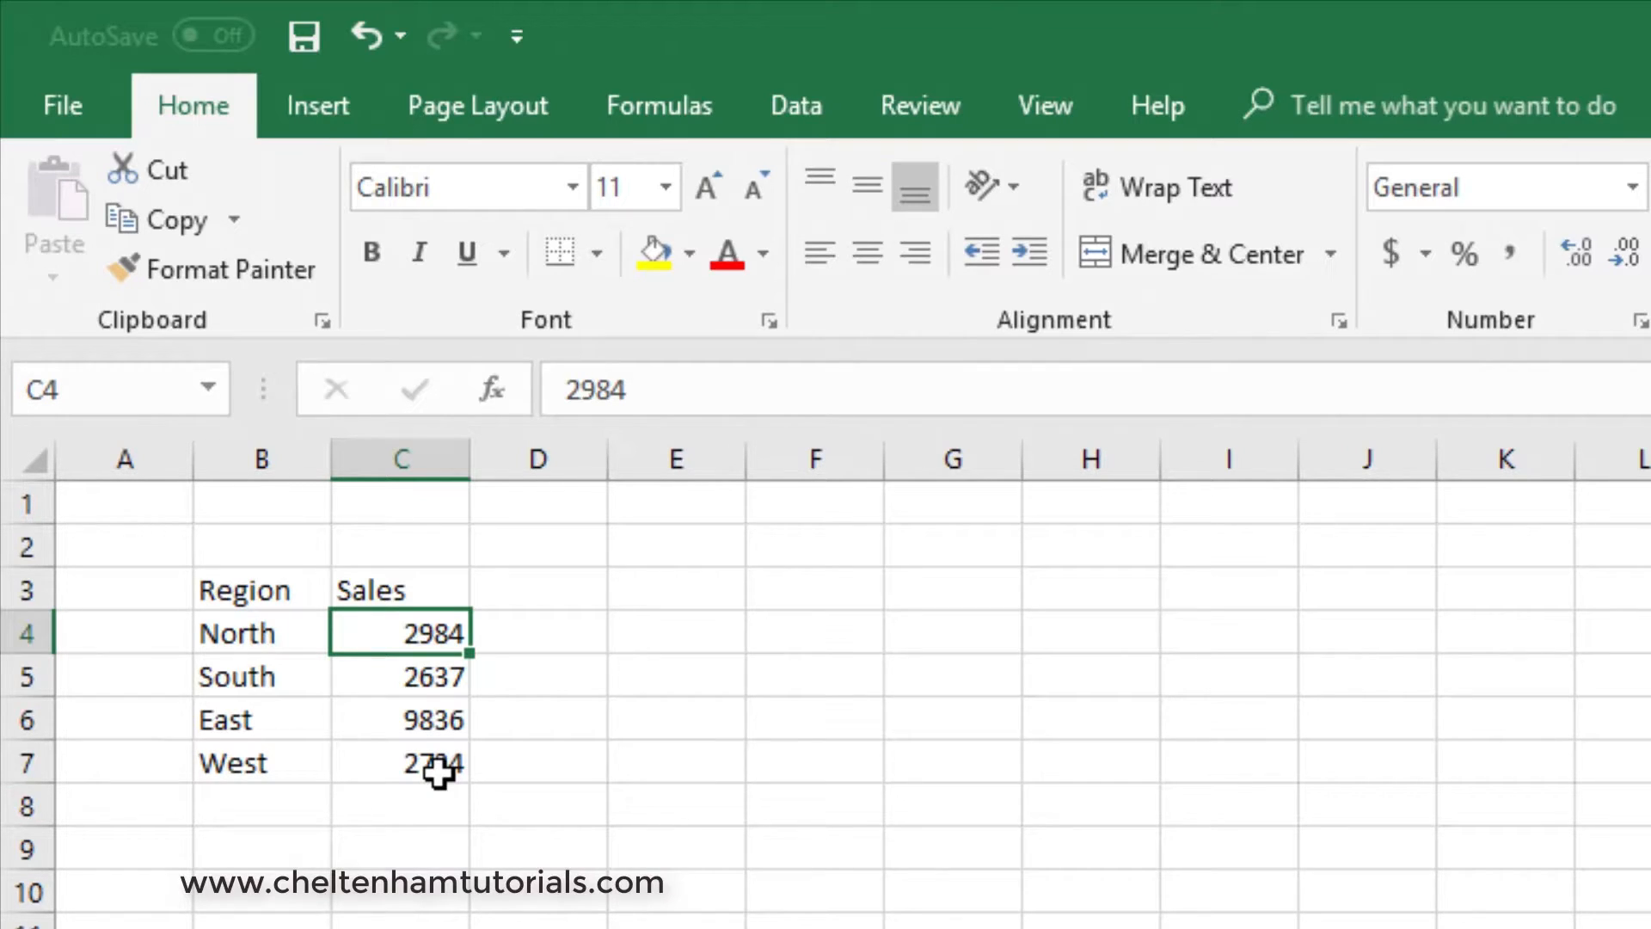
{"action": "left_click", "coordinate": [424, 843]}
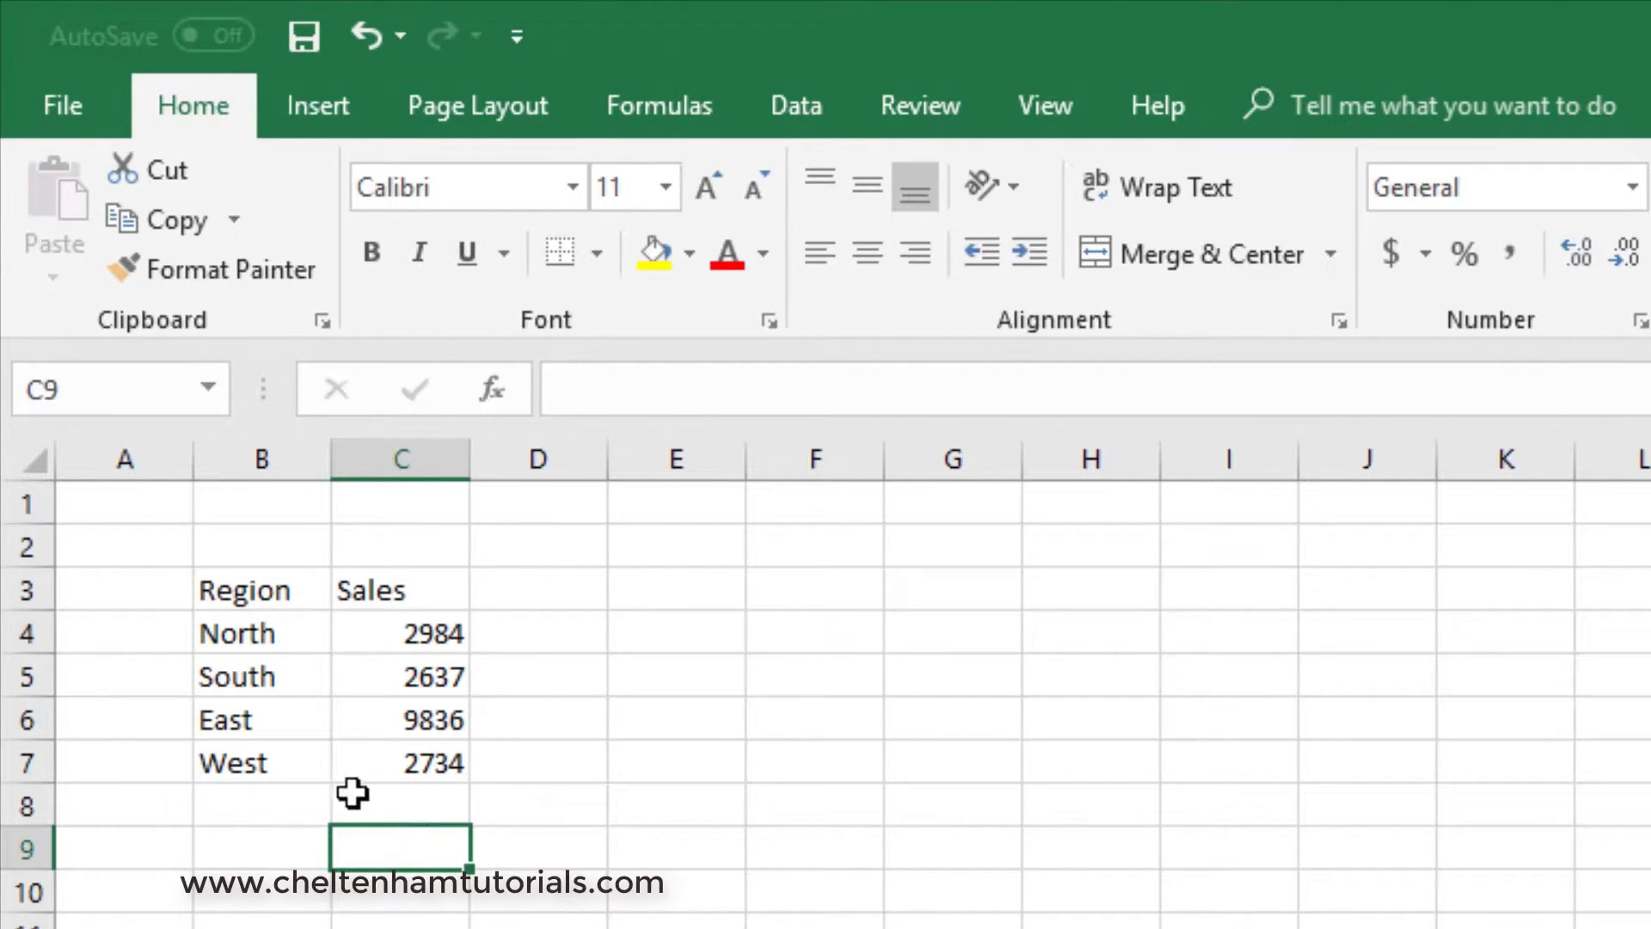
{"action": "left_click", "coordinate": [230, 764]}
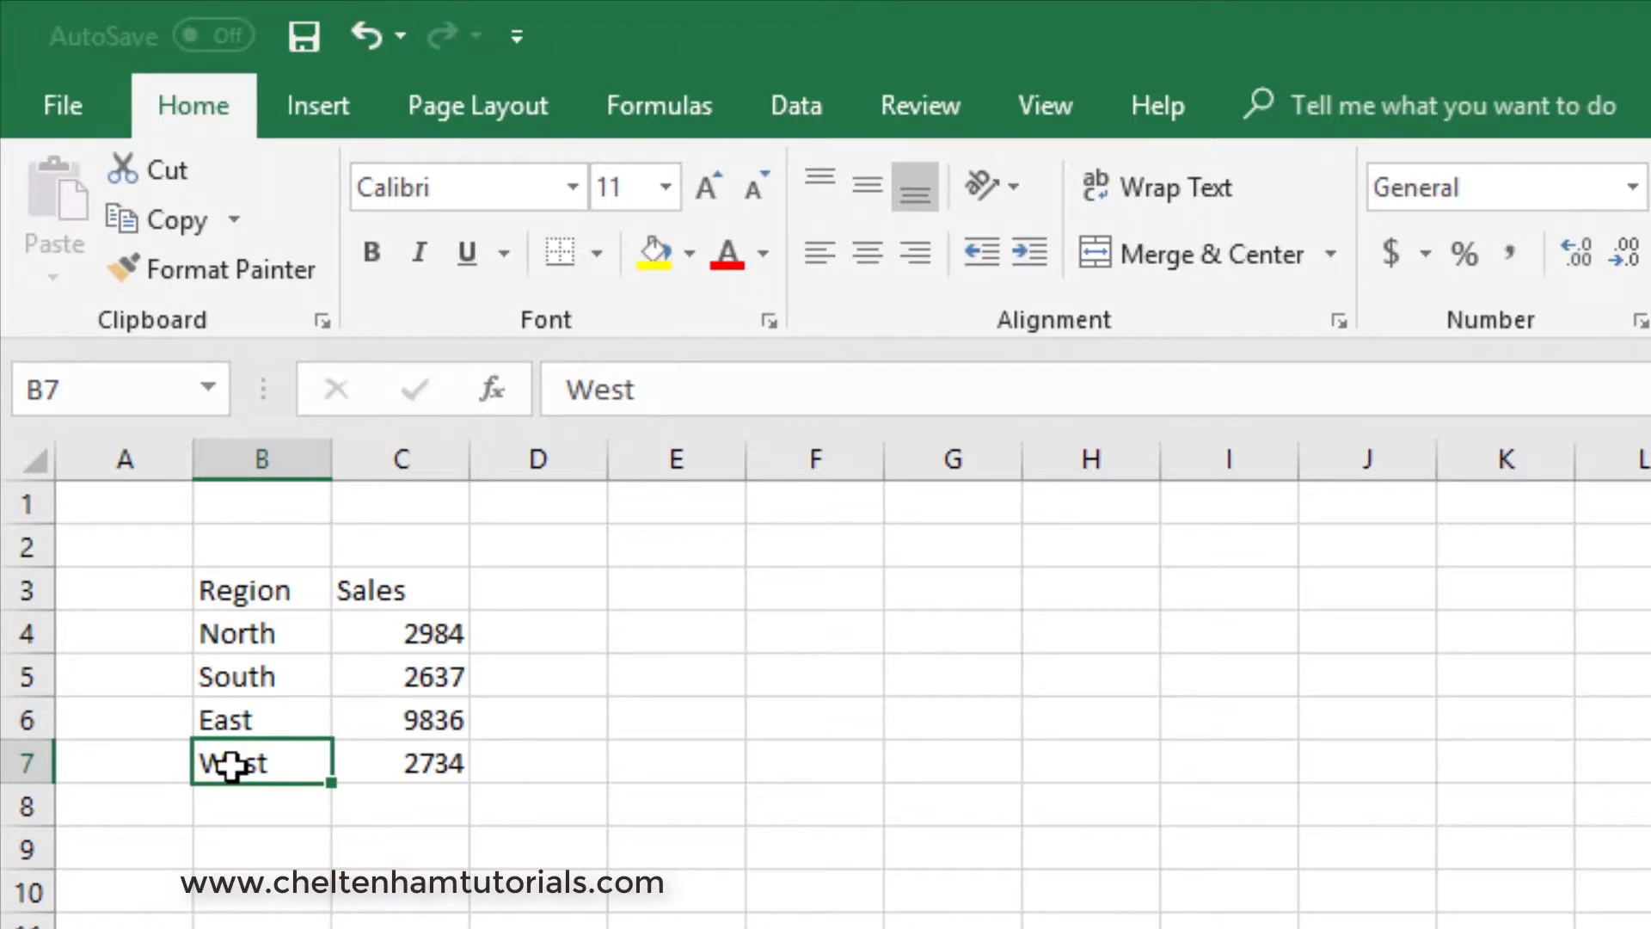
{"action": "left_click", "coordinate": [428, 768]}
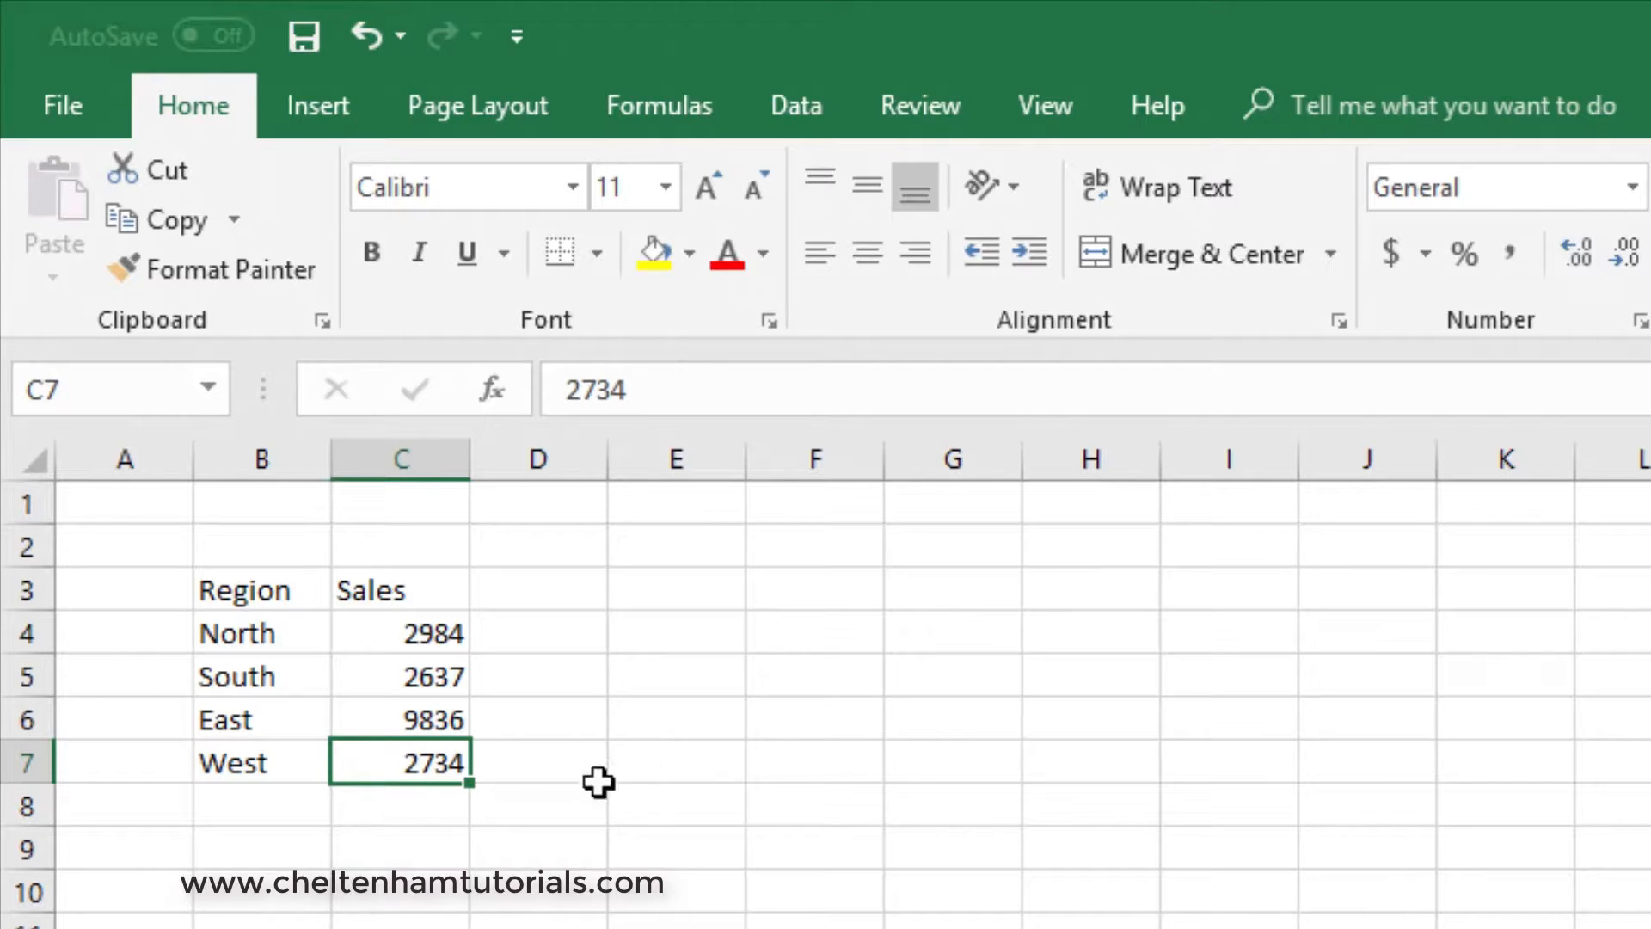
- Enter the label TOTAL in B8 below the West region
{"action": "left_click", "coordinate": [280, 808]}
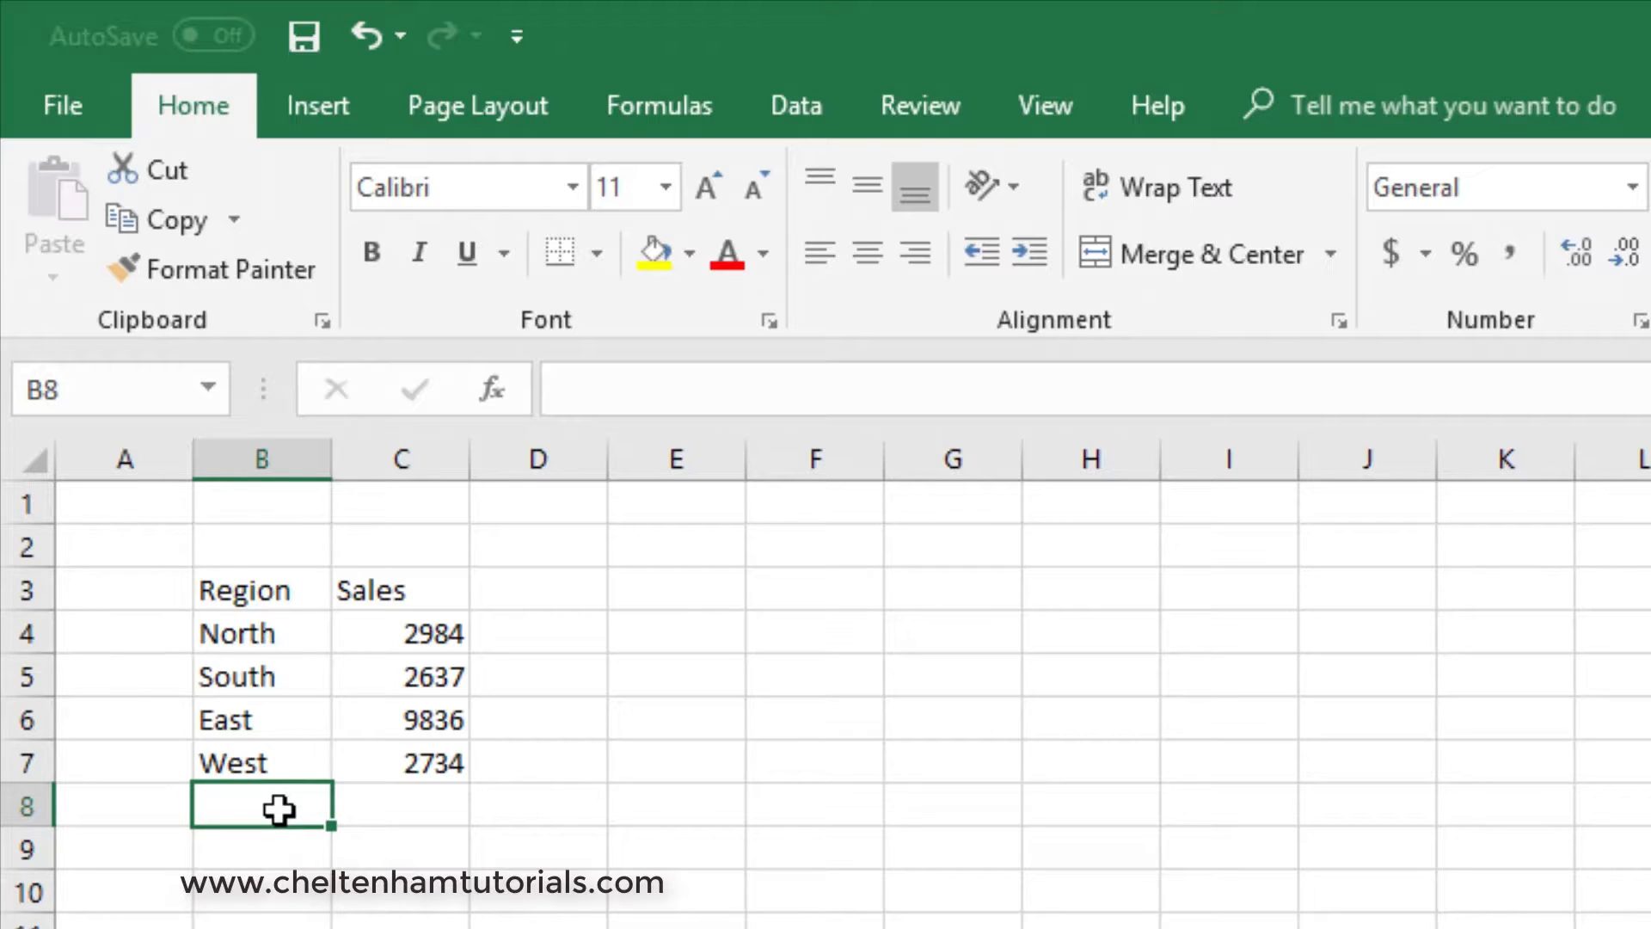
{"action": "type", "text": "TO"}
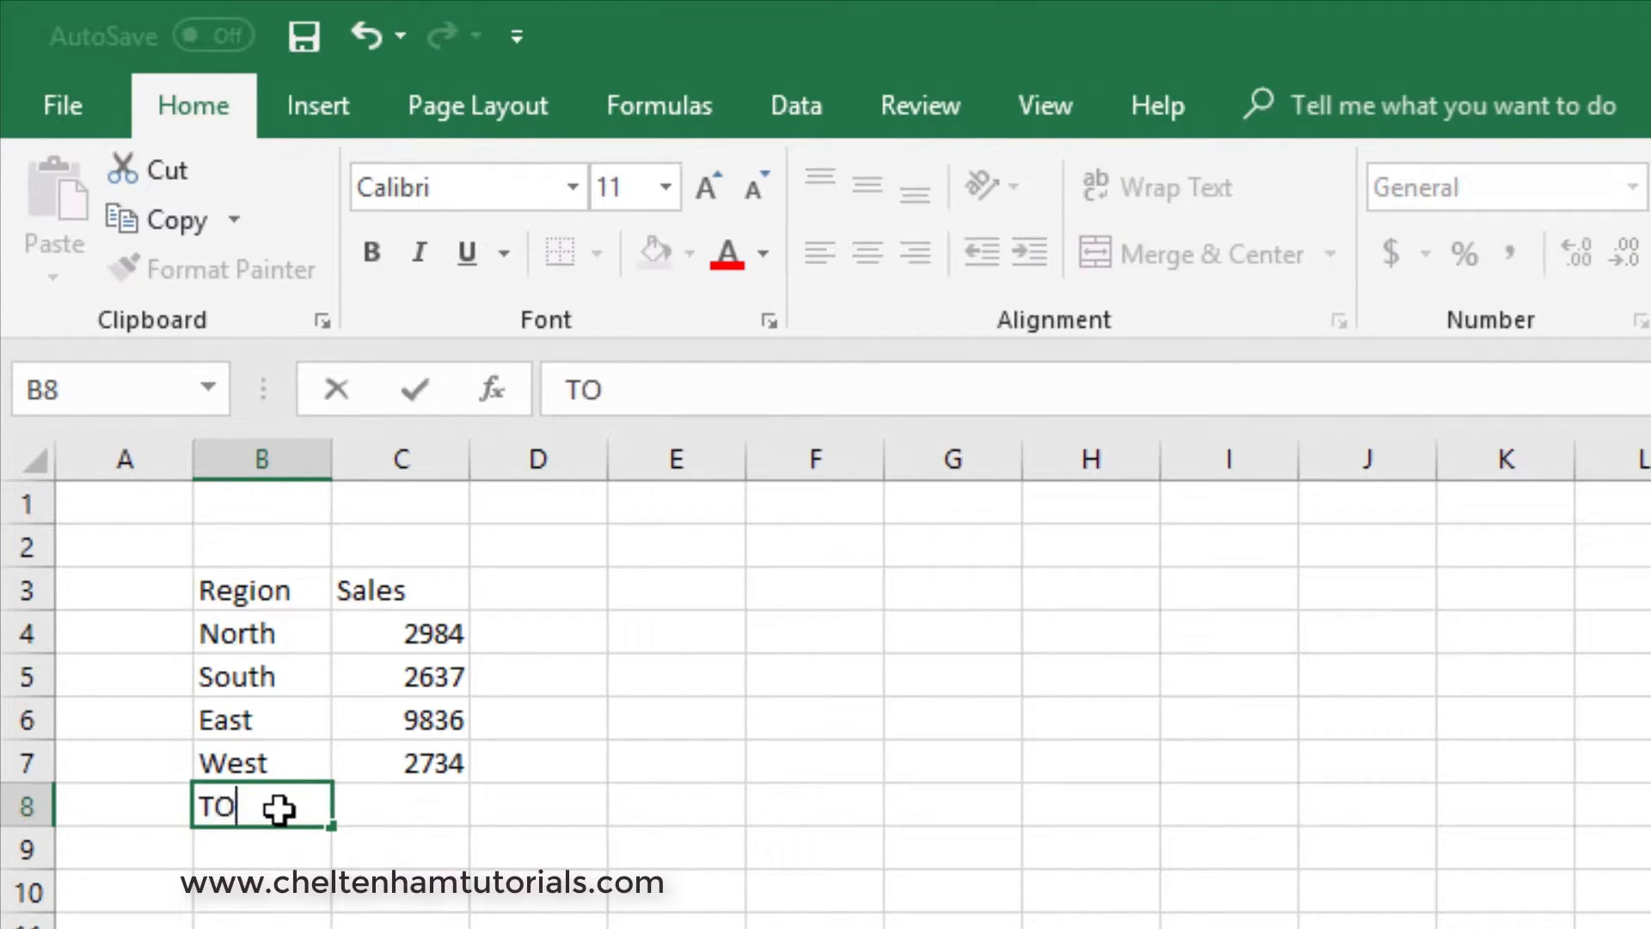
{"action": "type", "text": "TAL"}
{"action": "key", "text": "Return"}
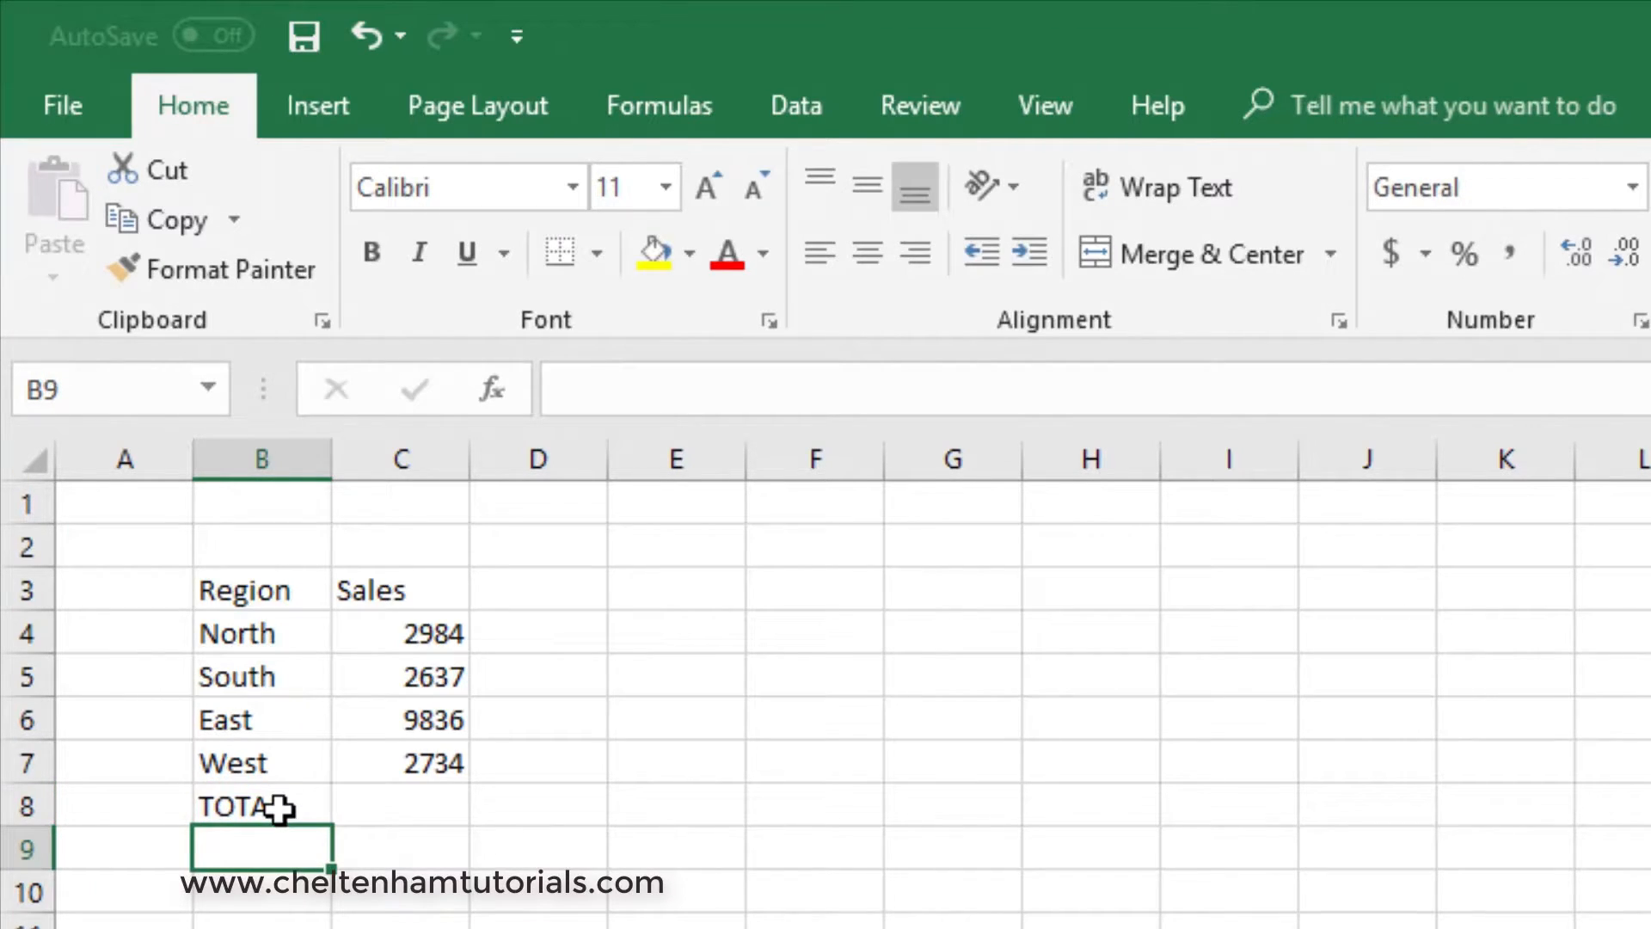
- Total the sales values C4:C7 in C8 with AutoSum
{"action": "left_click", "coordinate": [424, 814]}
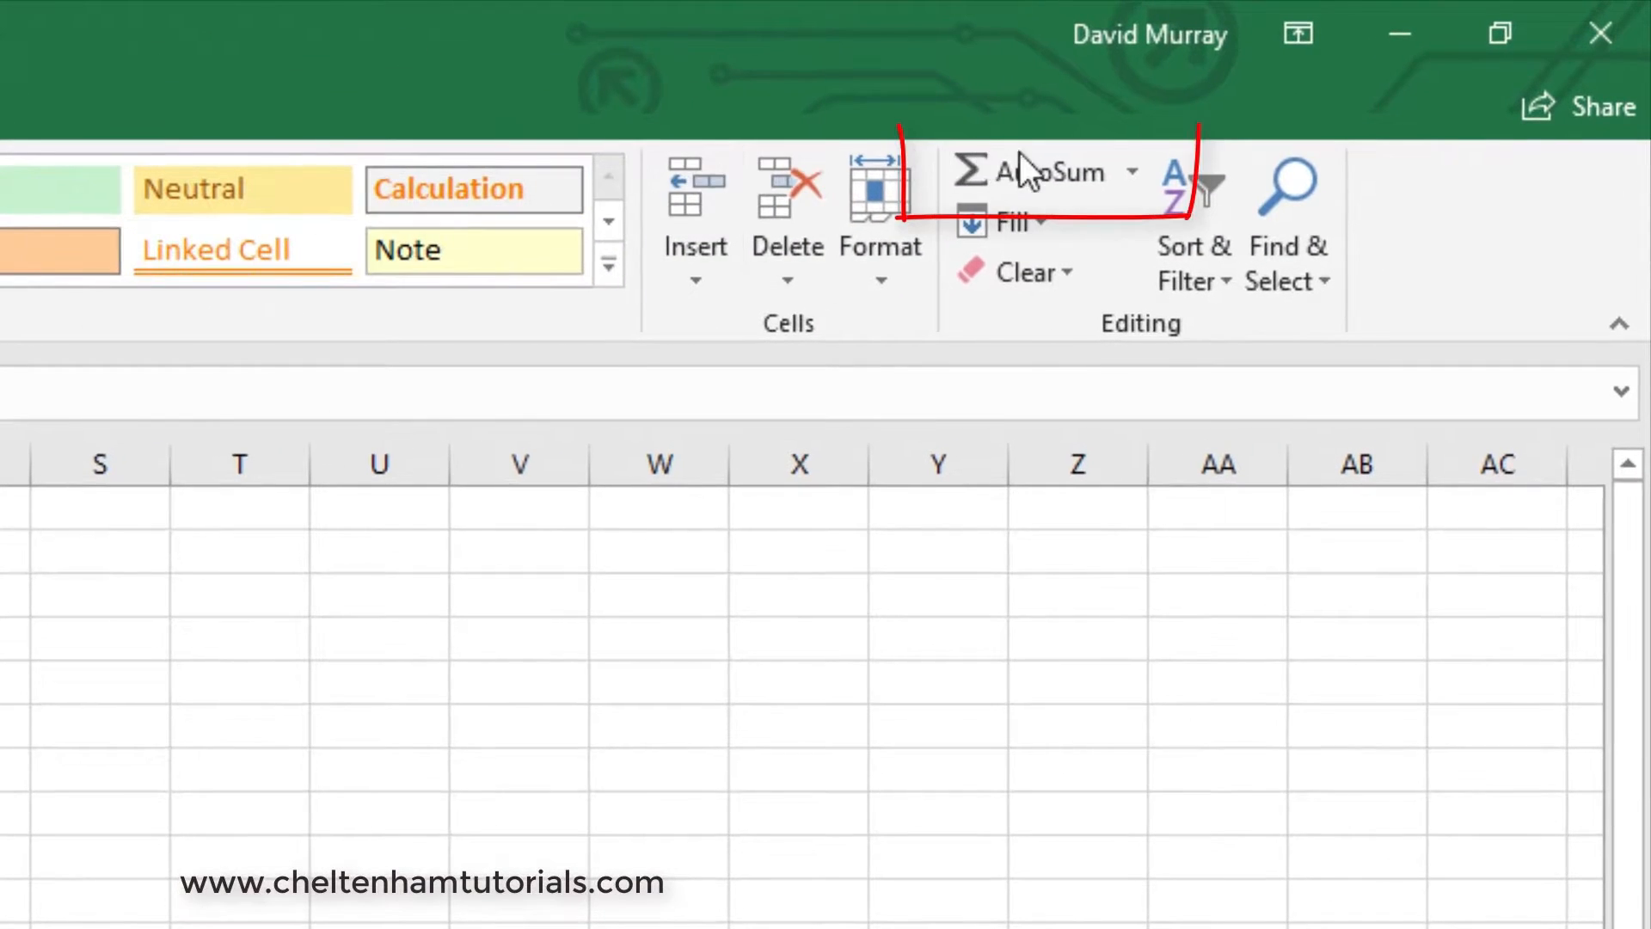
{"action": "left_click", "coordinate": [1040, 165]}
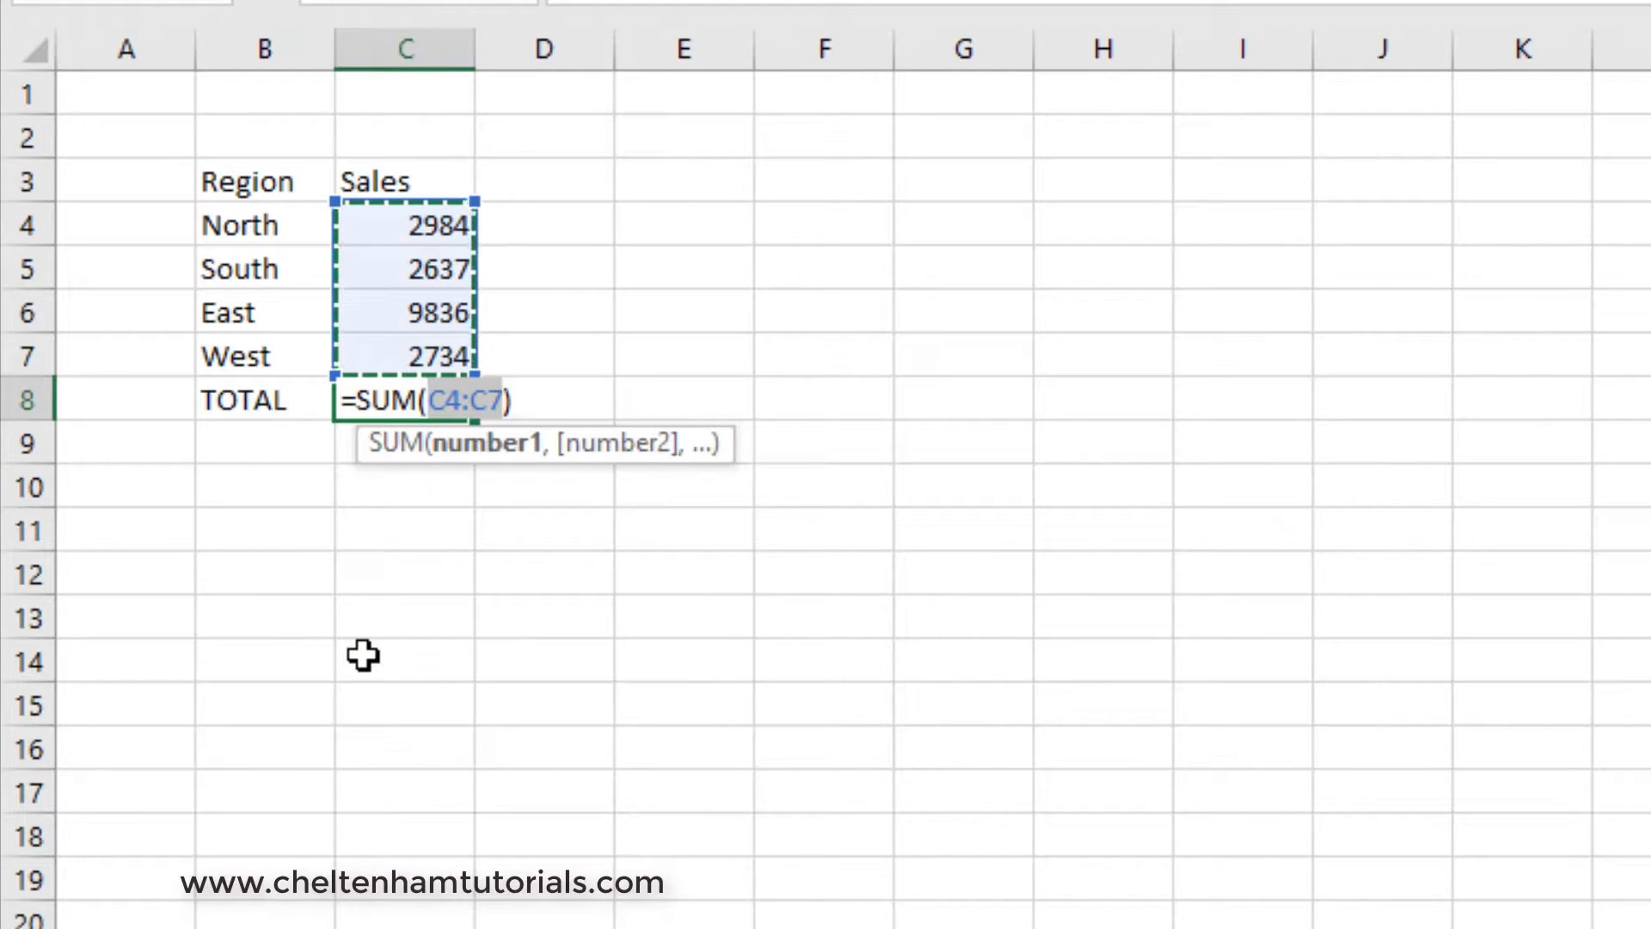
{"action": "key", "text": "Return"}
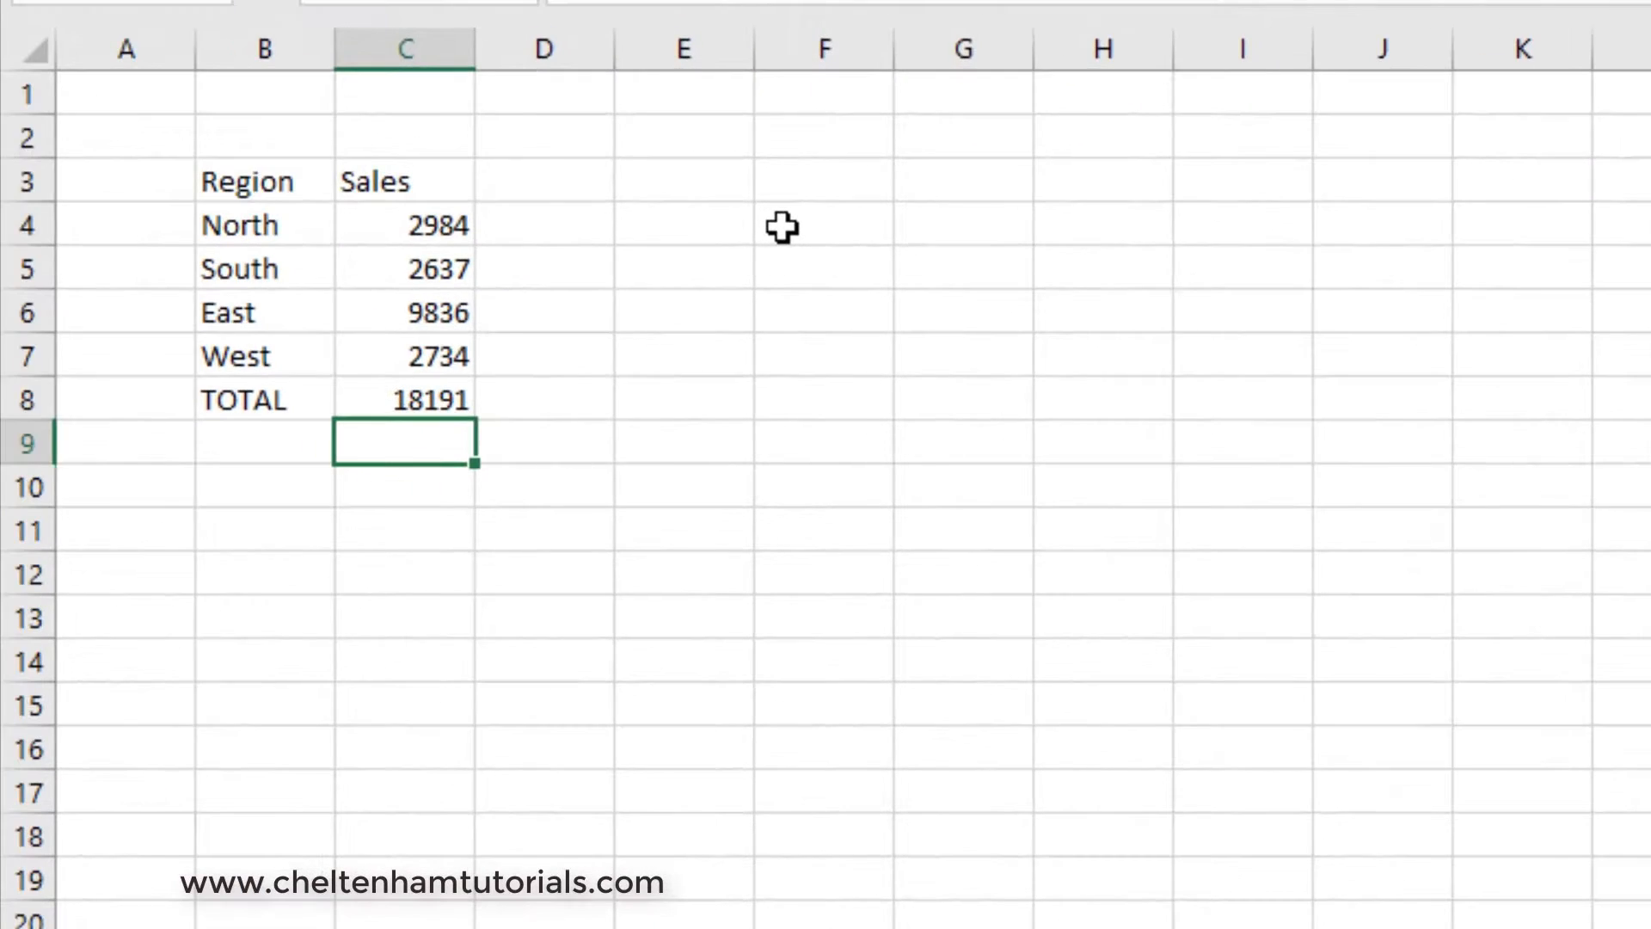
- Enter the date 3-3-2018 in F4 and reselect that cell to check how it is displayed
{"action": "left_click", "coordinate": [781, 227]}
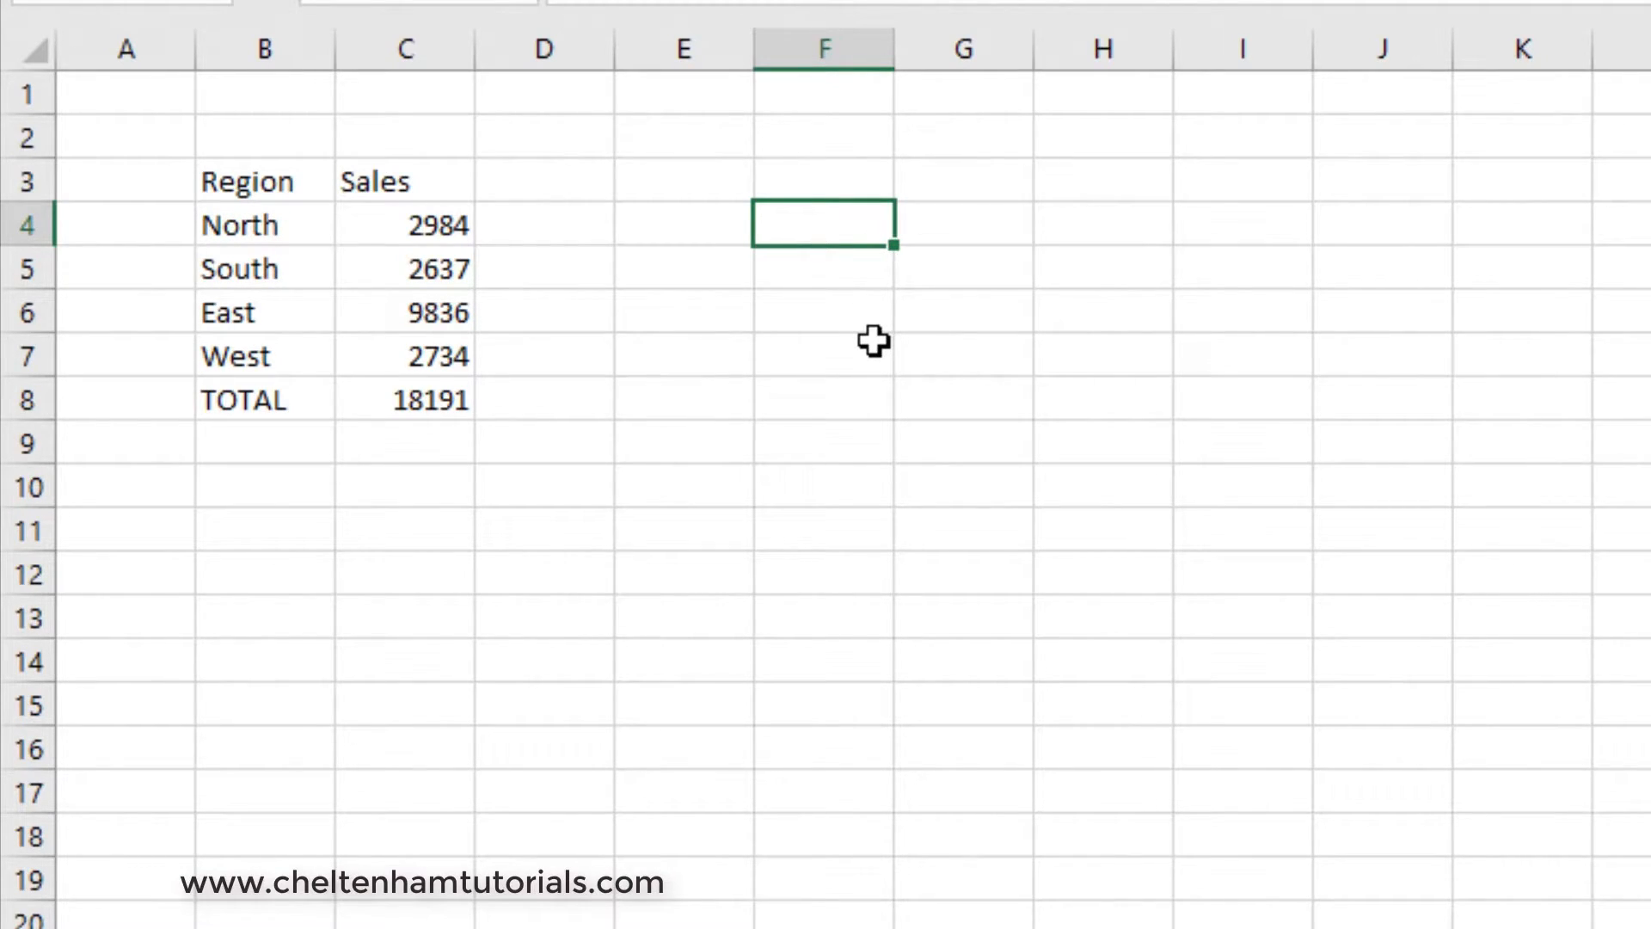
{"action": "type", "text": "3-3-2018"}
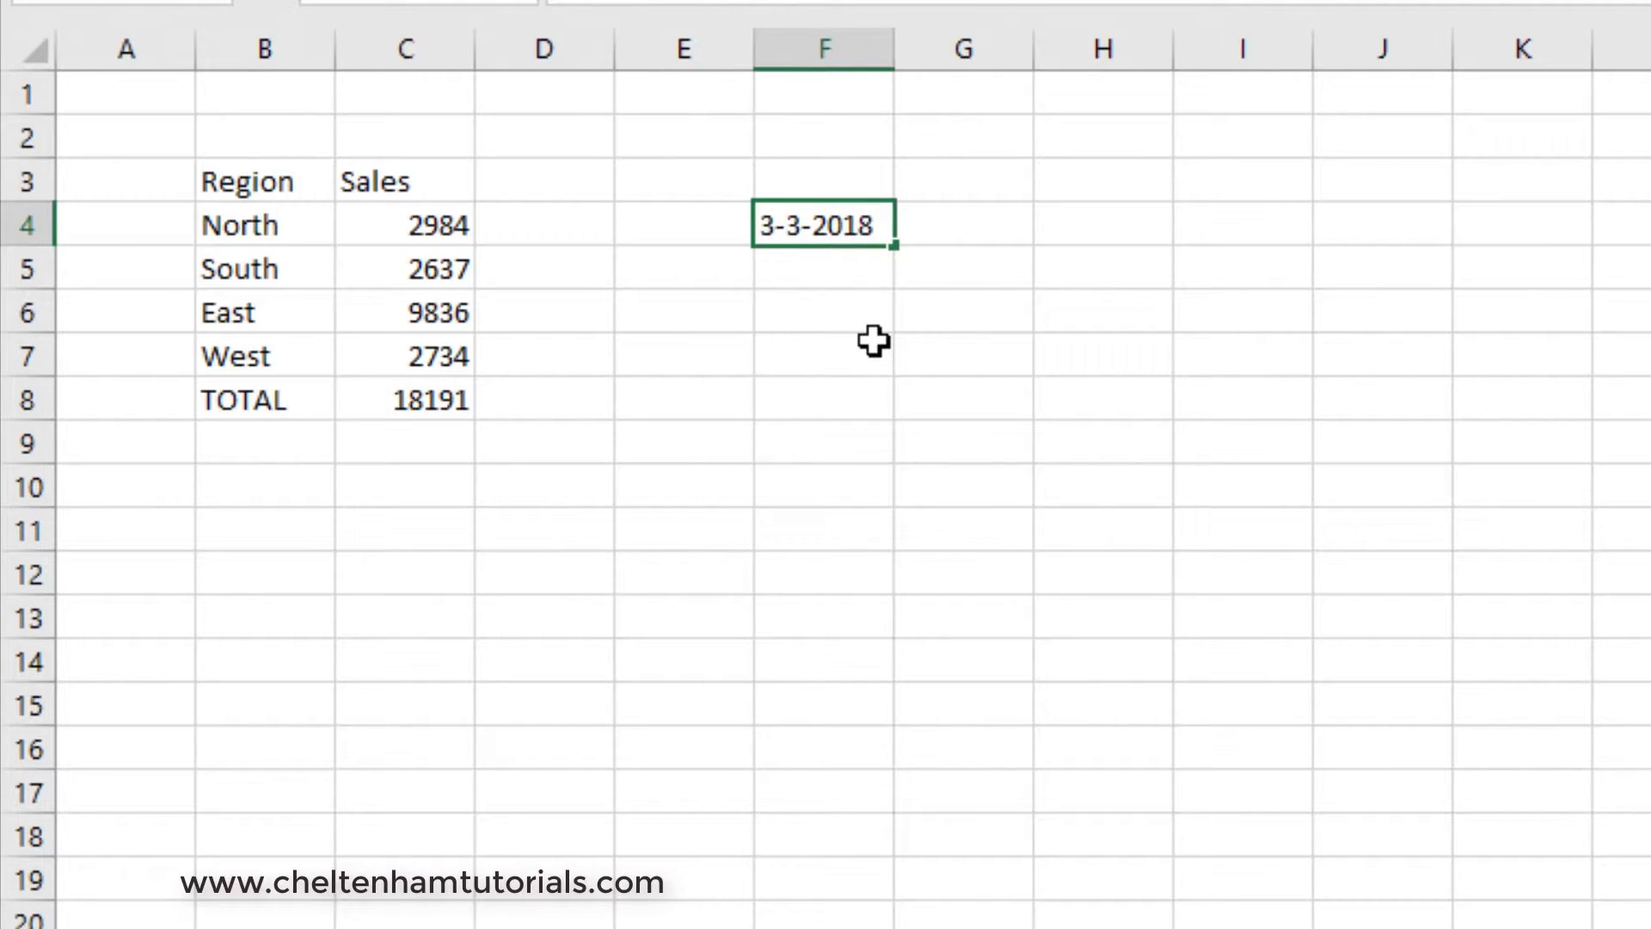
{"action": "key", "text": "Return"}
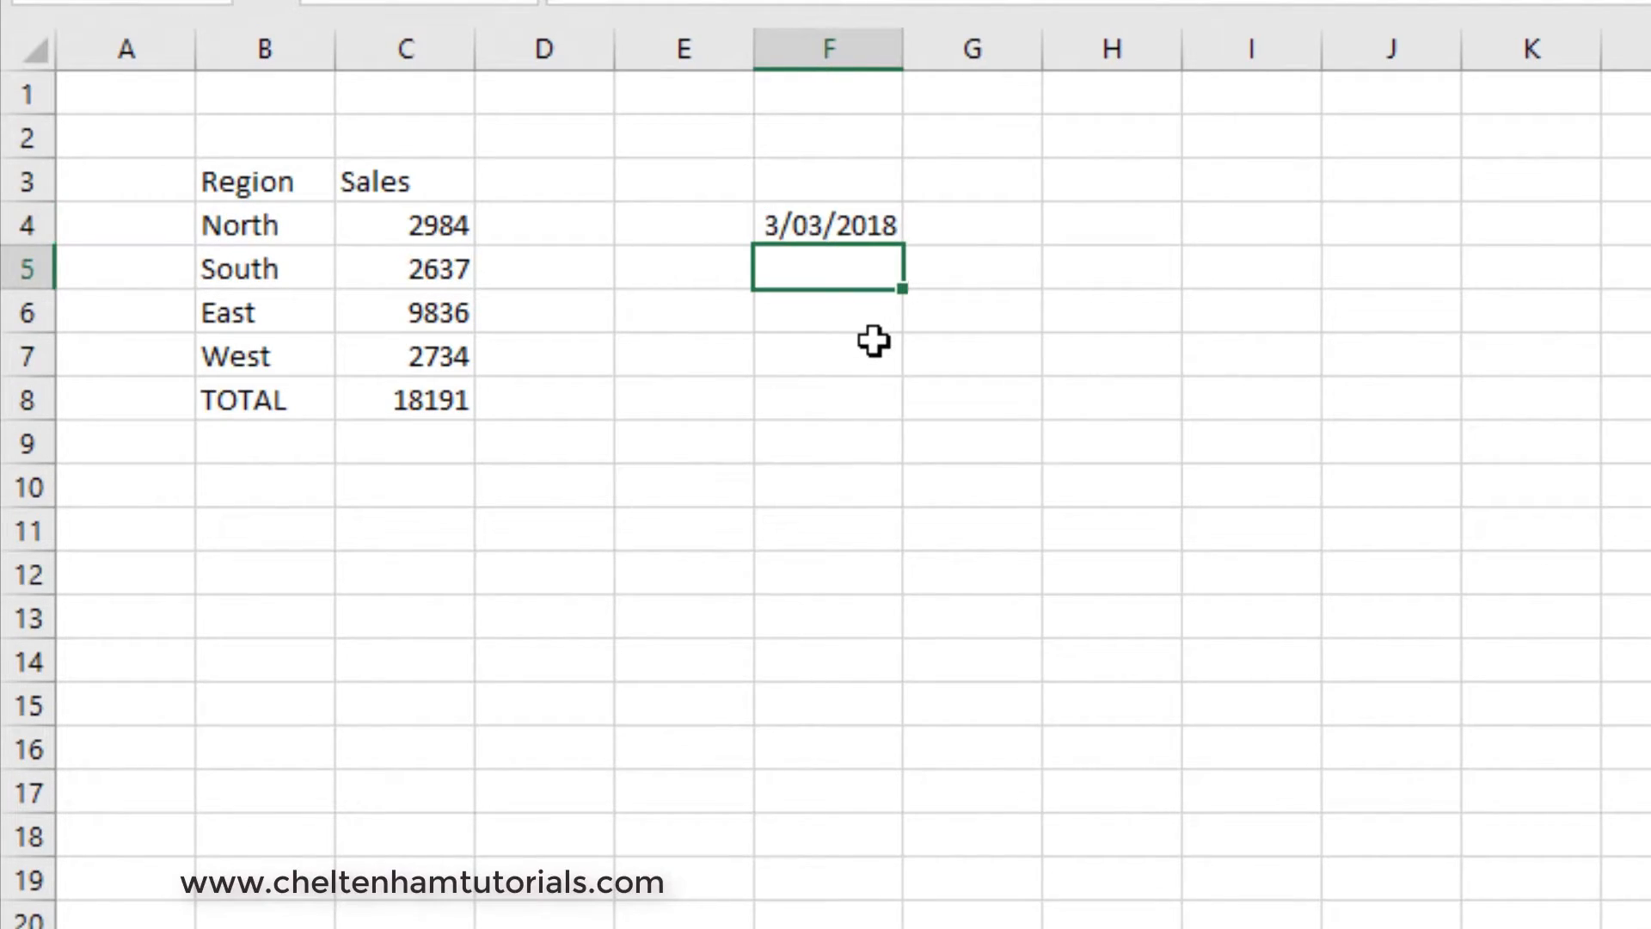
{"action": "left_click", "coordinate": [865, 228]}
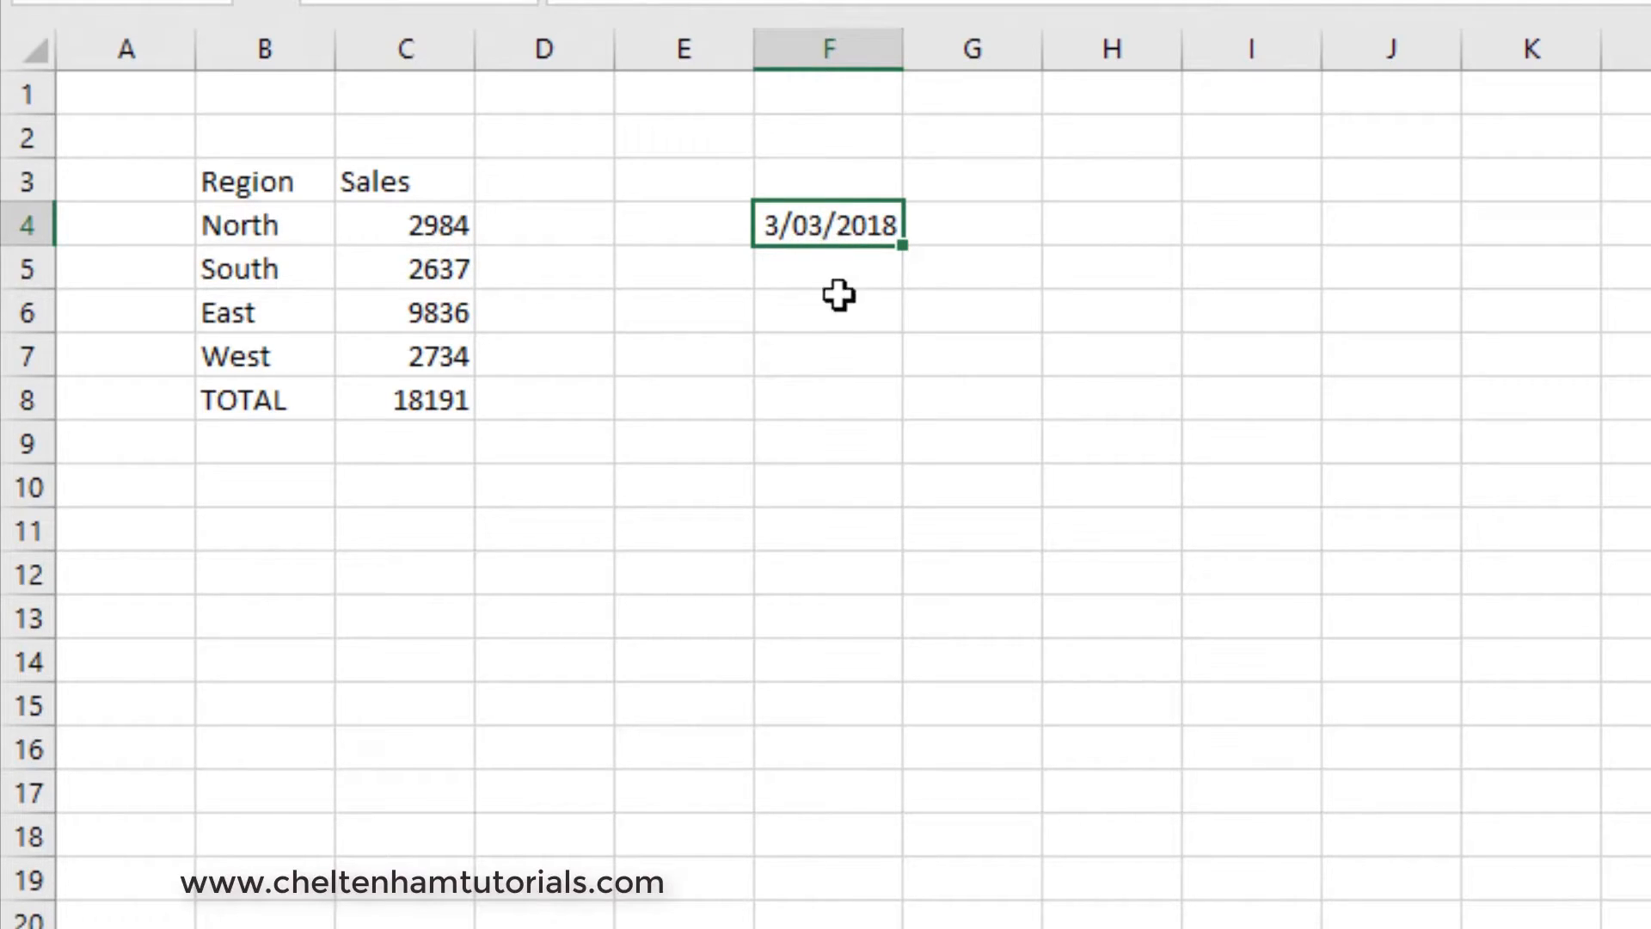
- Enter the date 4-4-2018 in cell I4
{"action": "left_click", "coordinate": [1221, 216]}
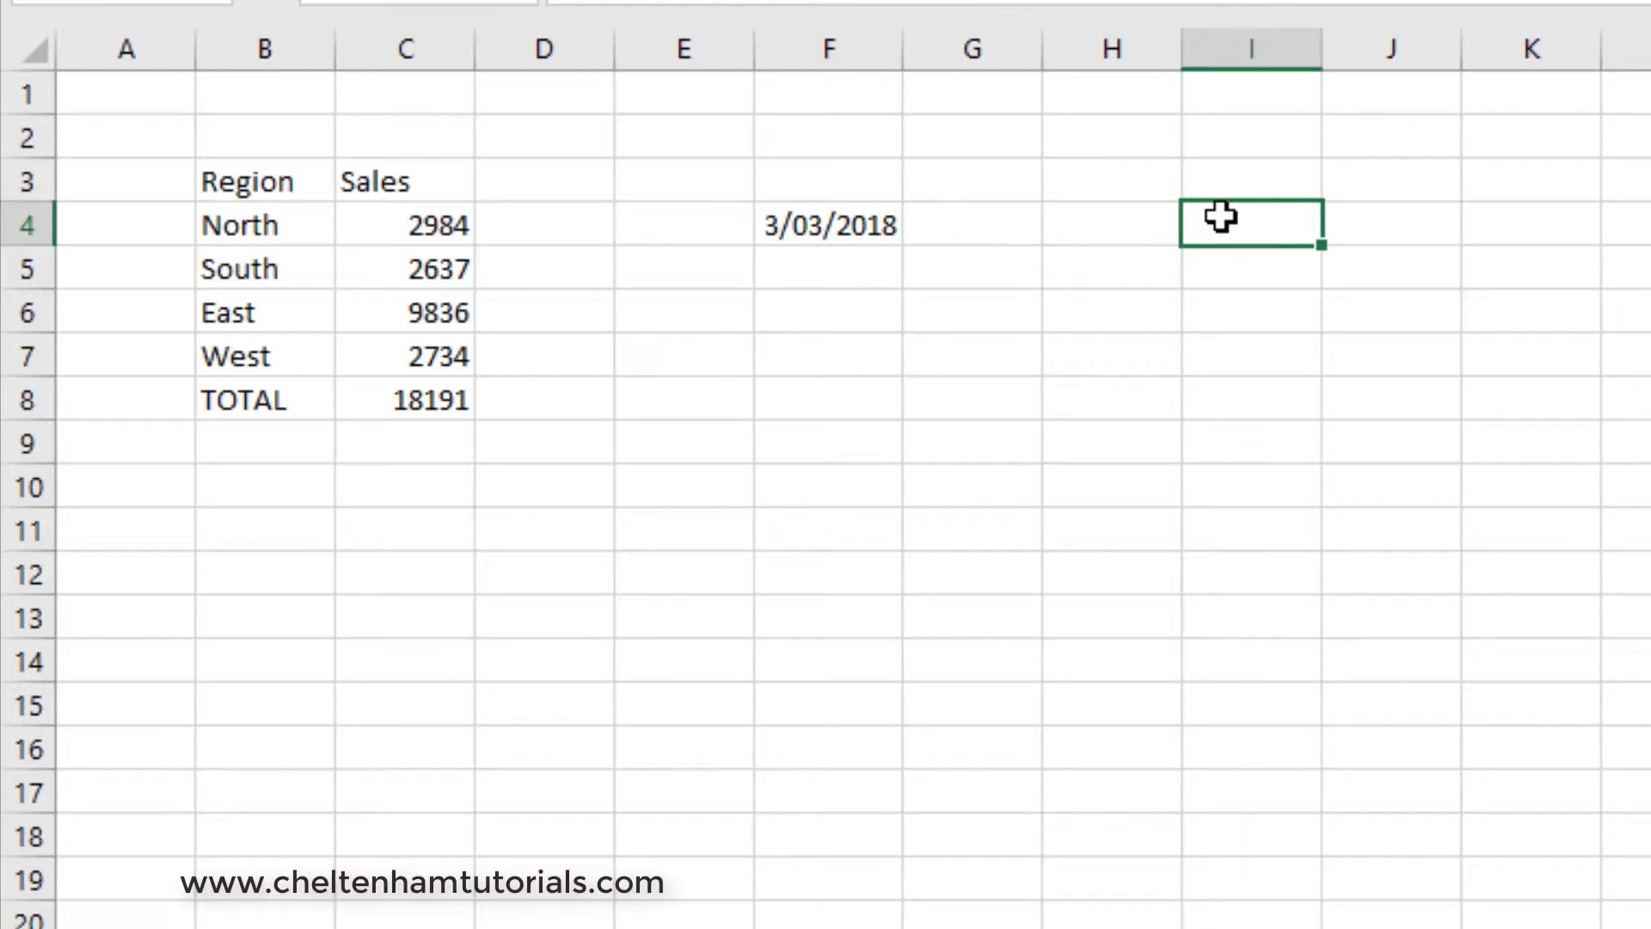
{"action": "type", "text": "4-"}
{"action": "type", "text": "3-"}
{"action": "type", "text": "2018"}
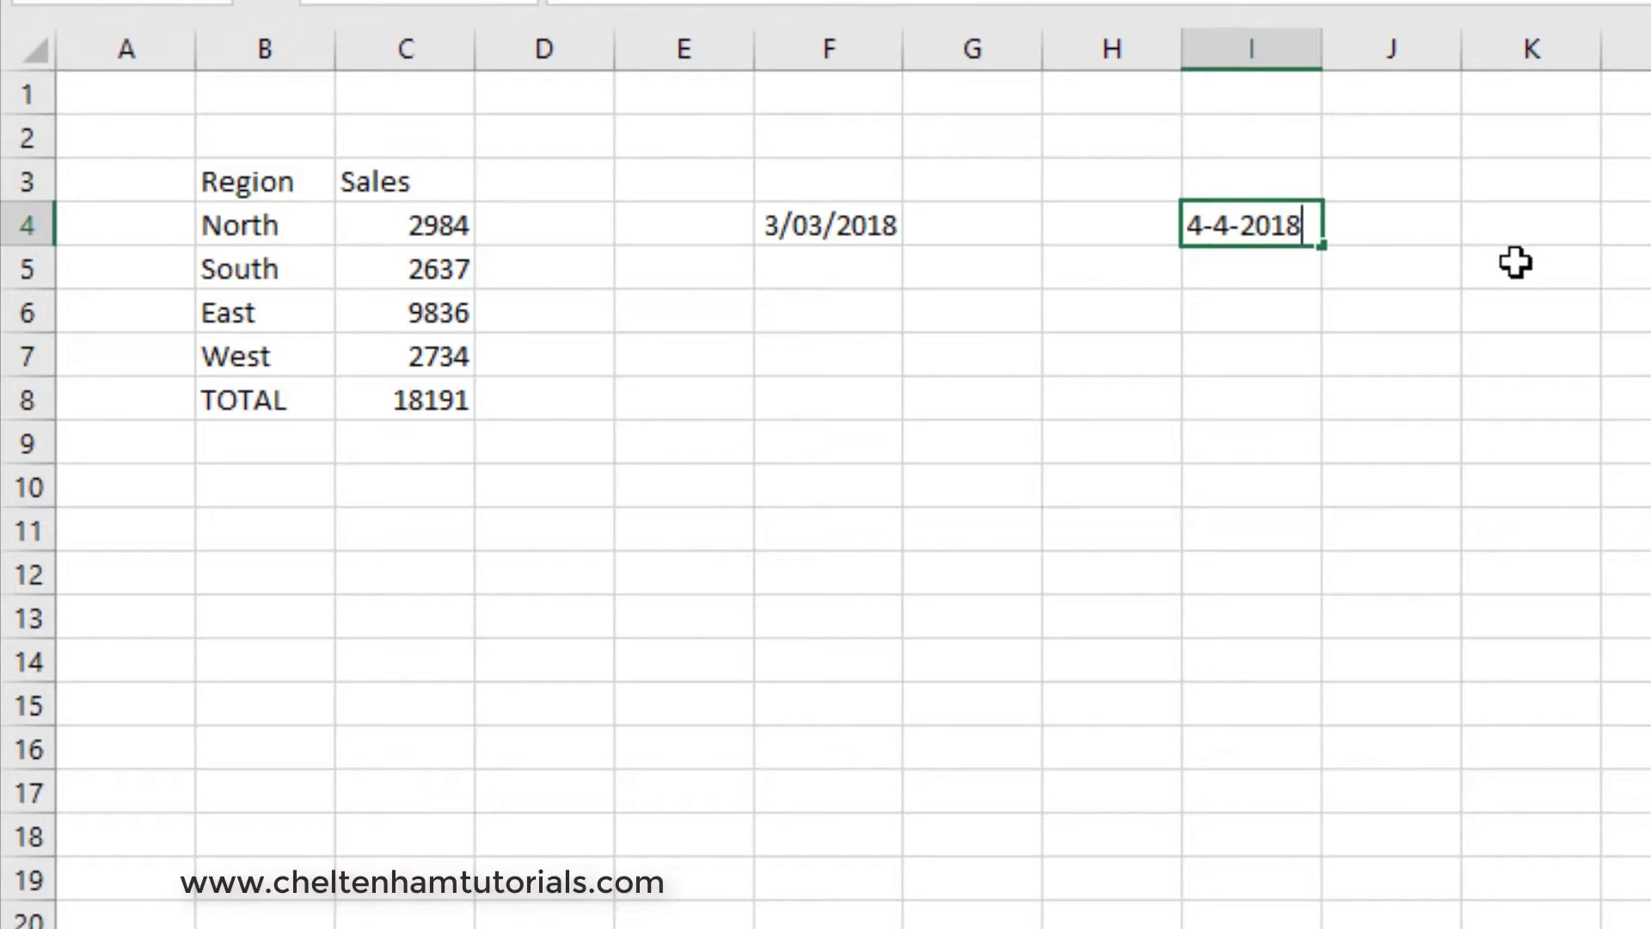
{"action": "key", "text": "Return"}
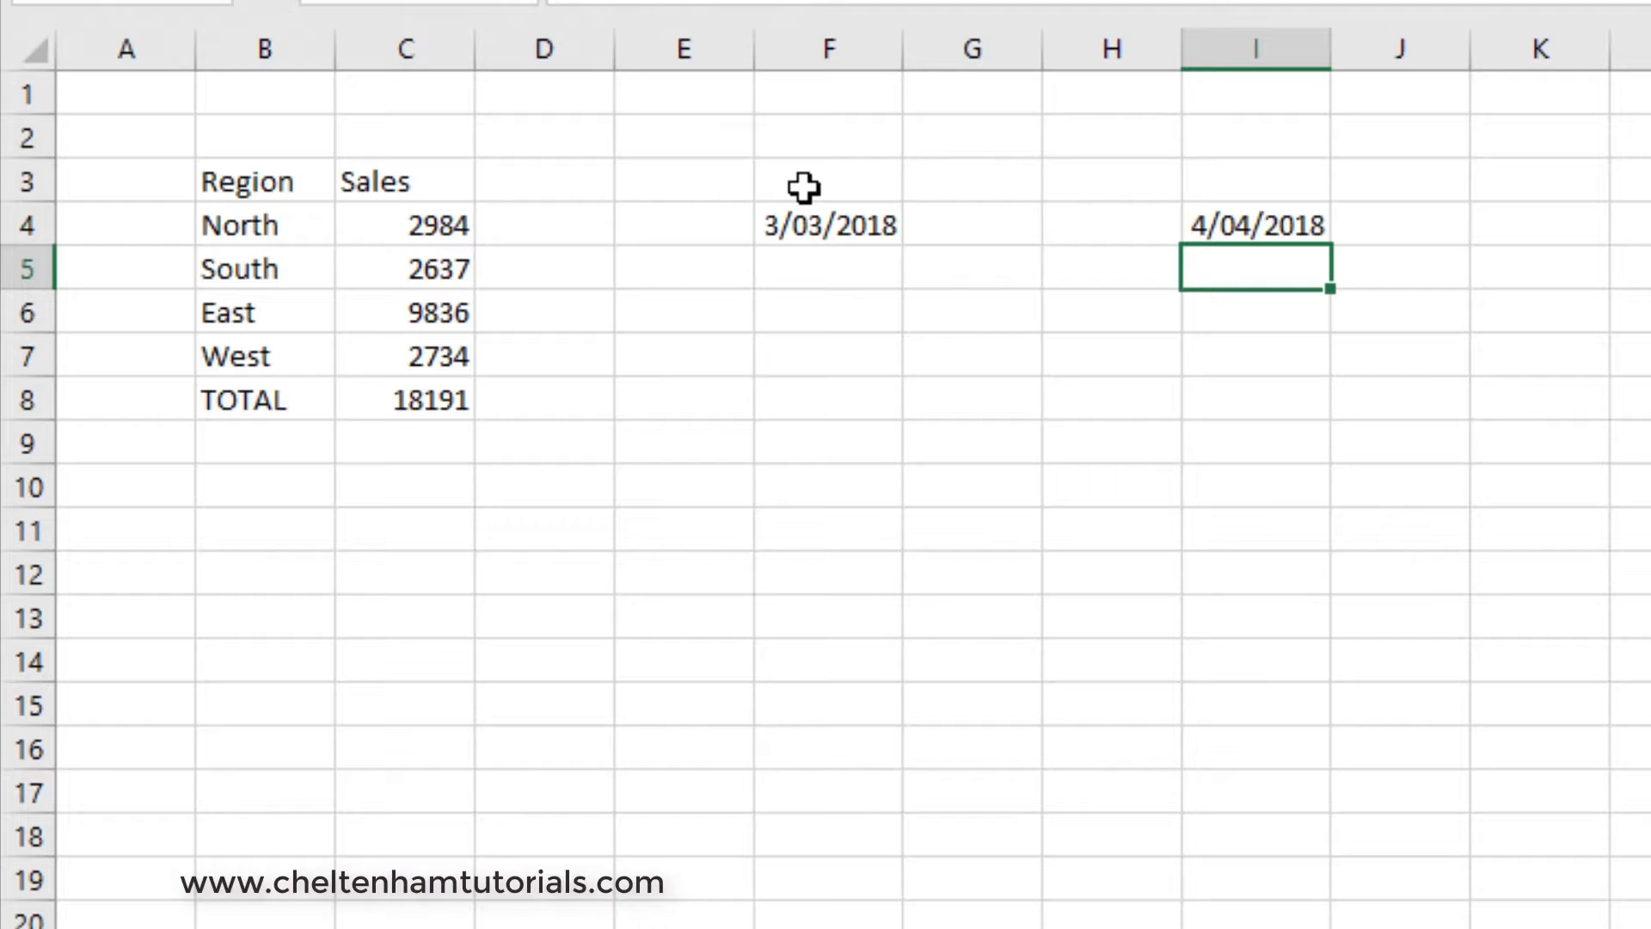
- Clear the dates from cells I4 and F4
{"action": "left_click", "coordinate": [1245, 222]}
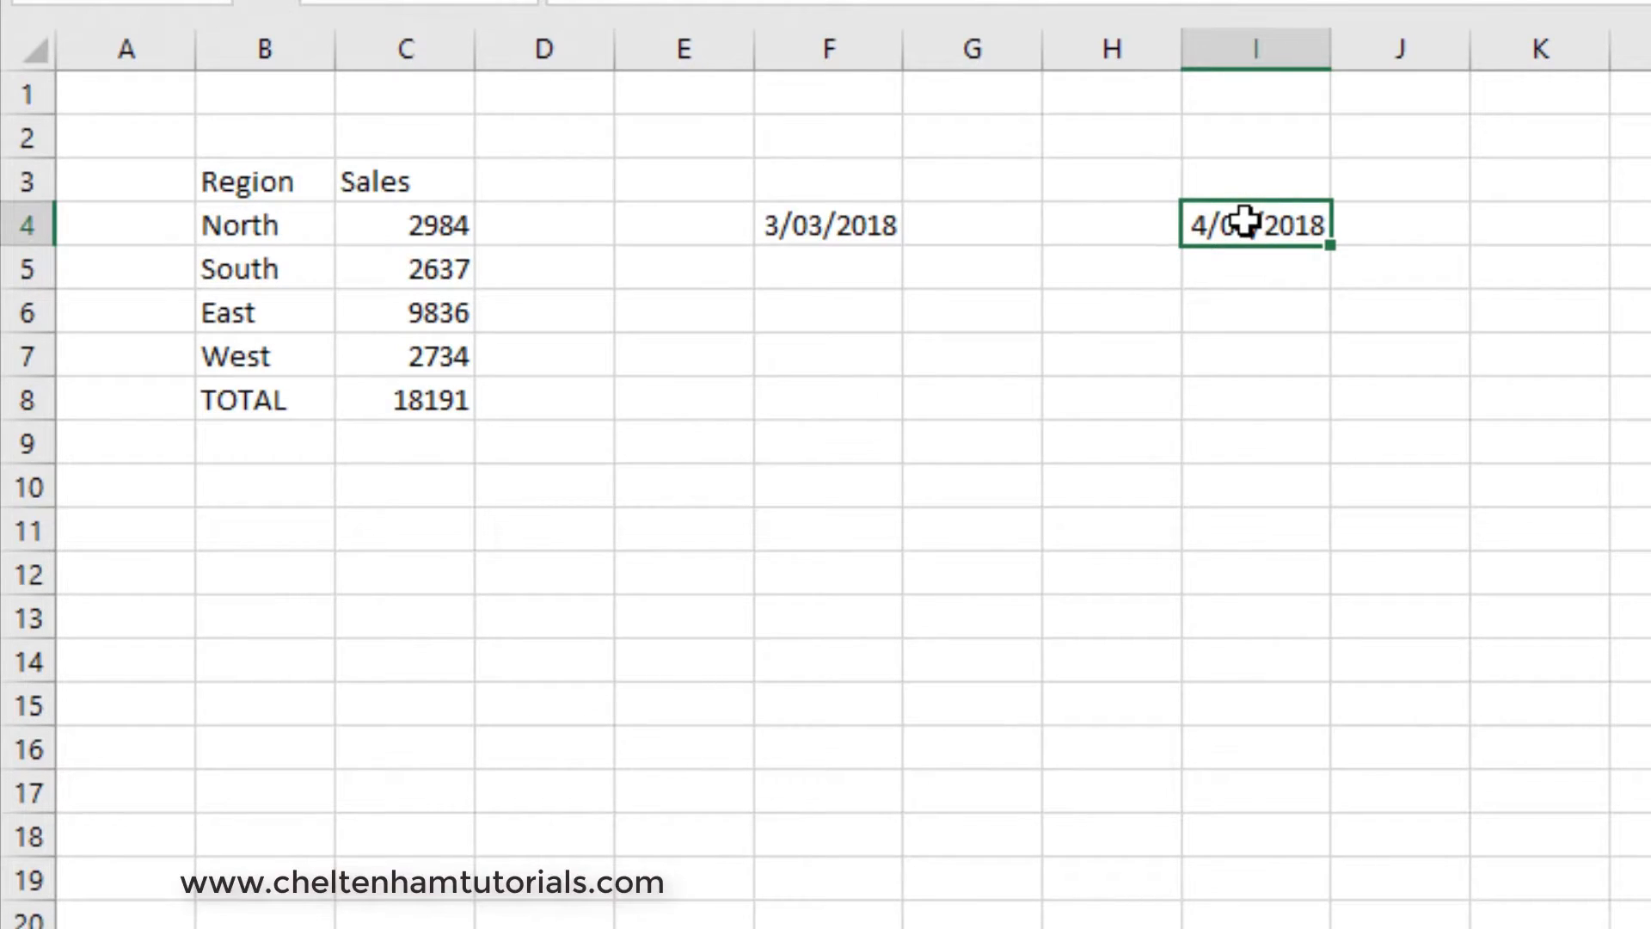
{"action": "key", "text": "Delete"}
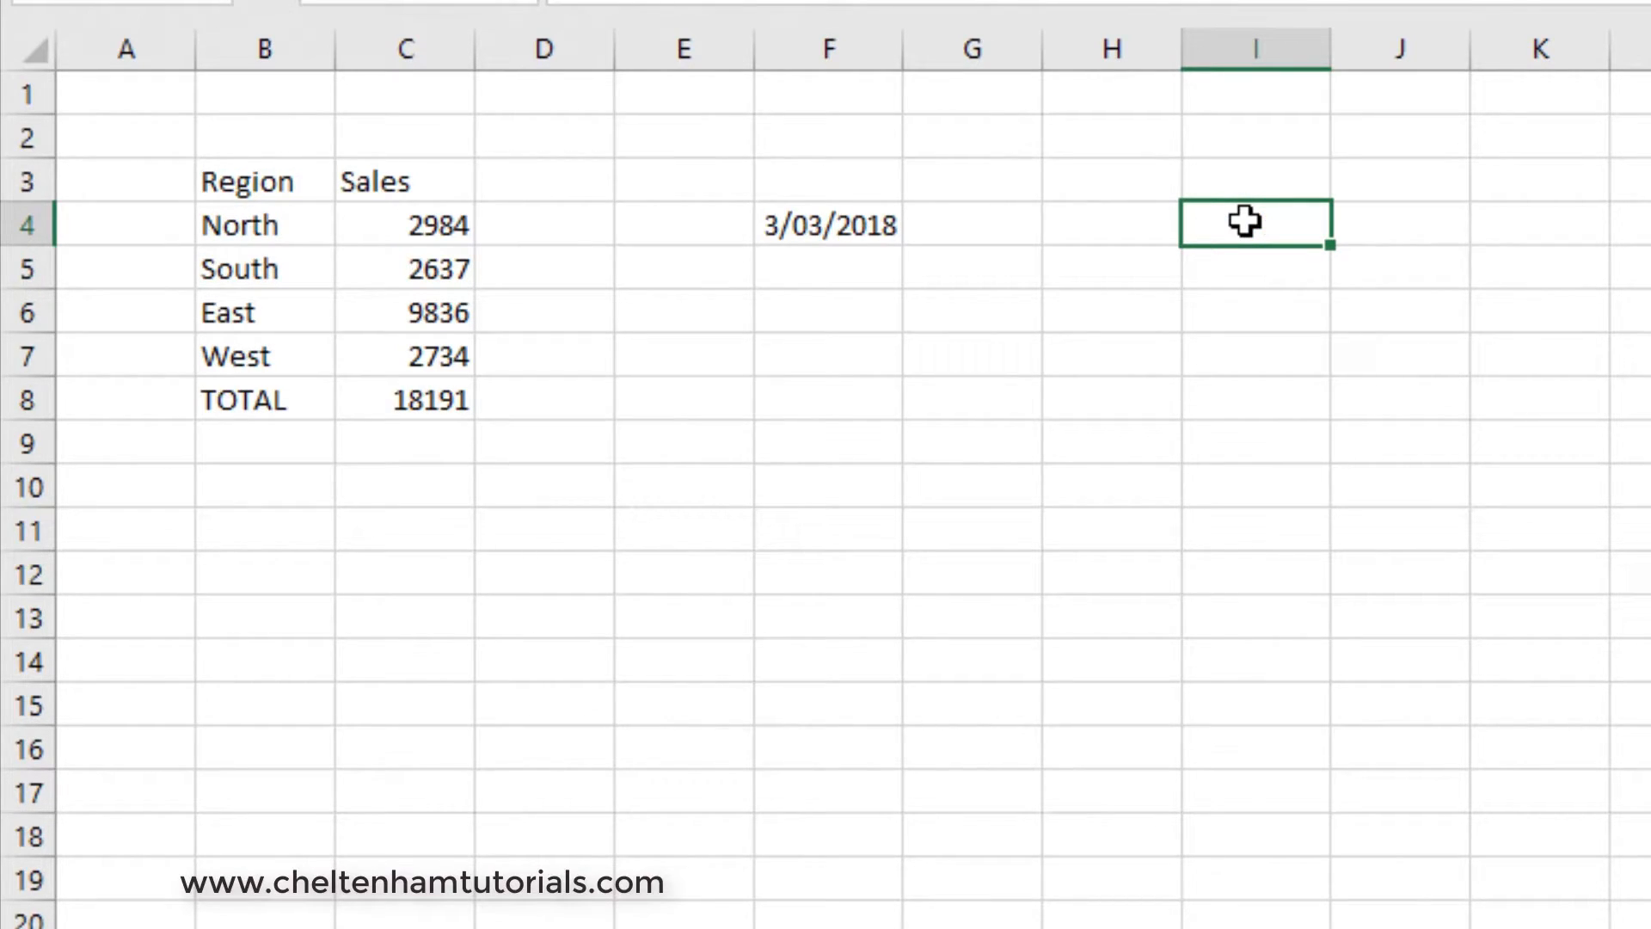
{"action": "left_click", "coordinate": [810, 224]}
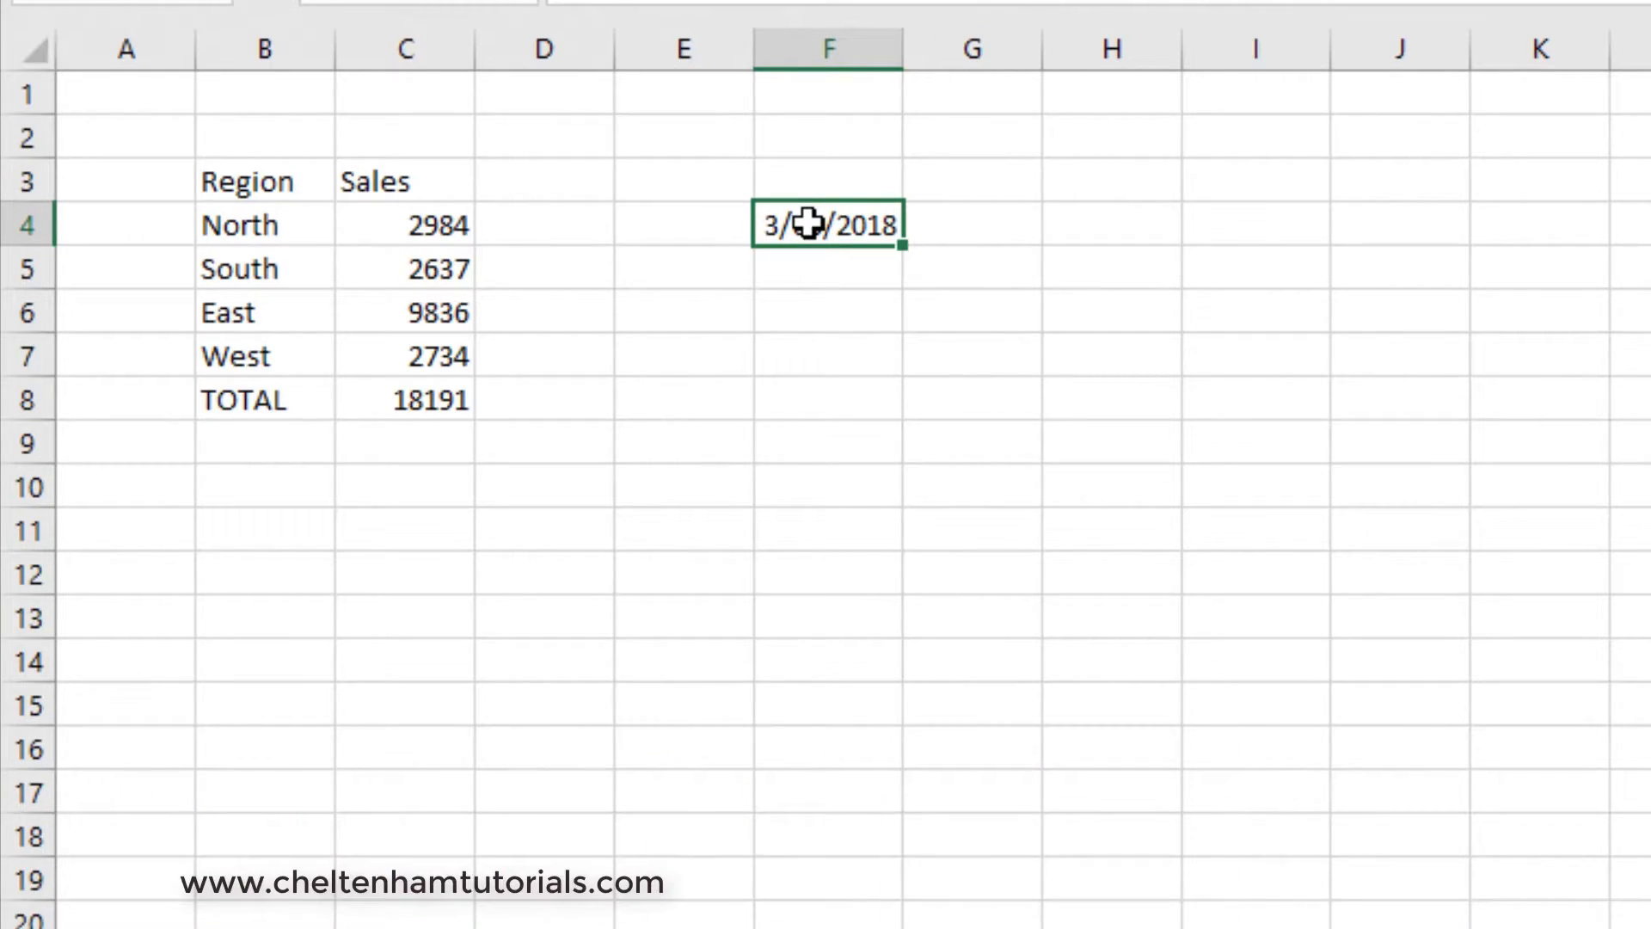
{"action": "key", "text": "Delete"}
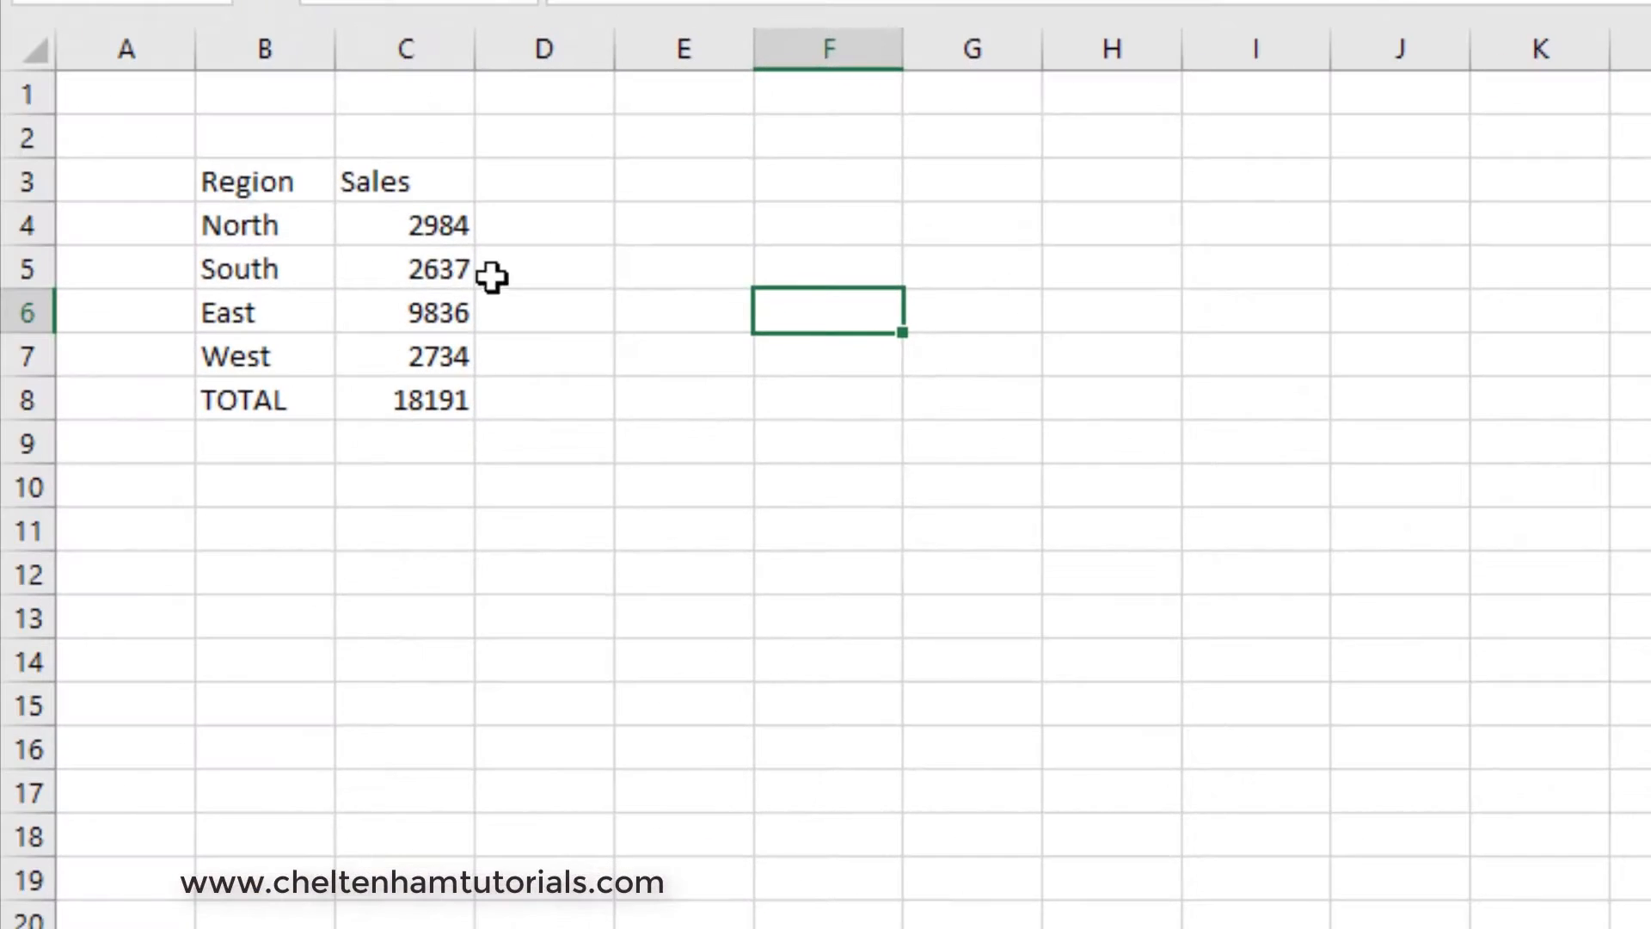
- Make the Region and Sales headings in B3:C3 bold
{"action": "left_click_drag", "start_coordinate": [230, 183], "coordinate": [396, 191]}
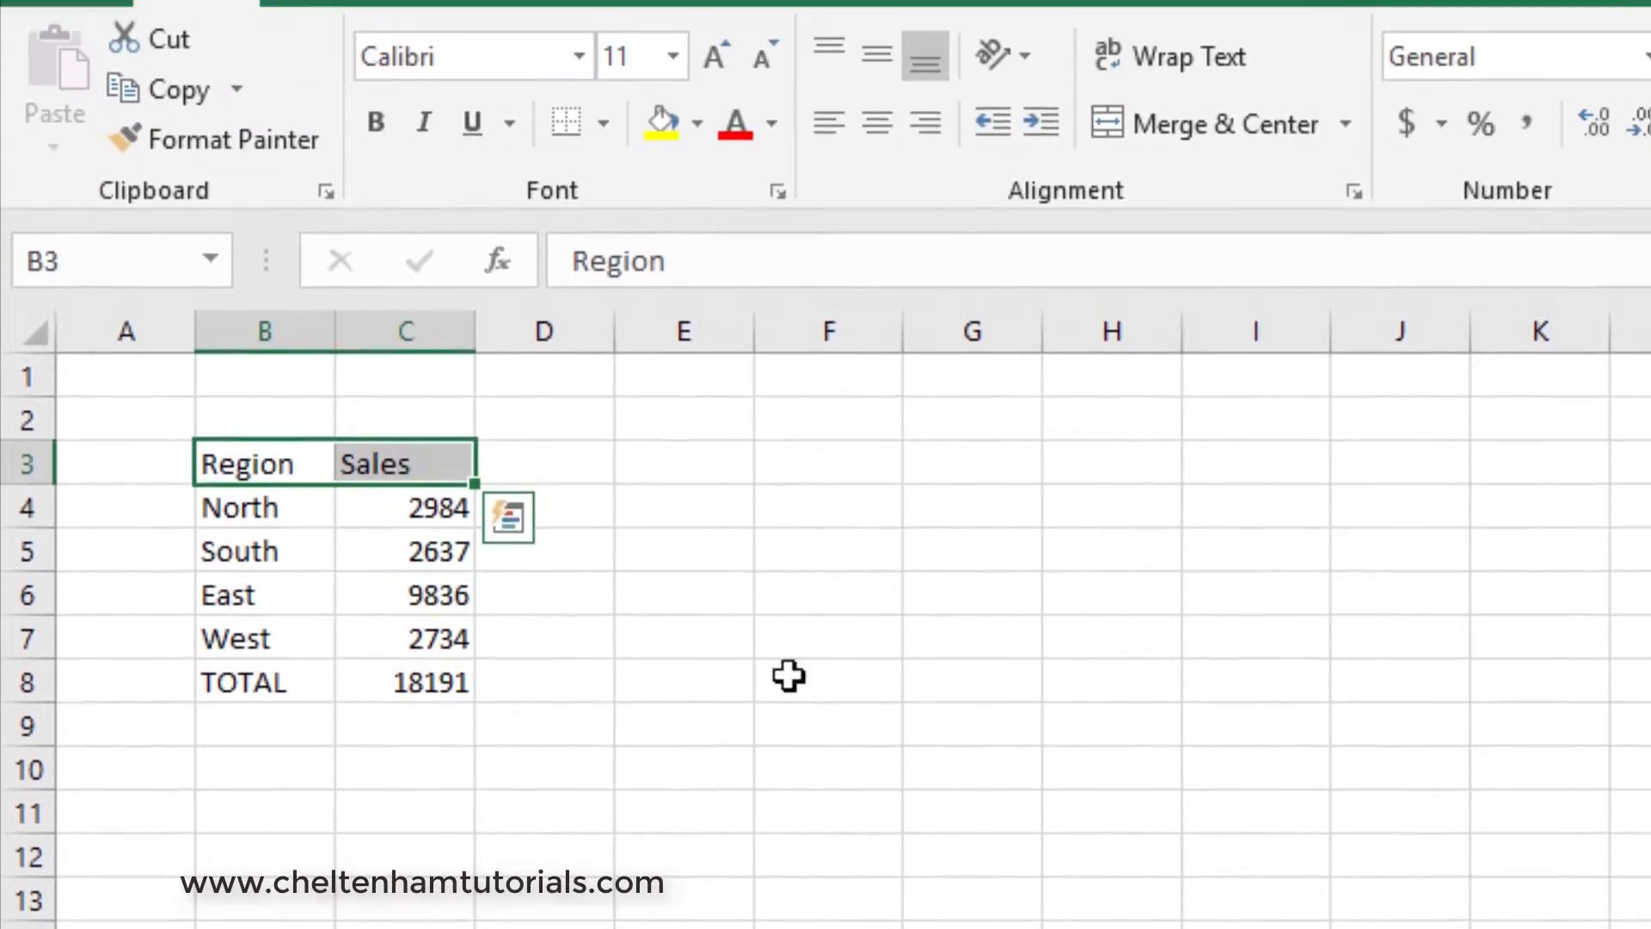
{"action": "left_click", "coordinate": [869, 447]}
{"action": "left_click", "coordinate": [221, 600]}
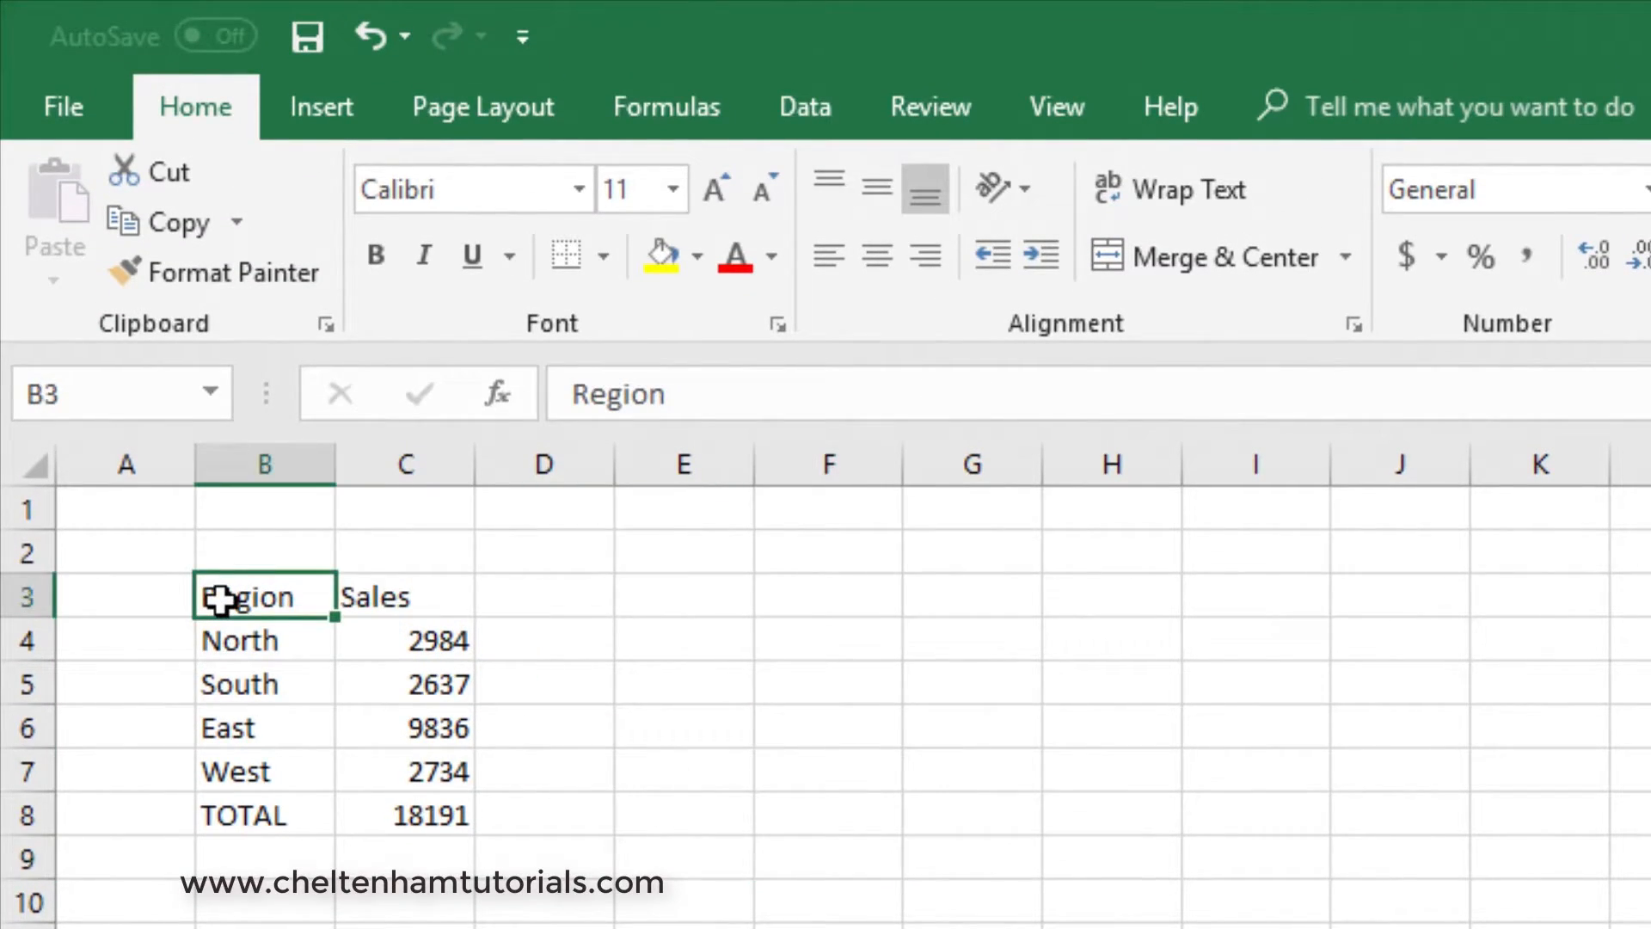
{"action": "left_click_drag", "start_coordinate": [221, 600], "coordinate": [359, 599]}
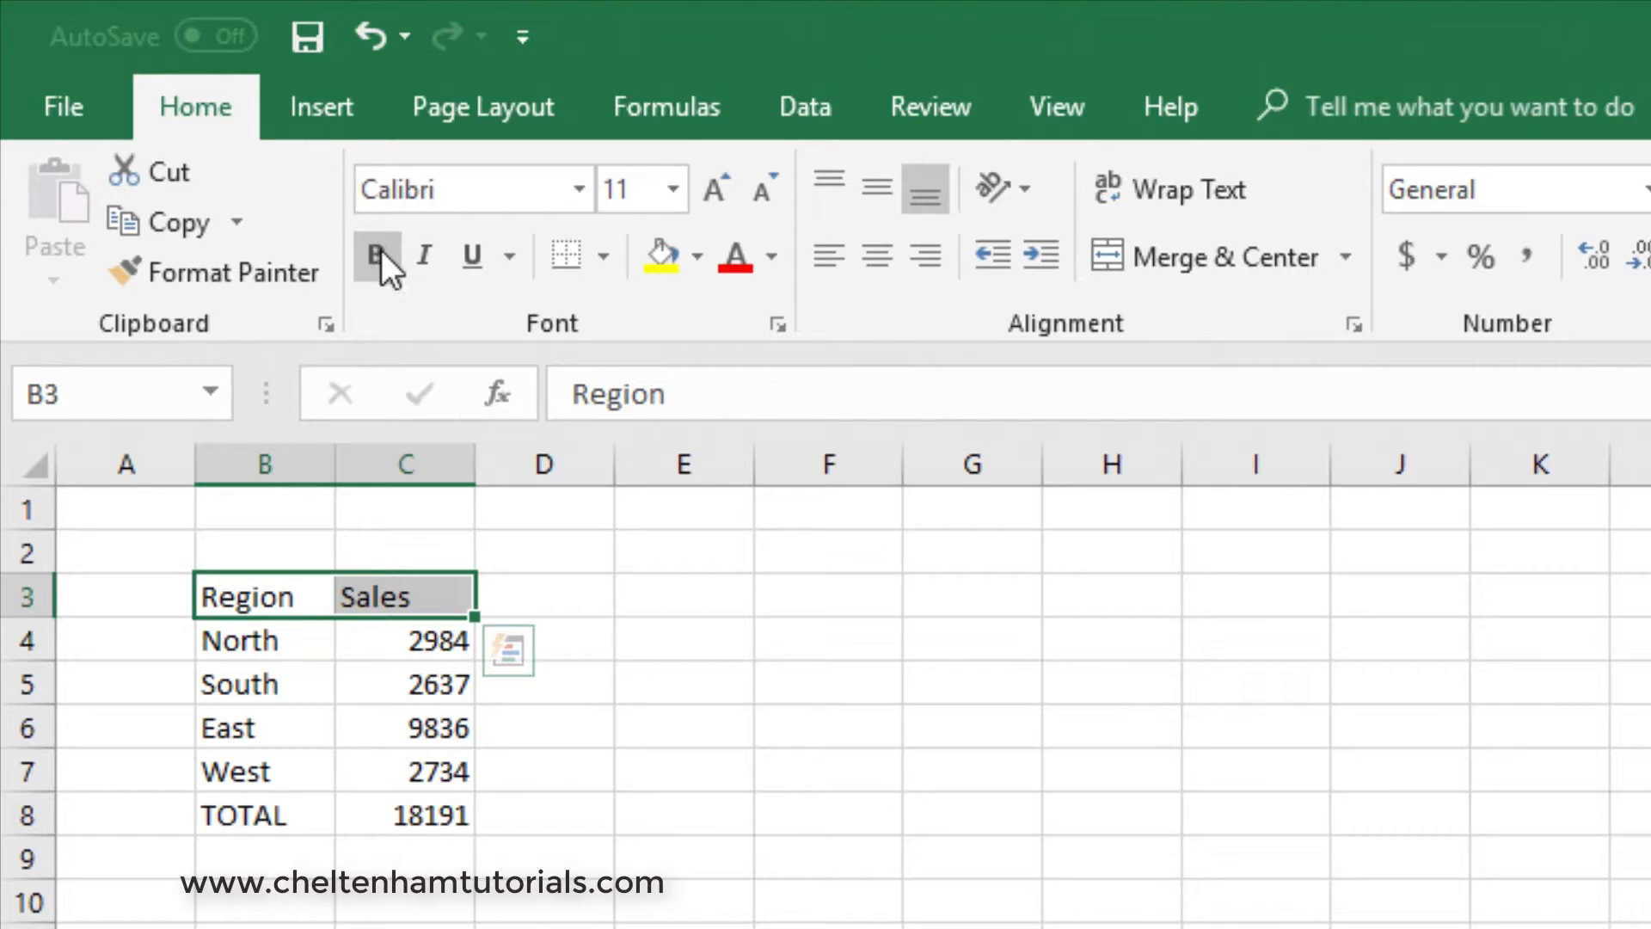
{"action": "left_click", "coordinate": [380, 254]}
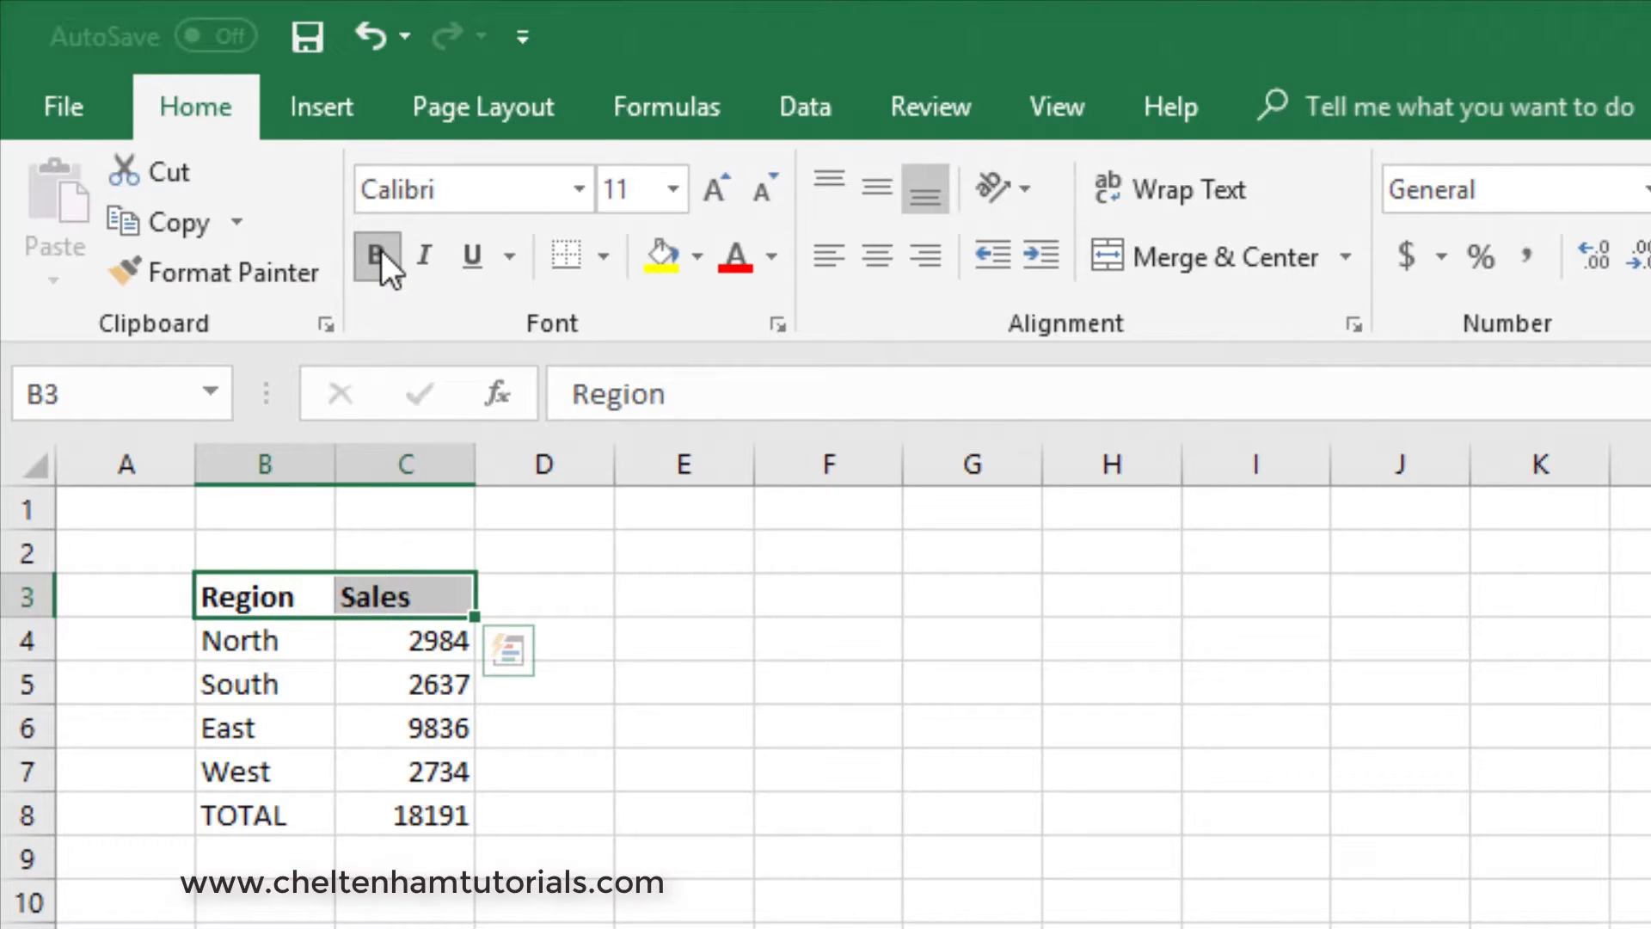
{"action": "left_click", "coordinate": [707, 637]}
- Make the row labels North through TOTAL in B4:B8 bold
{"action": "left_click_drag", "start_coordinate": [273, 647], "coordinate": [285, 799]}
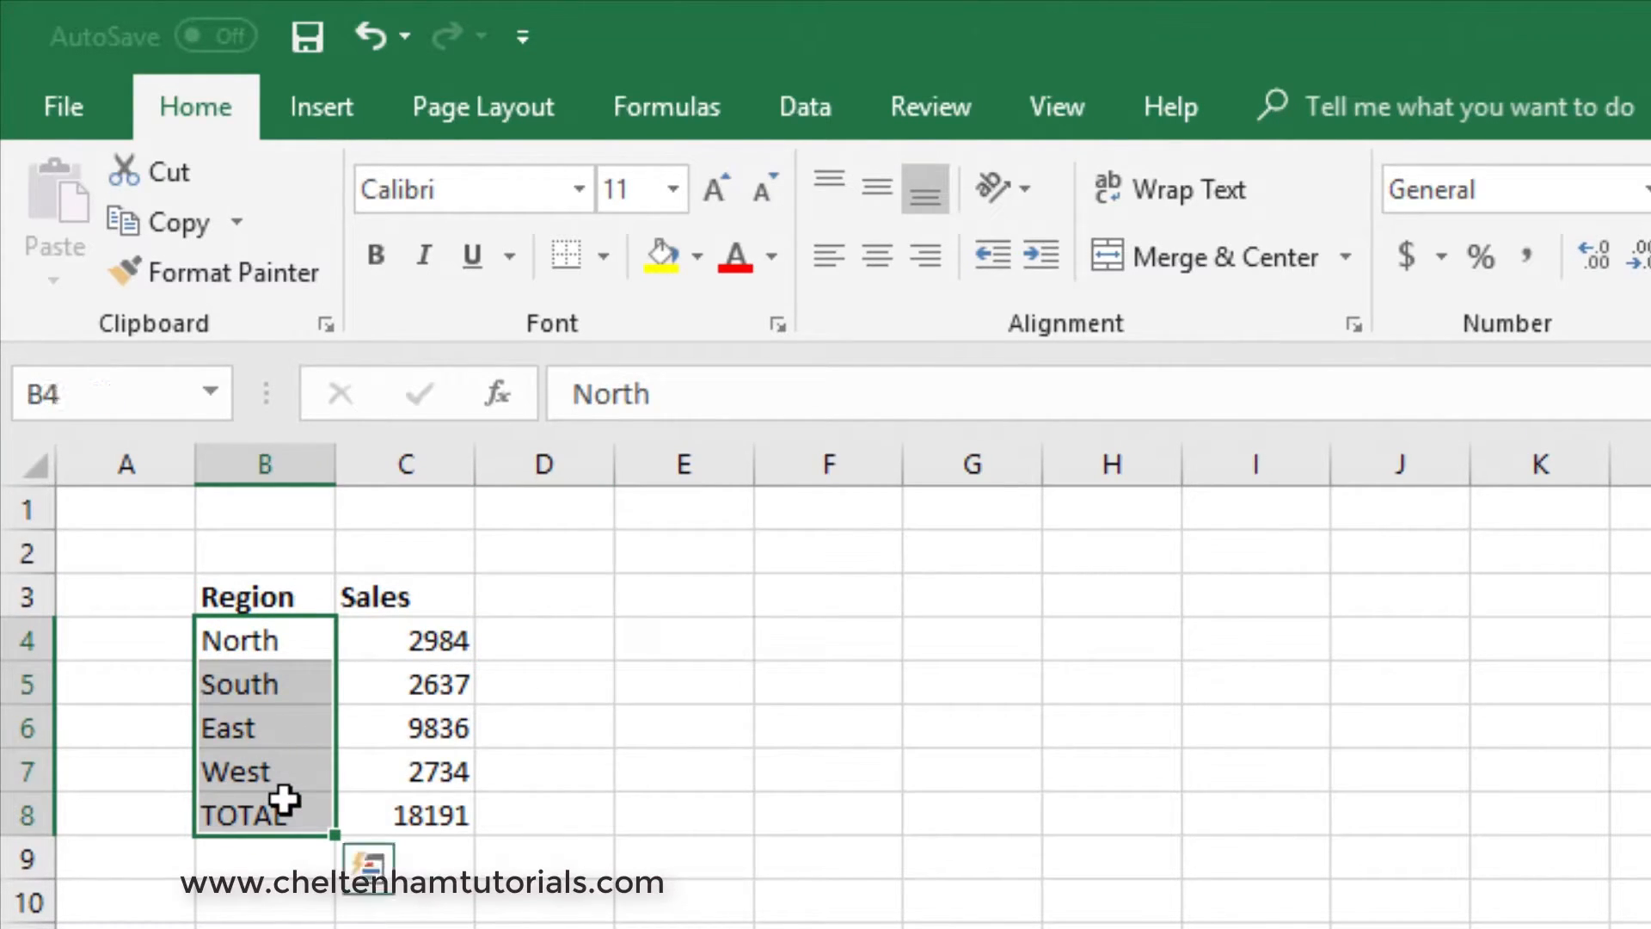
{"action": "left_click", "coordinate": [377, 260]}
{"action": "left_click", "coordinate": [712, 766]}
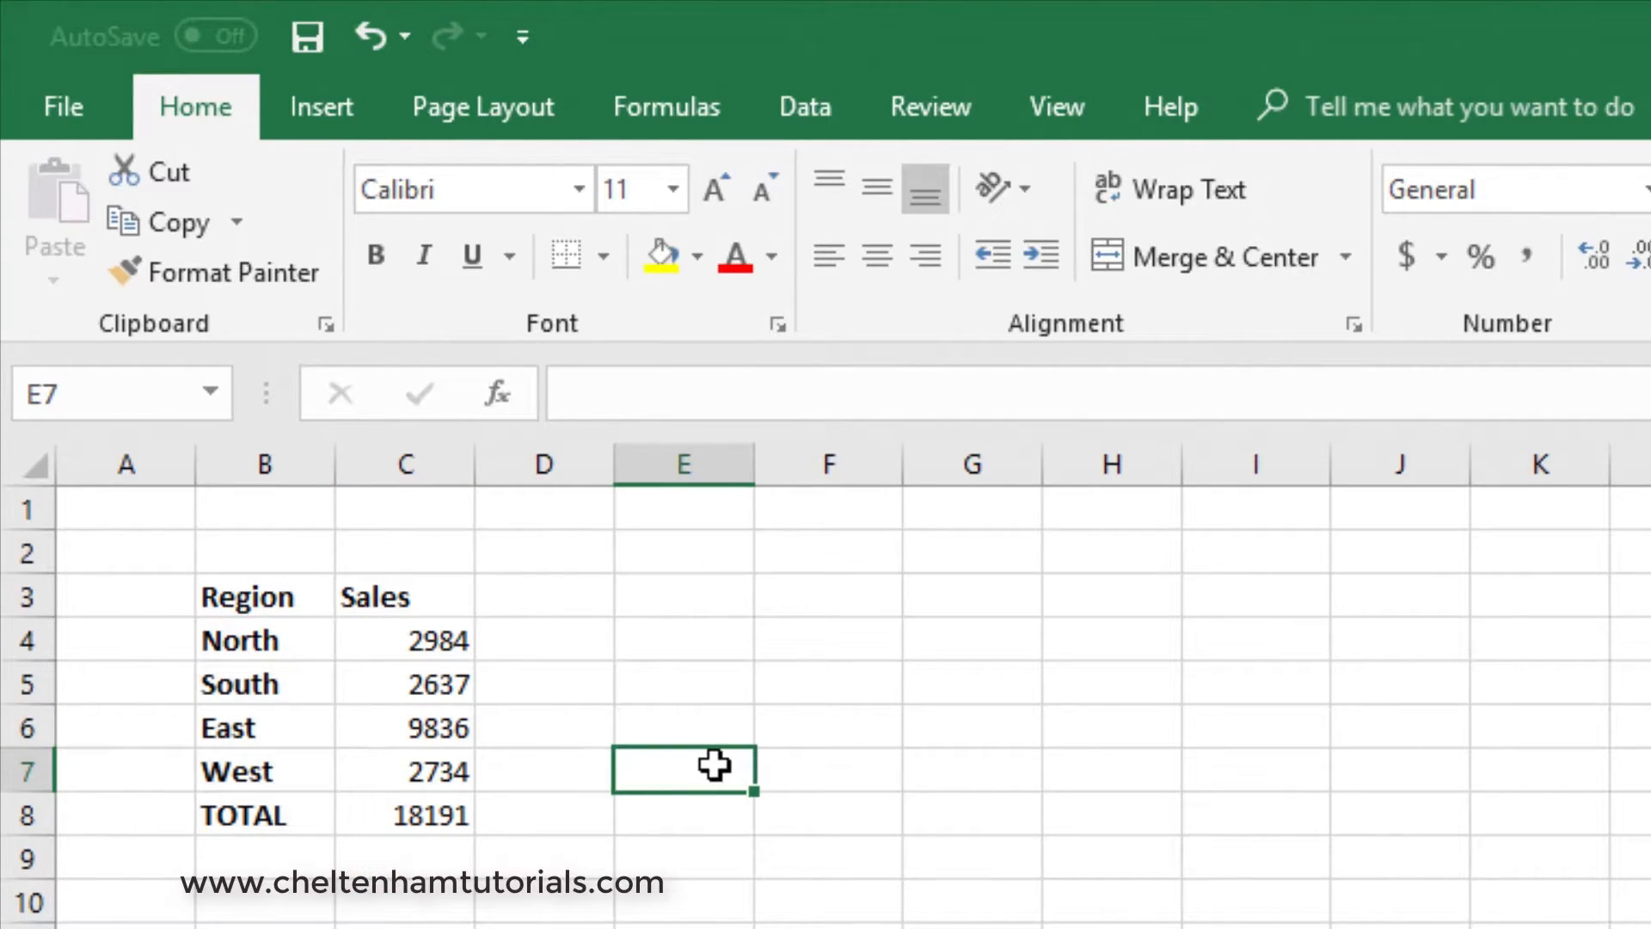
- Increase the font size of the Region and Sales headings in B3:C3 to 14
{"action": "left_click_drag", "start_coordinate": [234, 595], "coordinate": [372, 597]}
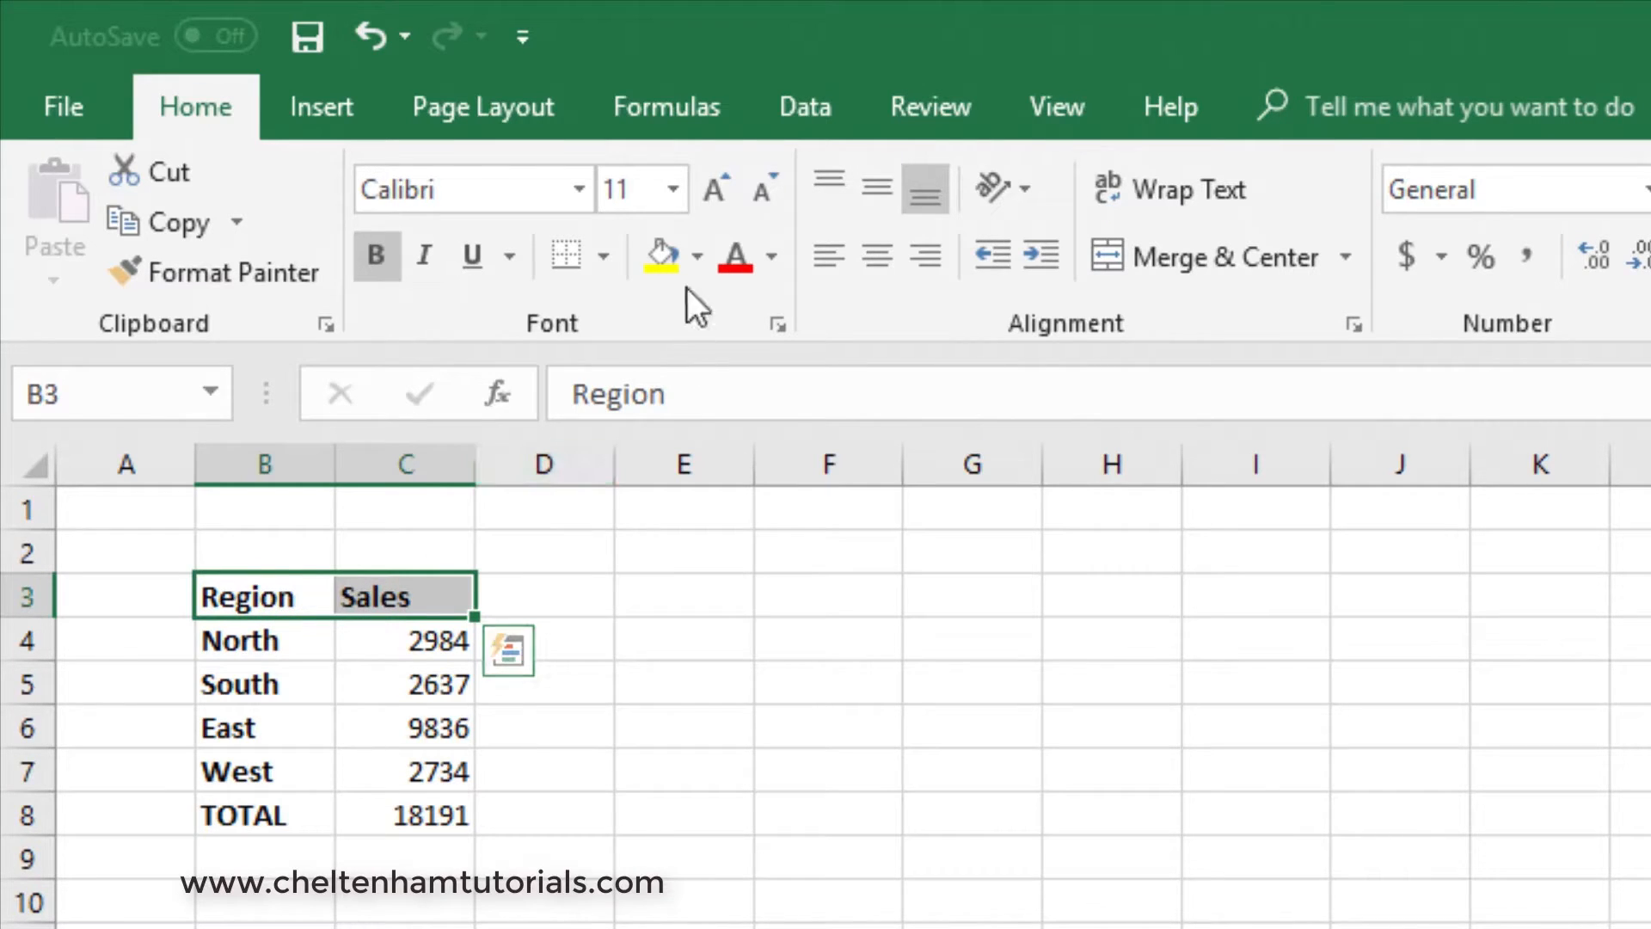
{"action": "left_click", "coordinate": [714, 185]}
{"action": "left_click", "coordinate": [714, 184]}
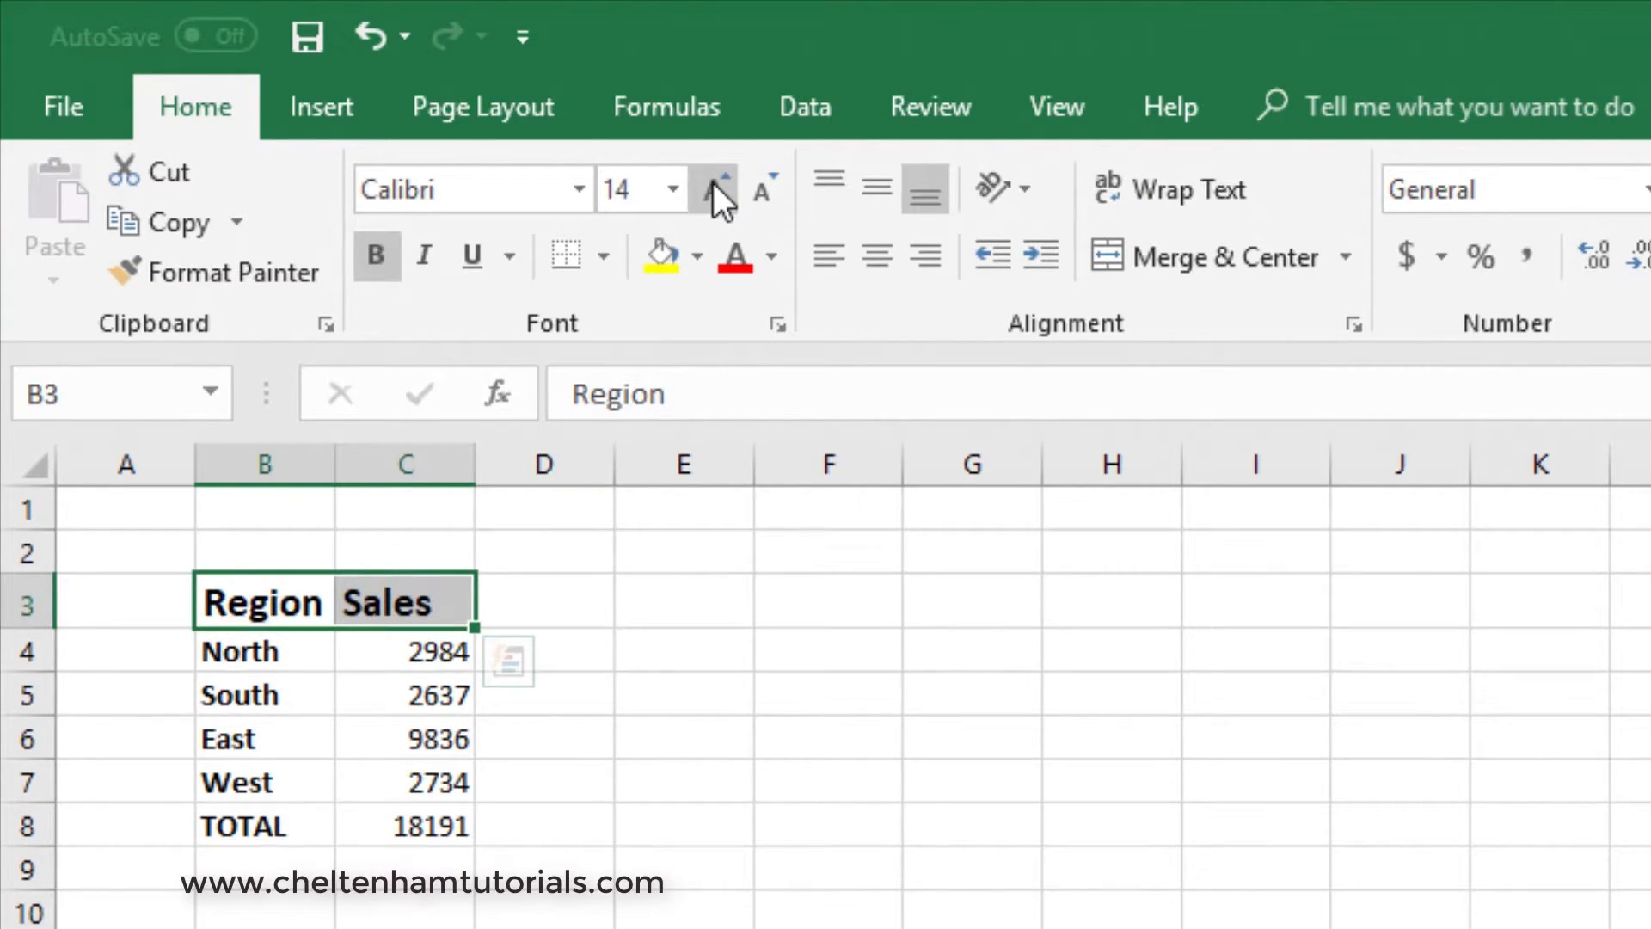
{"action": "left_click", "coordinate": [913, 761]}
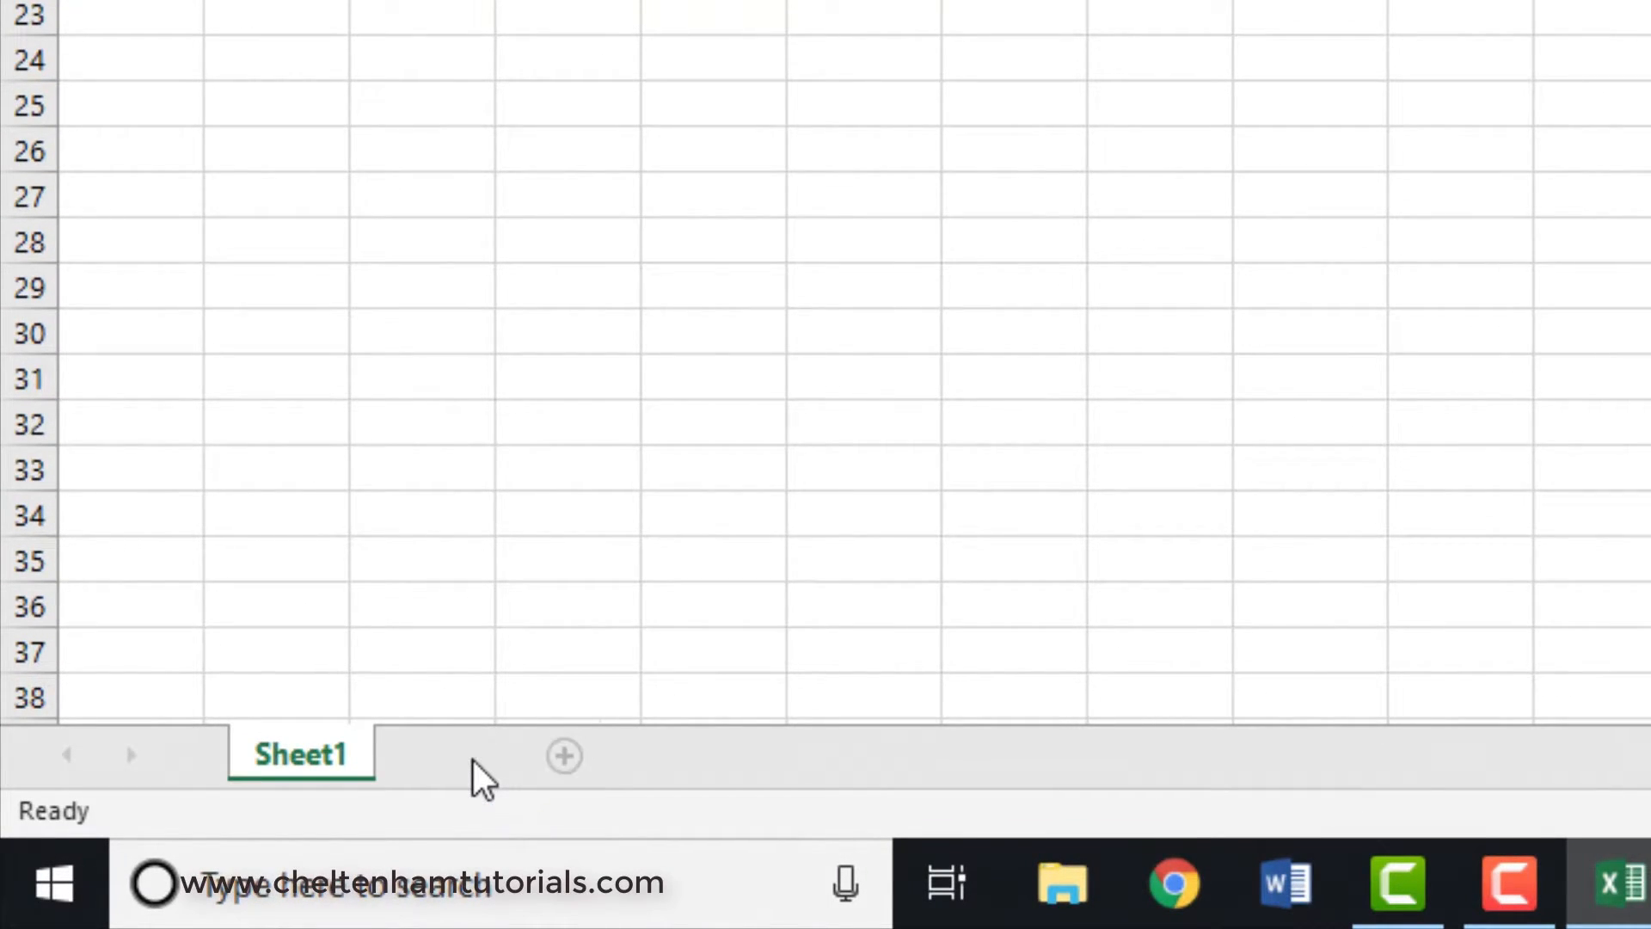
- Add a second worksheet to the workbook, check Sheet1 and return to the new sheet
{"action": "left_click", "coordinate": [470, 756]}
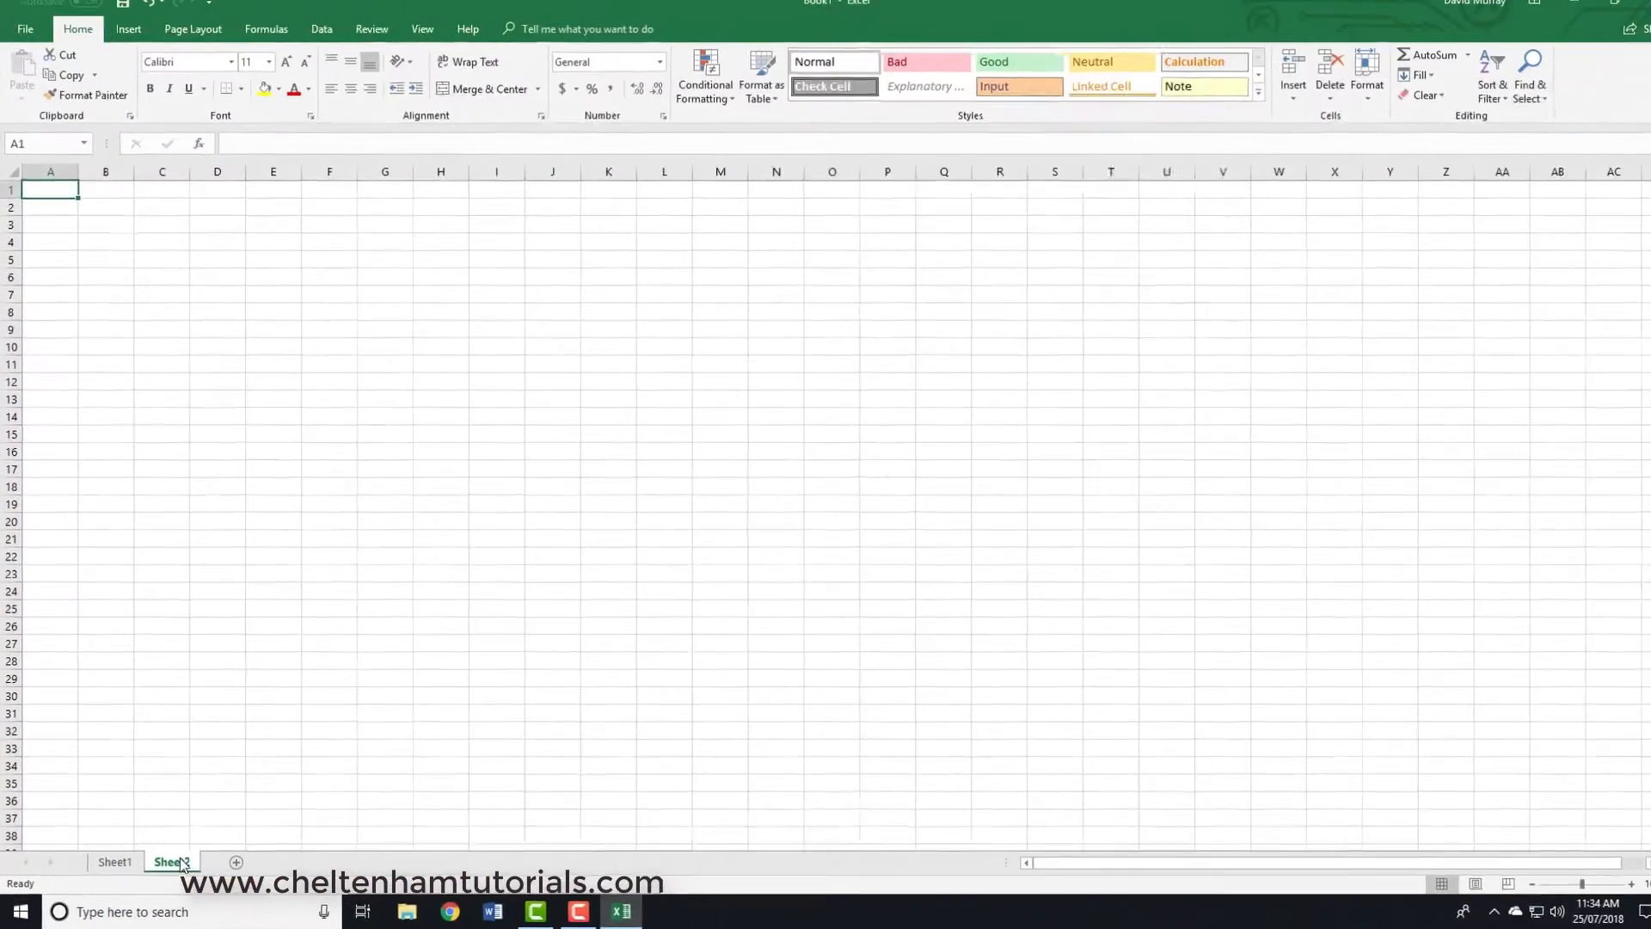
{"action": "left_click", "coordinate": [117, 863]}
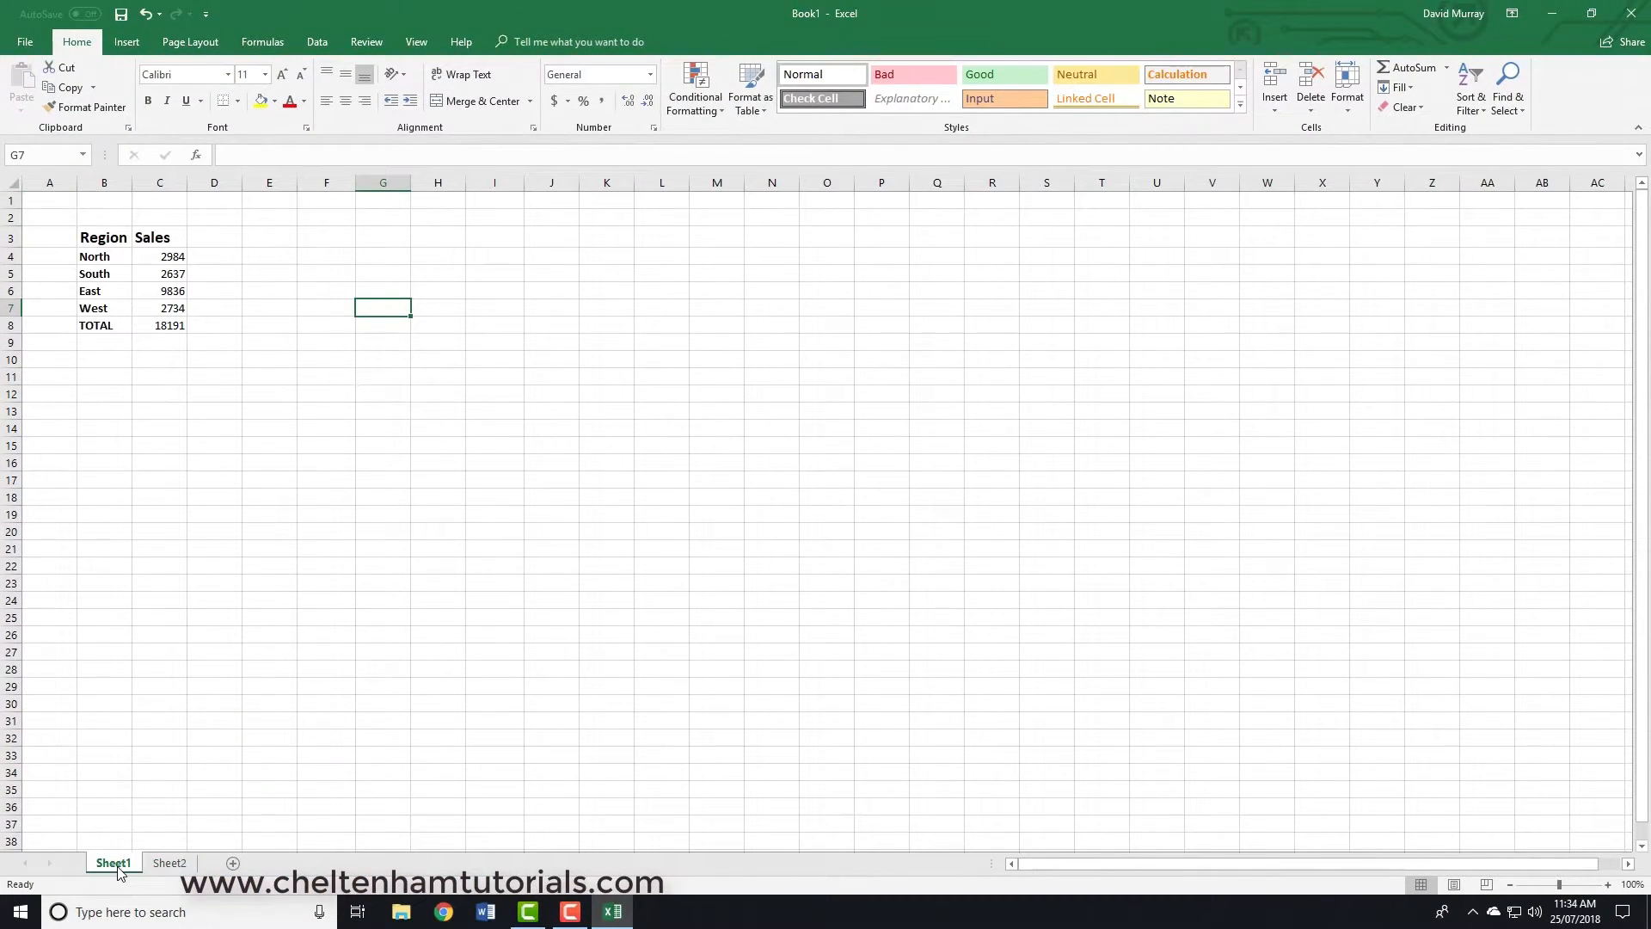
{"action": "left_click", "coordinate": [170, 863]}
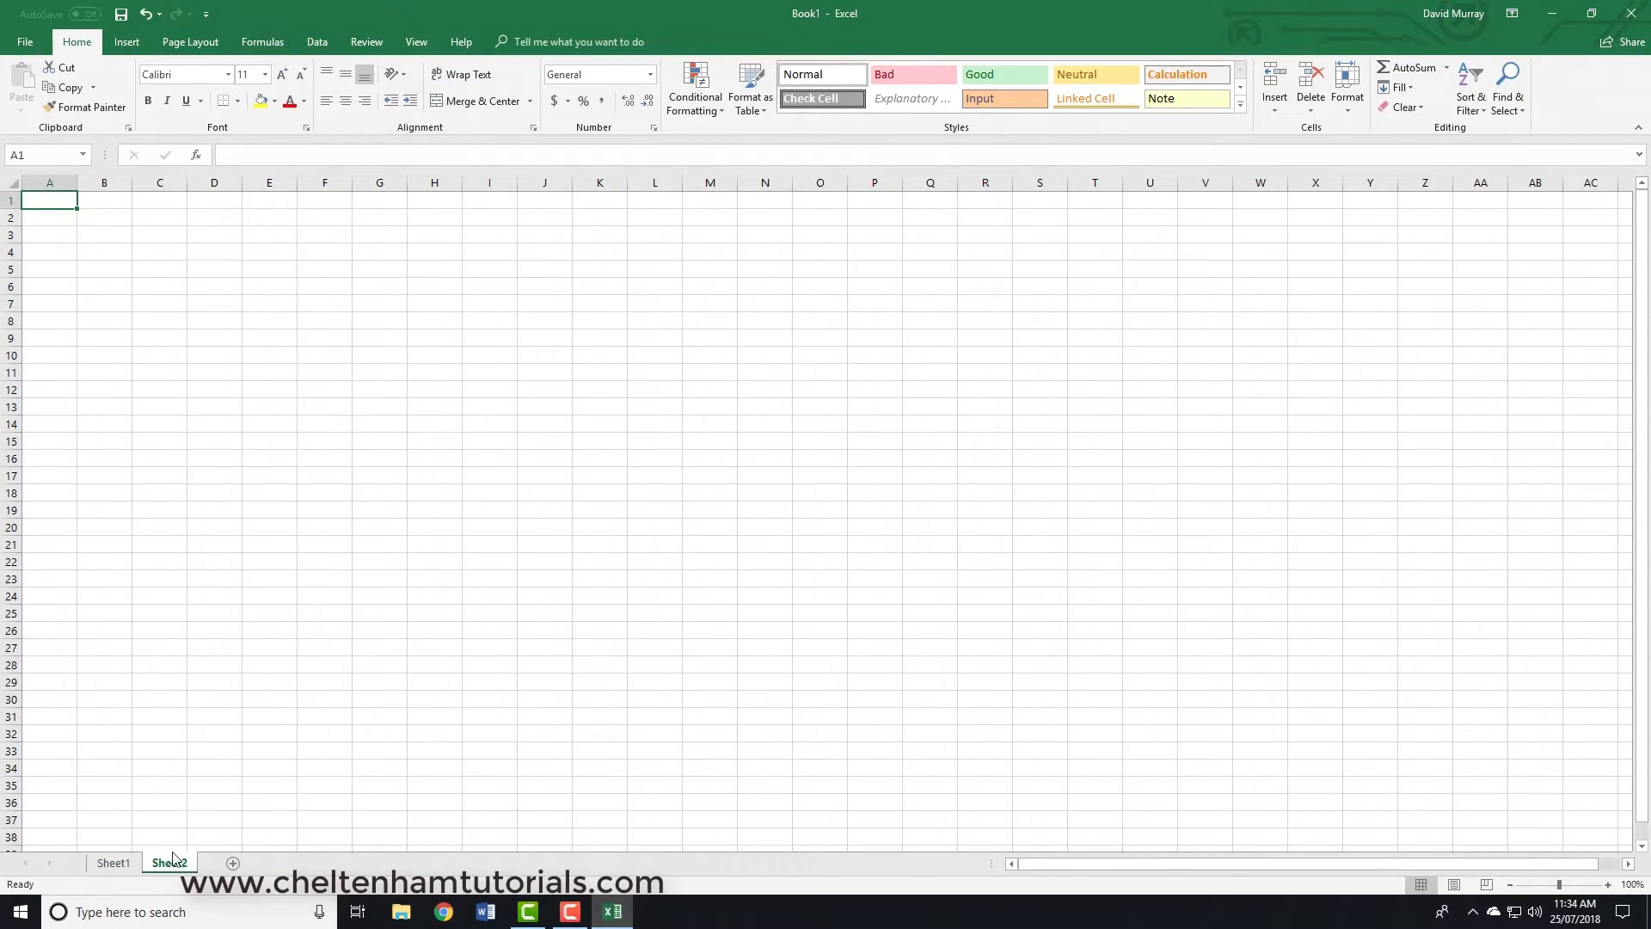
- Enter a person's full name in B3 of Sheet2, view Sheet1 for comparison and return to Sheet2
{"action": "left_click", "coordinate": [115, 237]}
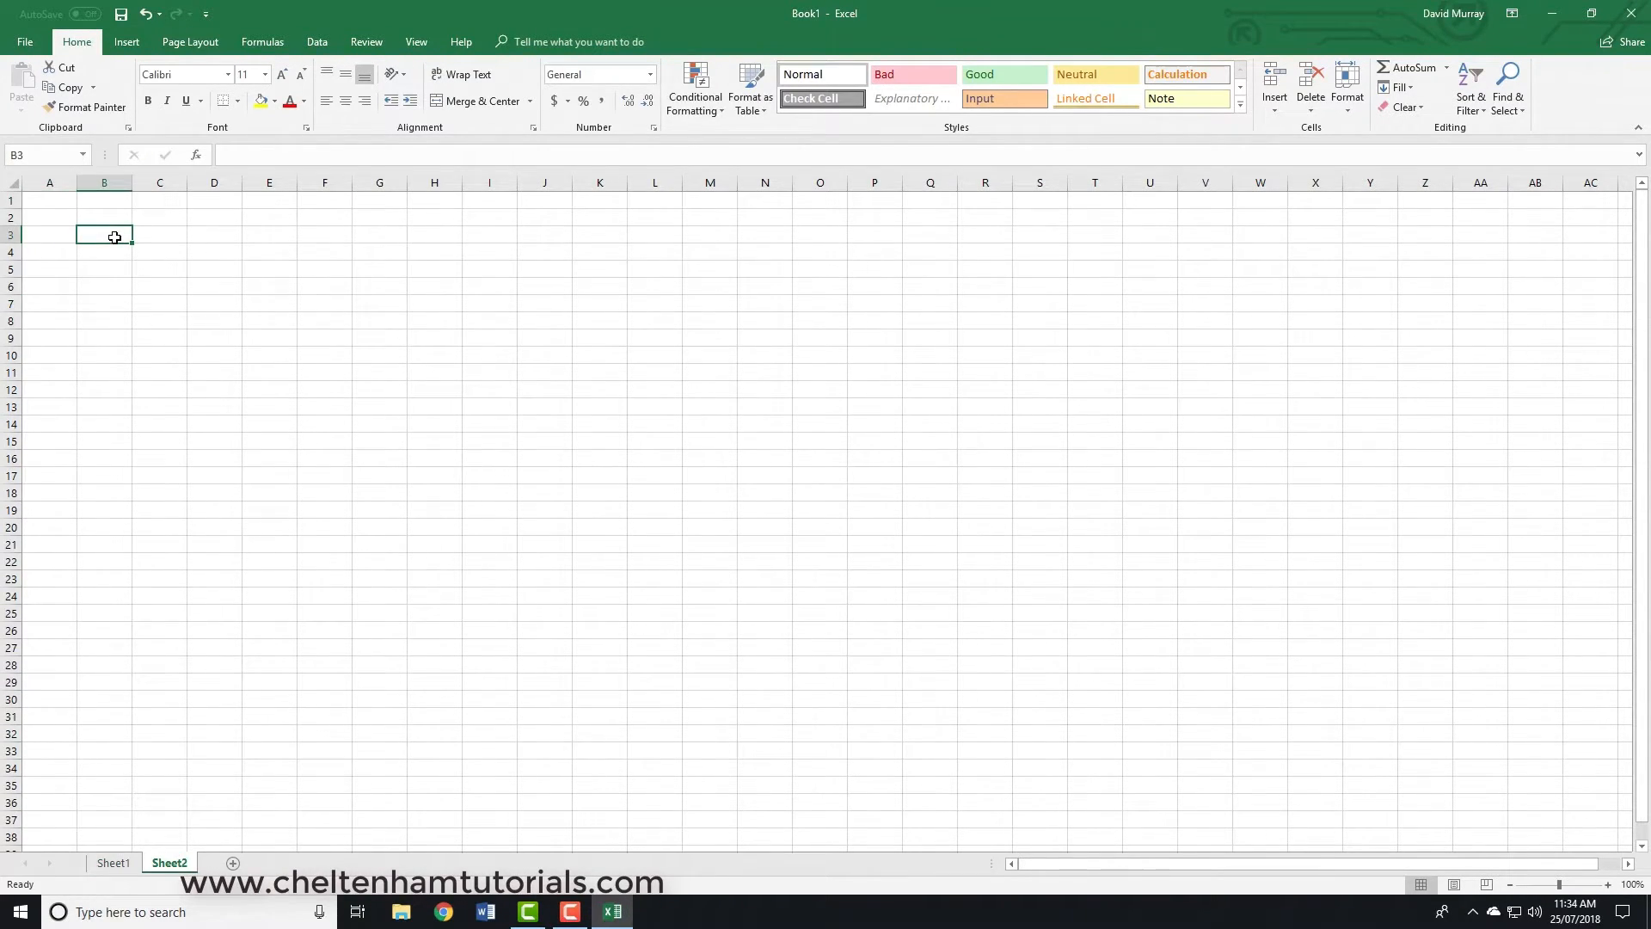
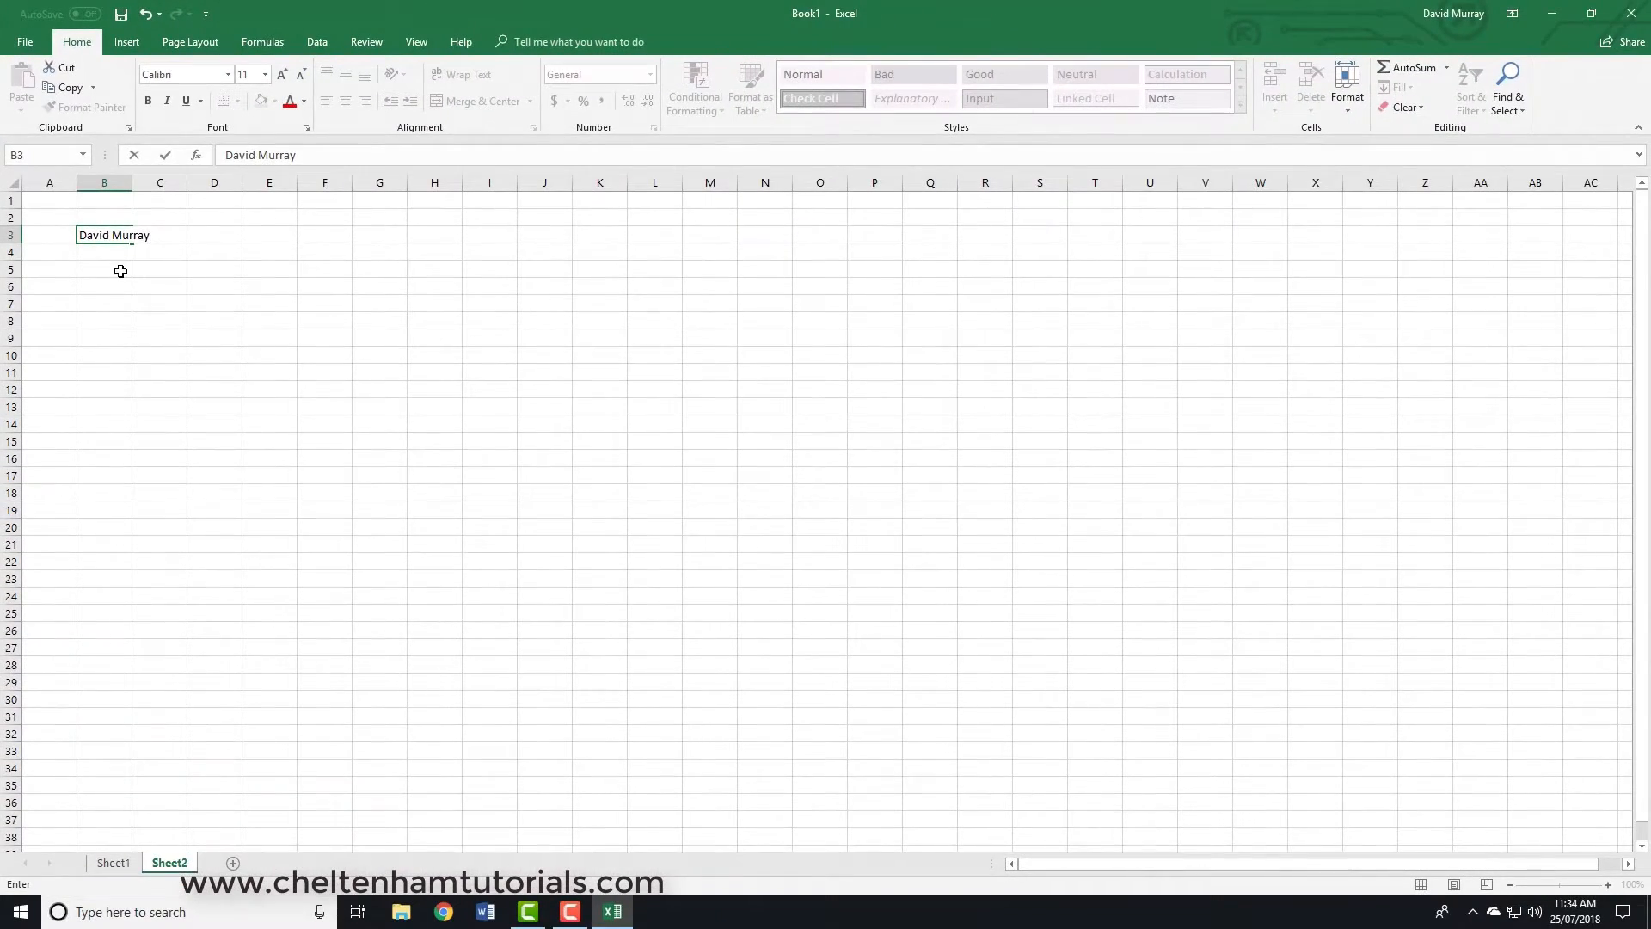
{"action": "key", "text": "Return"}
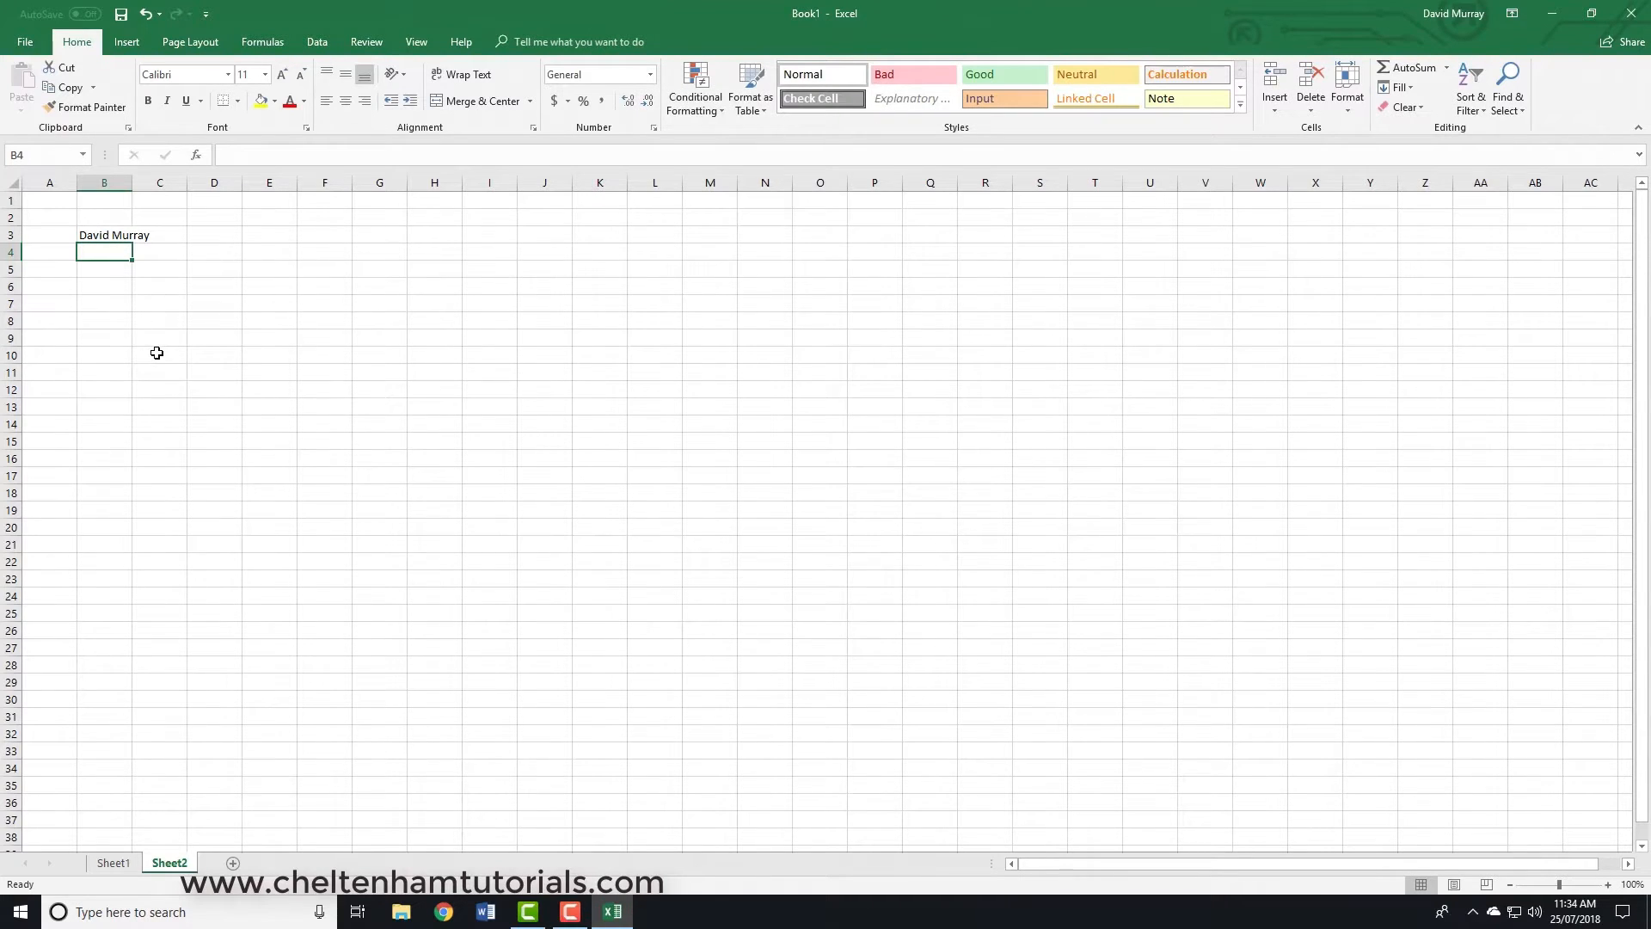
{"action": "left_click", "coordinate": [114, 863]}
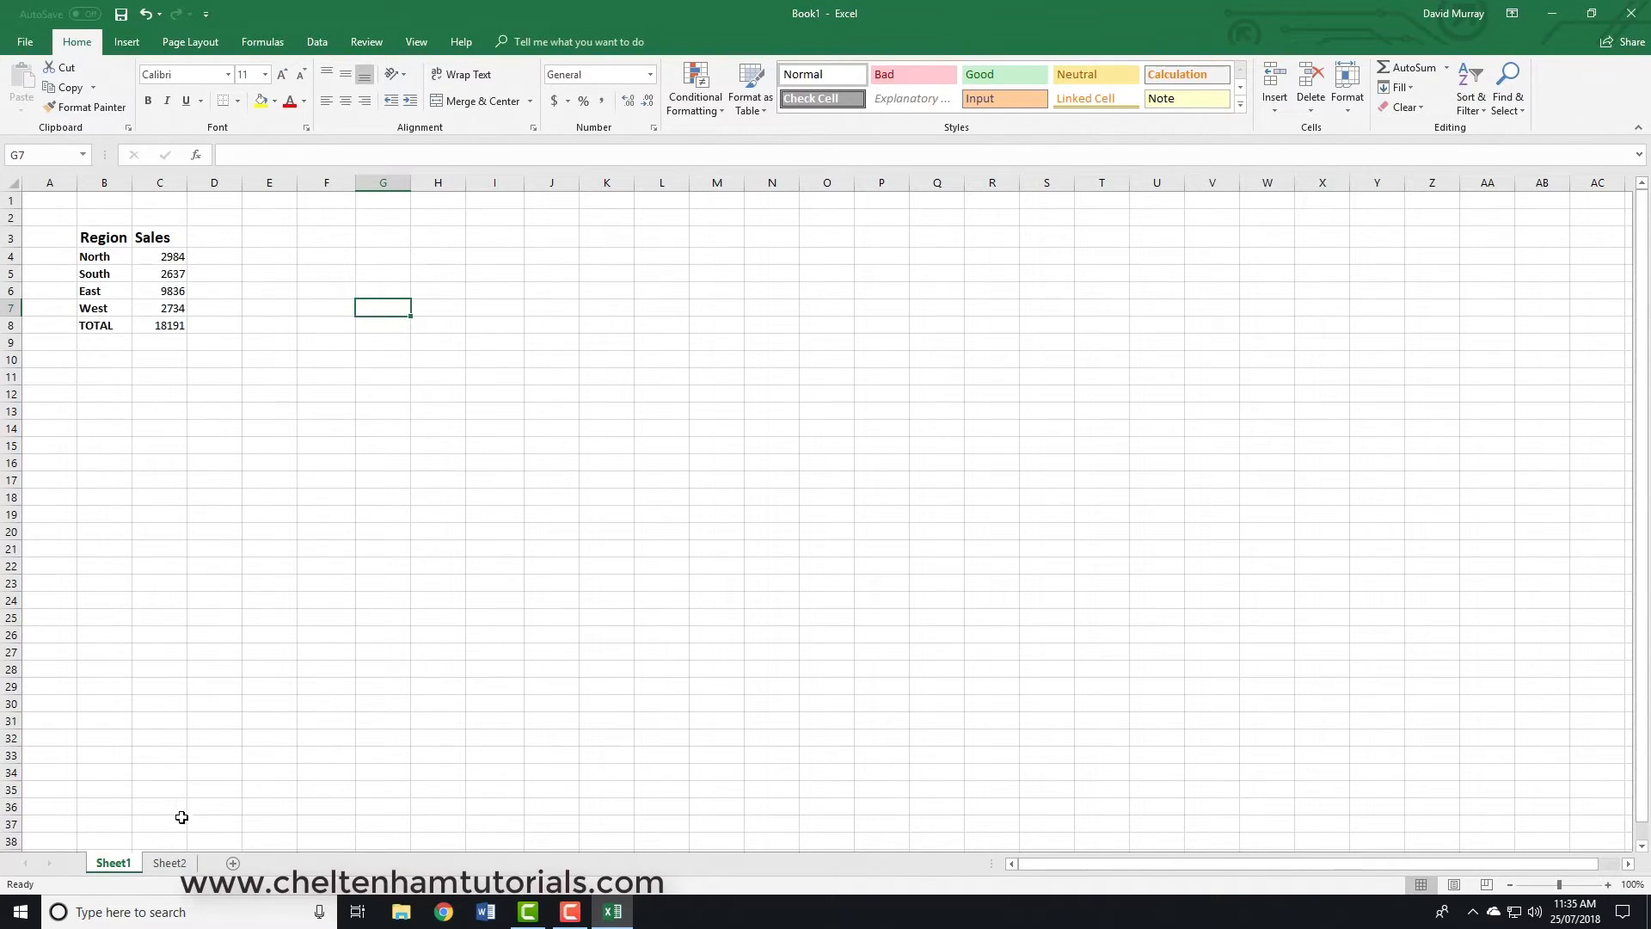
{"action": "left_click", "coordinate": [172, 862]}
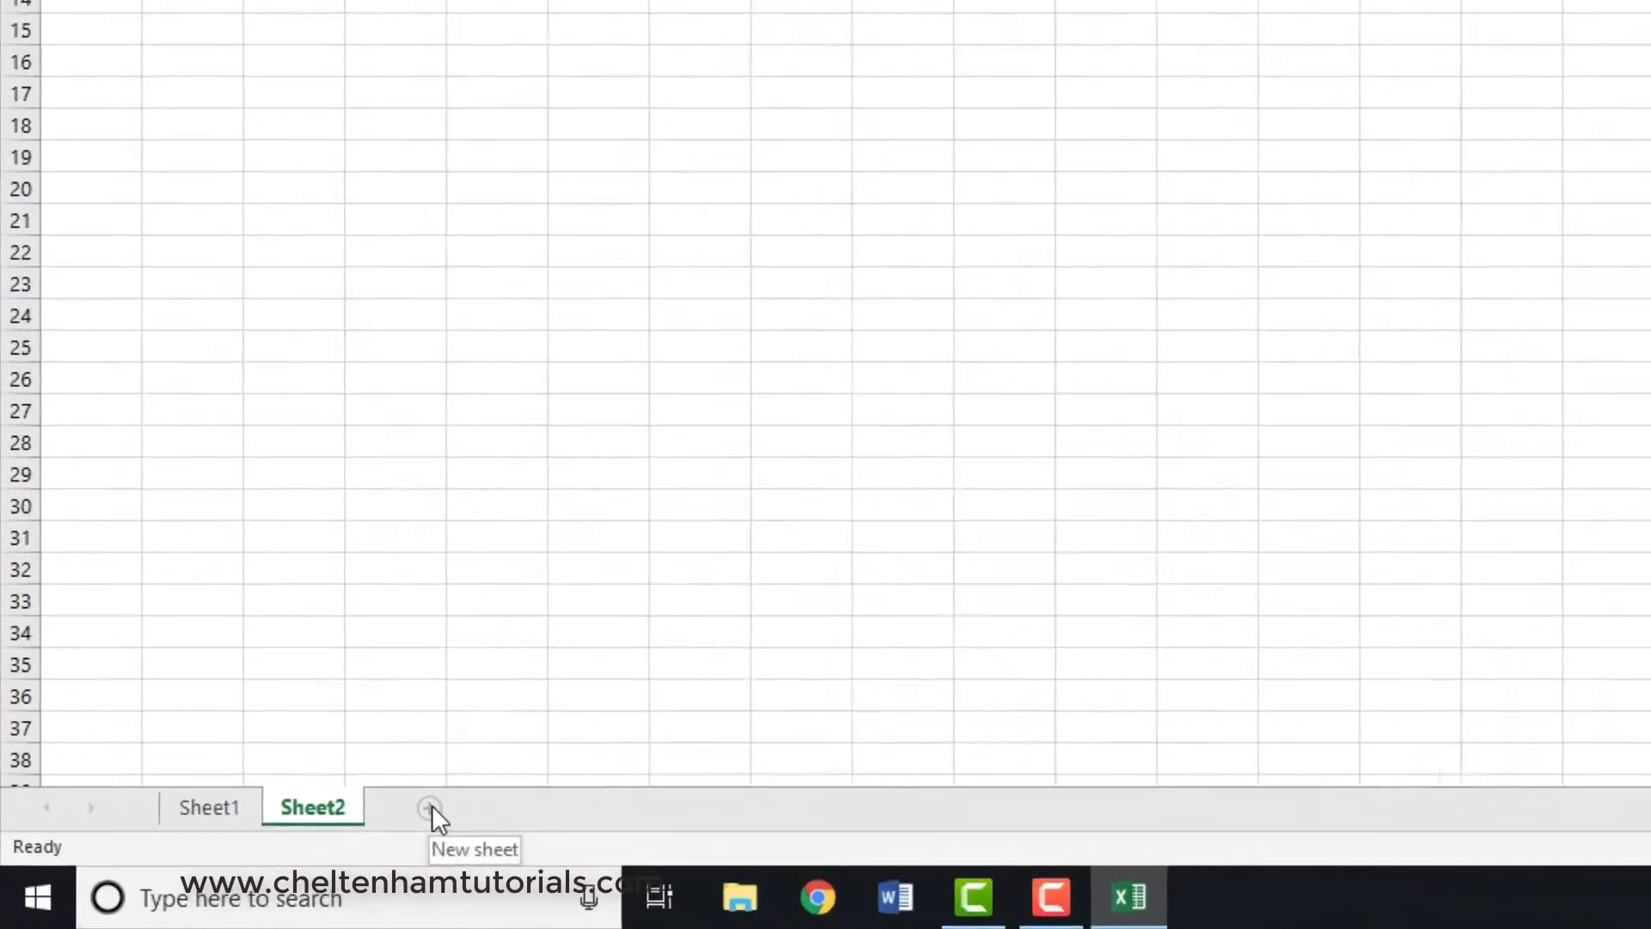
- Add a third worksheet and enter Cheltenham Group in its cell B4
{"action": "left_click", "coordinate": [548, 774]}
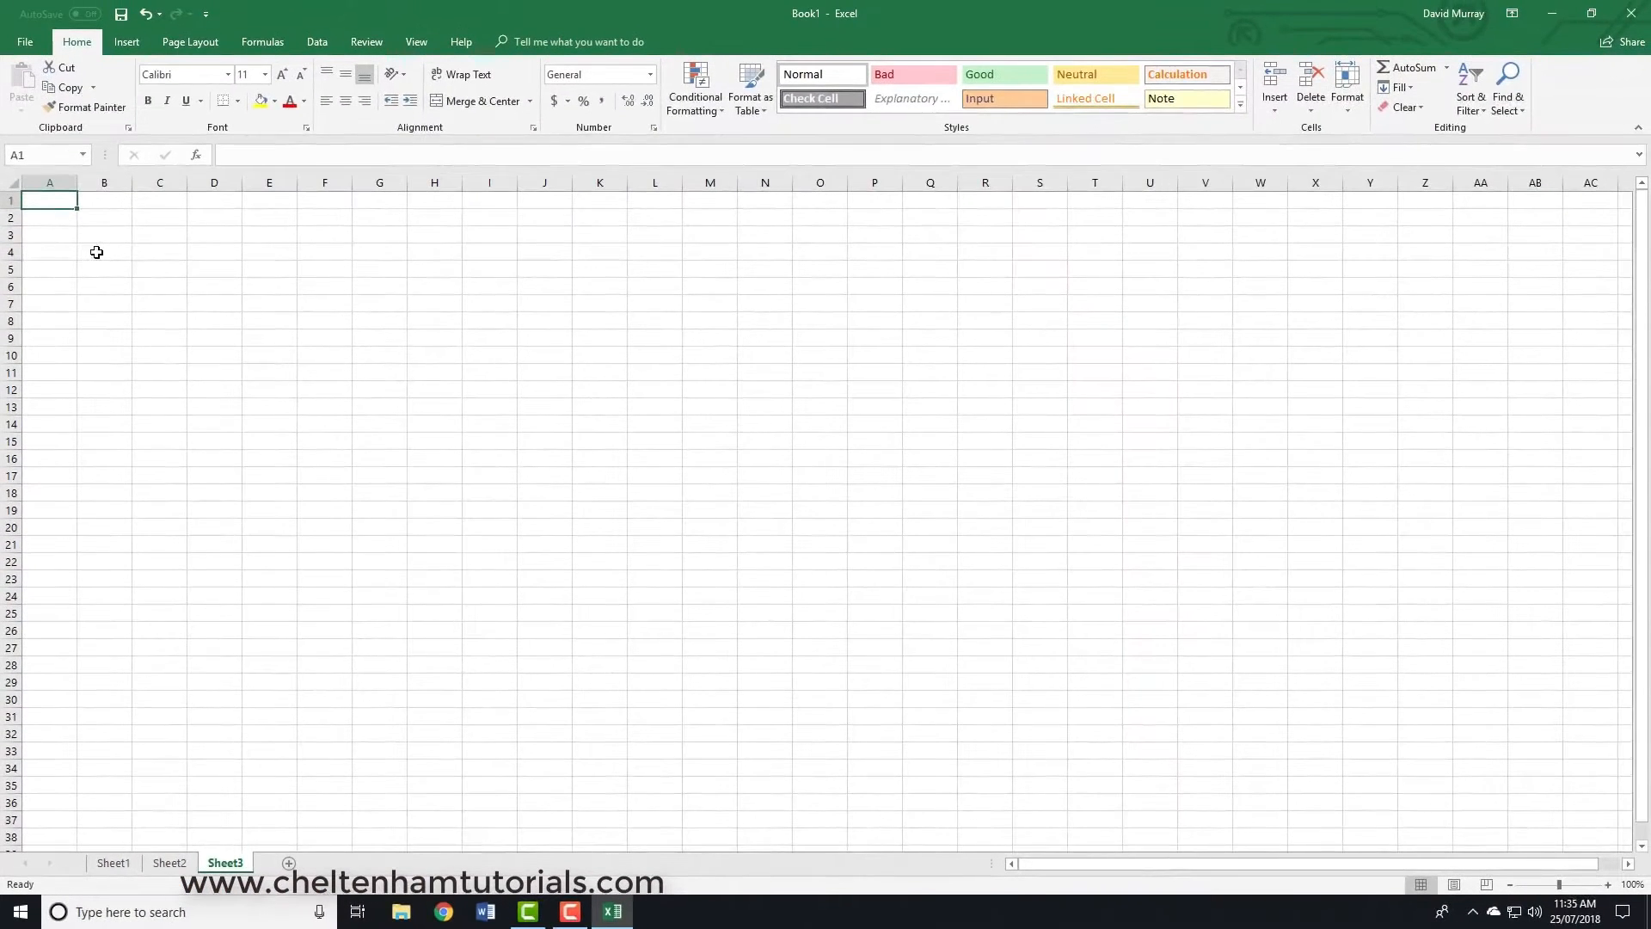
{"action": "left_click", "coordinate": [96, 252]}
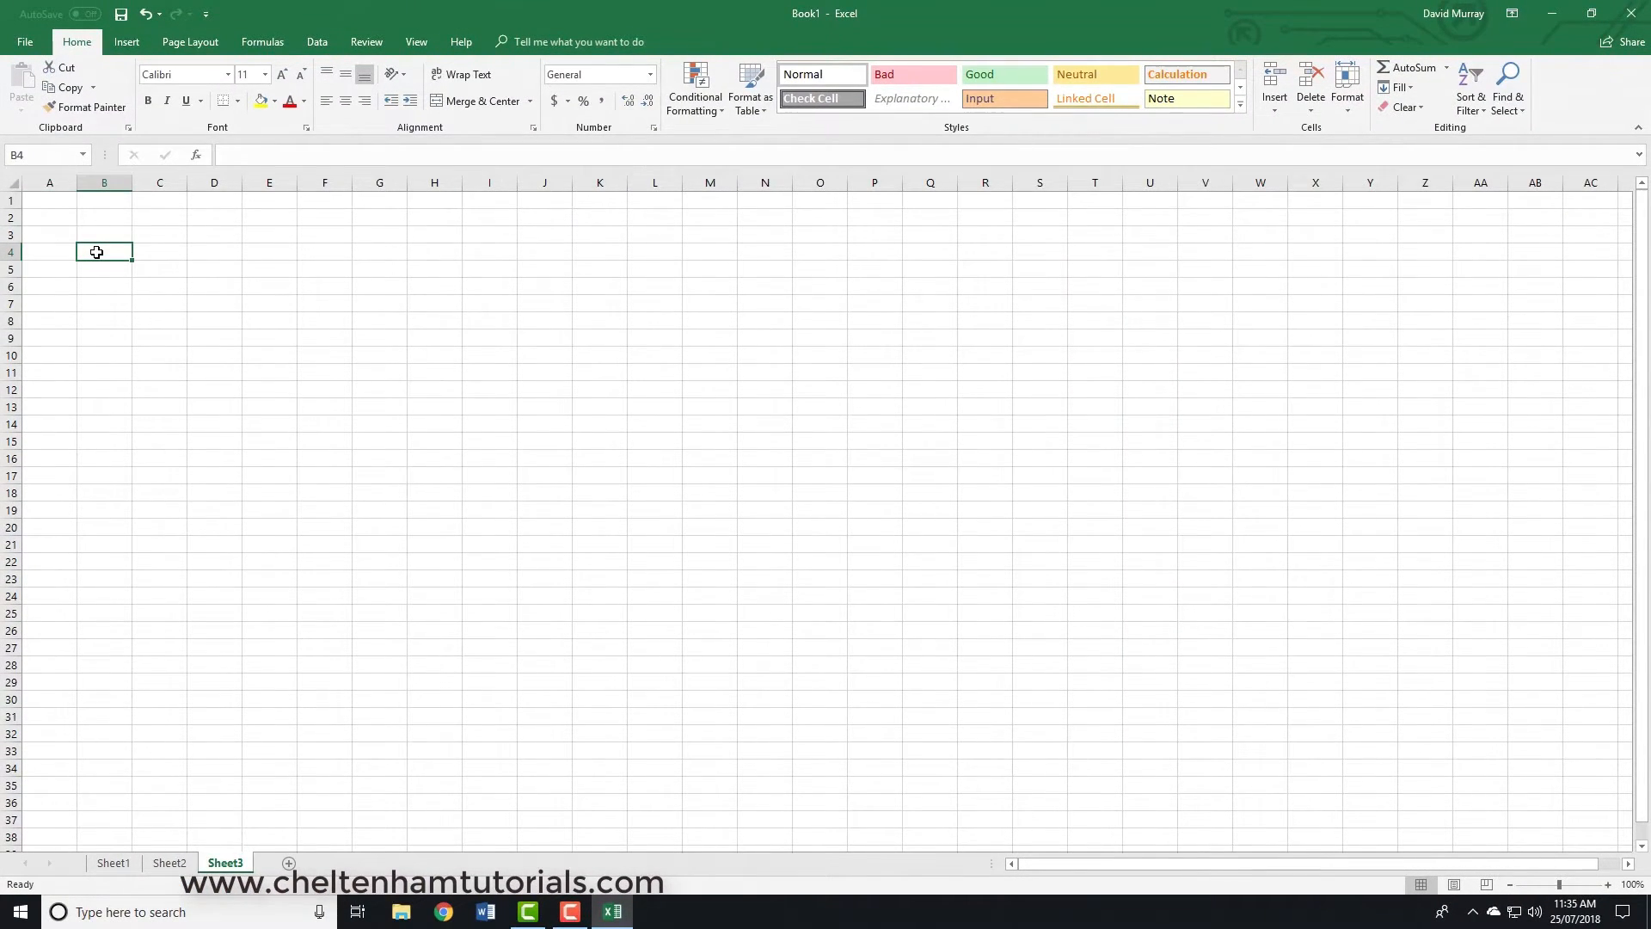
{"action": "type", "text": "Cheltenham Group"}
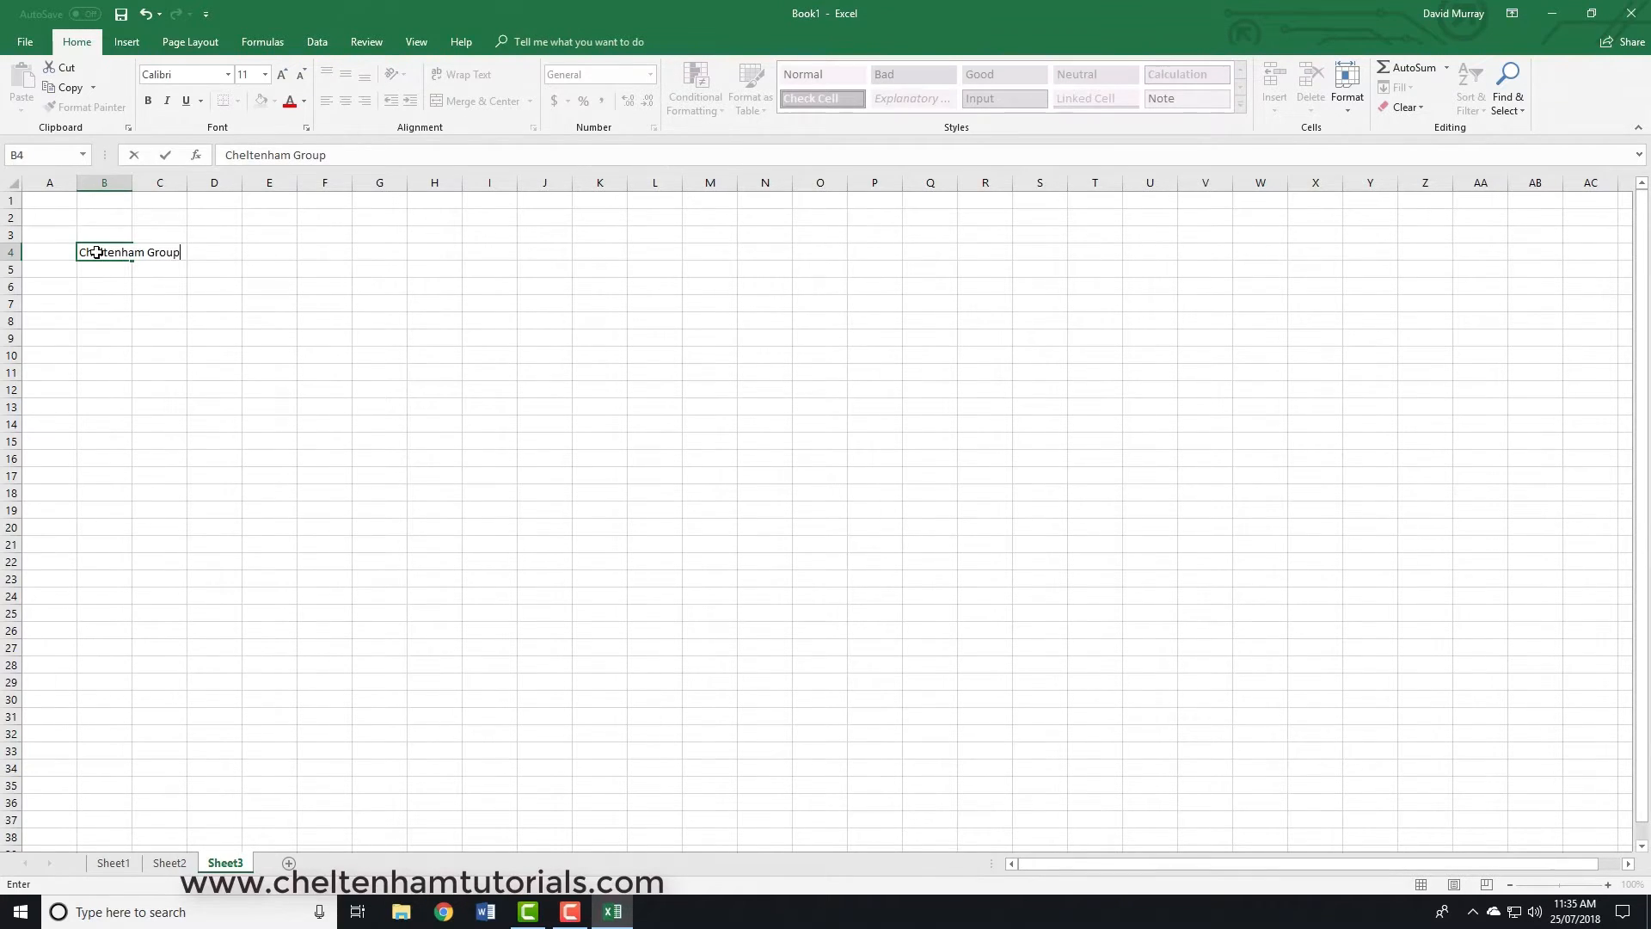
{"action": "key", "text": "Return"}
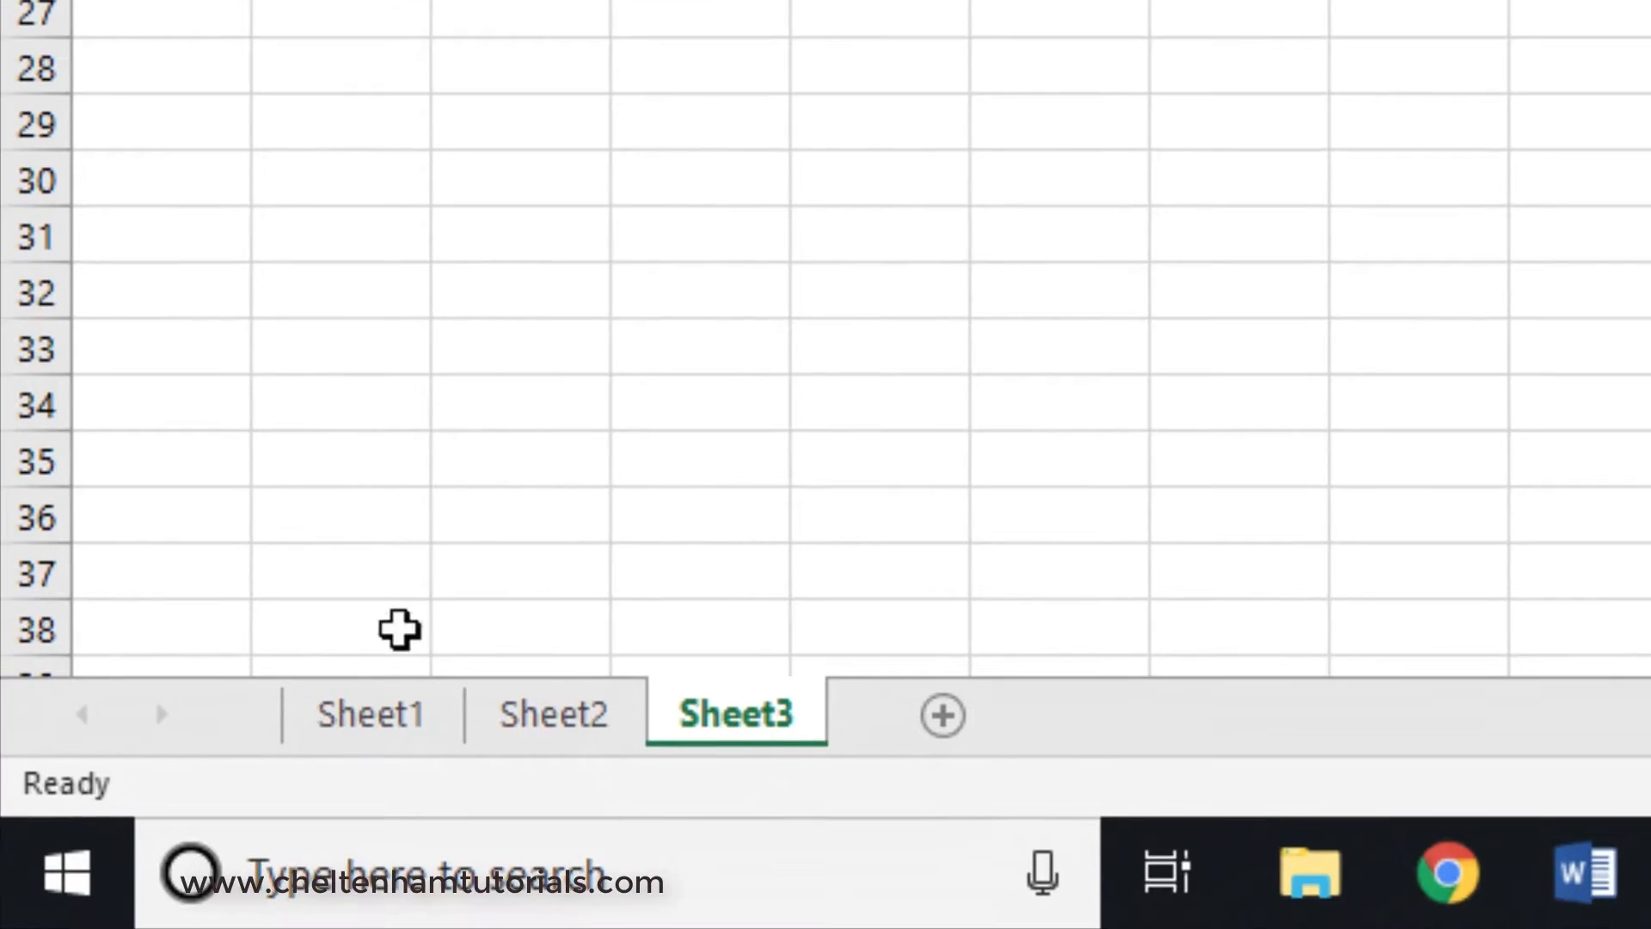
- Go through Sheet1, Sheet2 and Sheet3 in turn to view the contents of each worksheet
{"action": "left_click", "coordinate": [365, 727]}
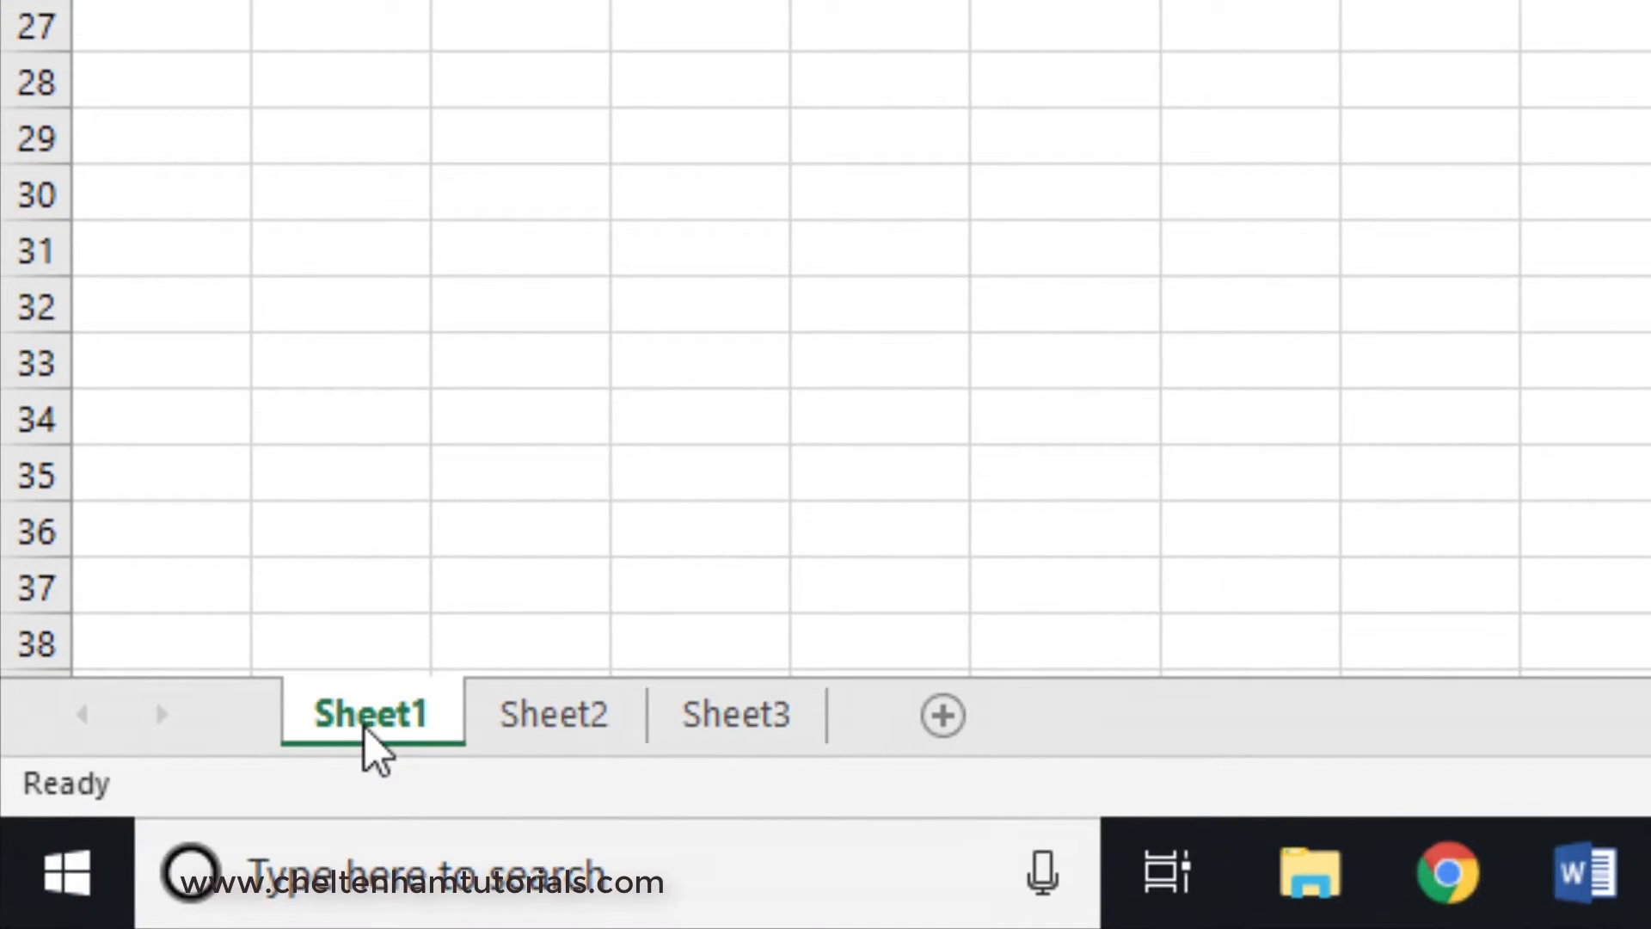
{"action": "left_click", "coordinate": [537, 724]}
{"action": "left_click", "coordinate": [778, 722]}
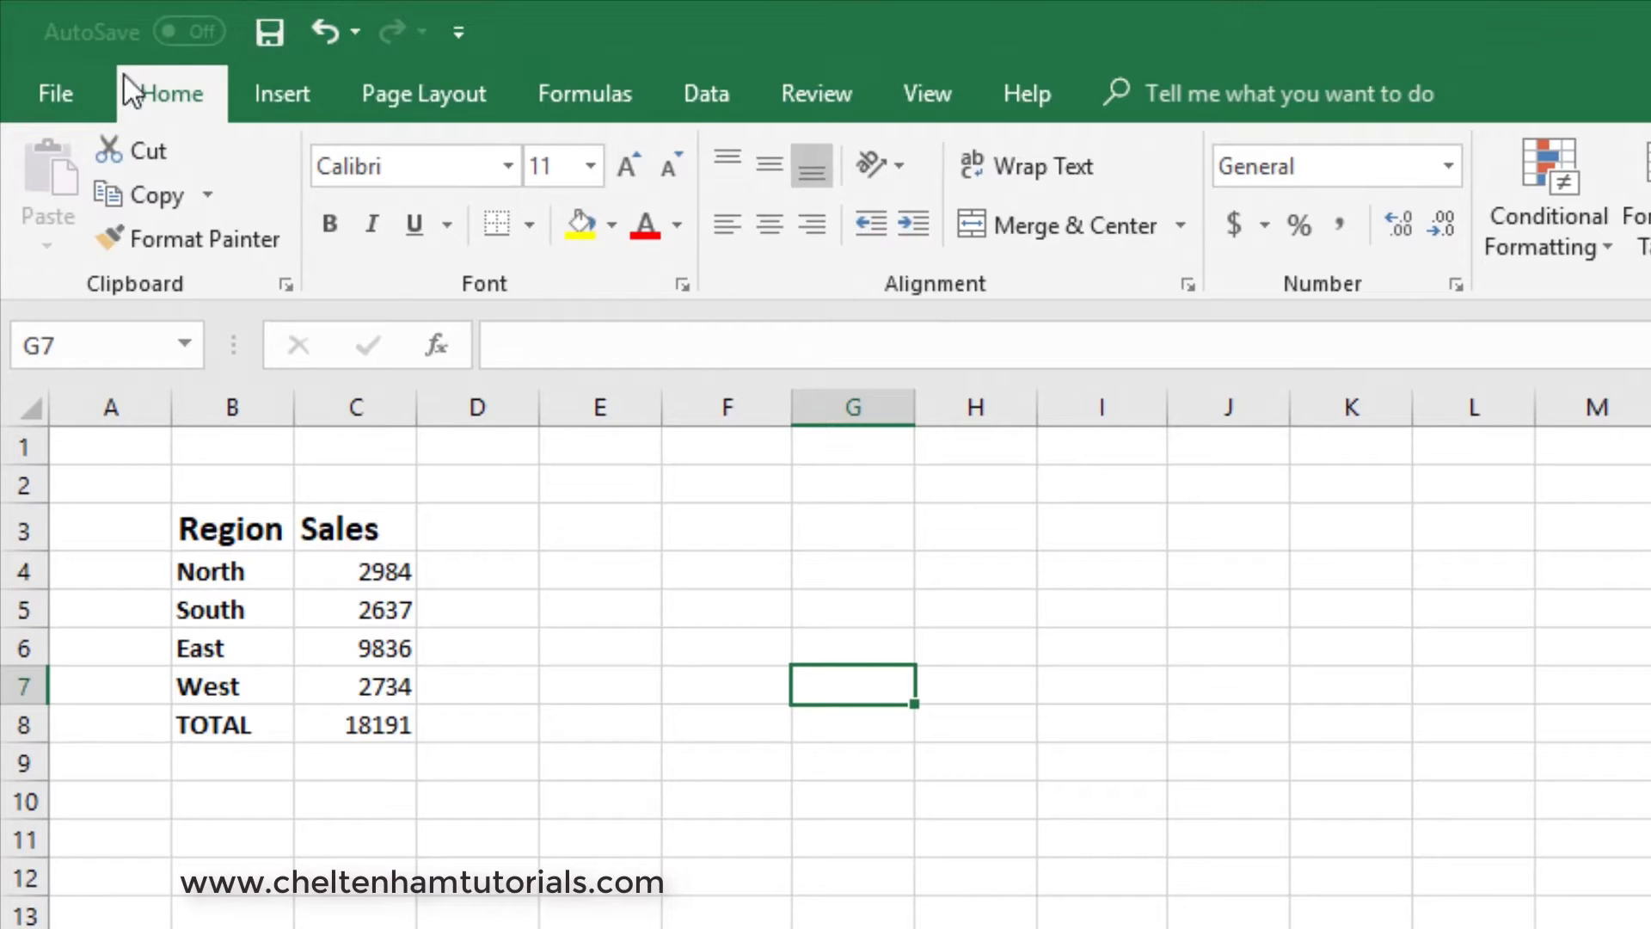
- View the workbook's Info page and its file commands, including Save and Save As, and return to the worksheet
{"action": "left_click", "coordinate": [54, 100]}
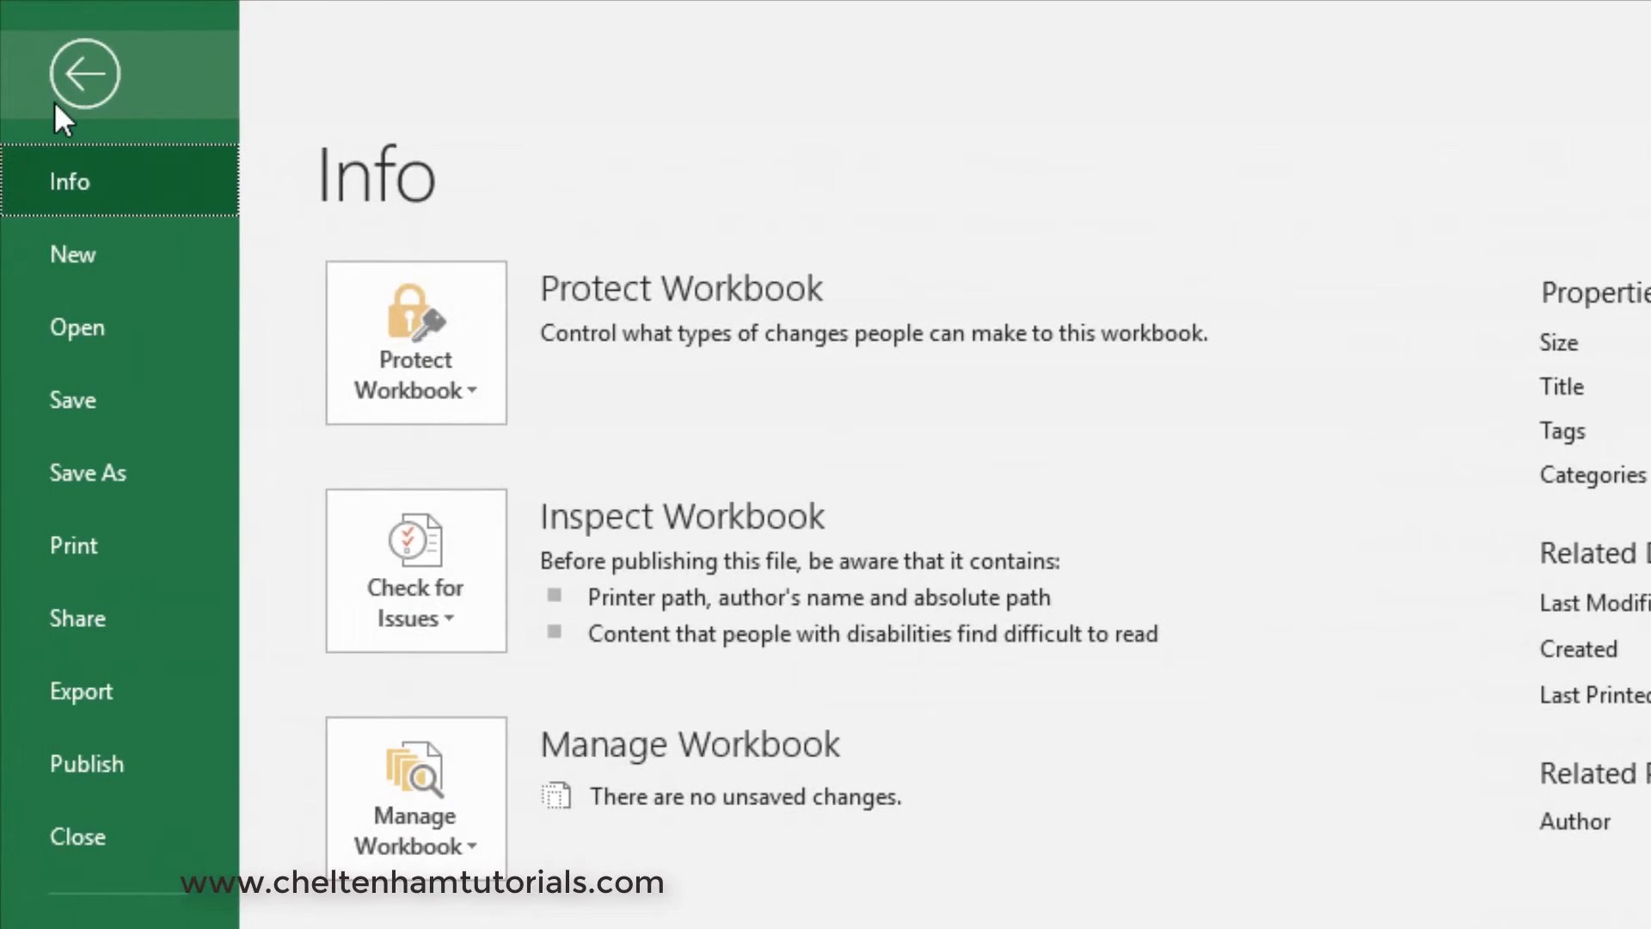
{"action": "left_click", "coordinate": [73, 70]}
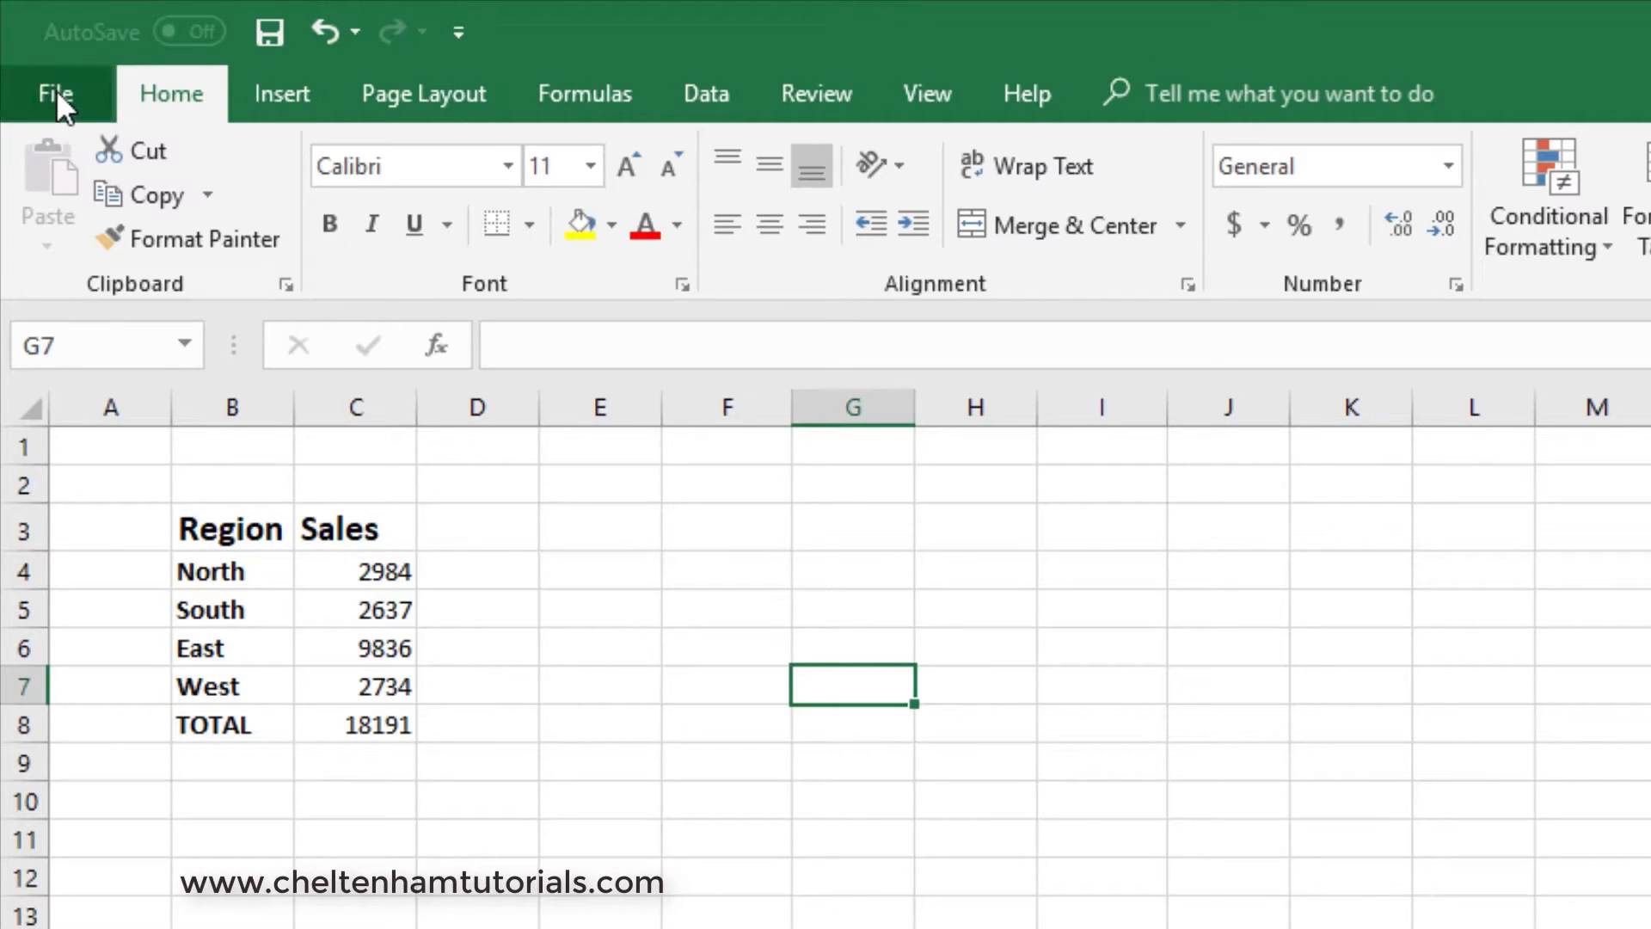
{"action": "left_click", "coordinate": [55, 91]}
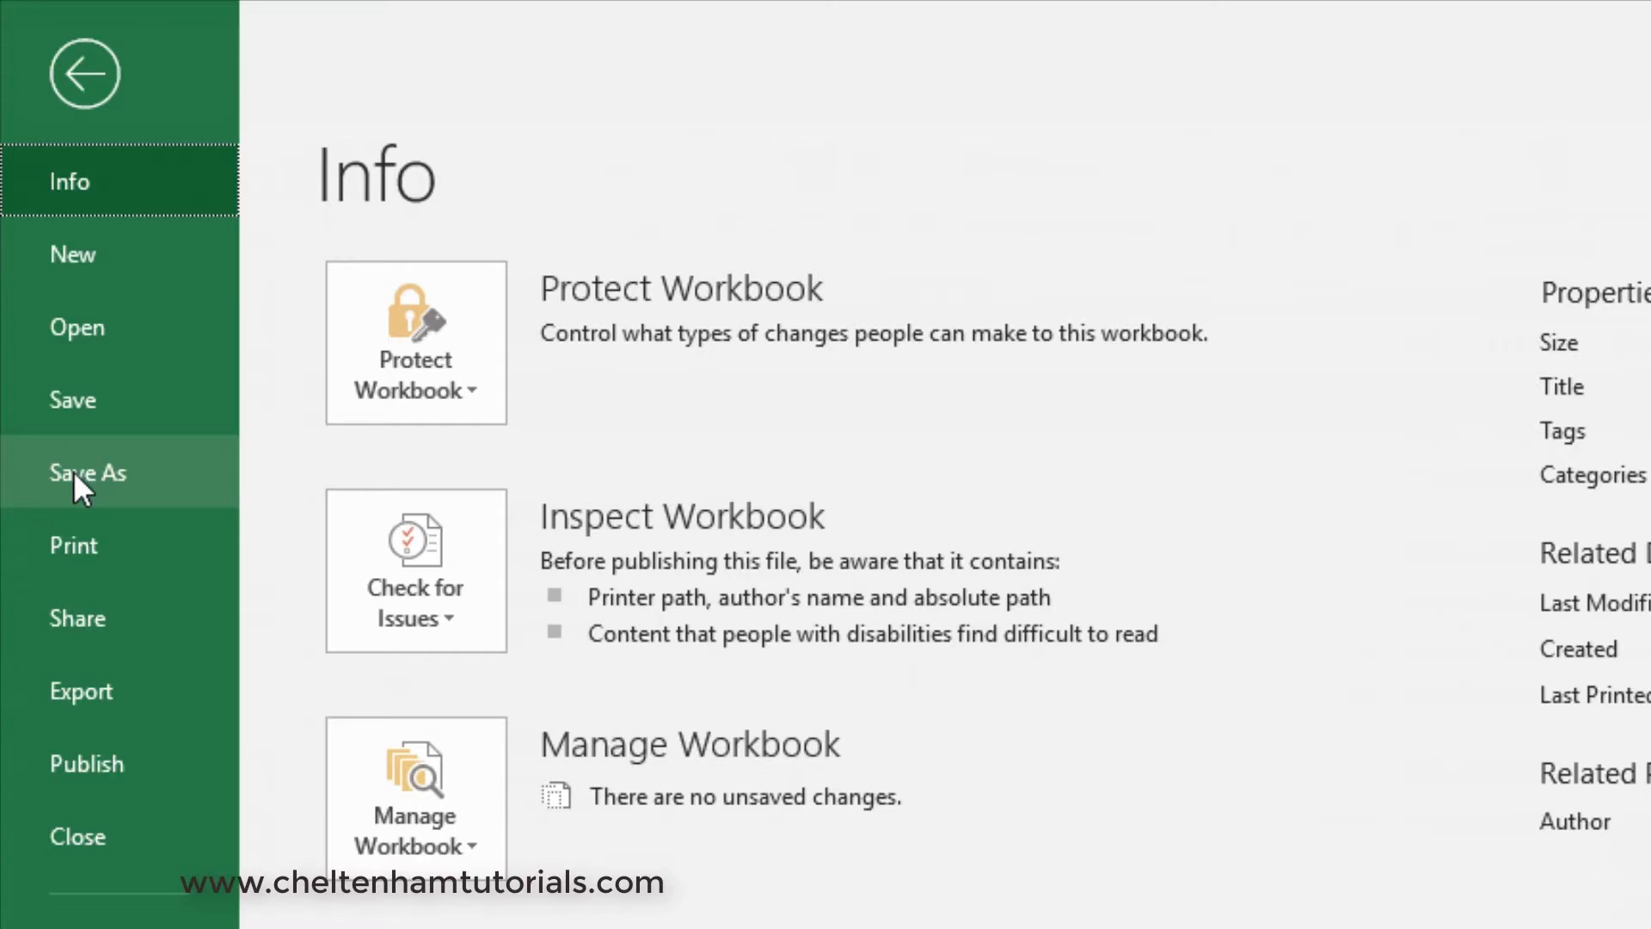
{"action": "left_click", "coordinate": [69, 76]}
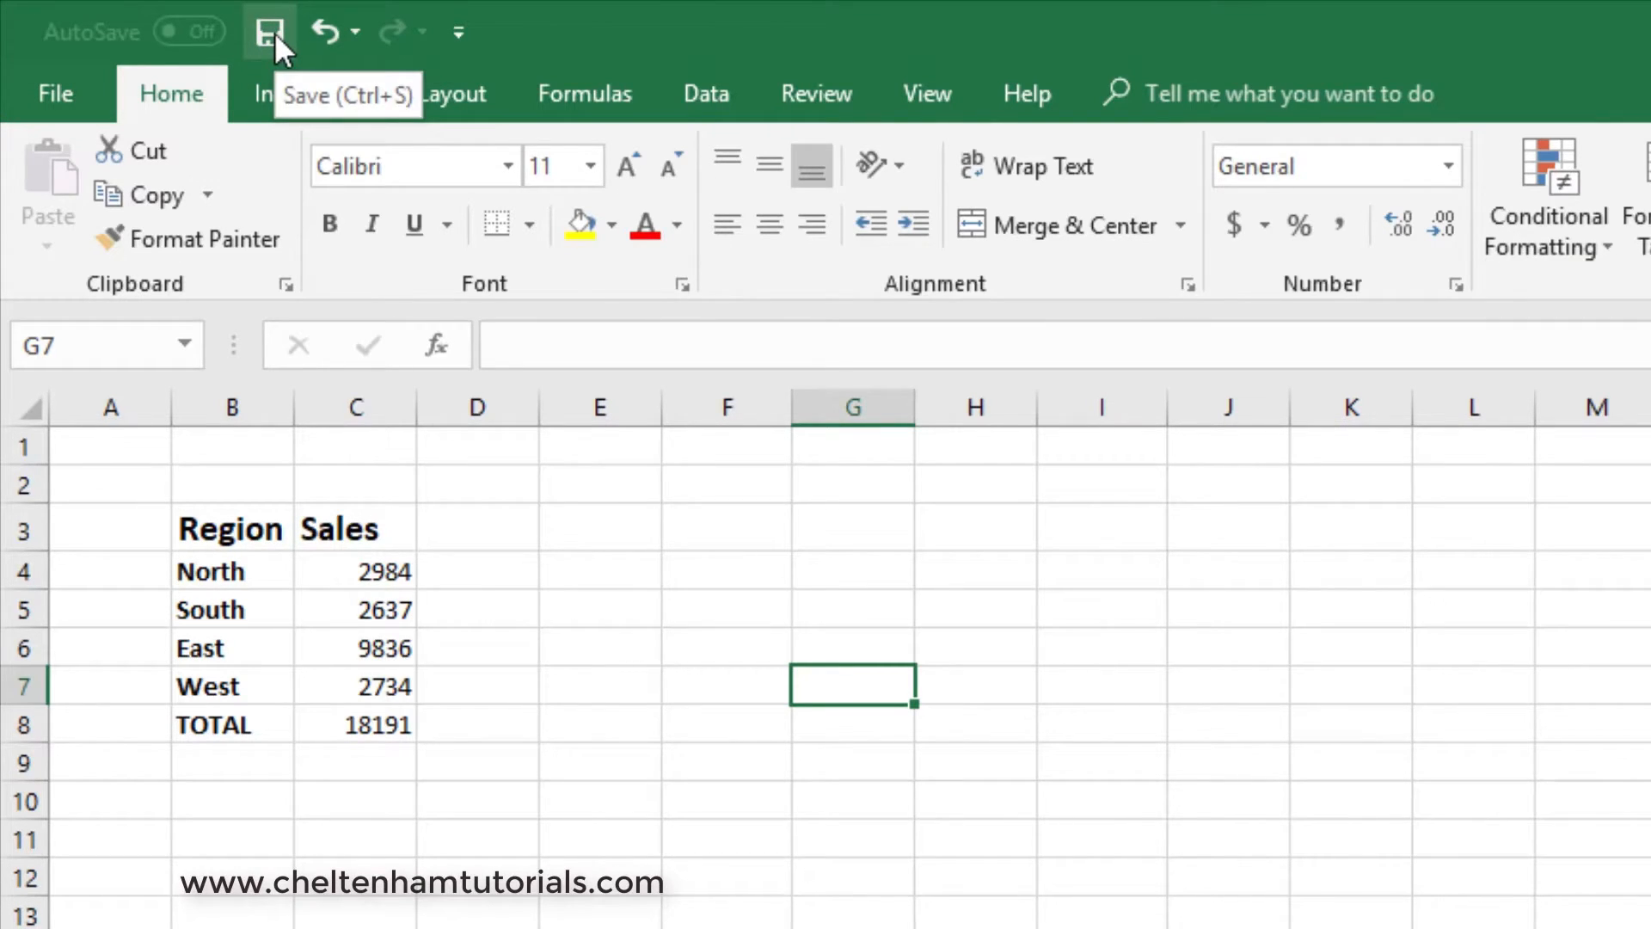
- Start saving the workbook to this computer and go to the Excel 365 Foundation folder in Documents
{"action": "left_click", "coordinate": [275, 33]}
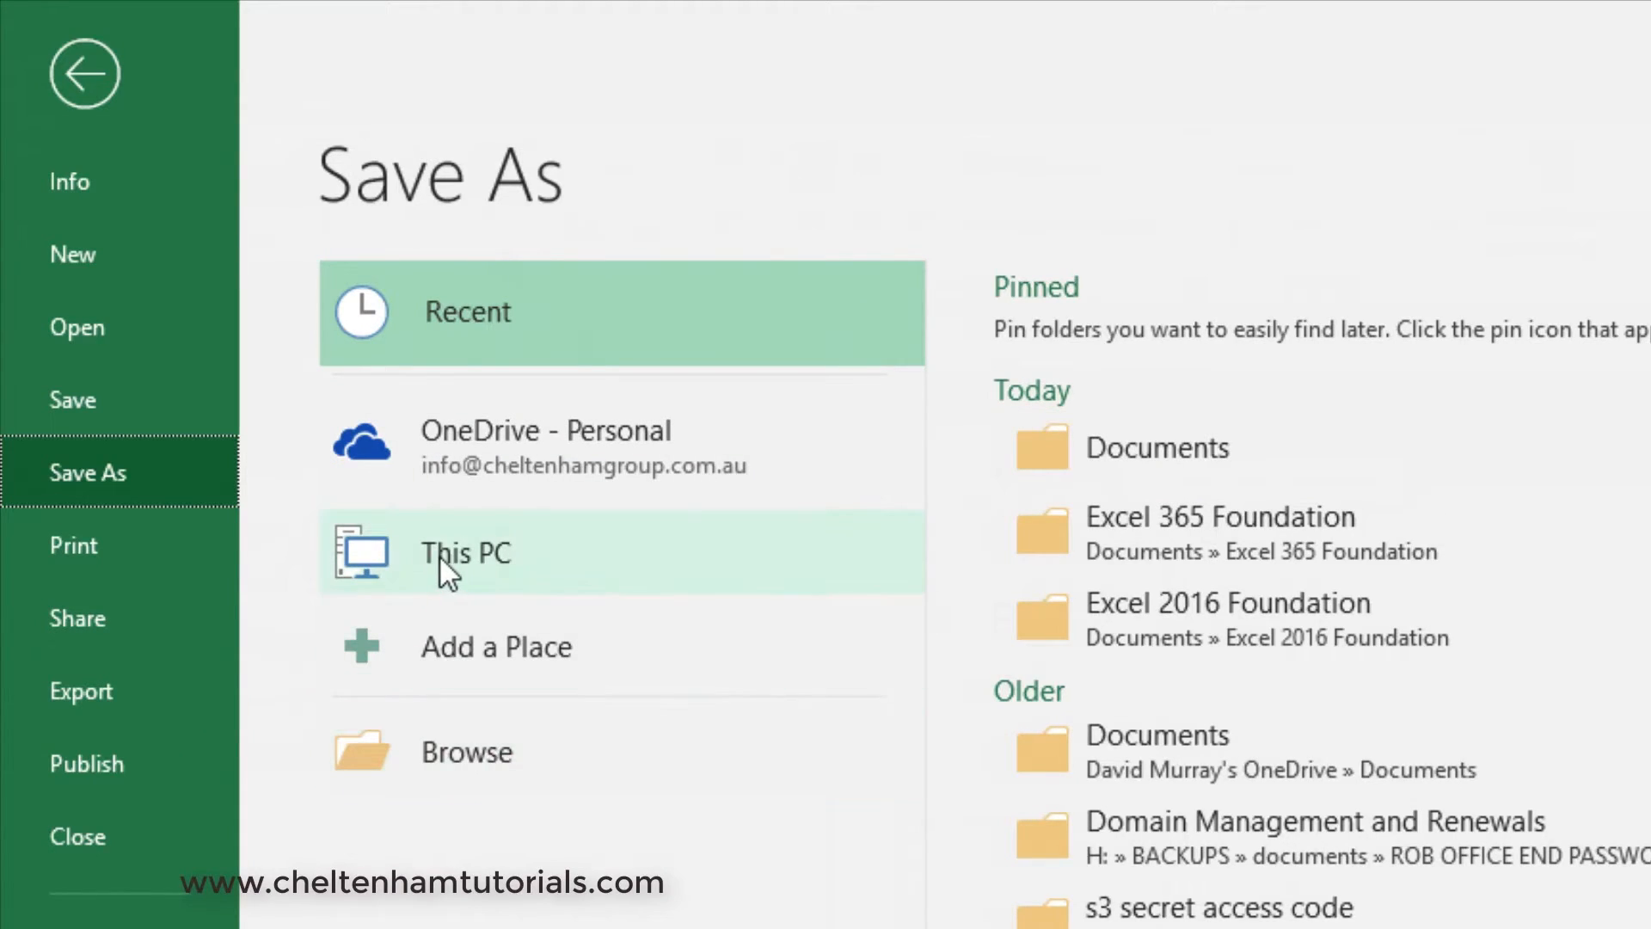
{"action": "left_click", "coordinate": [471, 746]}
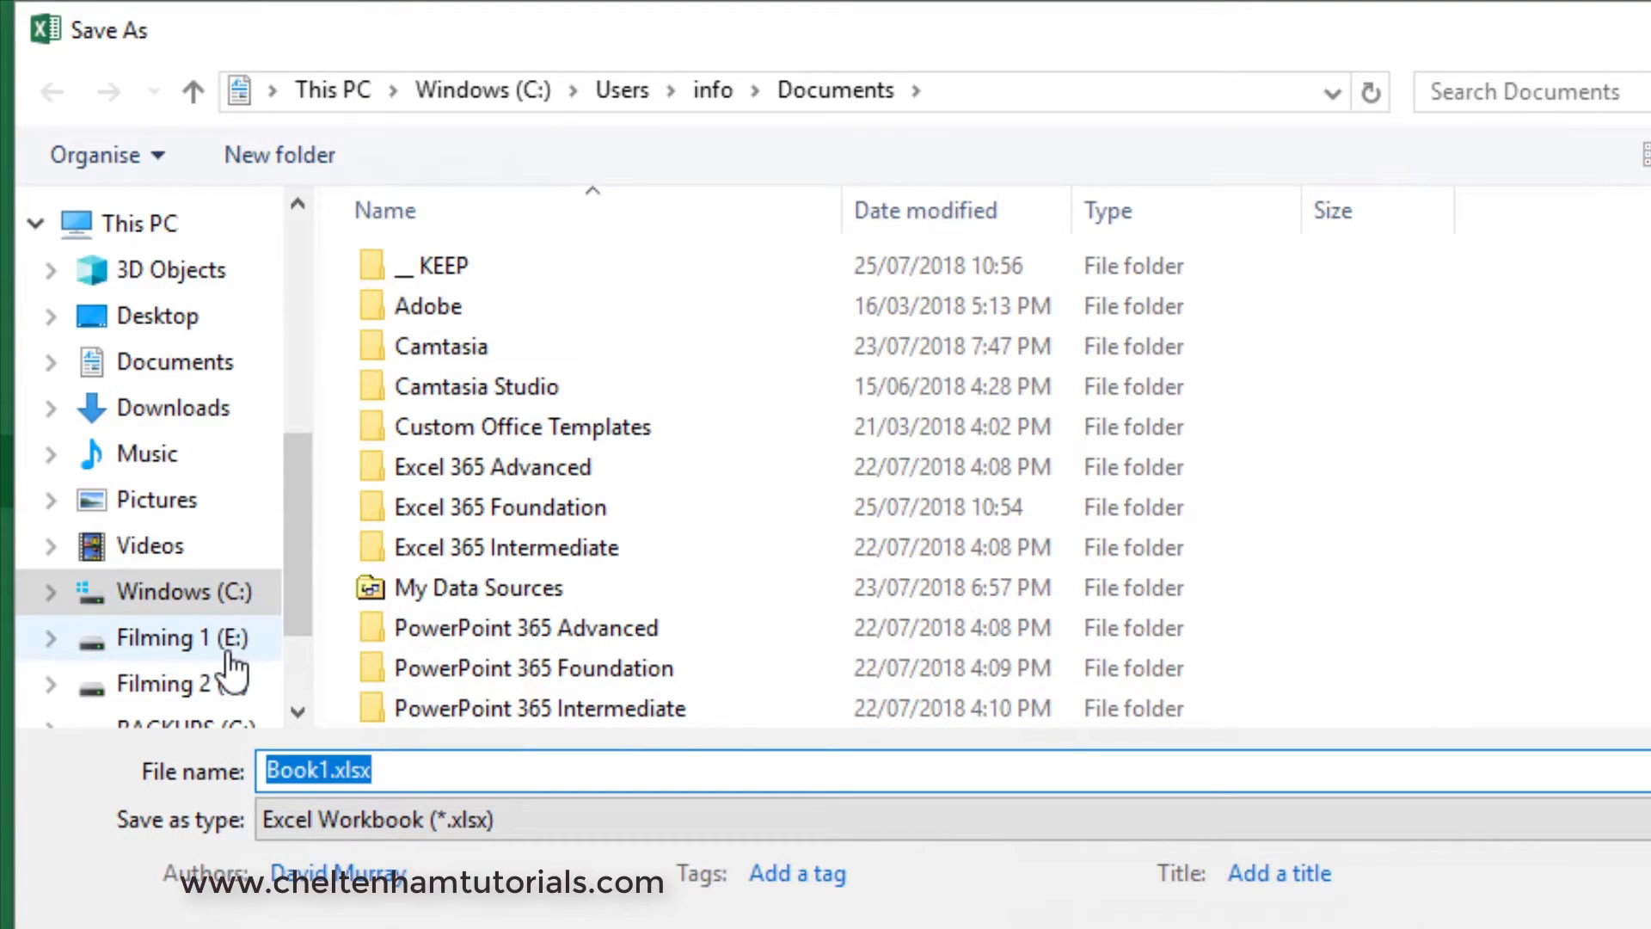
{"action": "left_click", "coordinate": [196, 371]}
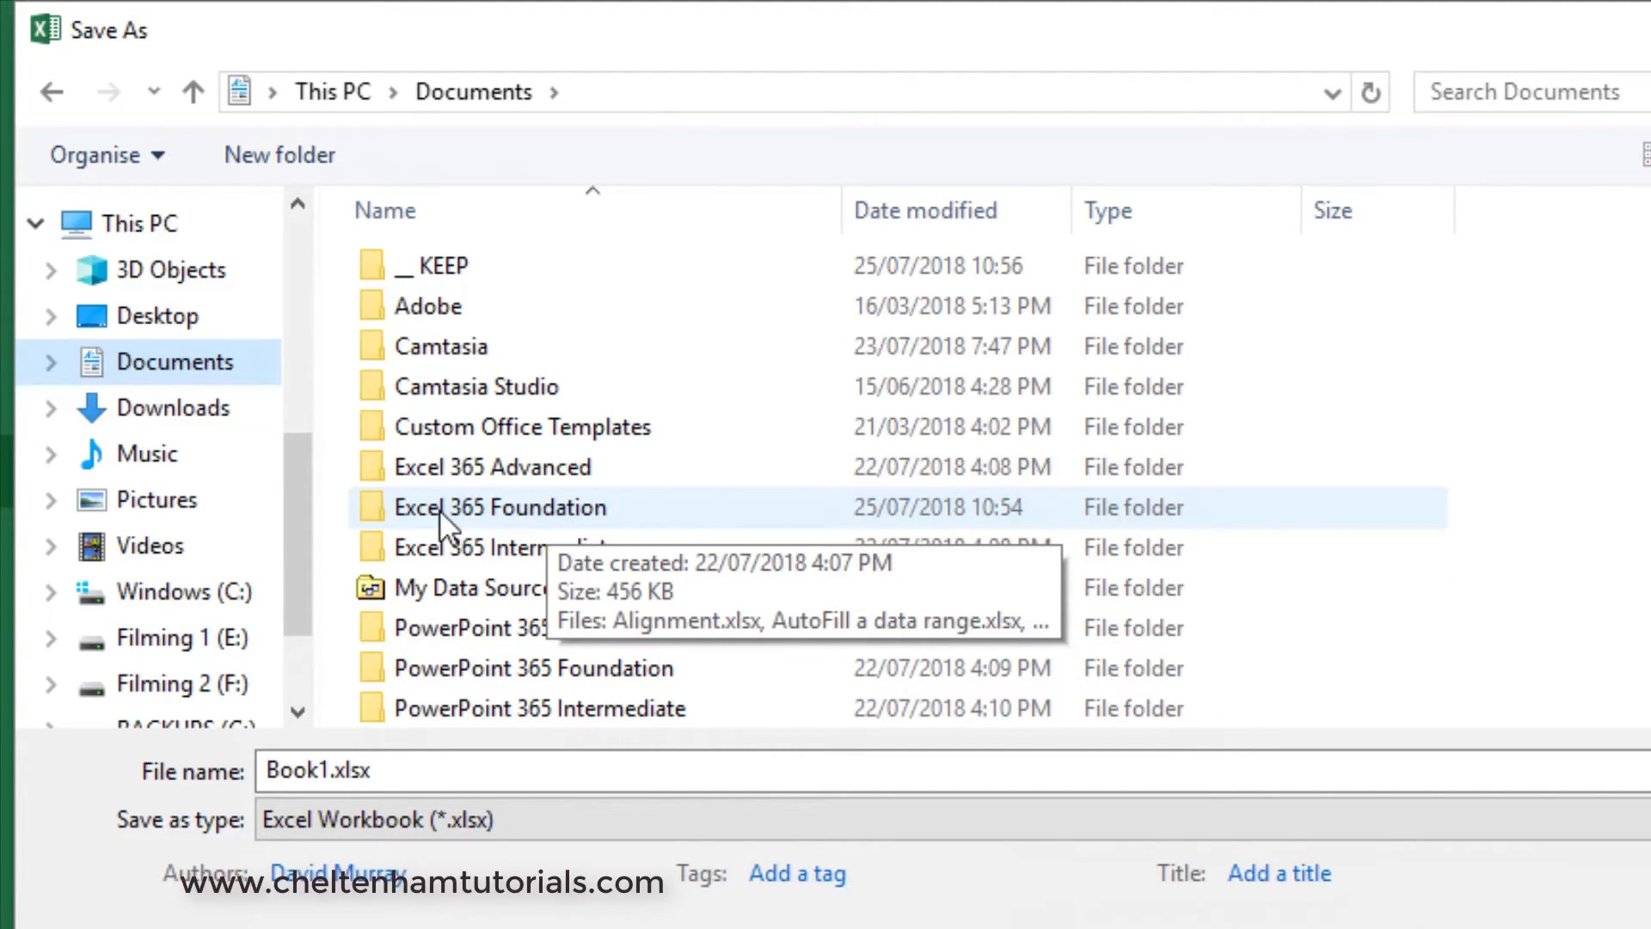
{"action": "double_click", "coordinate": [545, 512]}
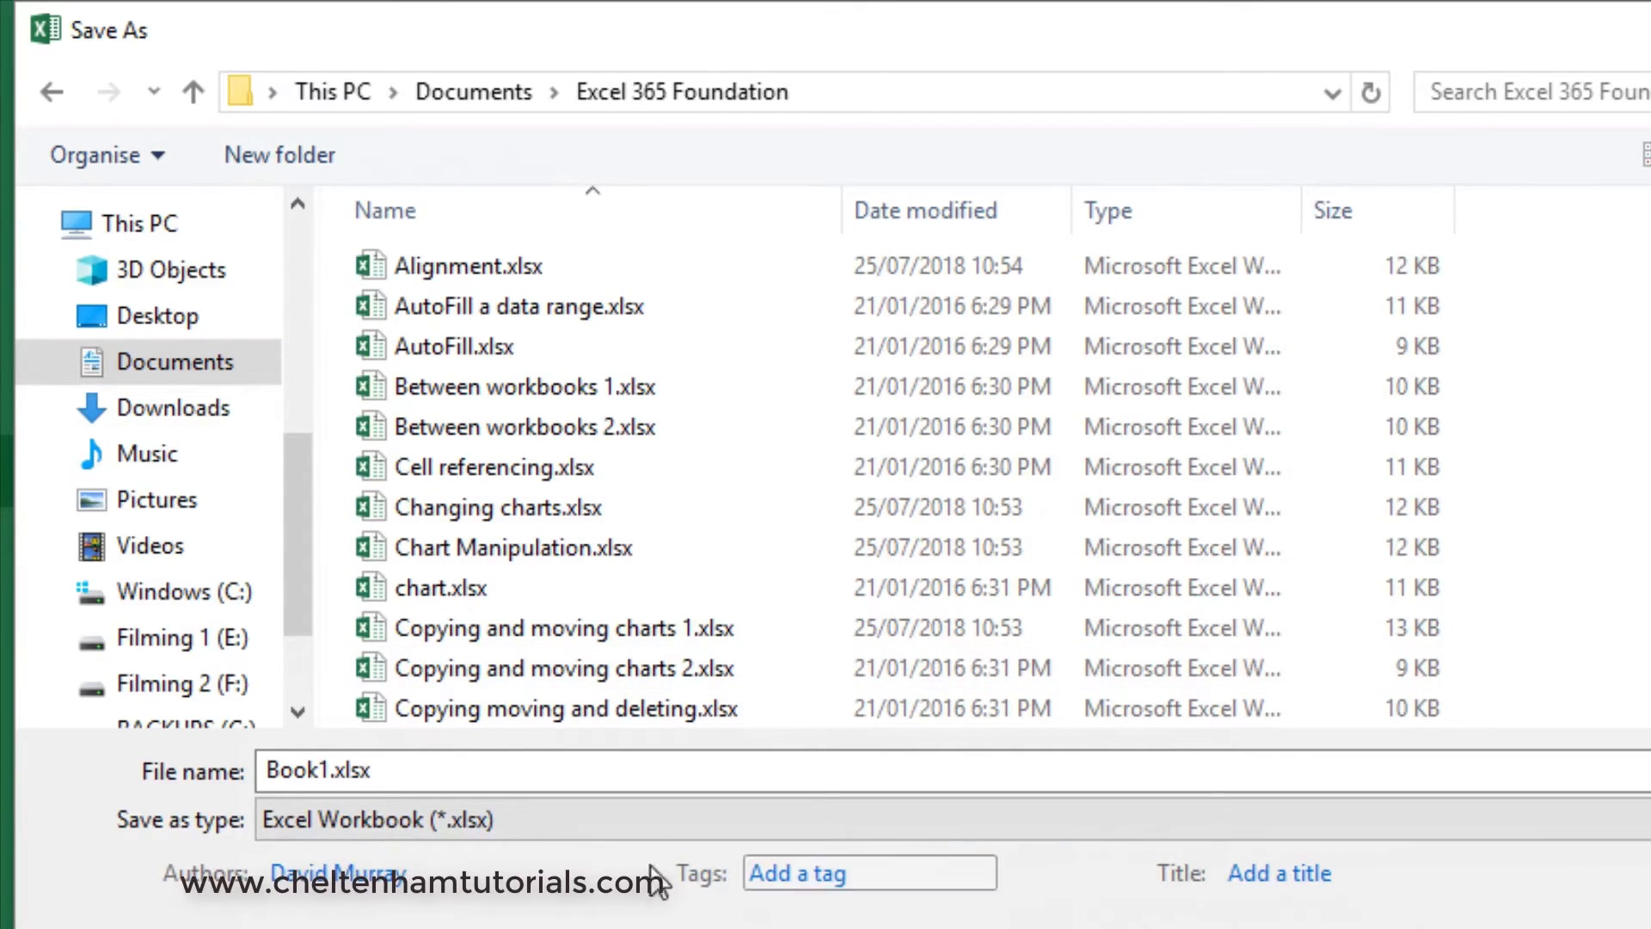
- Name the file My First Workbook.xlsx and save it in the Excel 365 Foundation folder
{"action": "left_click", "coordinate": [324, 768]}
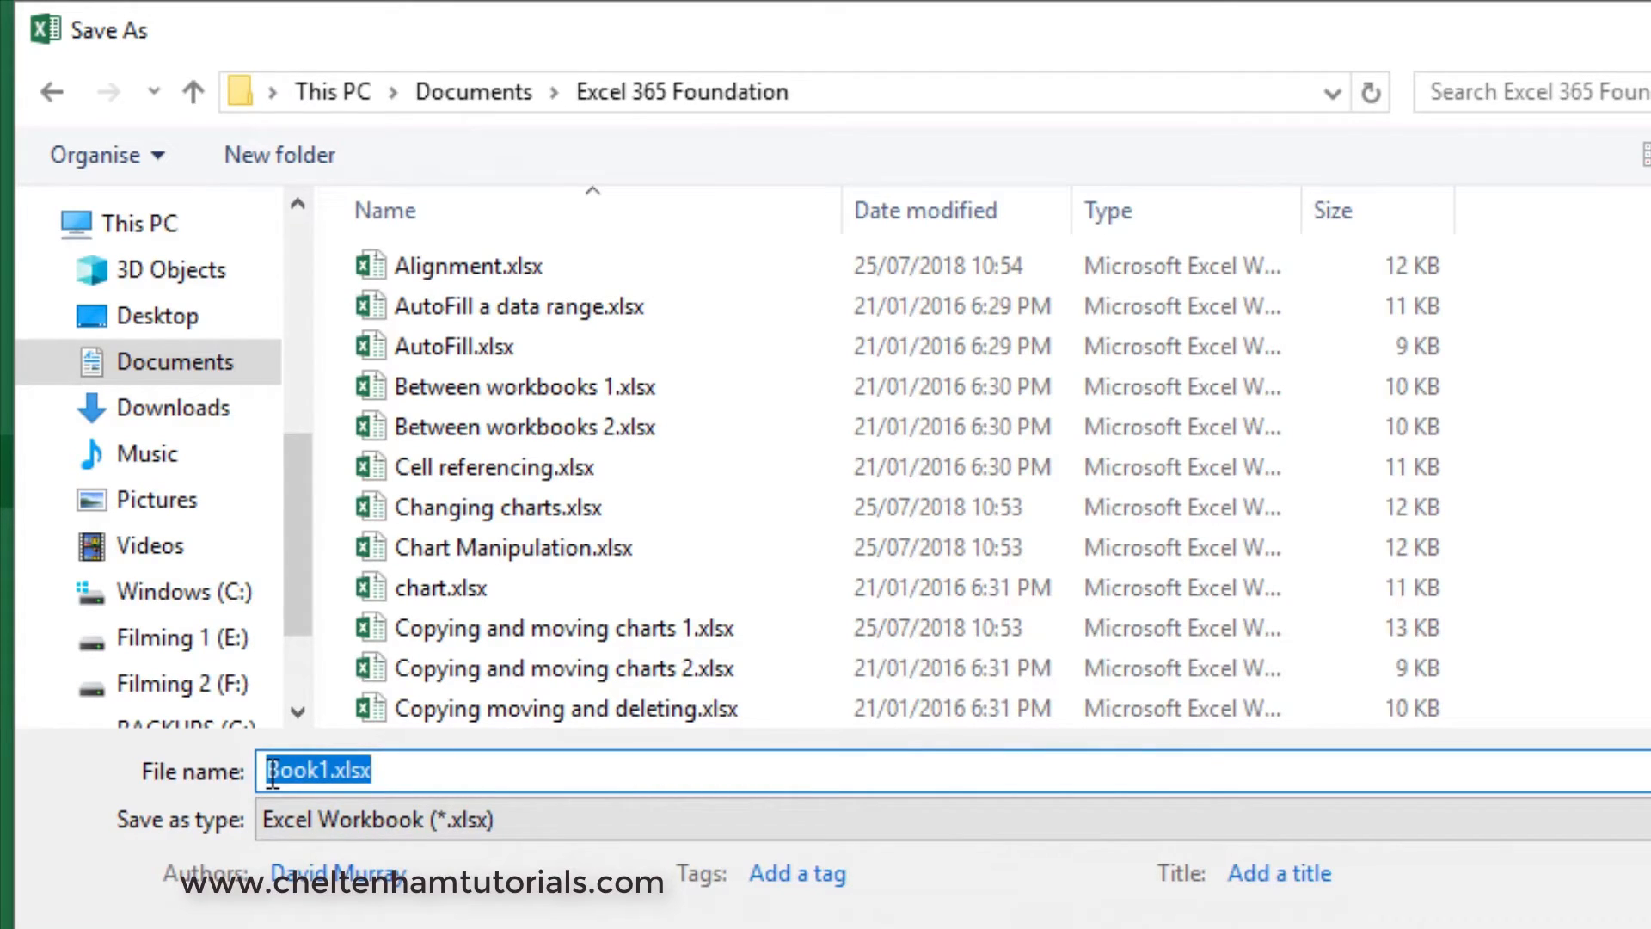
{"action": "key", "text": "Home"}
{"action": "key", "text": "Delete"}
{"action": "key", "text": "Delete"}
{"action": "key", "text": "Delete"}
{"action": "key", "text": "Delete"}
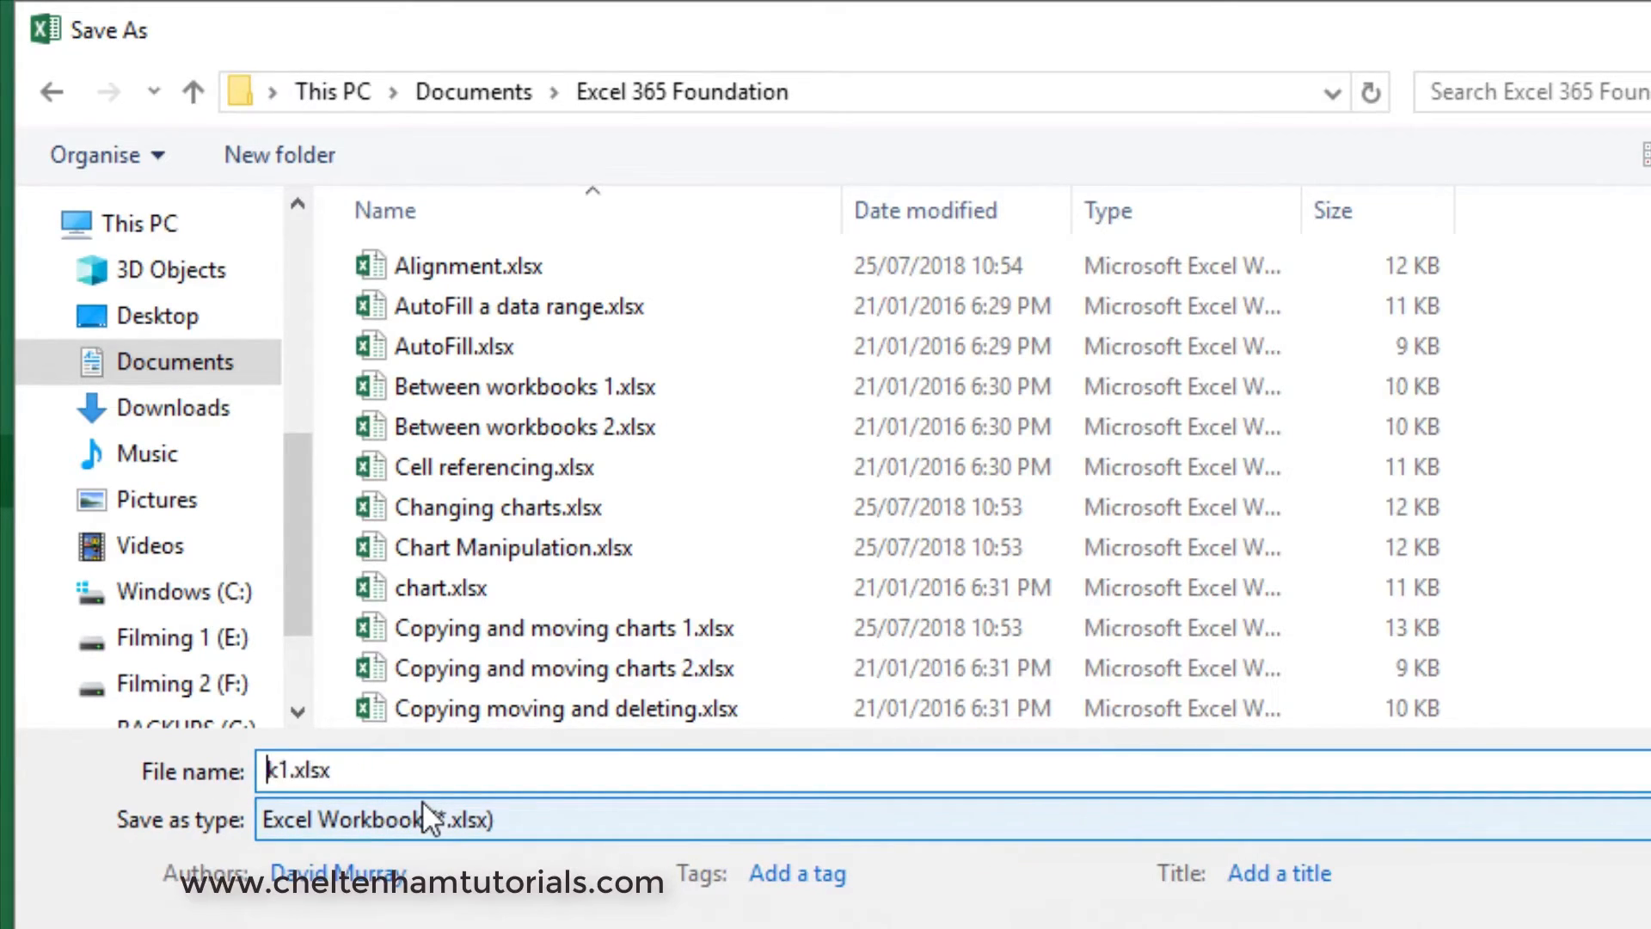
{"action": "key", "text": "Delete"}
{"action": "type", "text": "My First Wor"}
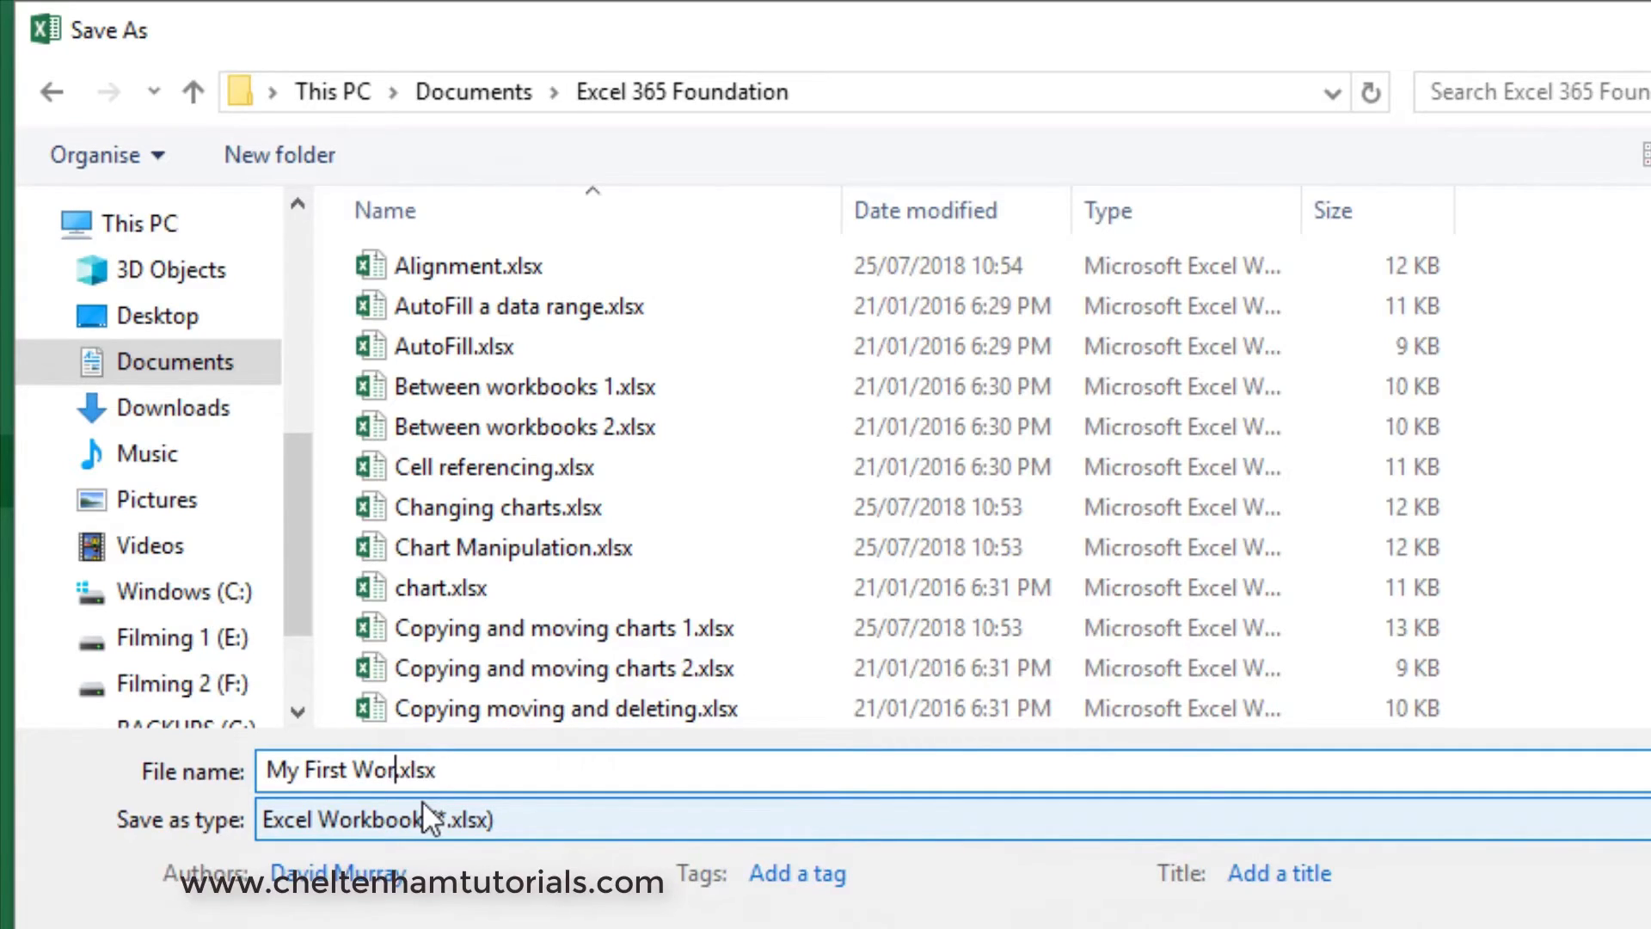
{"action": "type", "text": "kbook"}
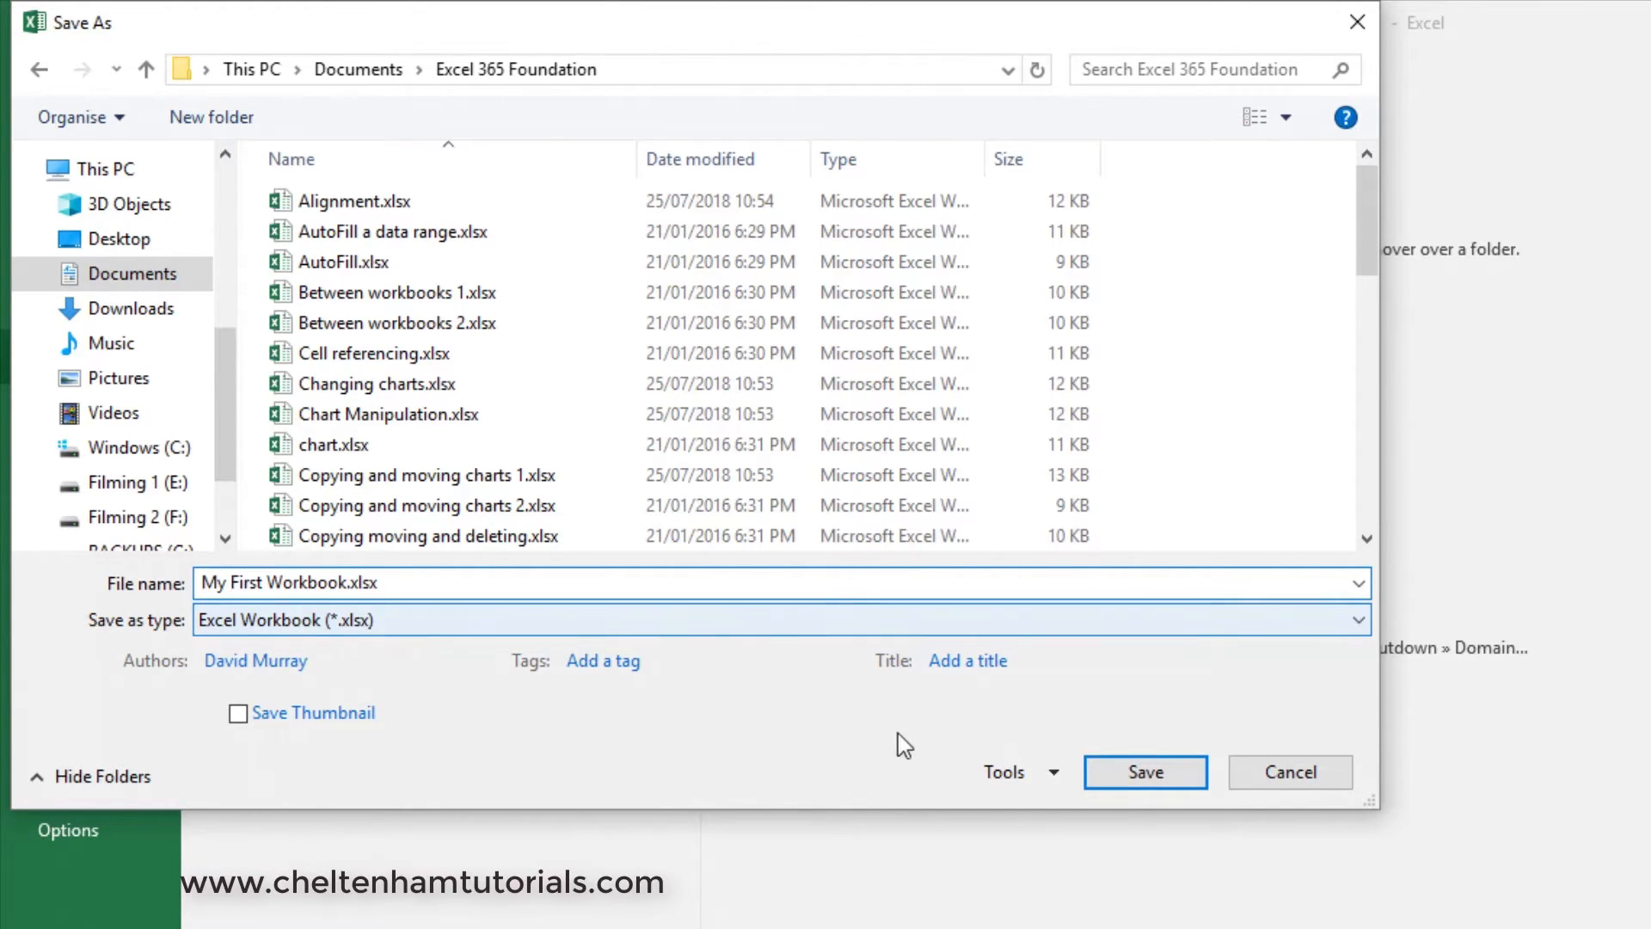
{"action": "left_click", "coordinate": [1144, 774]}
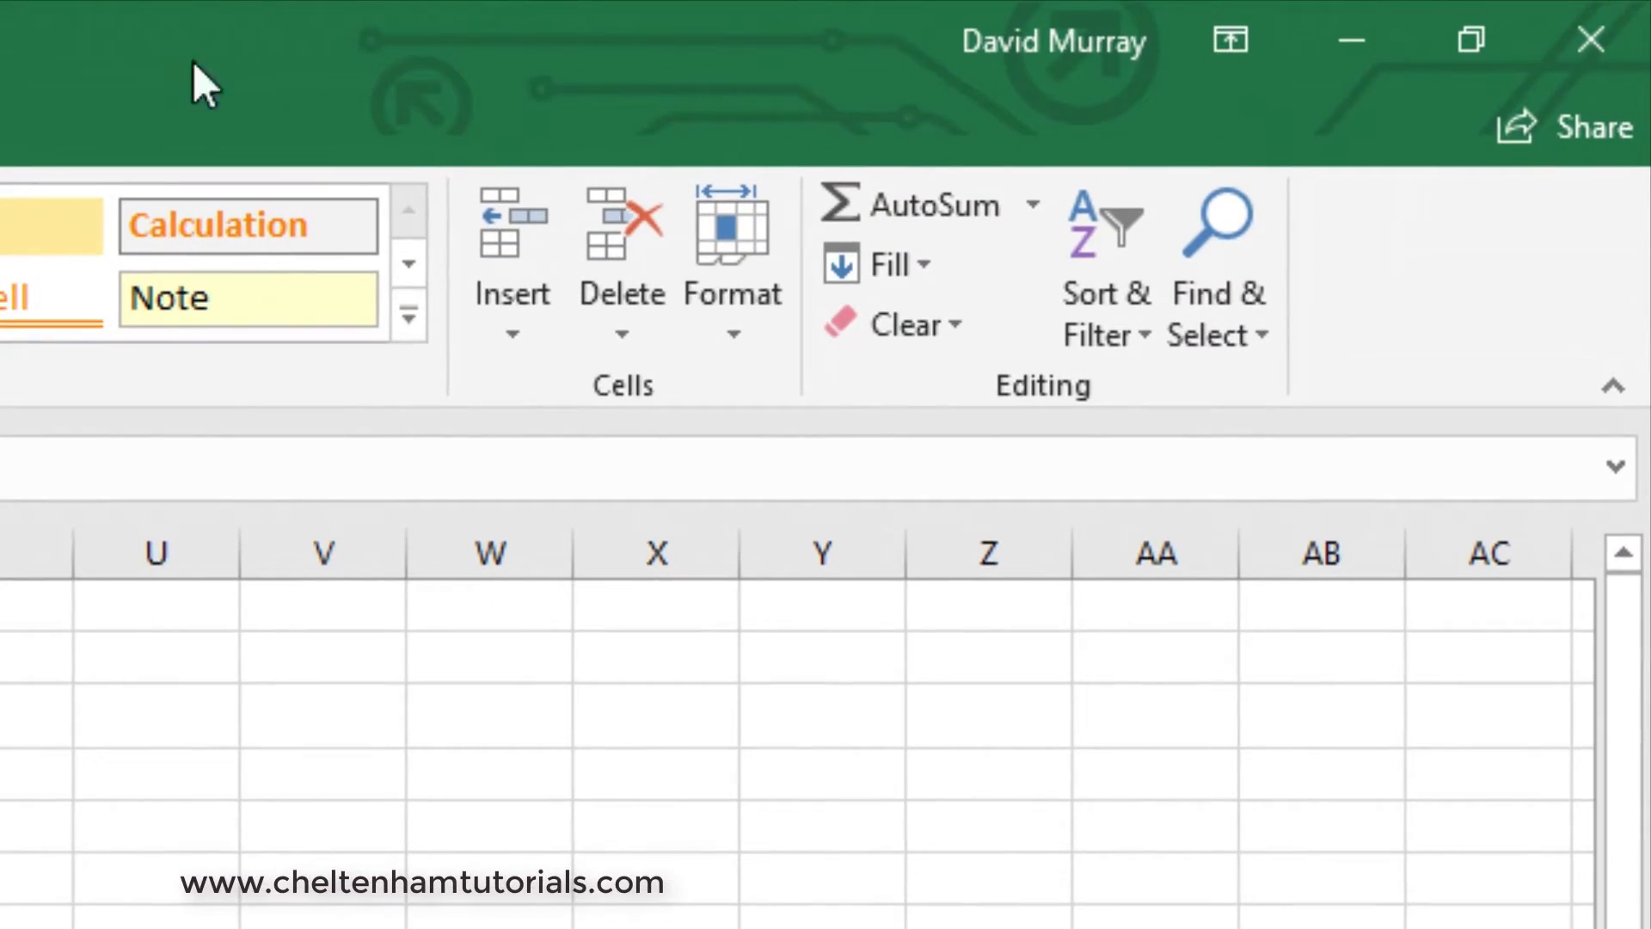
- Close the workbook together with Excel and start Excel again
{"action": "left_click", "coordinate": [1591, 40]}
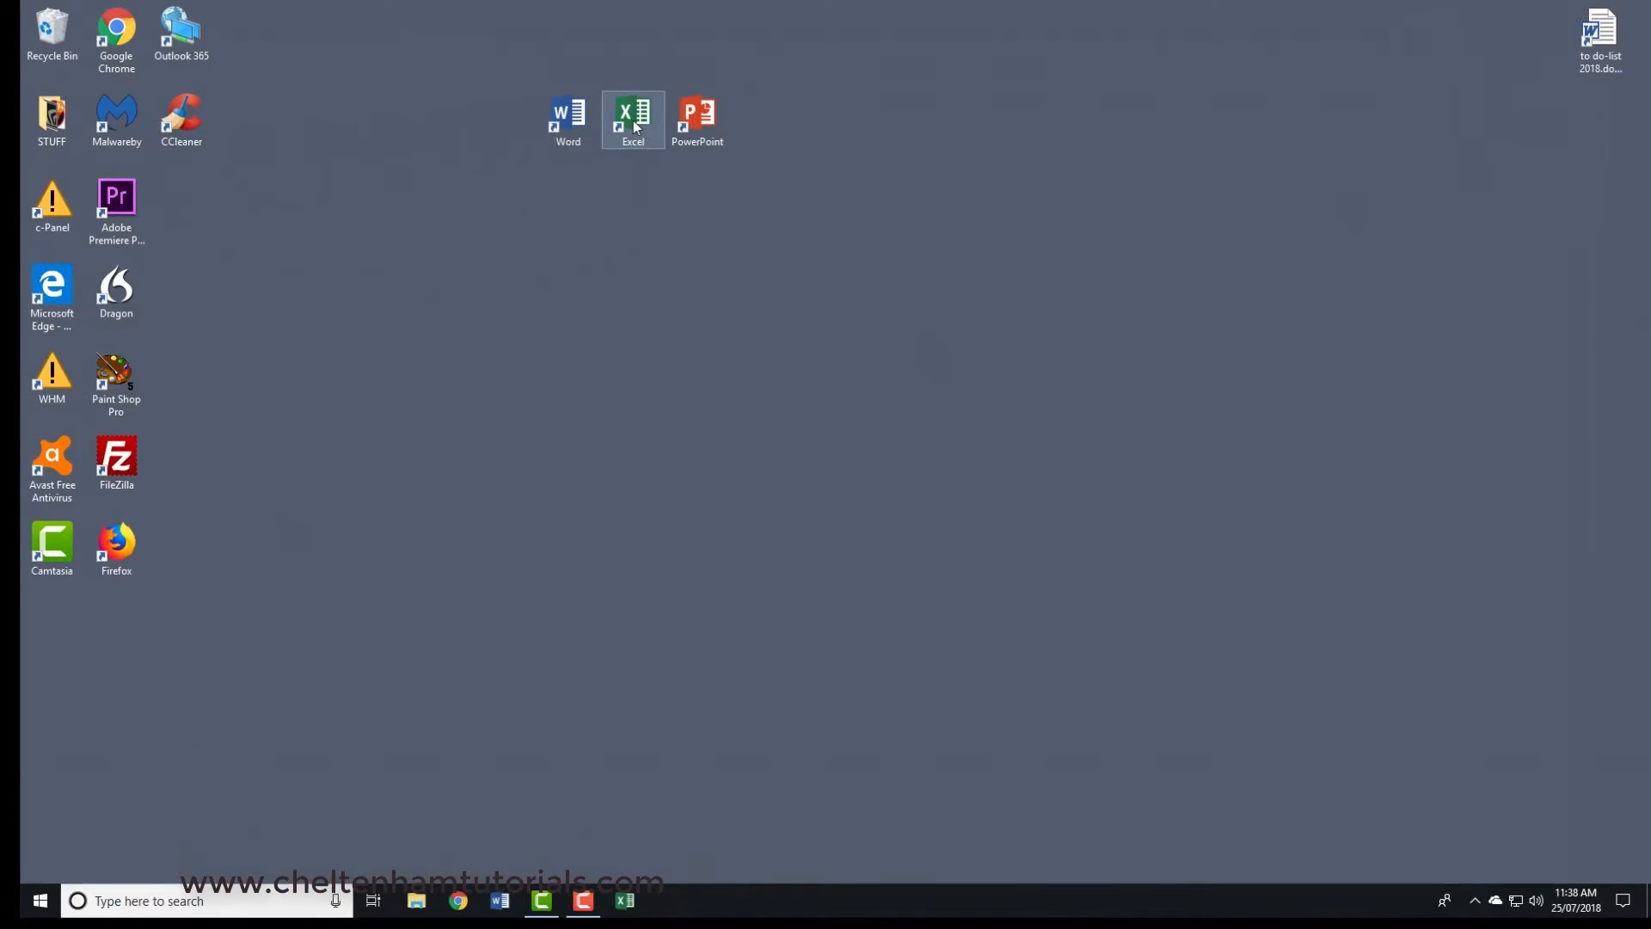
{"action": "double_click", "coordinate": [633, 120]}
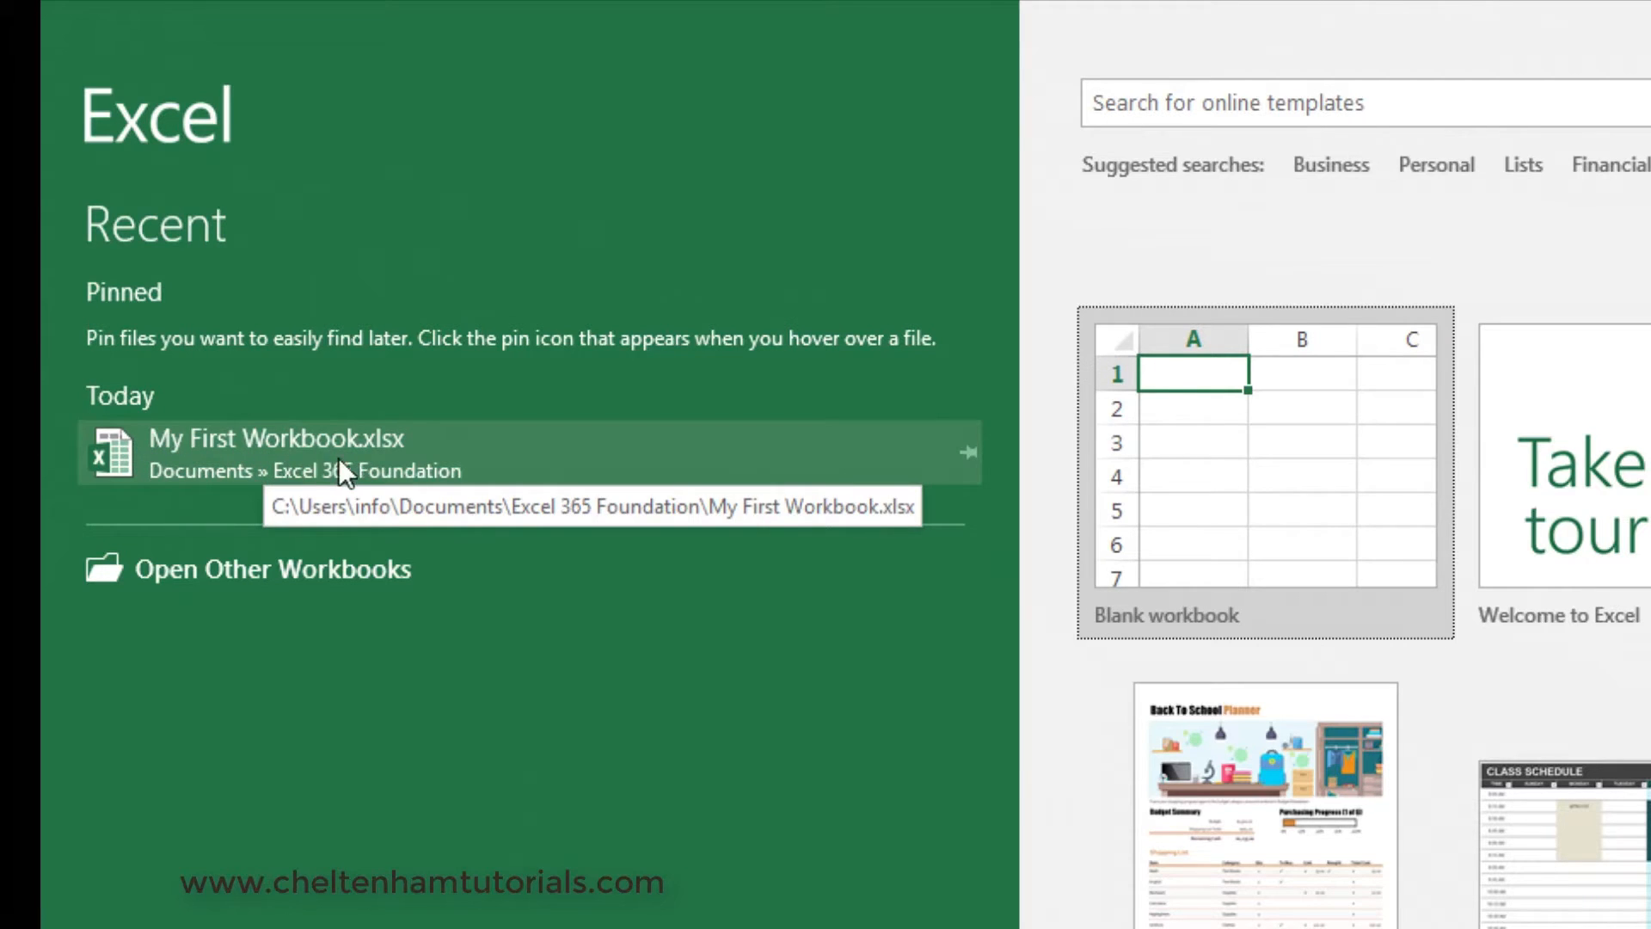
- Browse to the Excel 365 Foundation folder in Documents and open My First Workbook.xlsx
{"action": "left_click", "coordinate": [198, 581]}
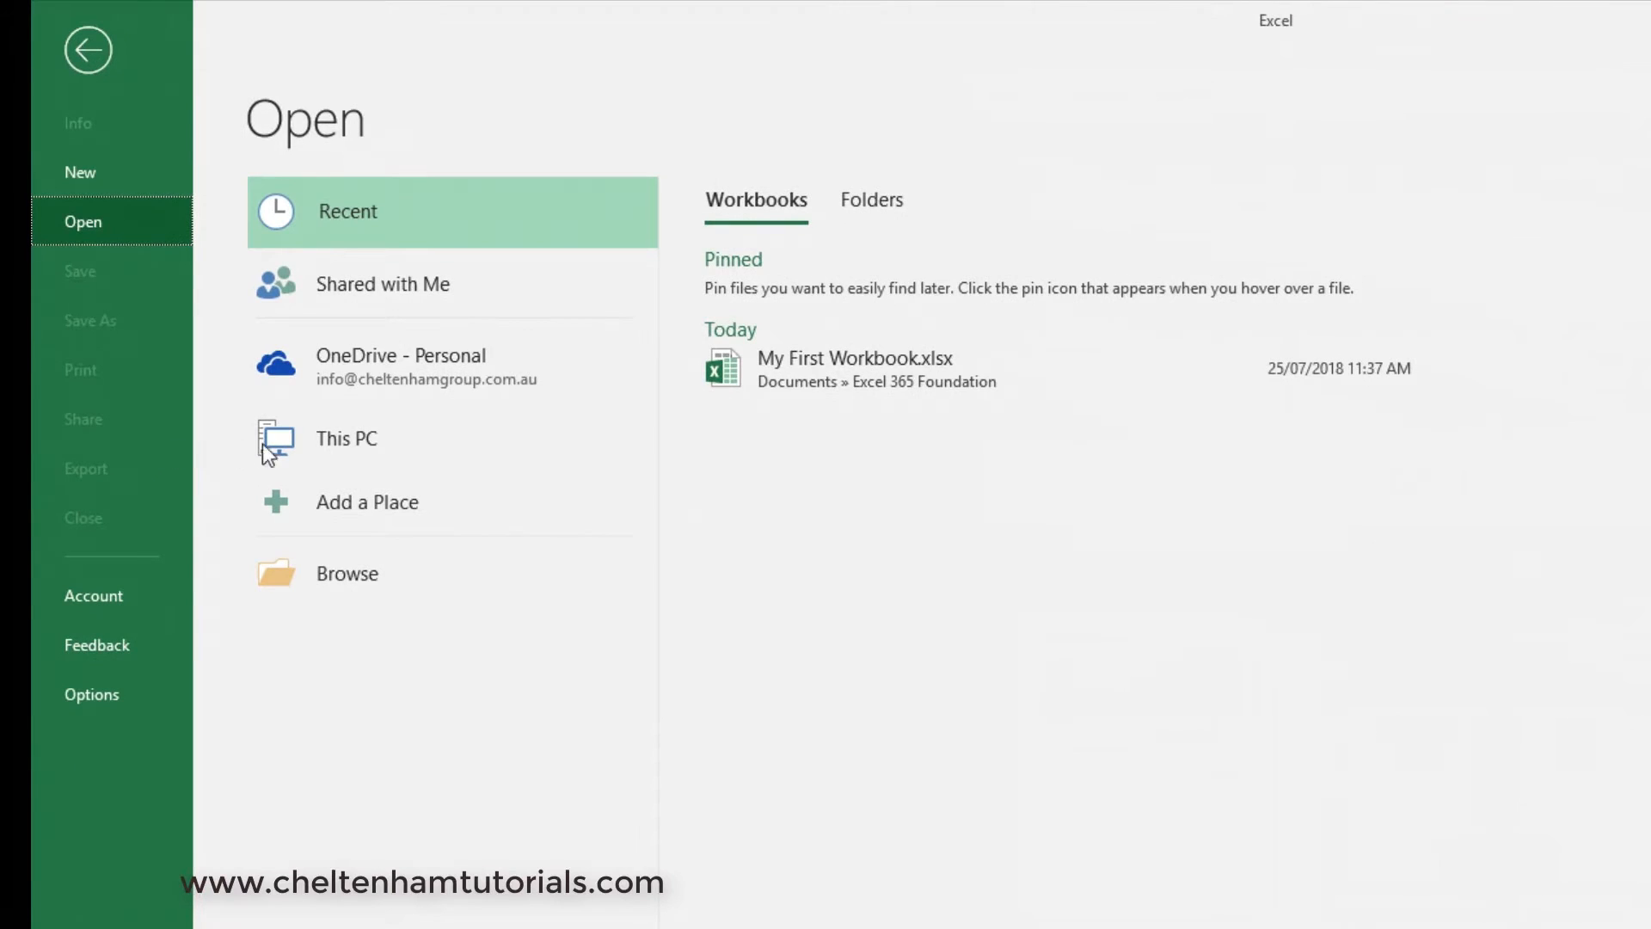
{"action": "left_click", "coordinate": [349, 568]}
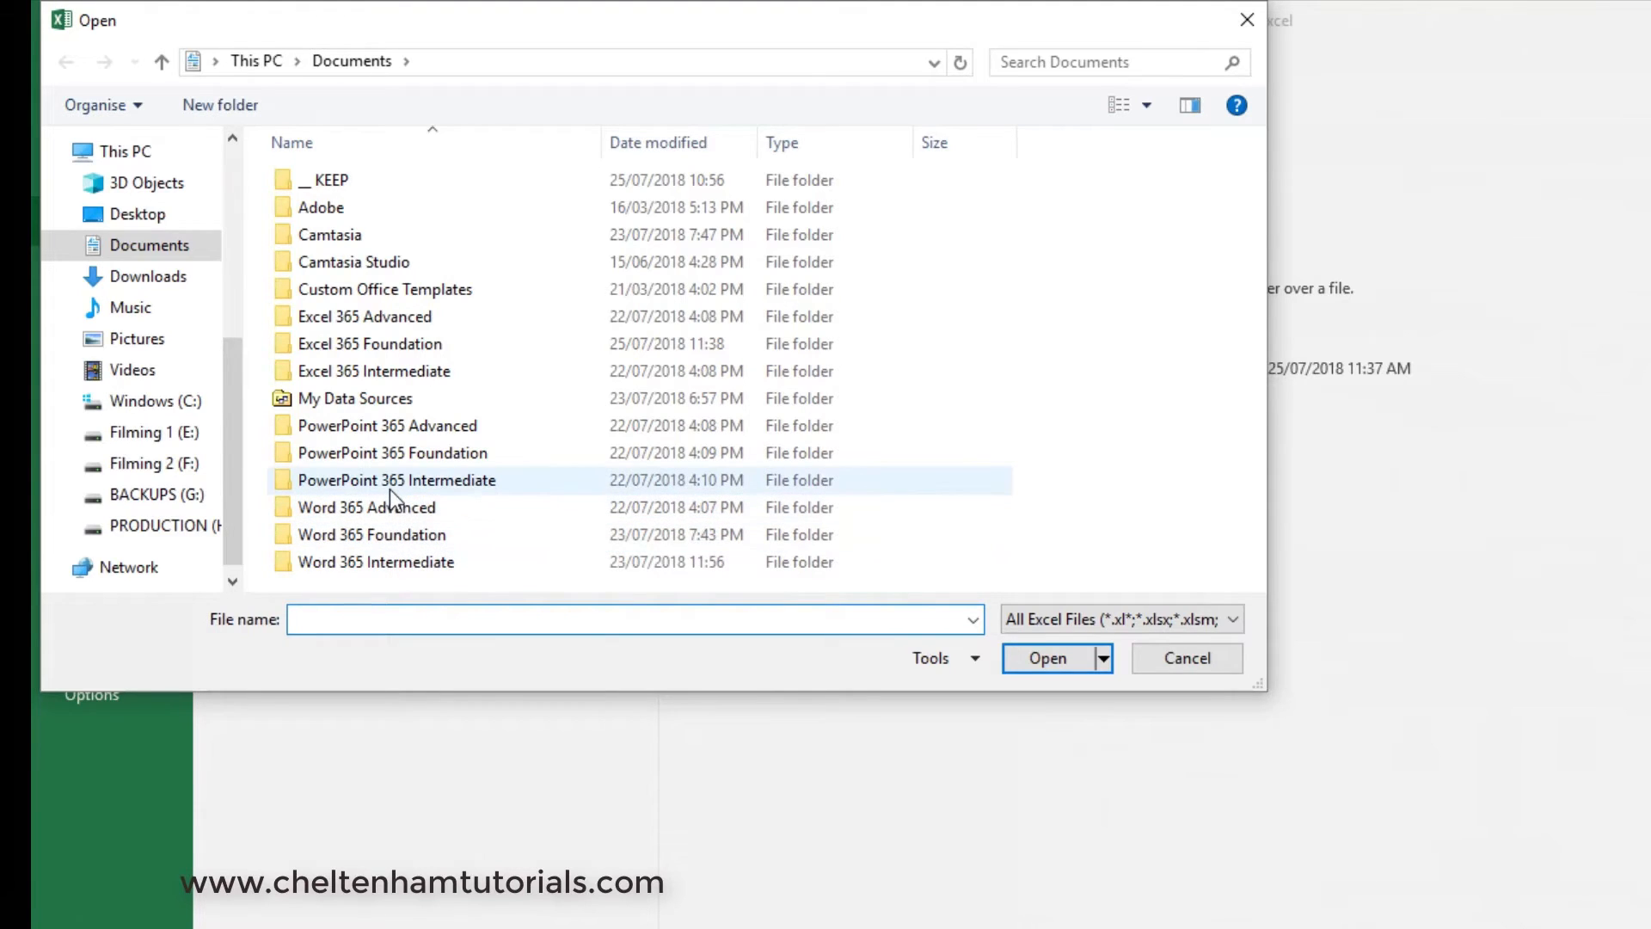
{"action": "double_click", "coordinate": [384, 345]}
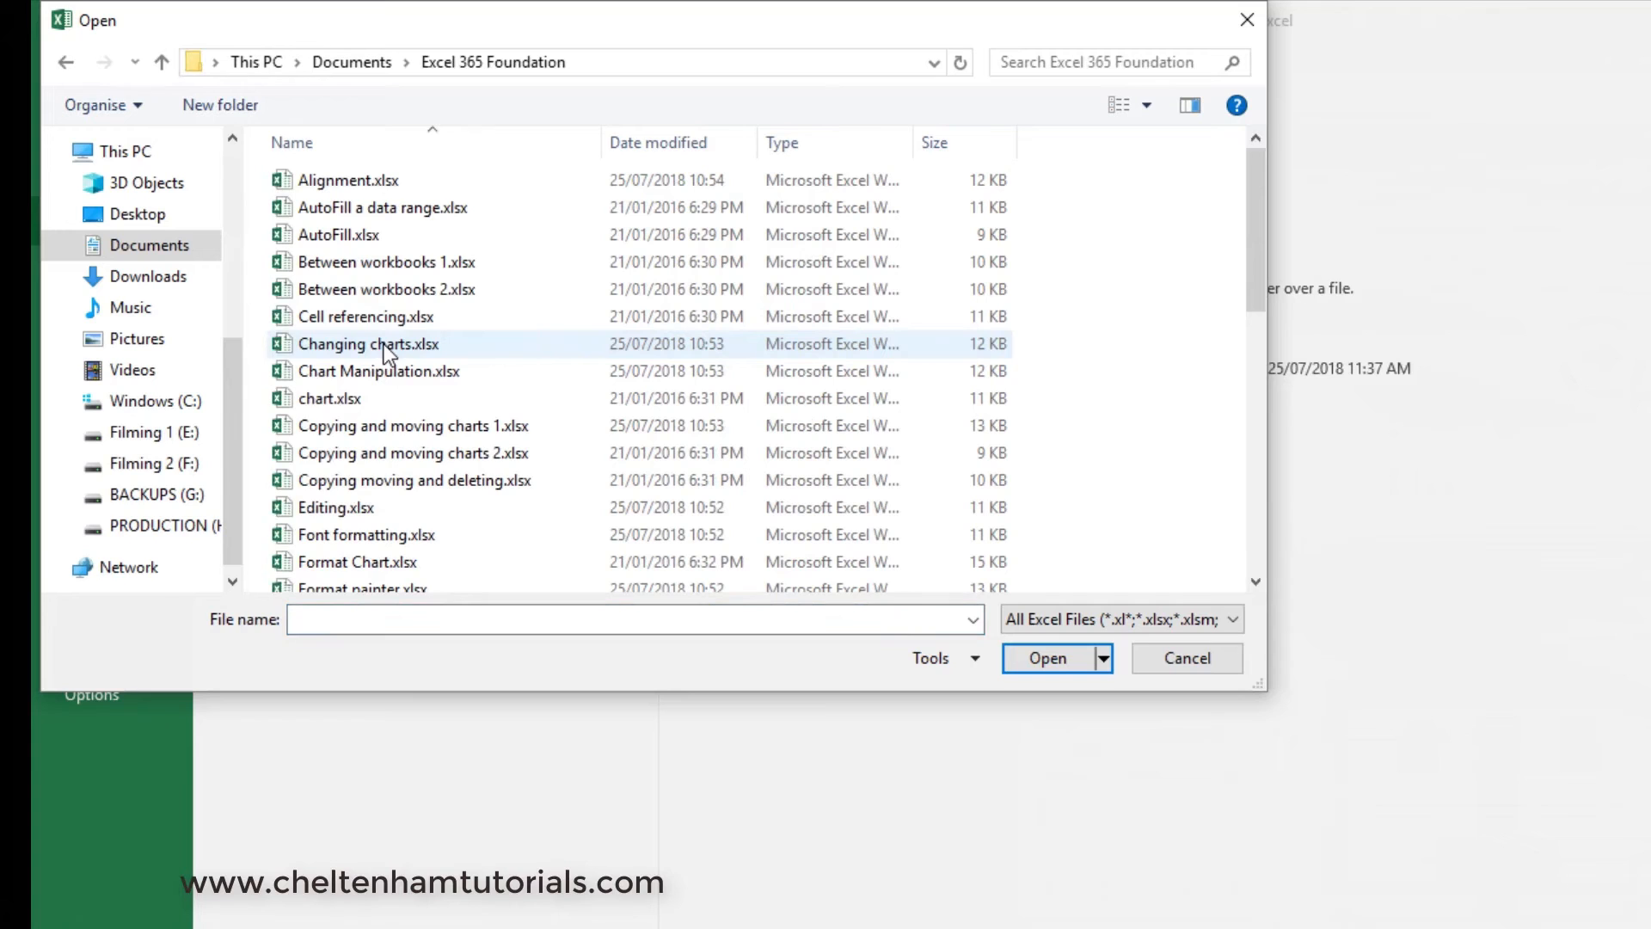
{"action": "scroll", "coordinate": [430, 360], "scroll_direction": "down", "scroll_amount": 1}
{"action": "scroll", "coordinate": [430, 359], "scroll_direction": "down", "scroll_amount": 4}
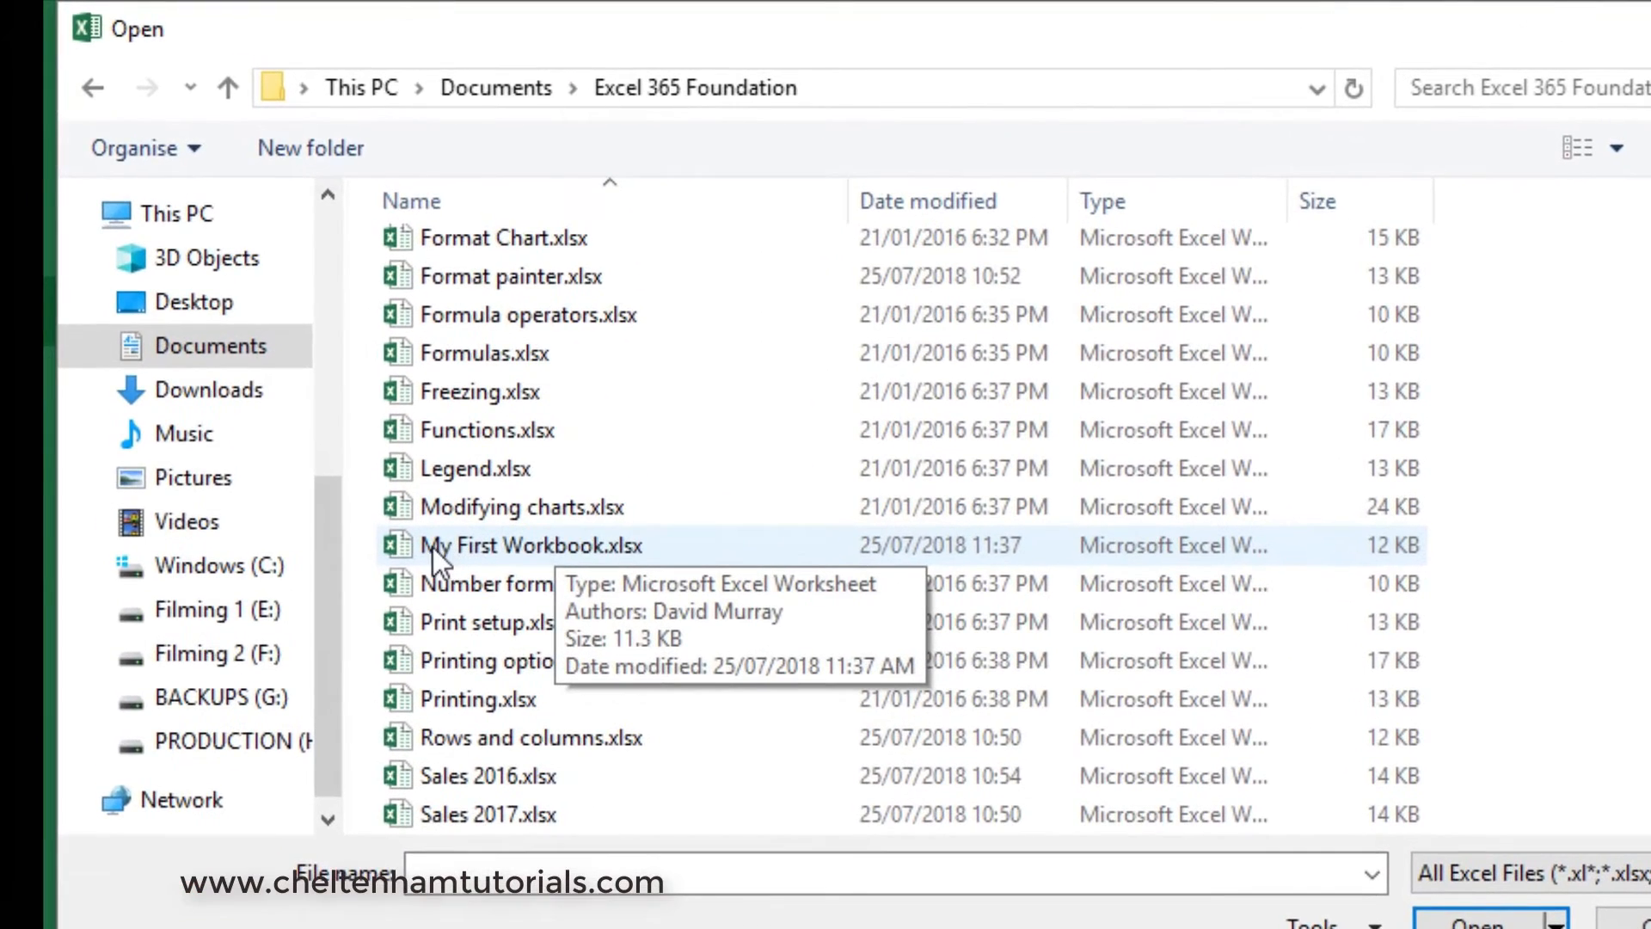
{"action": "left_click", "coordinate": [464, 546]}
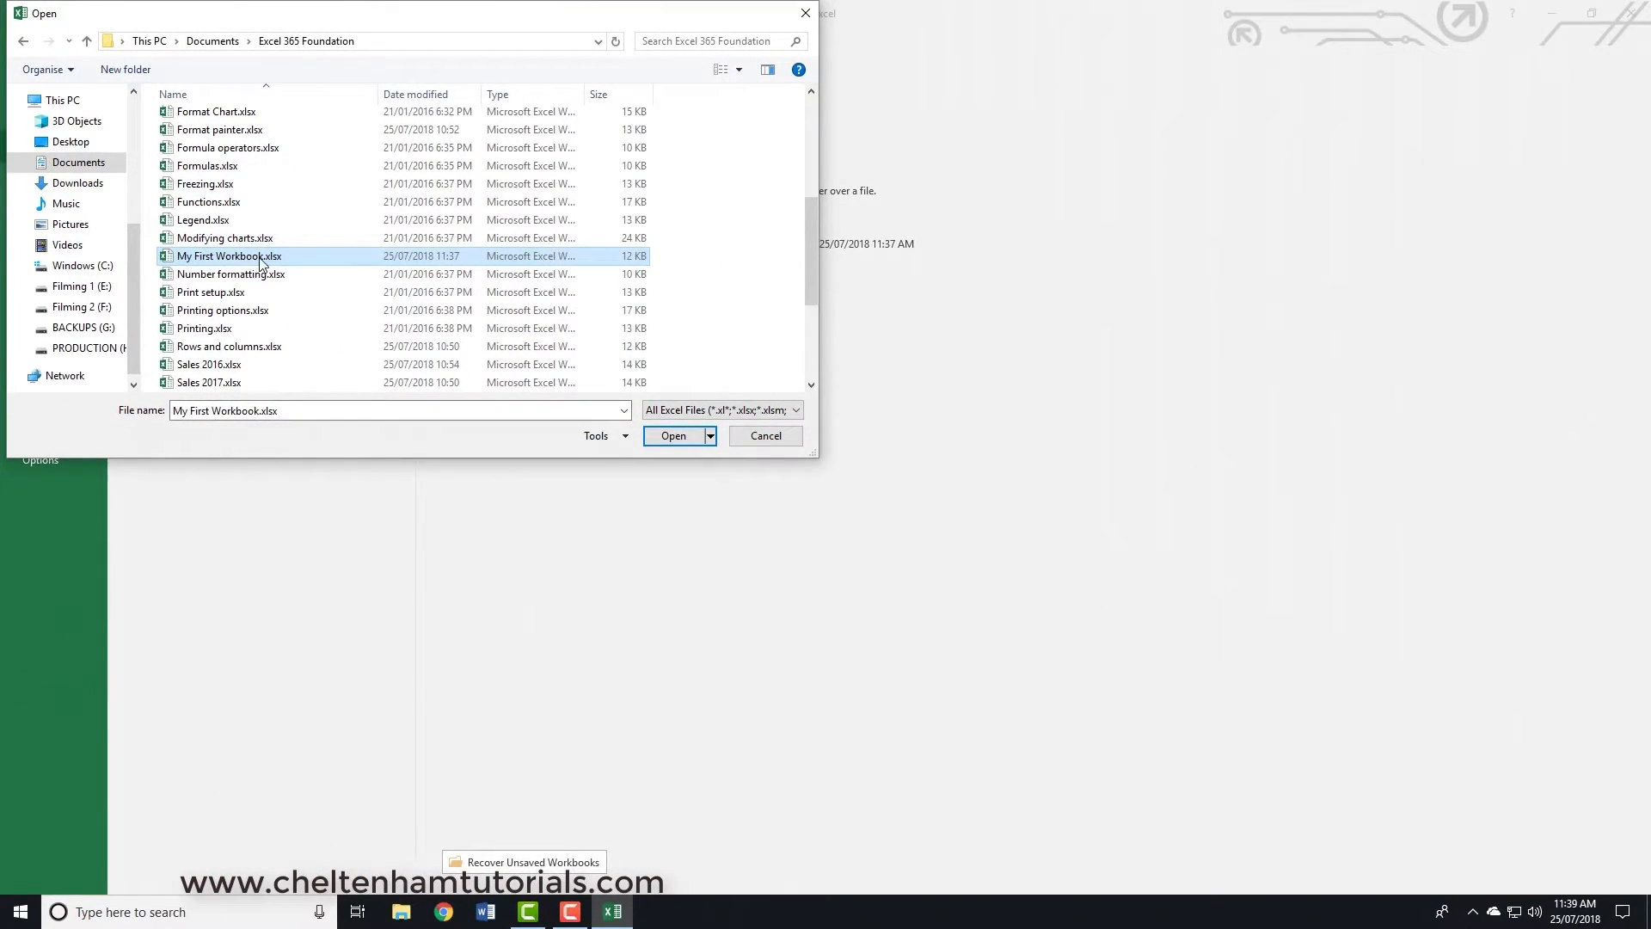
{"action": "left_click", "coordinate": [676, 436]}
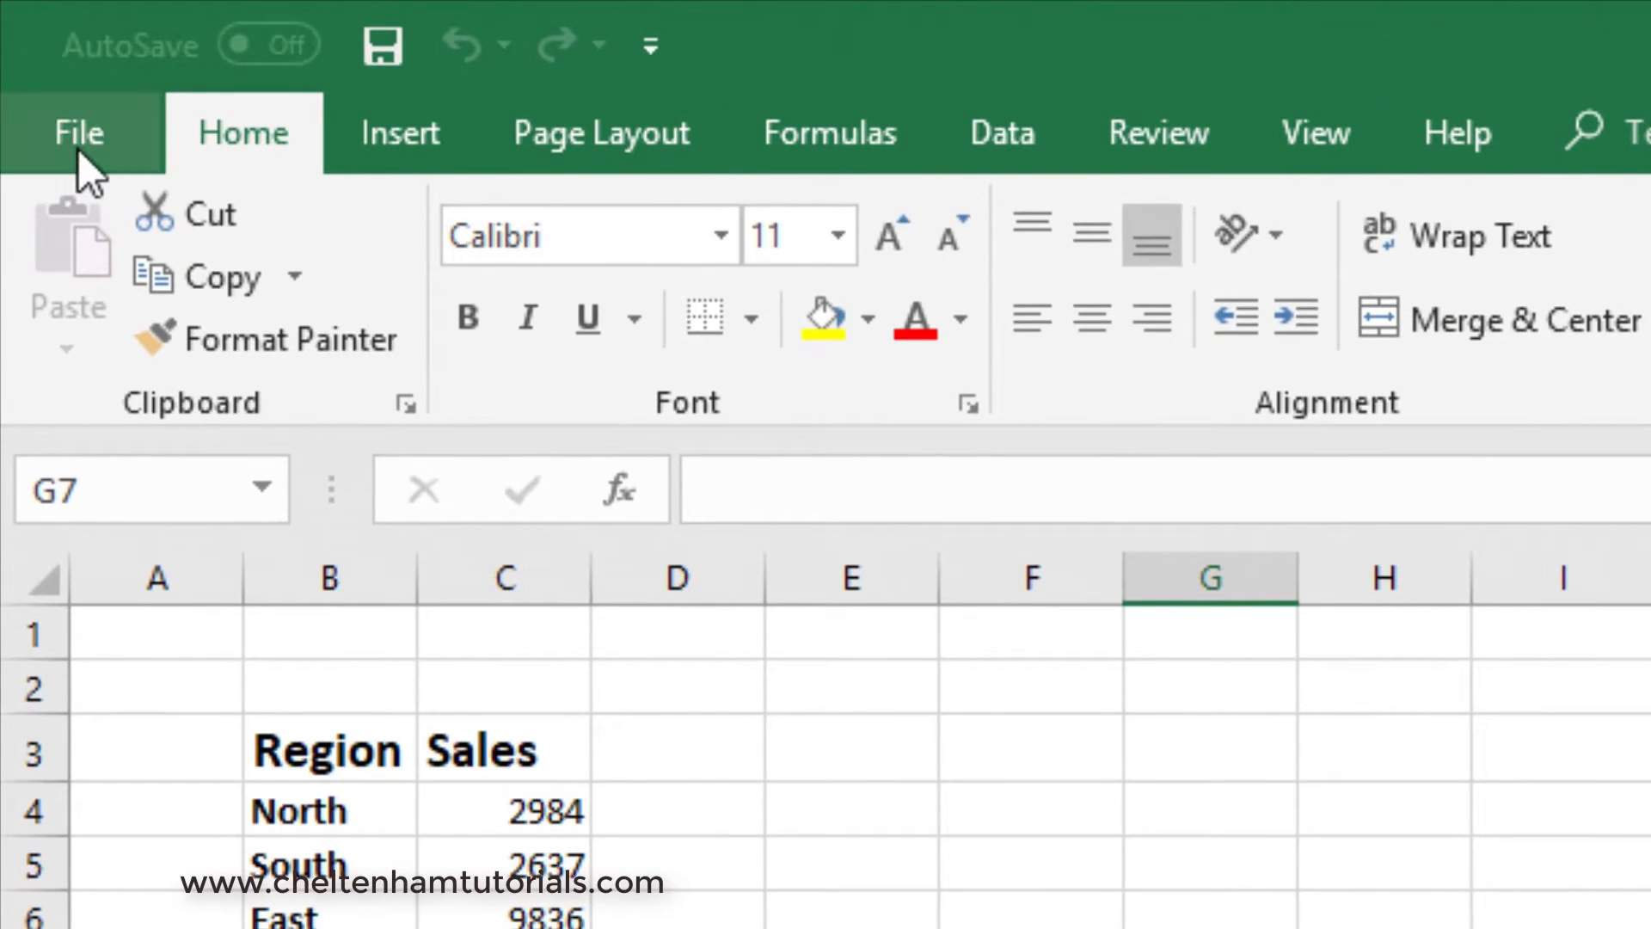
- Start opening further workbooks and browse to Documents, Excel 365 Foundation
{"action": "left_click", "coordinate": [75, 132]}
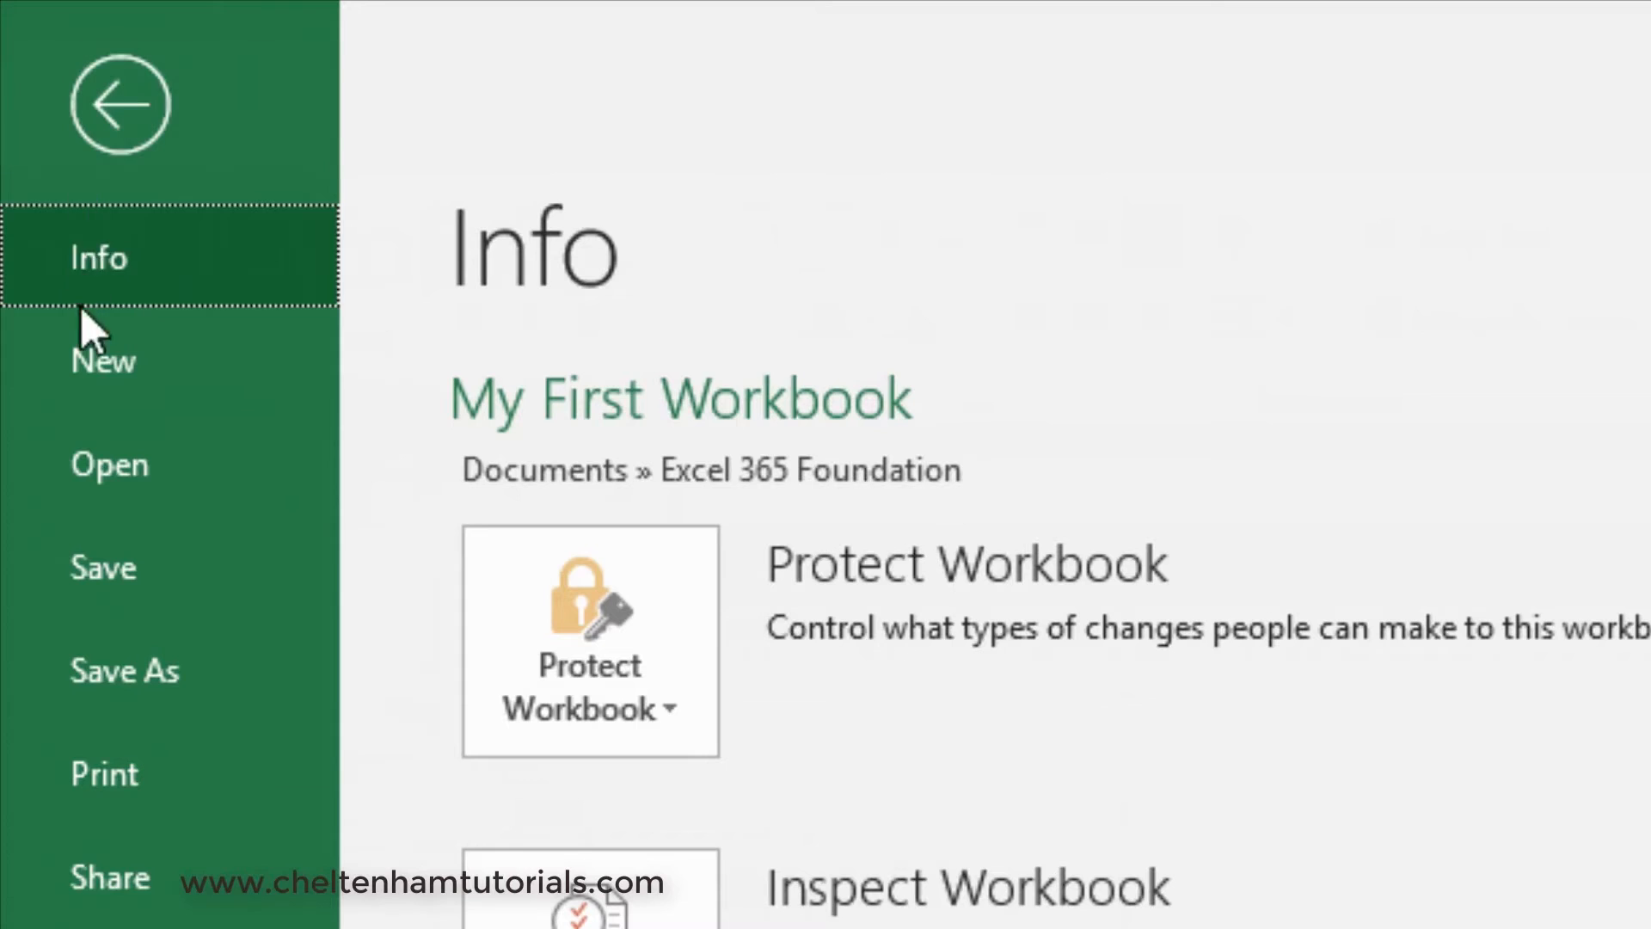
{"action": "left_click", "coordinate": [126, 464]}
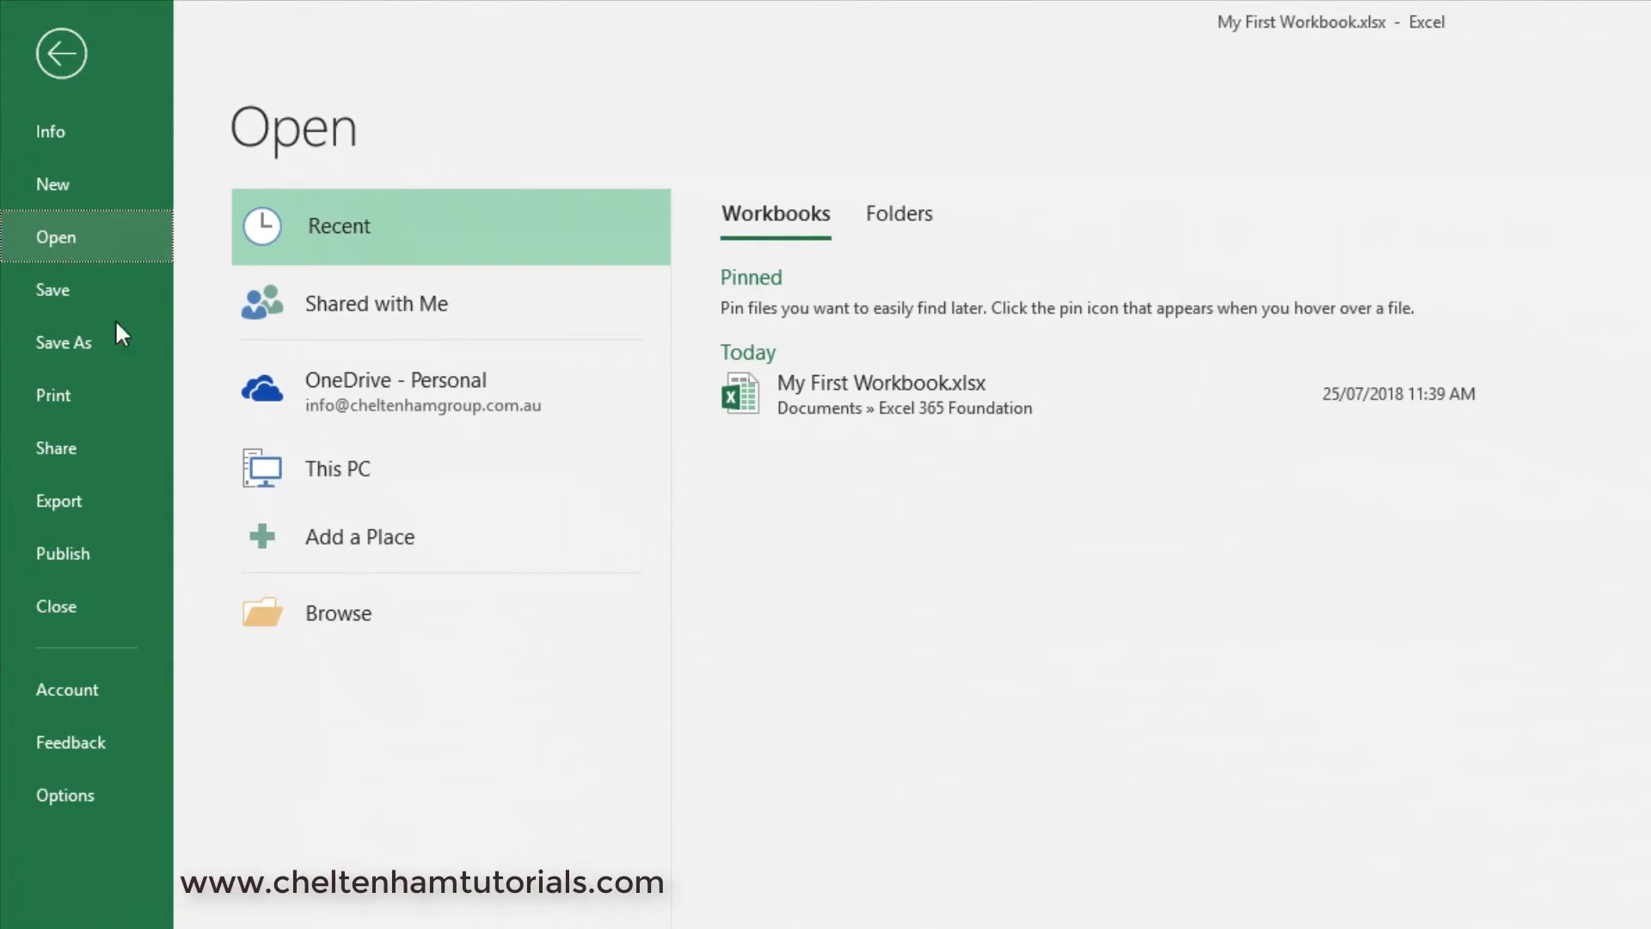
{"action": "left_click", "coordinate": [334, 614]}
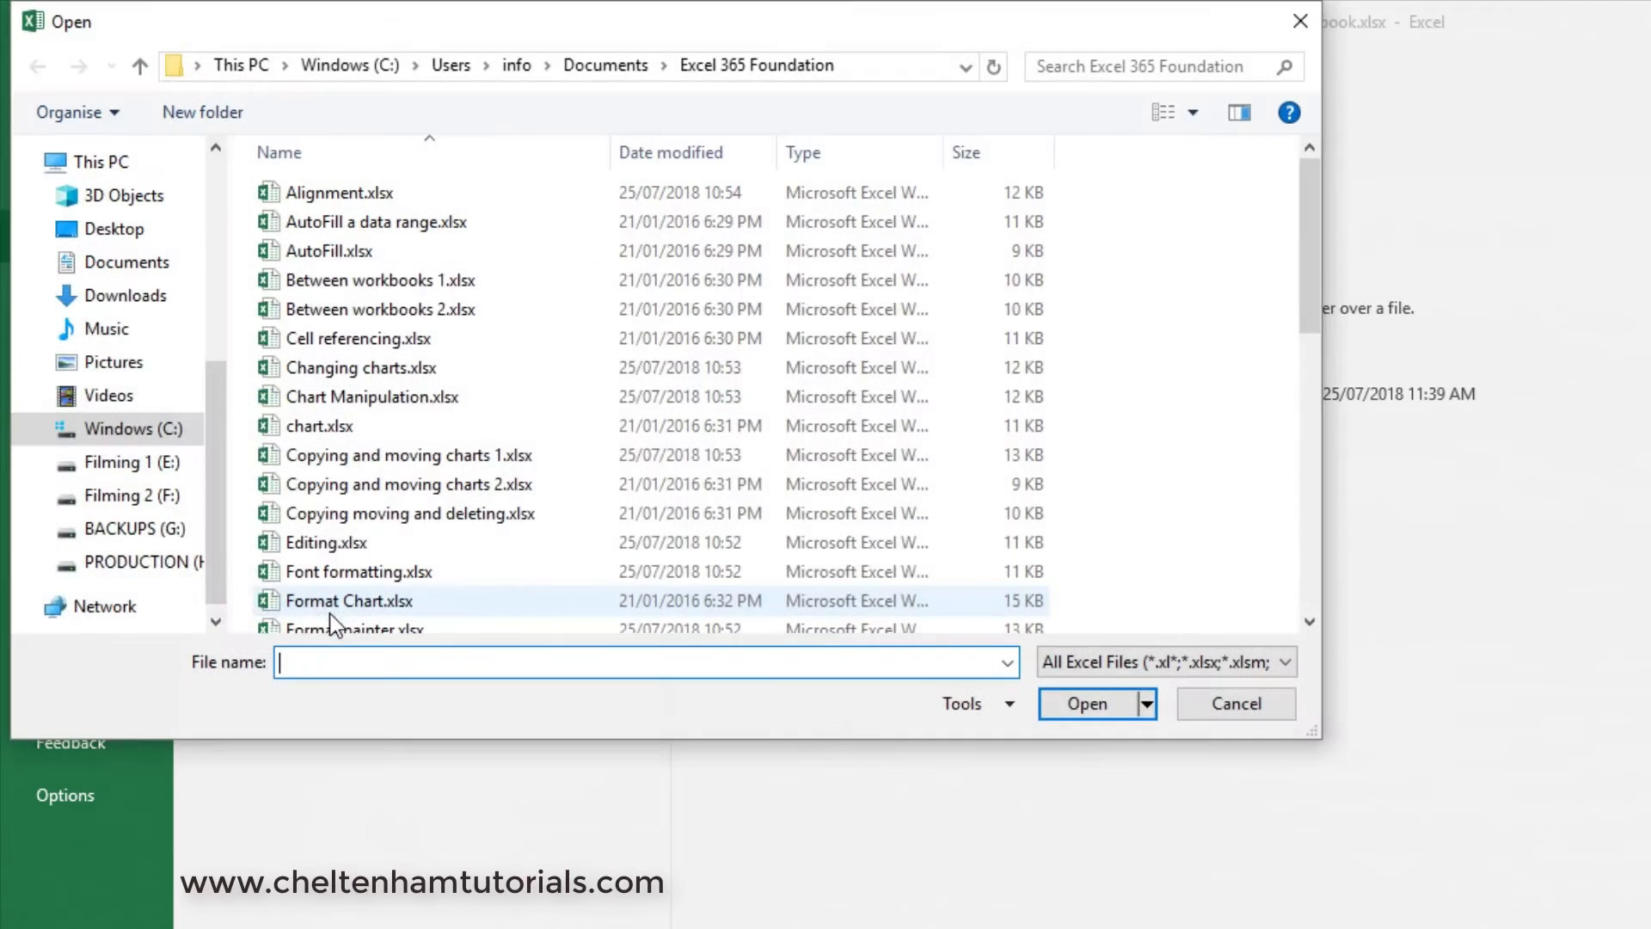
{"action": "left_click", "coordinate": [144, 270]}
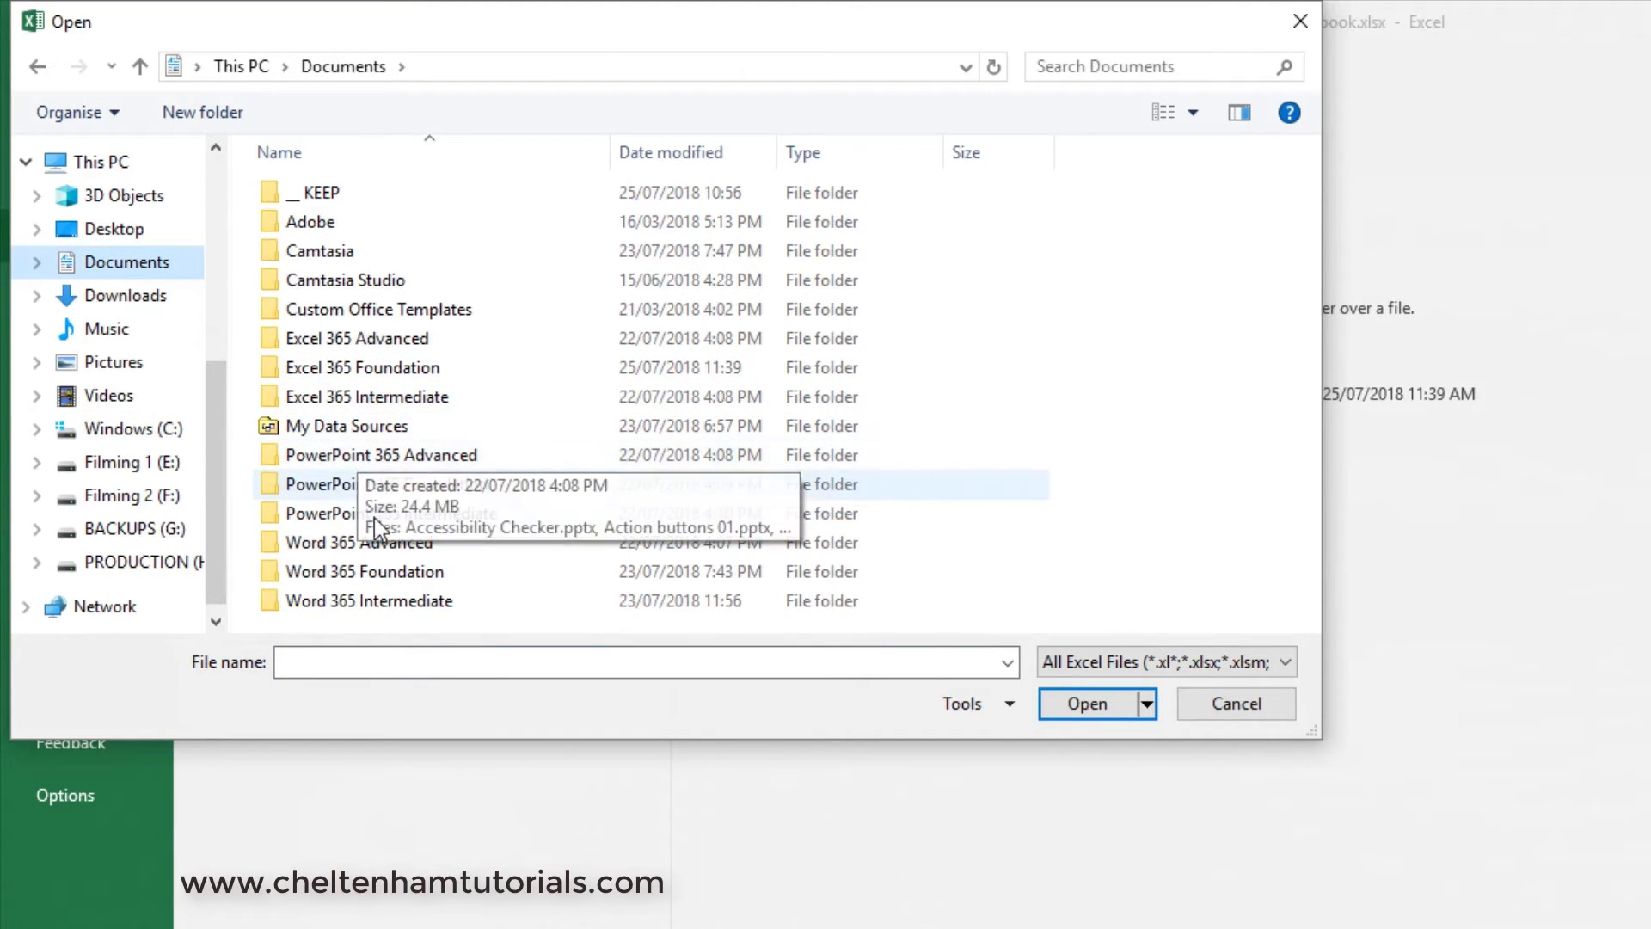
{"action": "double_click", "coordinate": [400, 368]}
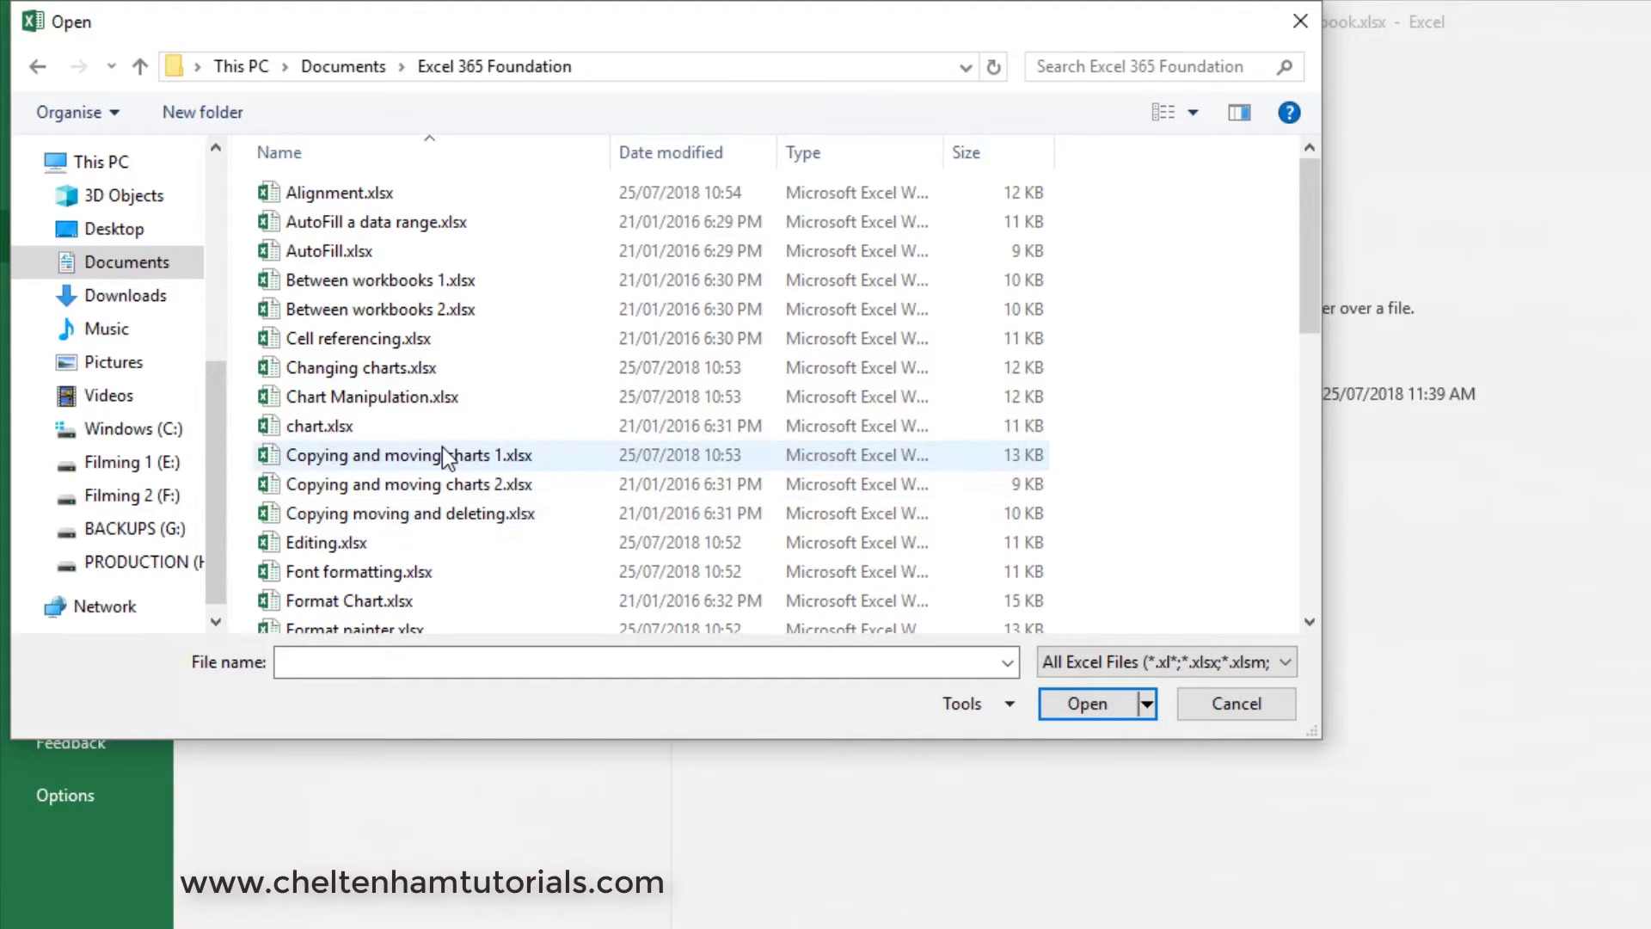
- Select Printing.xlsx, Sales 2017.xlsx, Sorting.xlsx and Worksheets.xlsx together and open all four workbooks at once
{"action": "scroll", "coordinate": [442, 446], "scroll_direction": "down", "scroll_amount": 5}
{"action": "scroll", "coordinate": [442, 446], "scroll_direction": "down", "scroll_amount": 3}
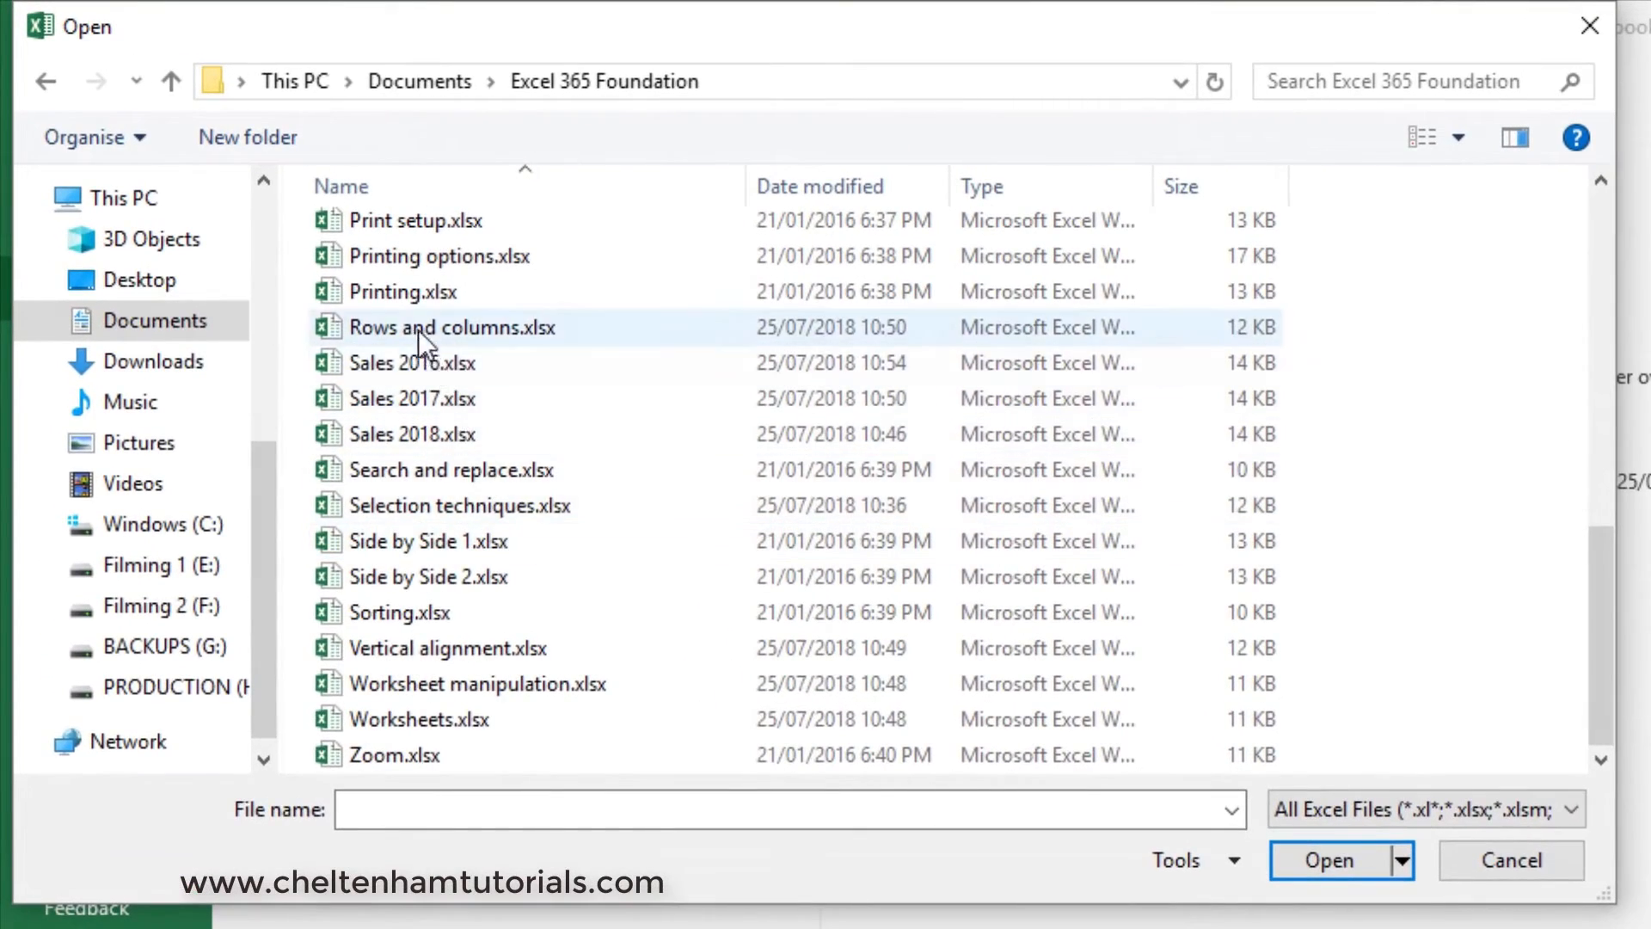
{"action": "left_click", "coordinate": [417, 290]}
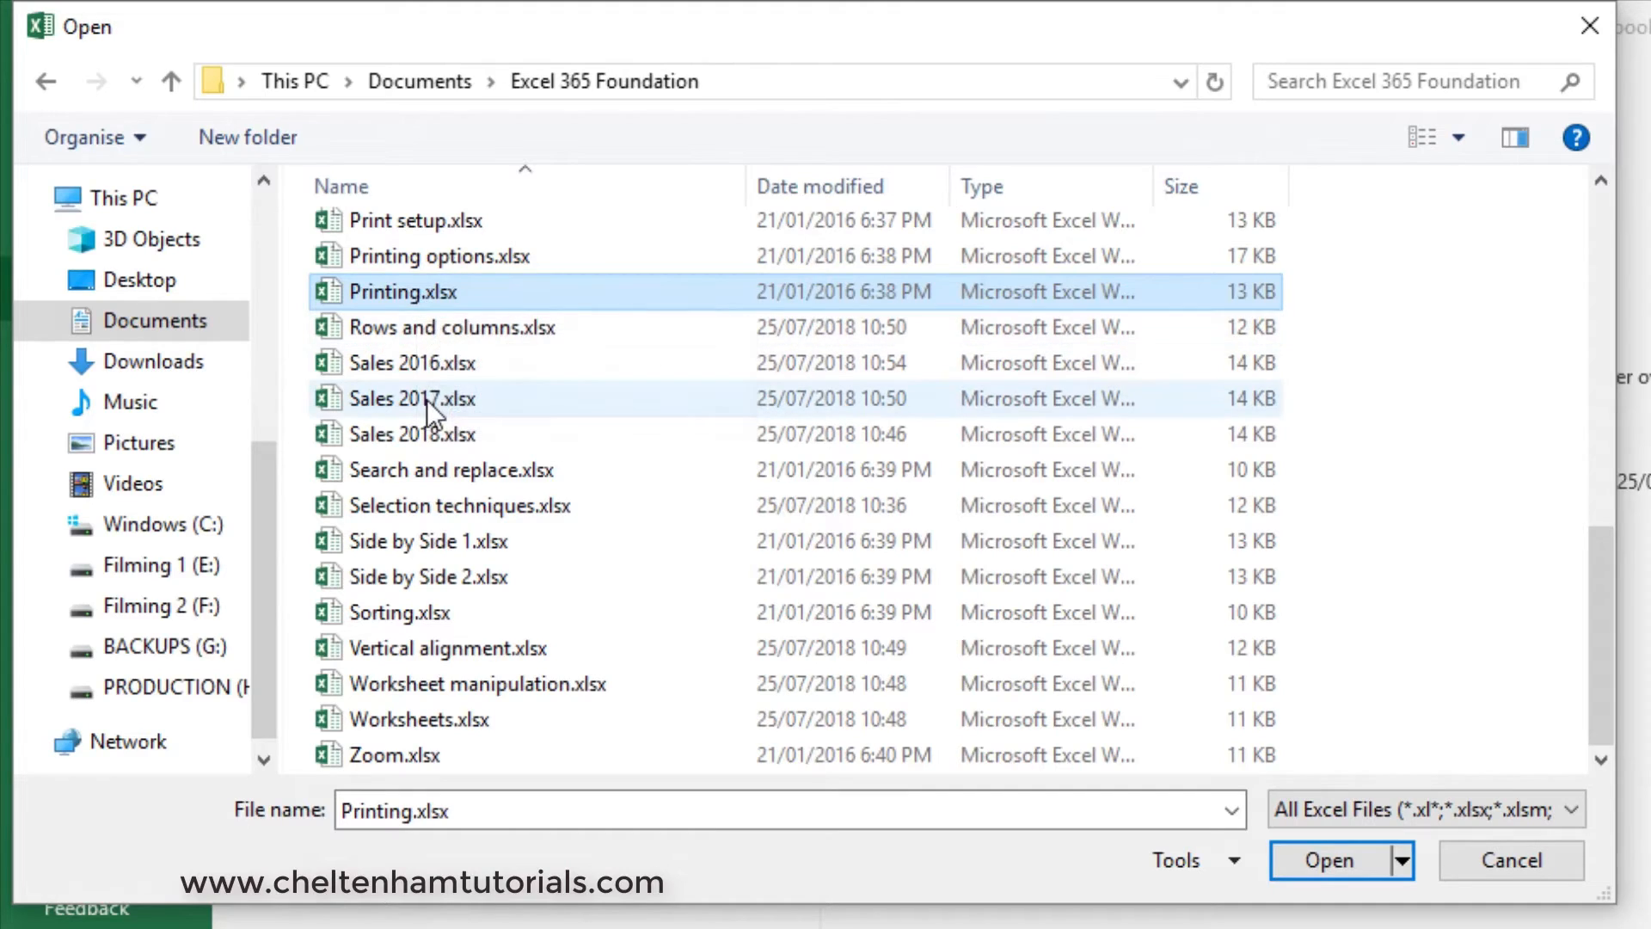
{"action": "left_click", "coordinate": [426, 402], "text": "ctrl"}
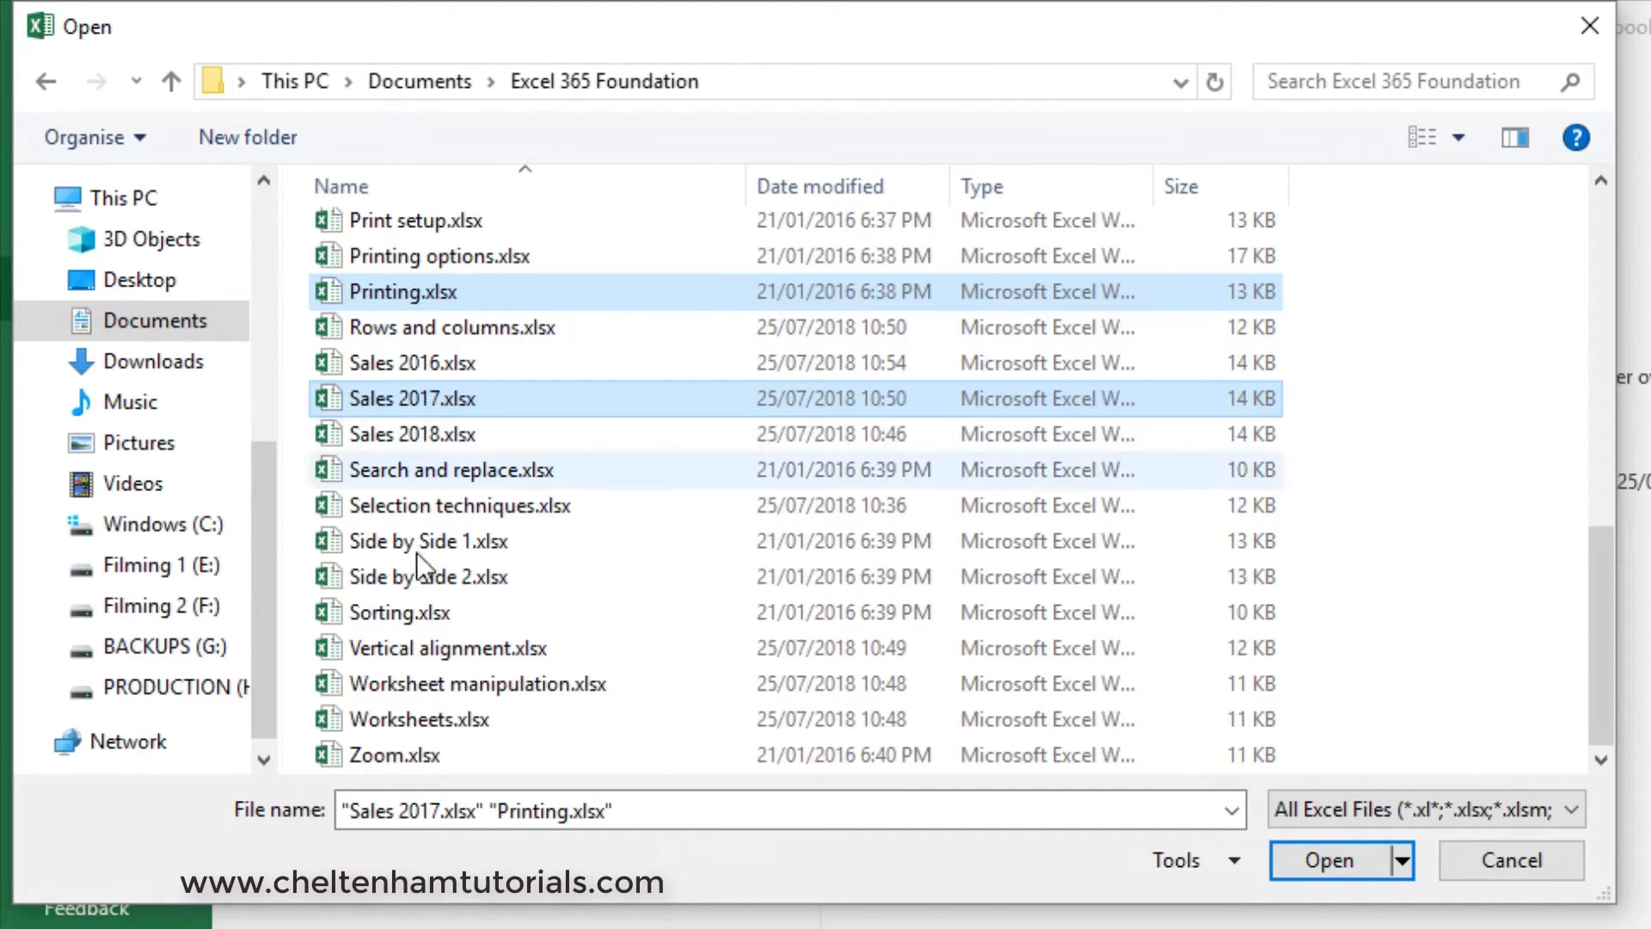
{"action": "left_click", "coordinate": [413, 611], "text": "ctrl"}
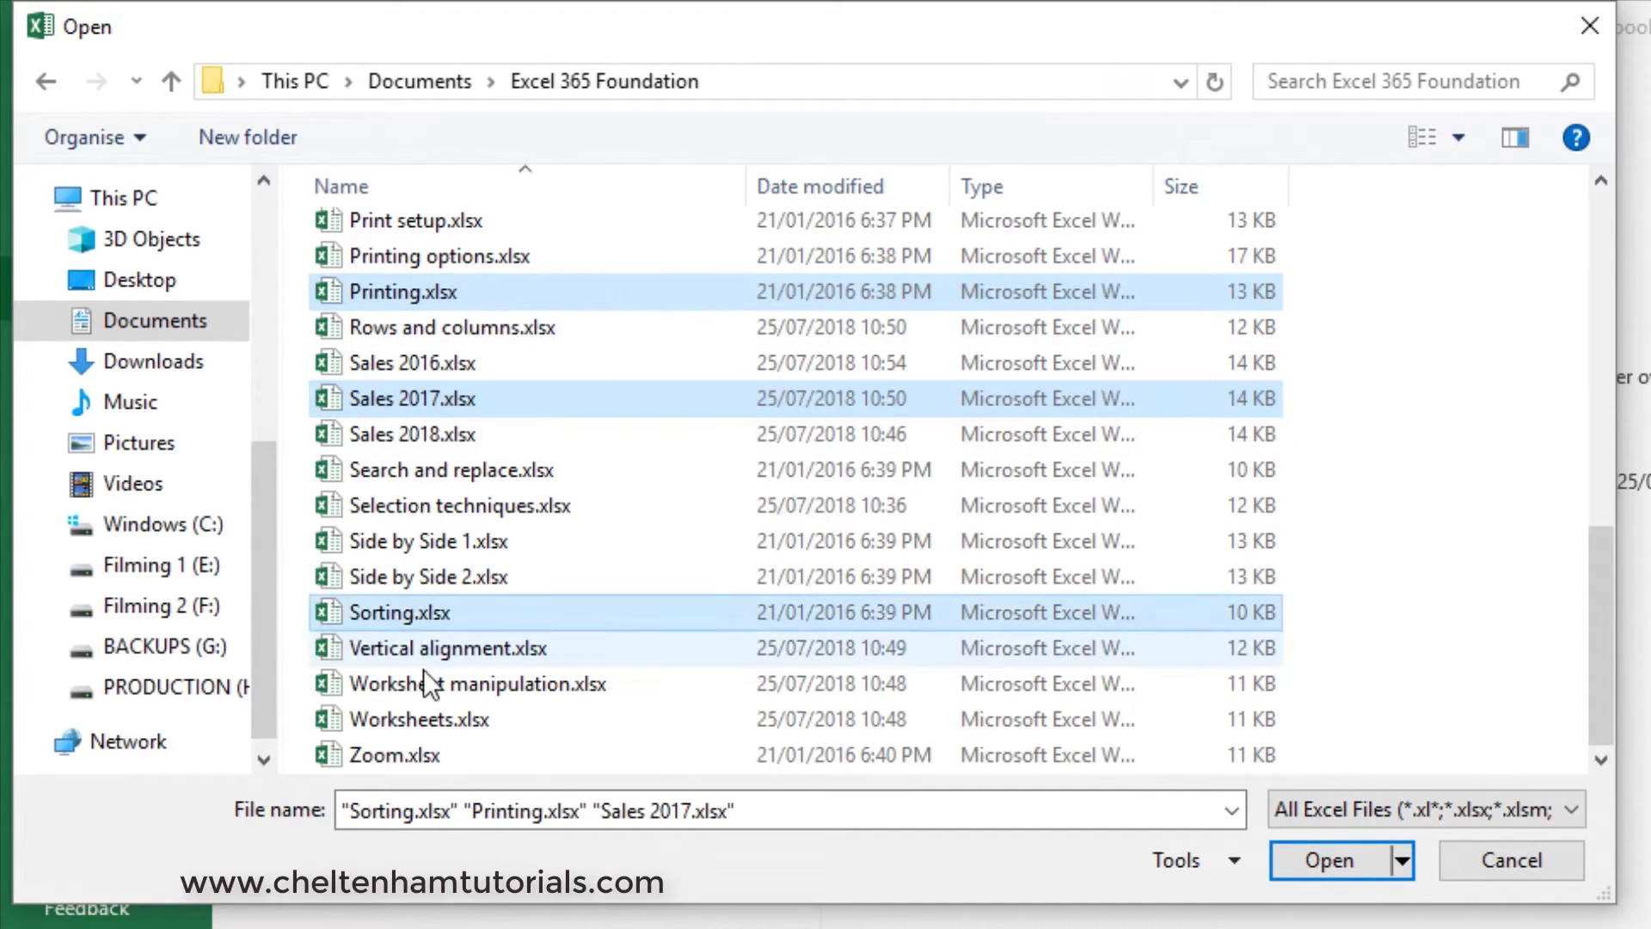
{"action": "left_click", "coordinate": [426, 719], "text": "ctrl"}
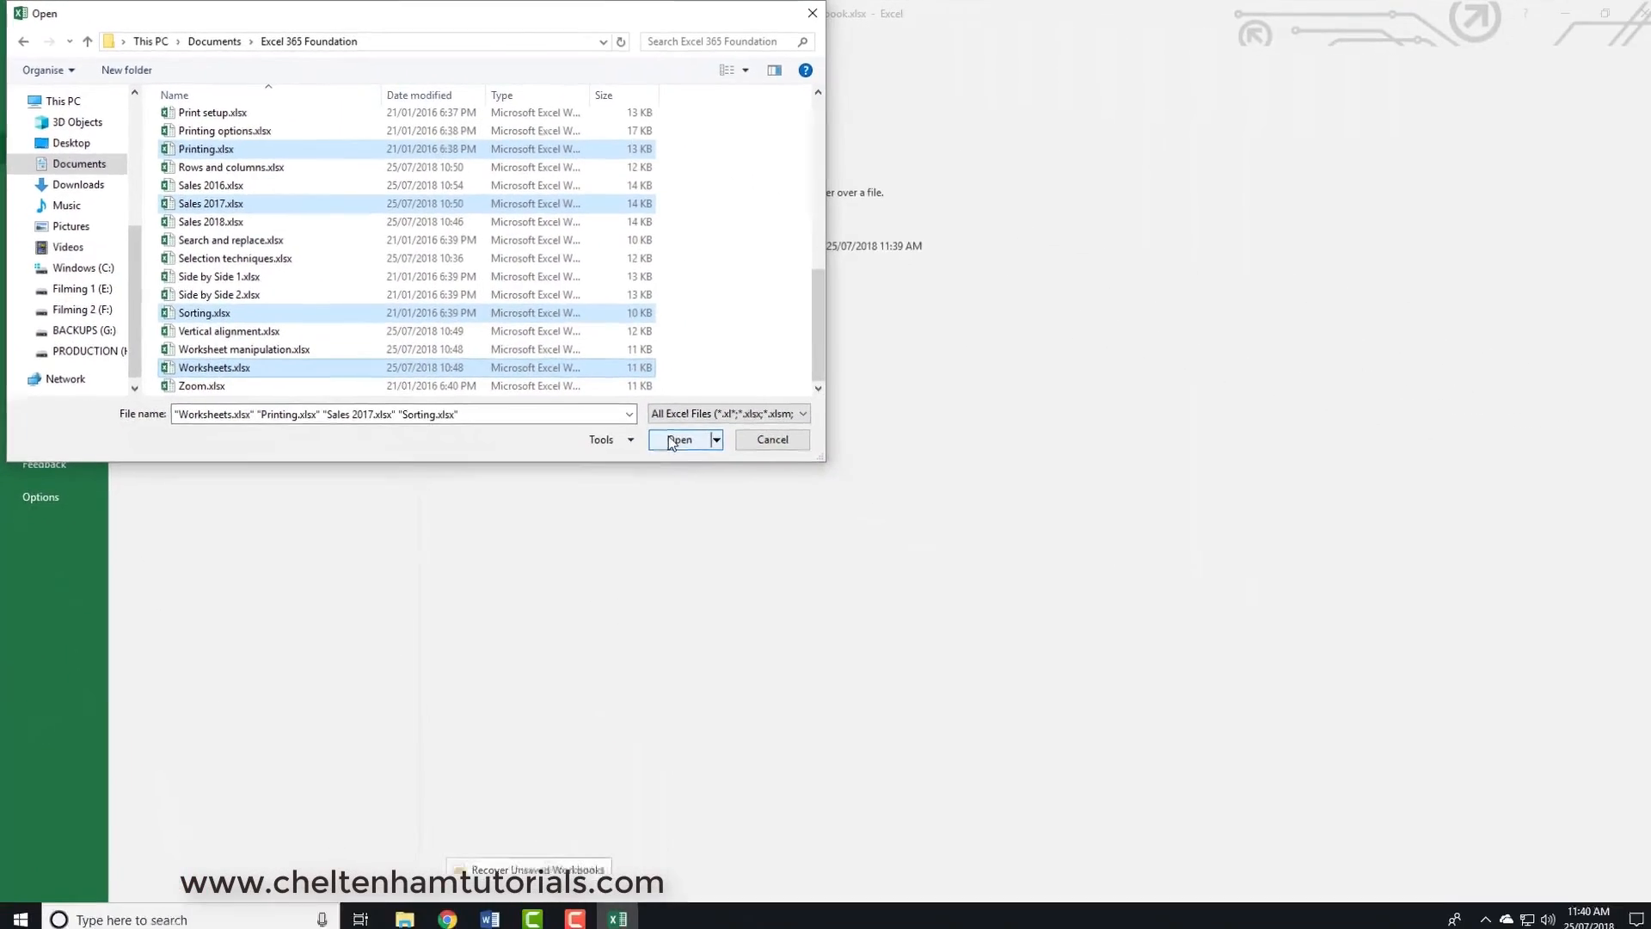
{"action": "left_click", "coordinate": [1310, 857]}
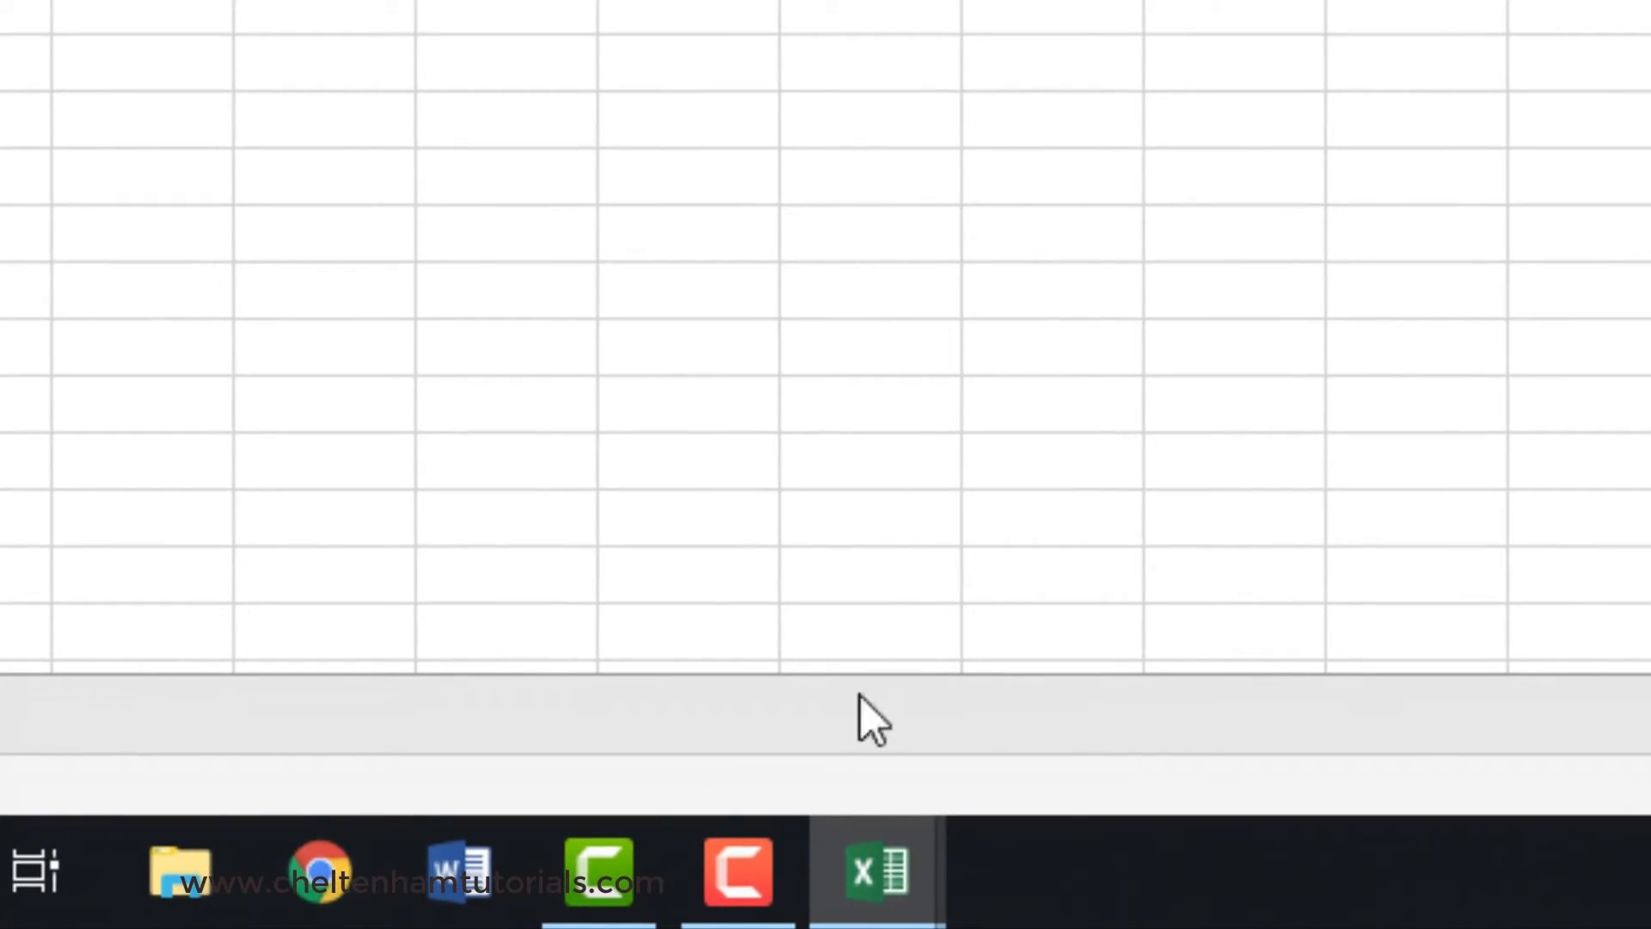
- Switch to the Sales 2017.xlsx window, preview Worksheets.xlsx, and switch to Printing.xlsx
{"action": "mouse_move", "coordinate": [613, 910]}
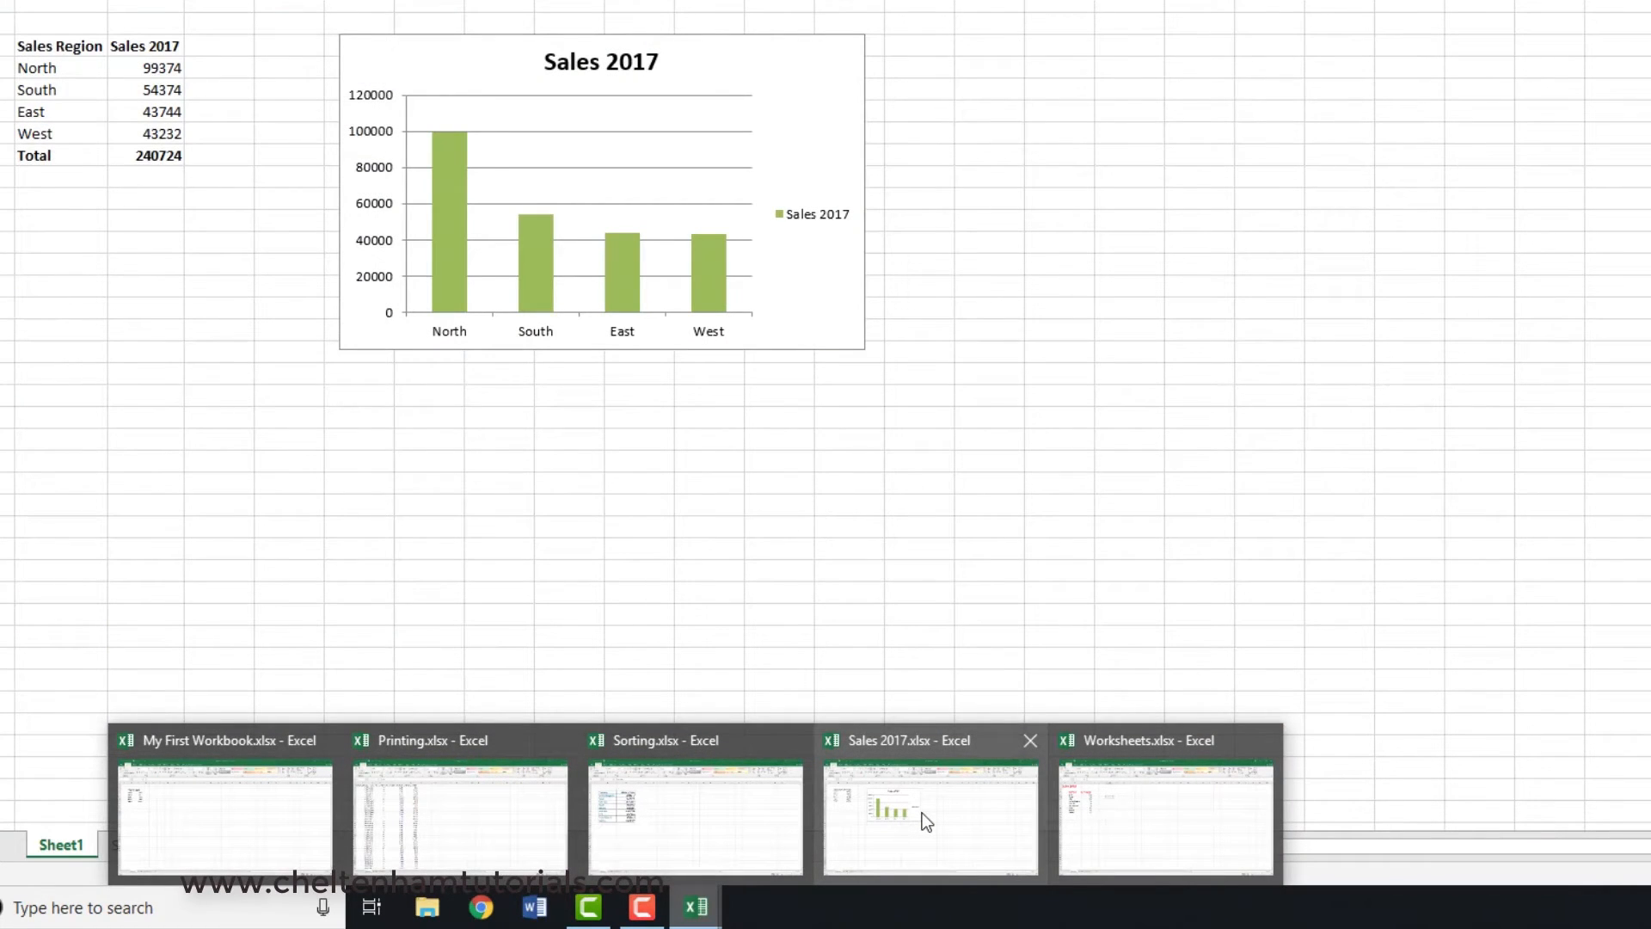
{"action": "left_click", "coordinate": [922, 813]}
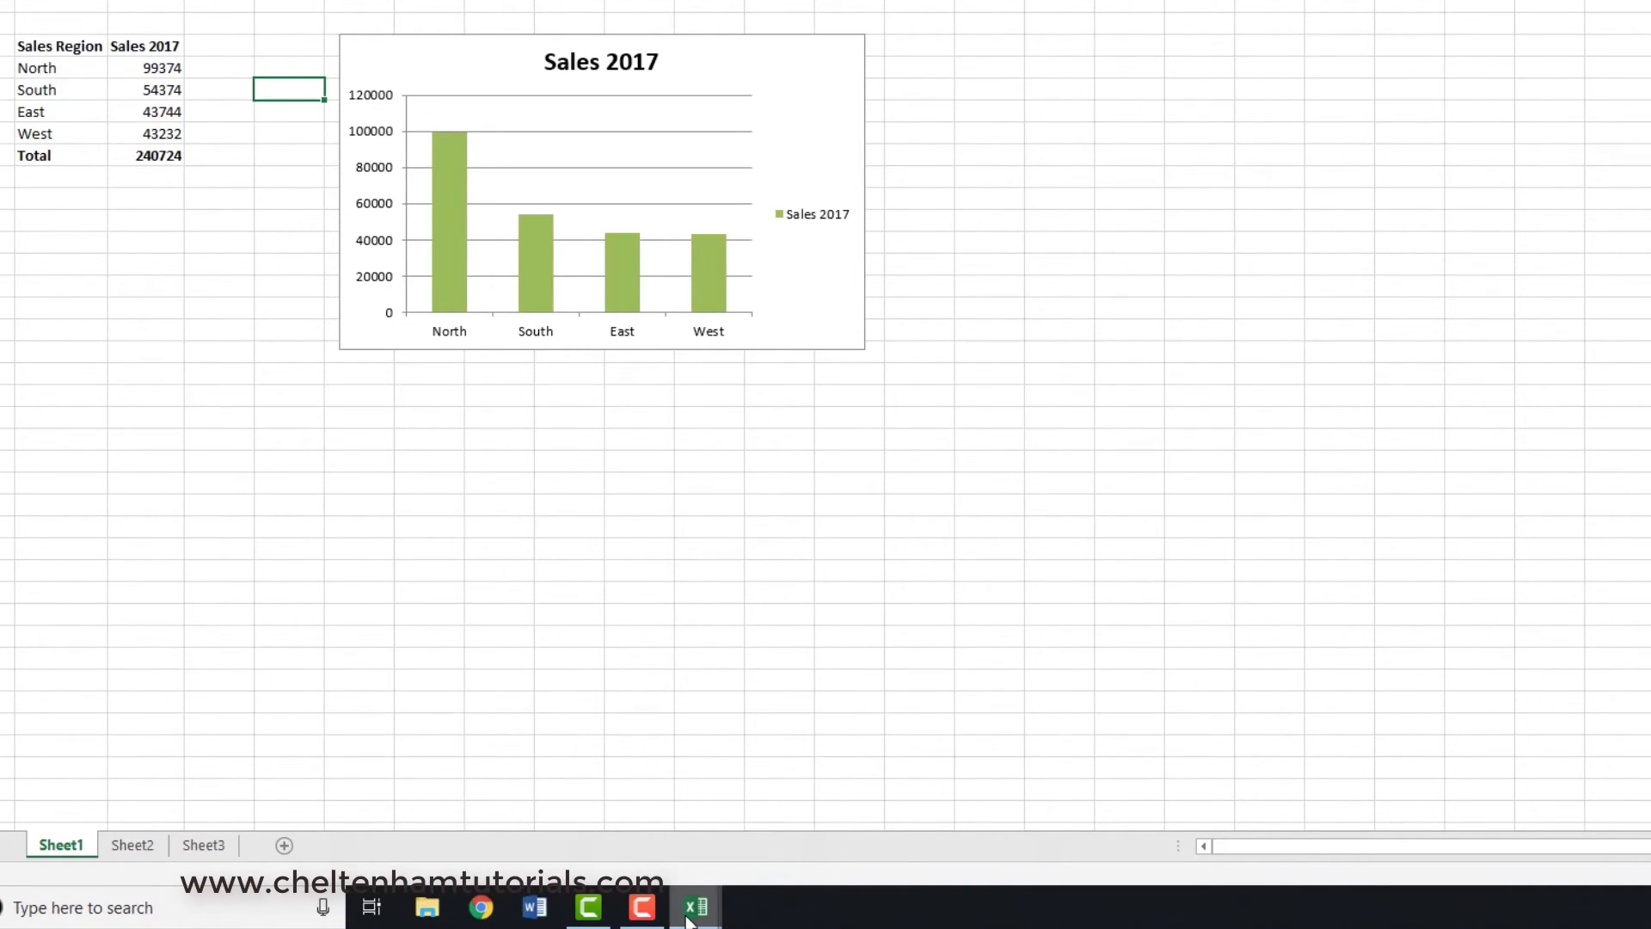
{"action": "mouse_move", "coordinate": [694, 918]}
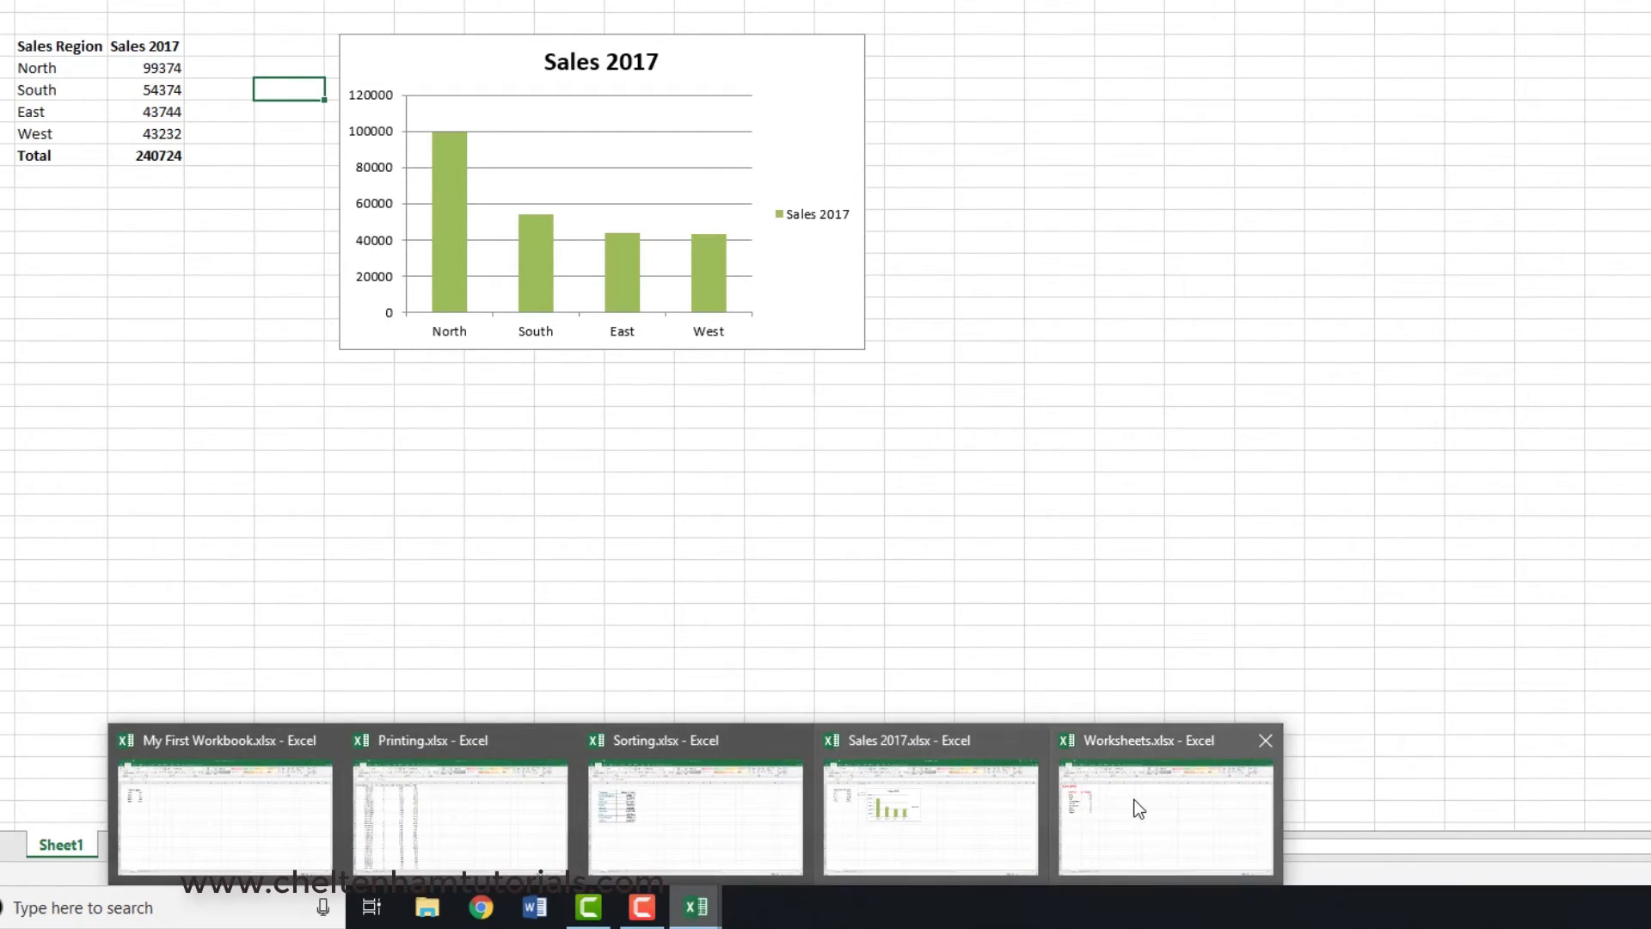
{"action": "mouse_move", "coordinate": [1137, 808]}
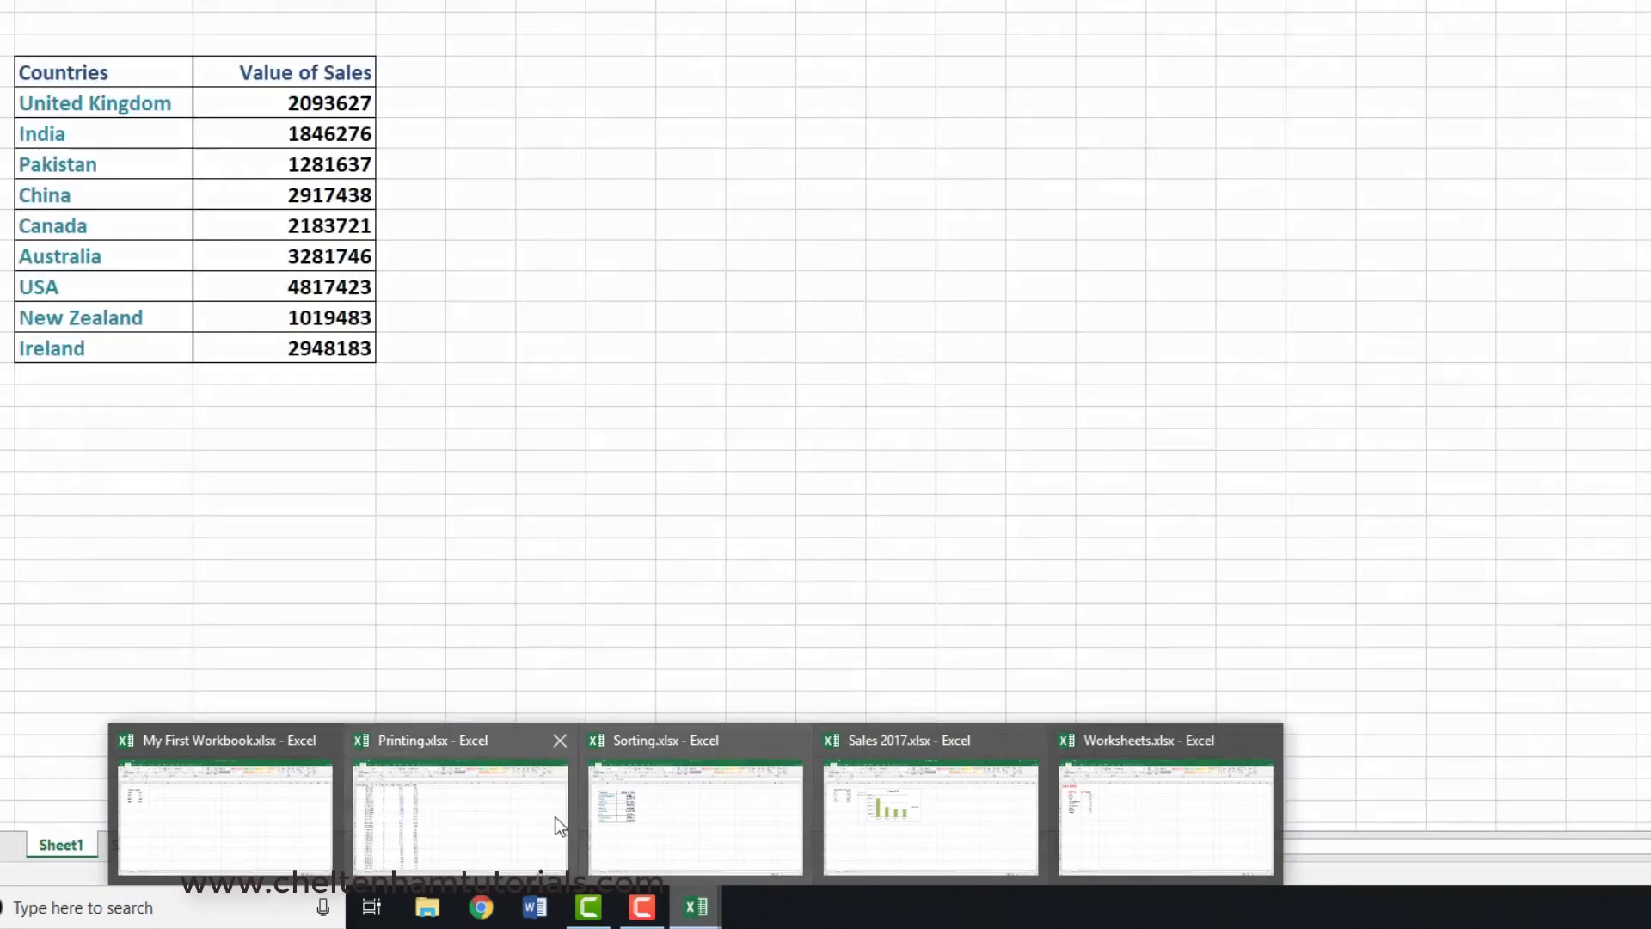
{"action": "mouse_move", "coordinate": [472, 821]}
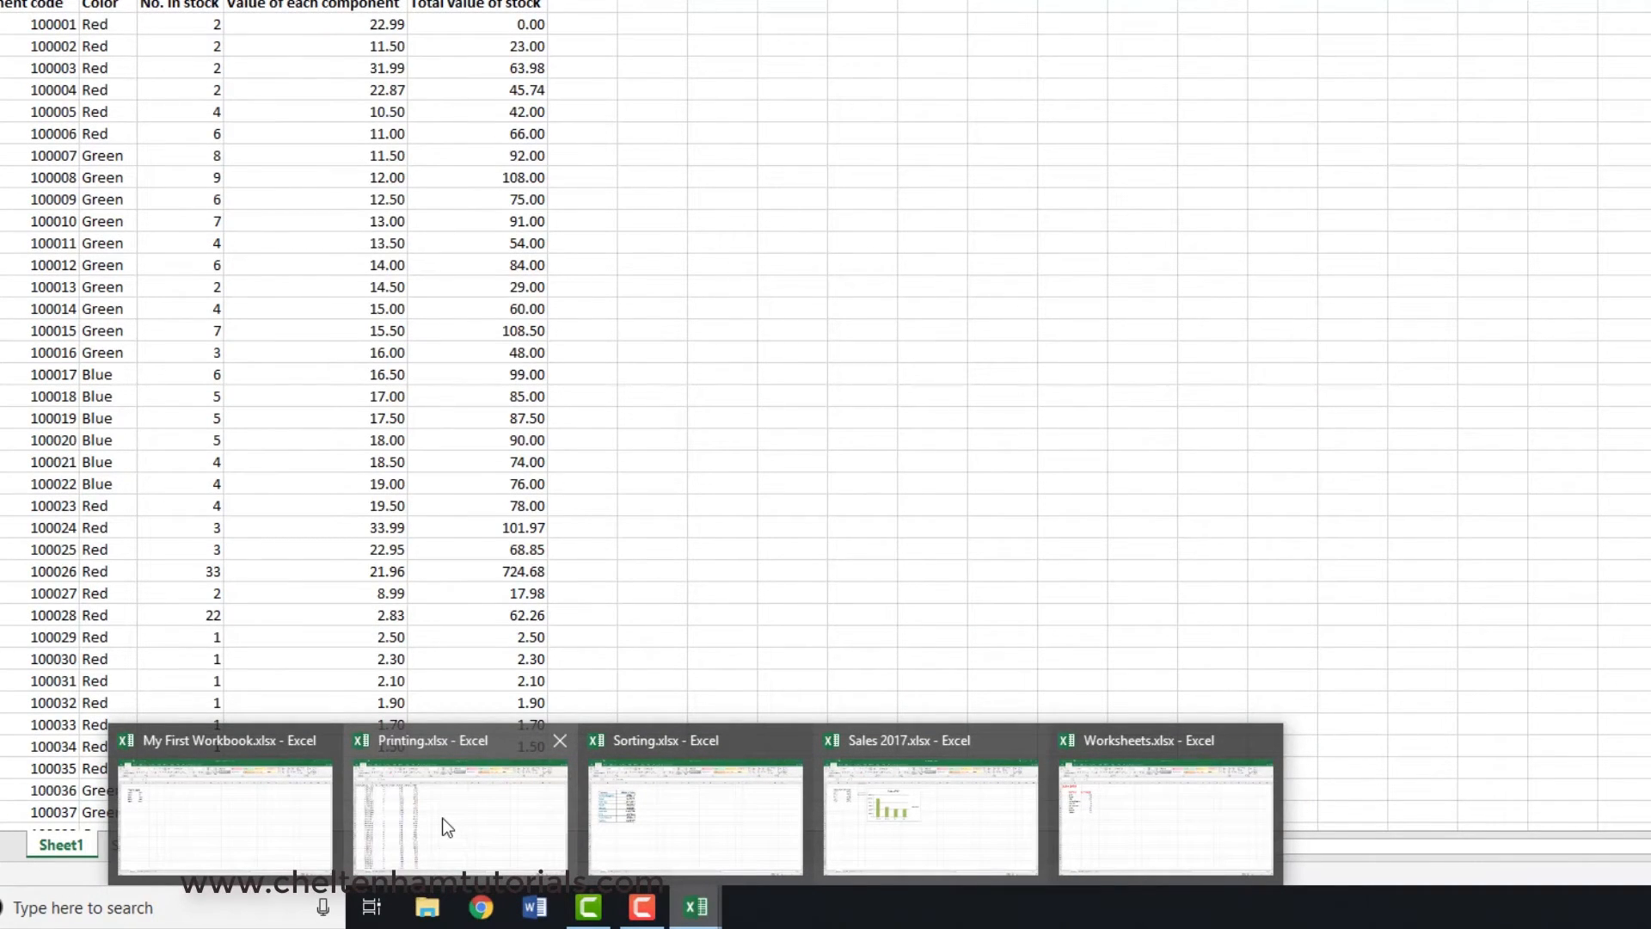
{"action": "left_click", "coordinate": [442, 818]}
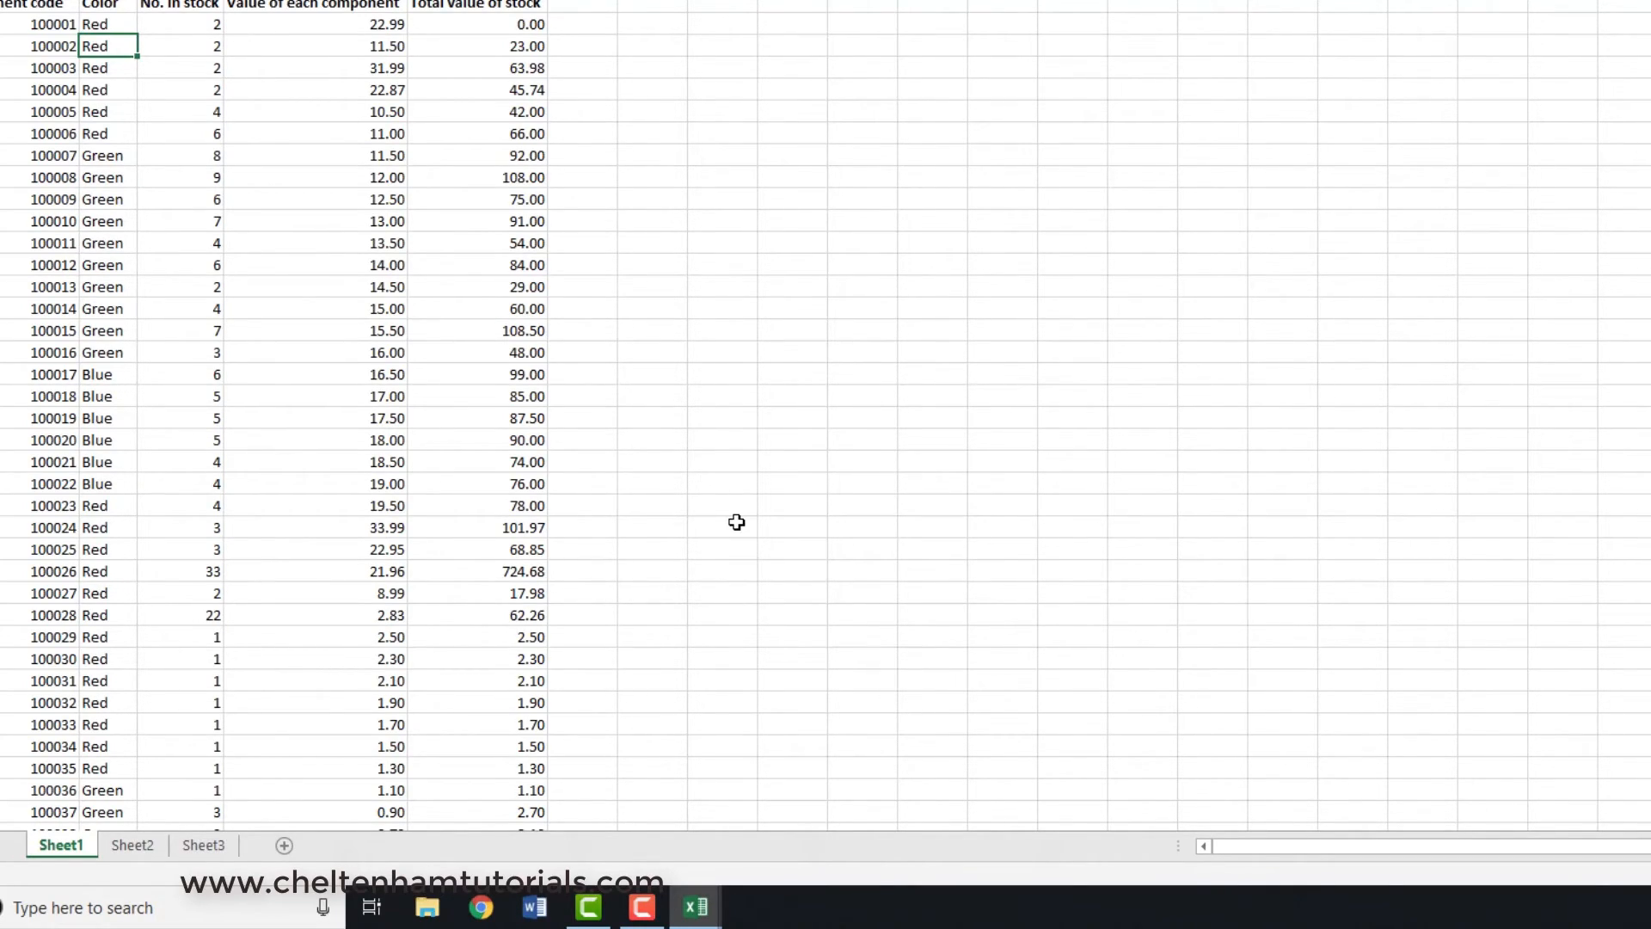
- Cycle through the previews of all open windows in the task switcher to see which workbooks are open
{"action": "key", "text": "alt+Tab"}
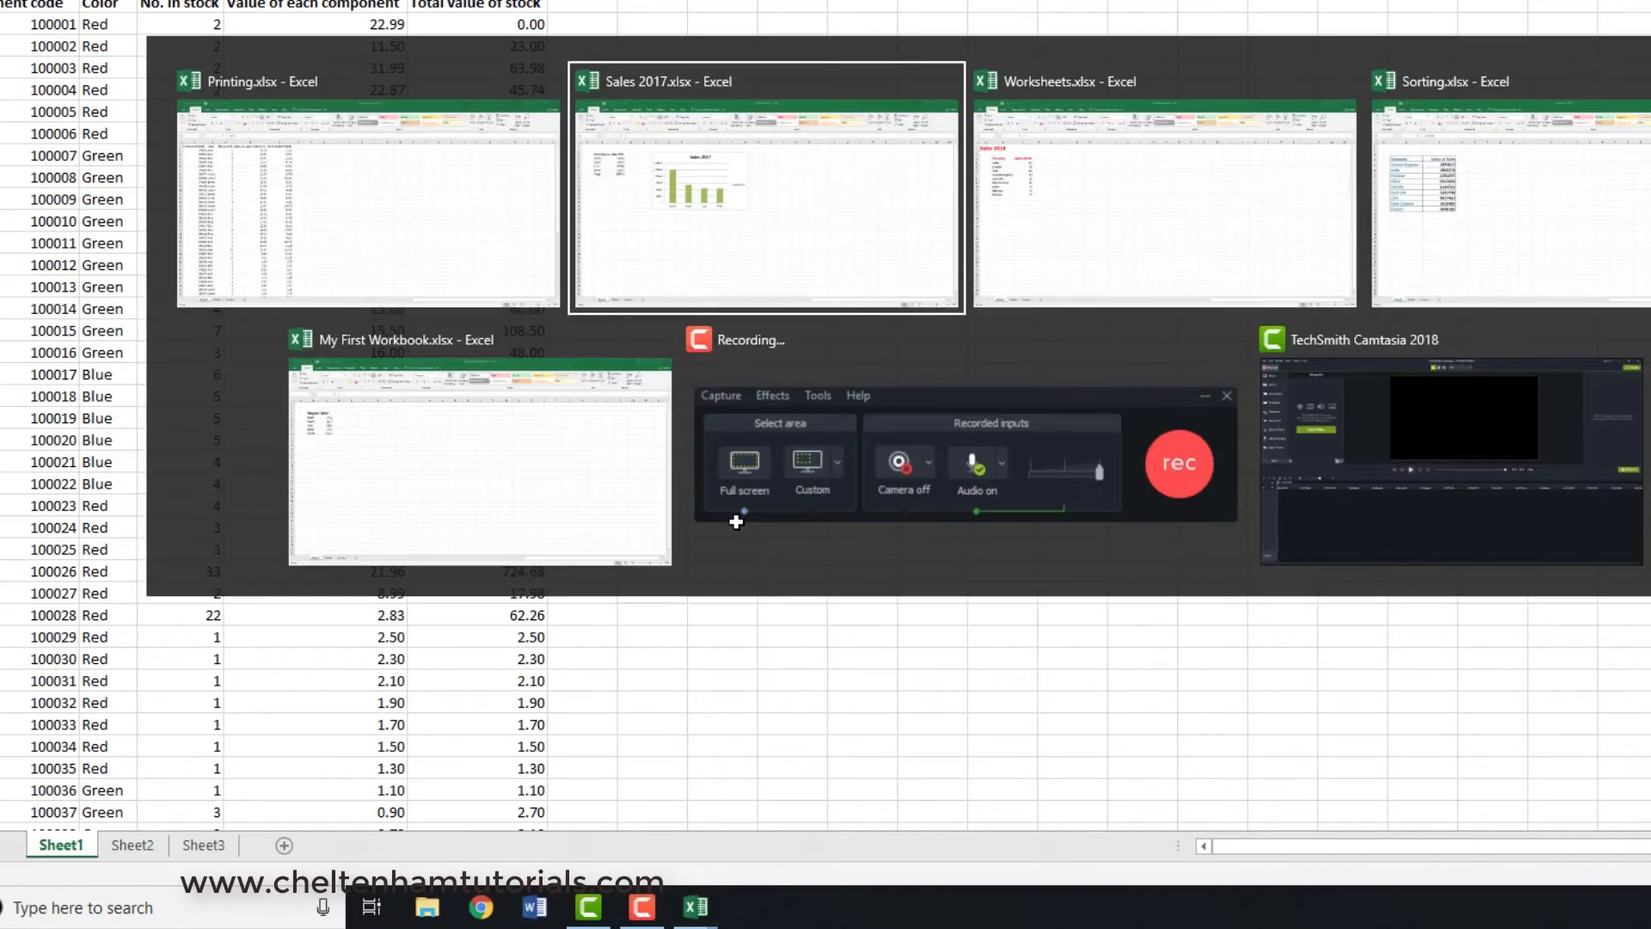
{"action": "key", "text": "Tab"}
{"action": "key", "text": "Tab"}
{"action": "key", "text": "Tab"}
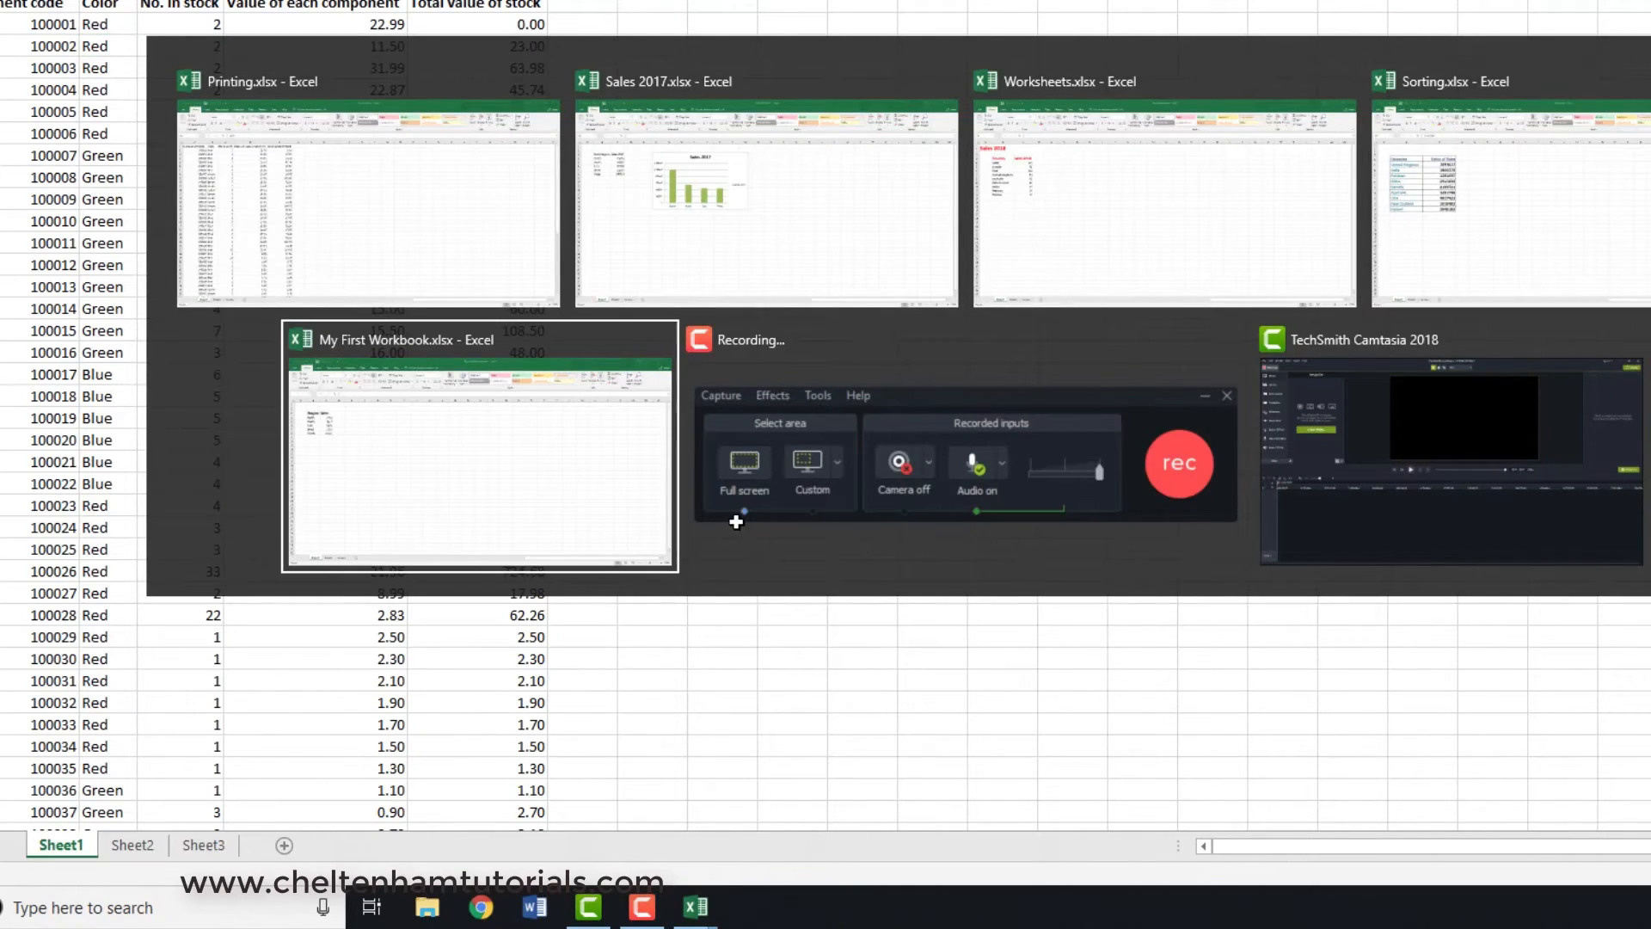
{"action": "key", "text": "Tab"}
{"action": "key", "text": "Tab"}
{"action": "key", "text": "Tab"}
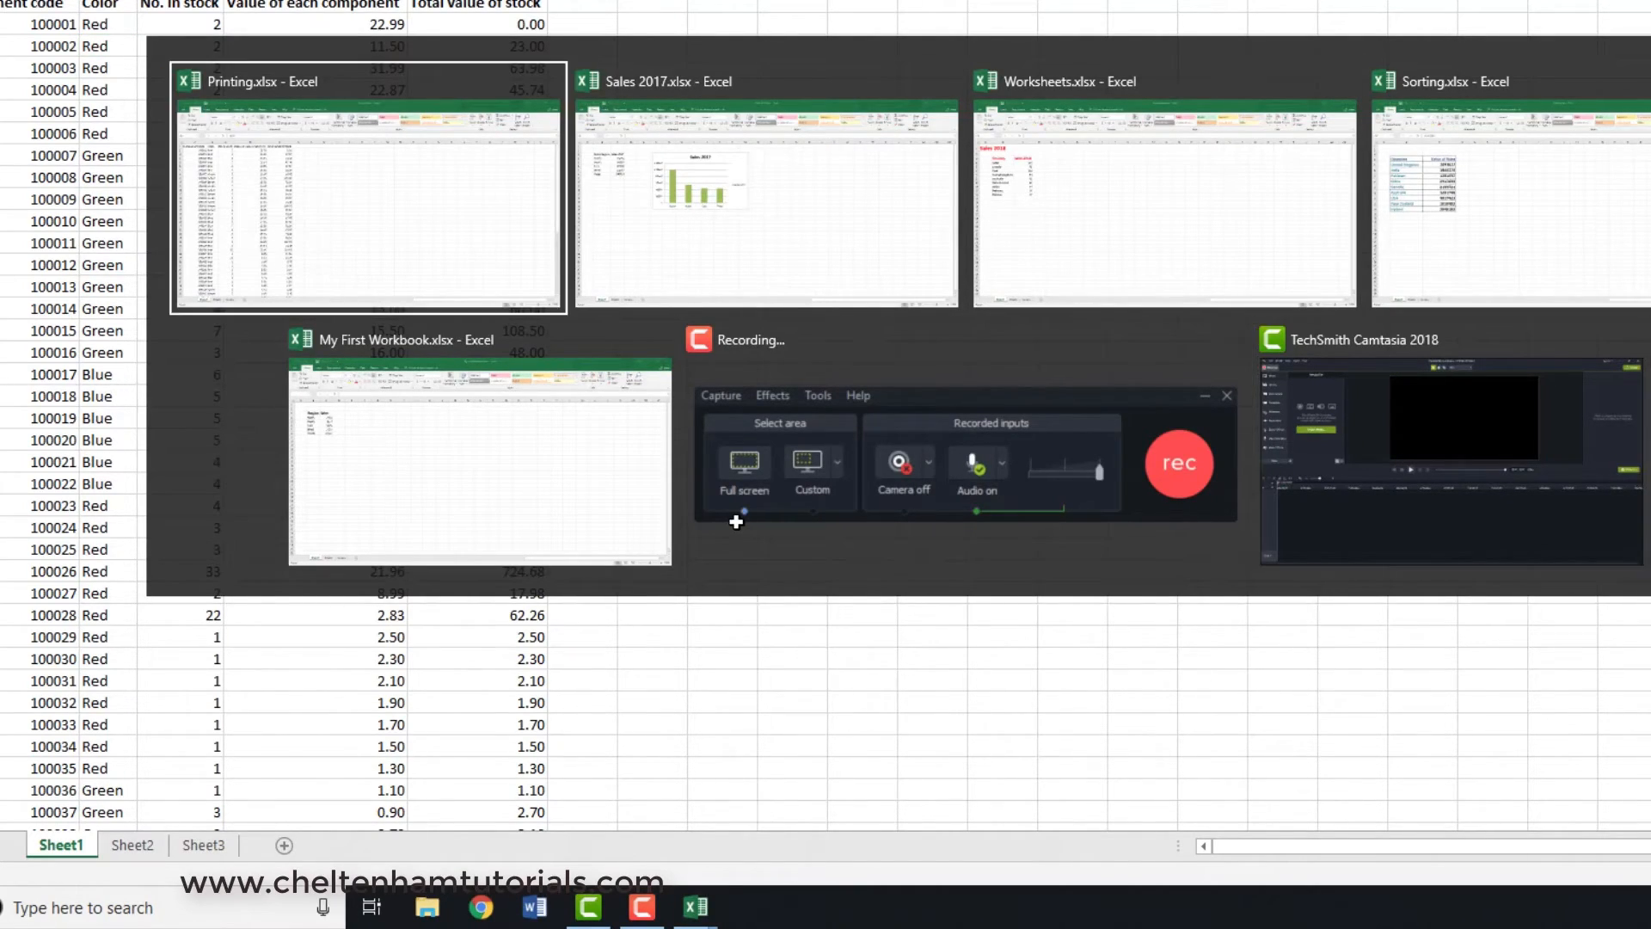
{"action": "key", "text": "Tab"}
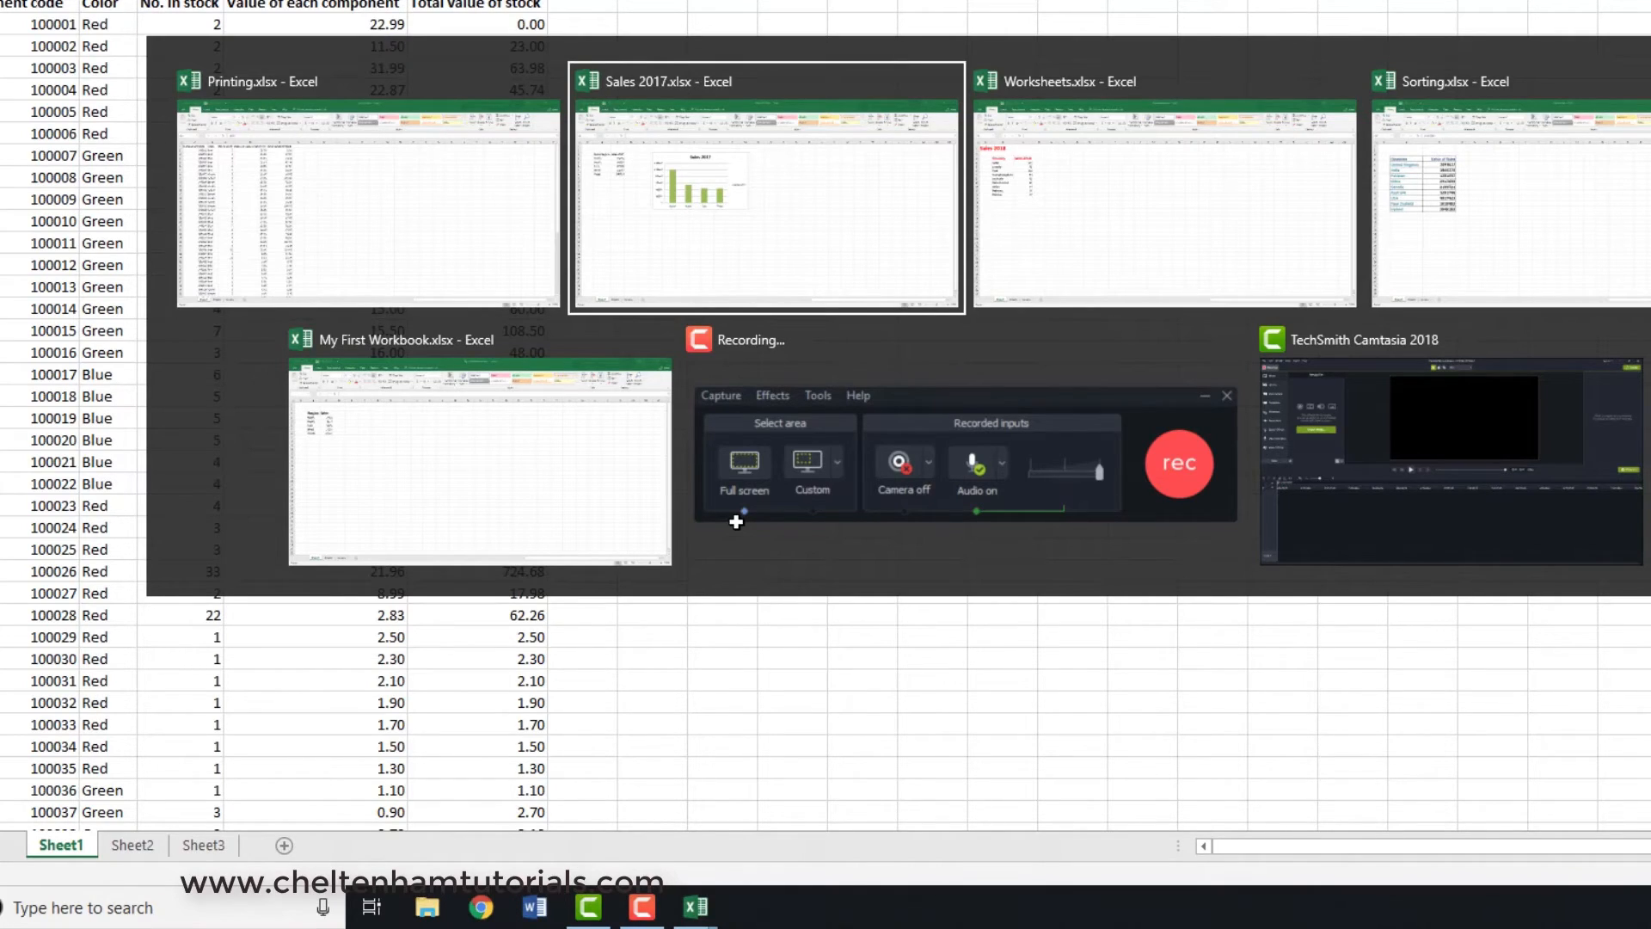
{"action": "key", "text": "Tab"}
{"action": "key", "text": "Tab"}
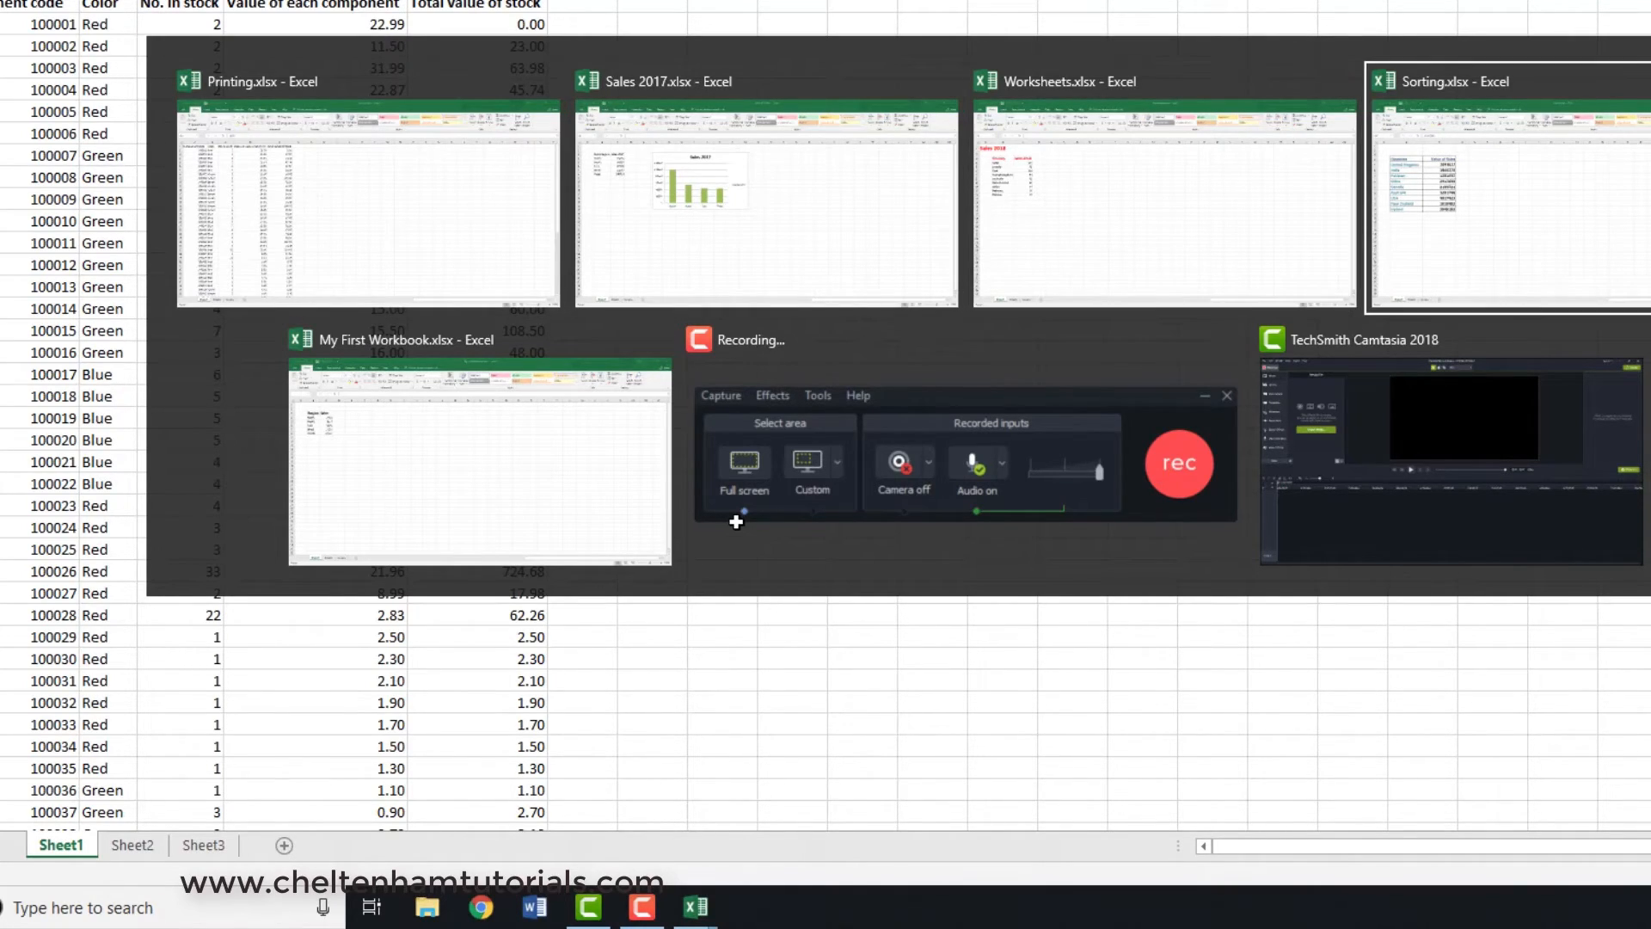
{"action": "key", "text": "Tab"}
{"action": "key", "text": "Tab"}
{"action": "key", "text": "Tab"}
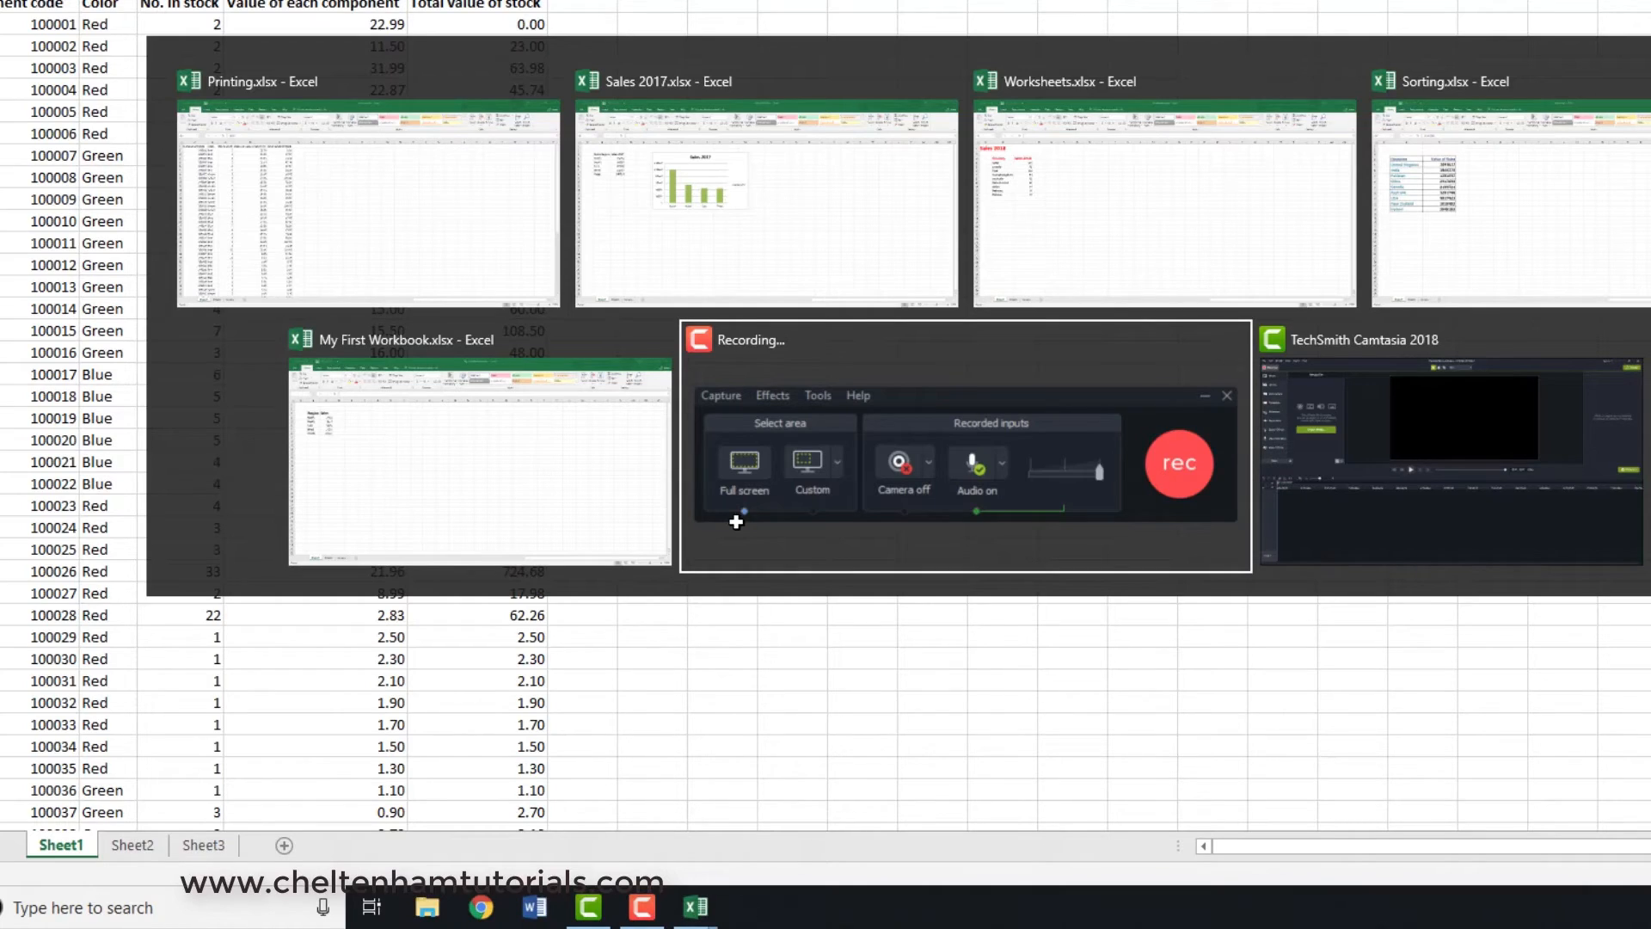
{"action": "key", "text": "Tab"}
{"action": "key", "text": "Tab"}
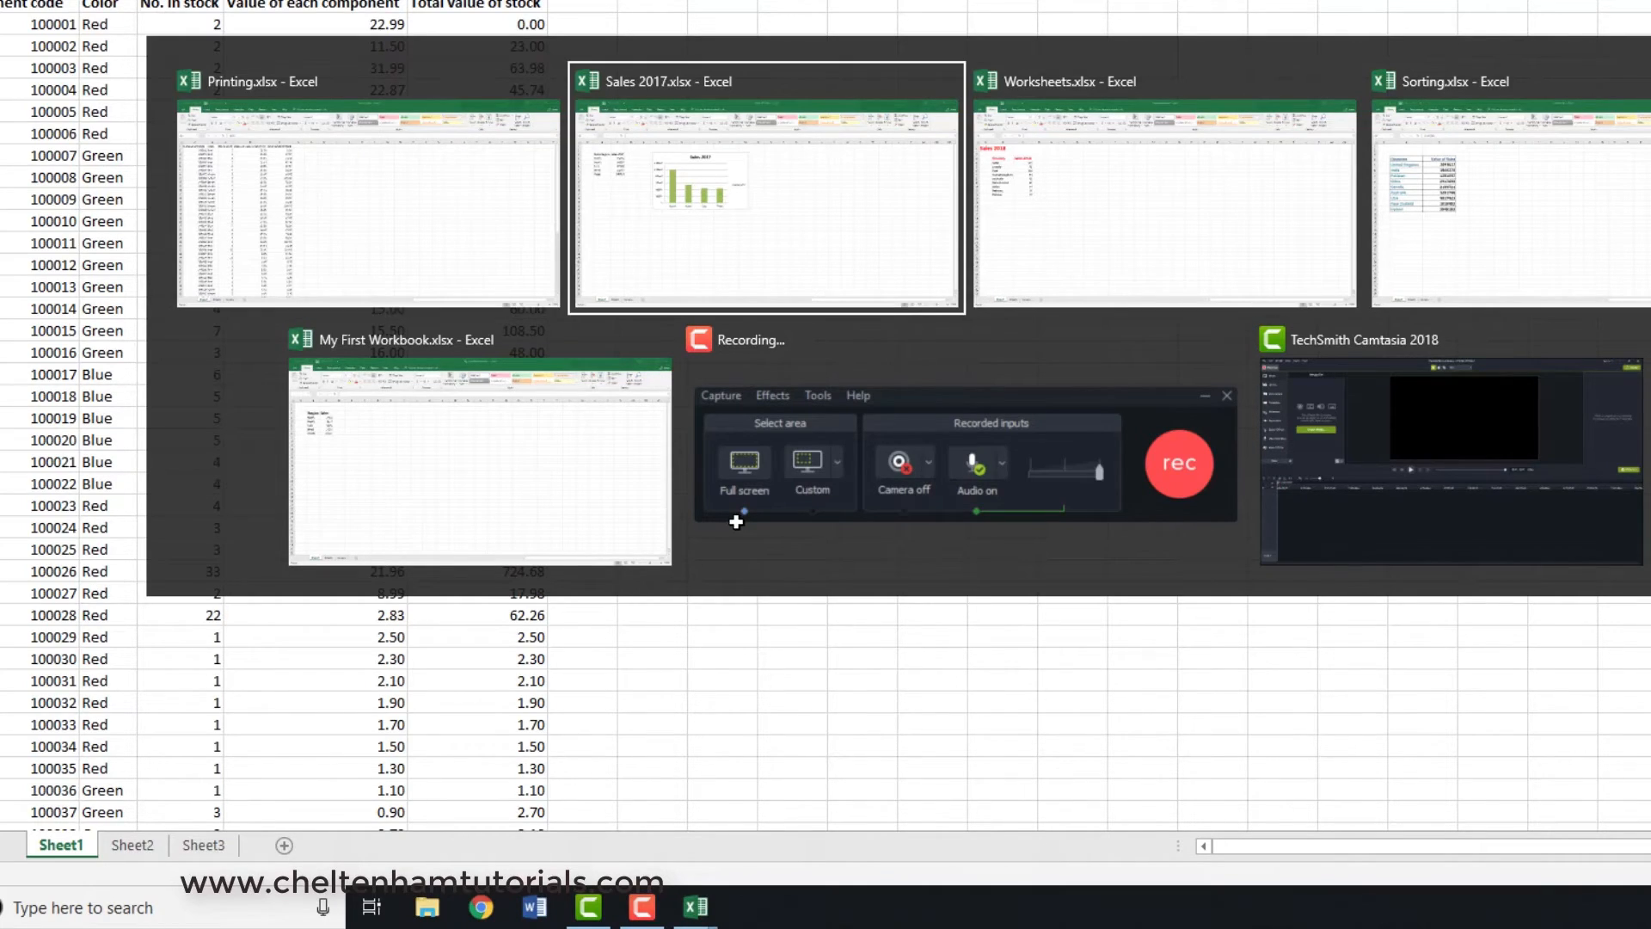
{"action": "key", "text": "Tab"}
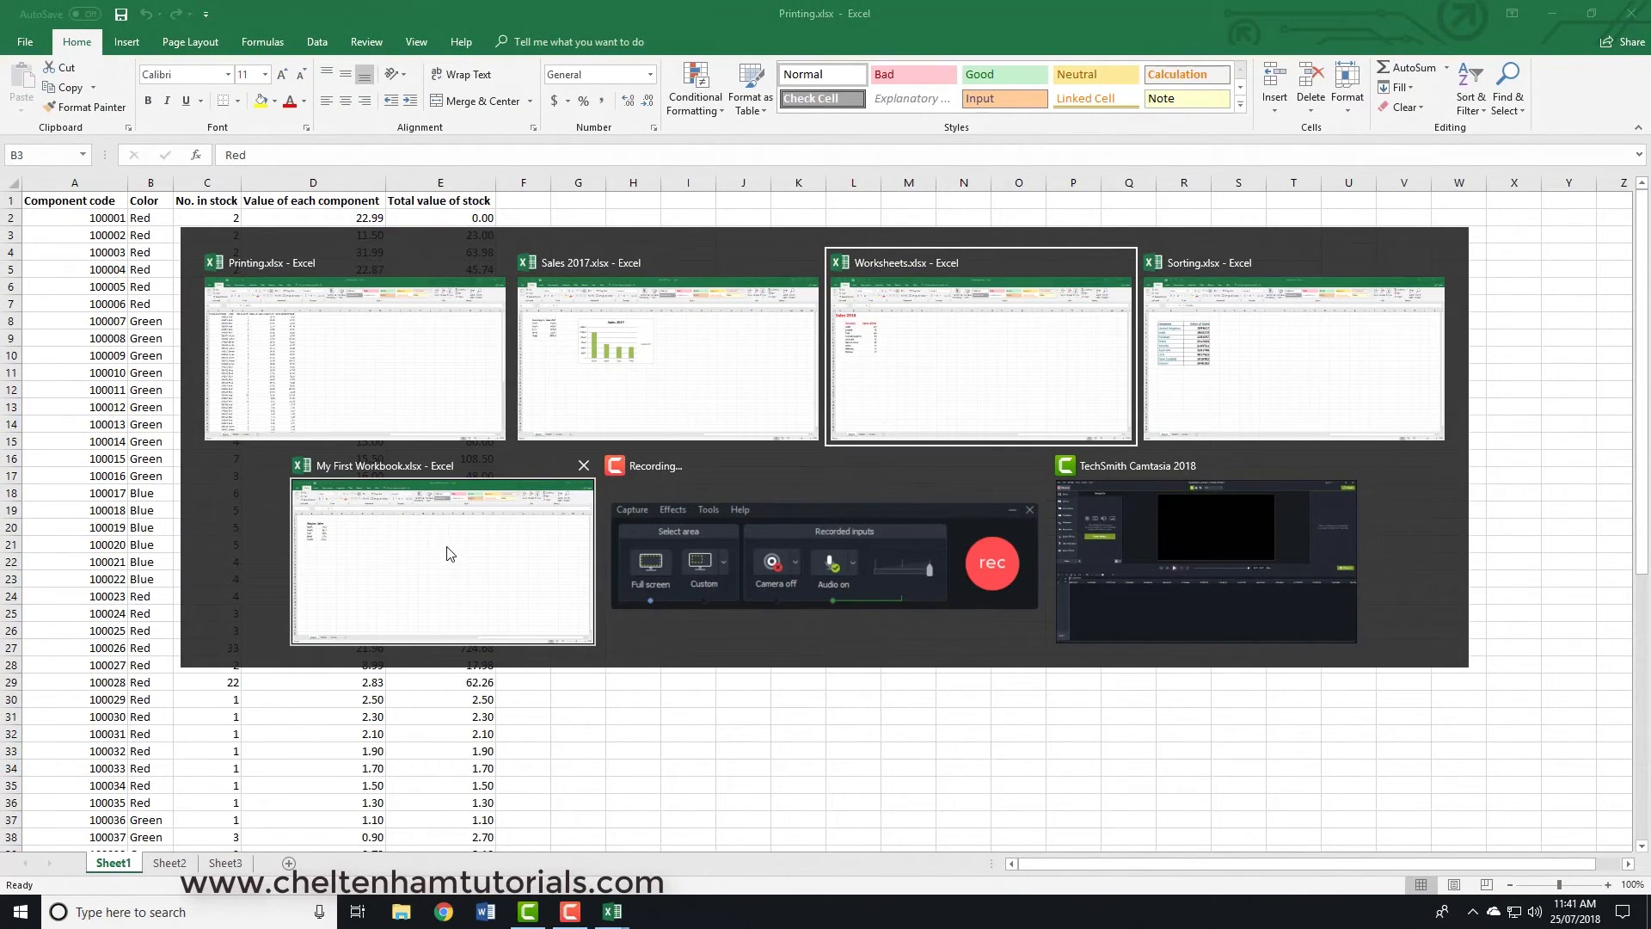
{"action": "key", "text": "alt+Tab"}
{"action": "key", "text": "alt+Tab"}
{"action": "key", "text": "alt+Tab"}
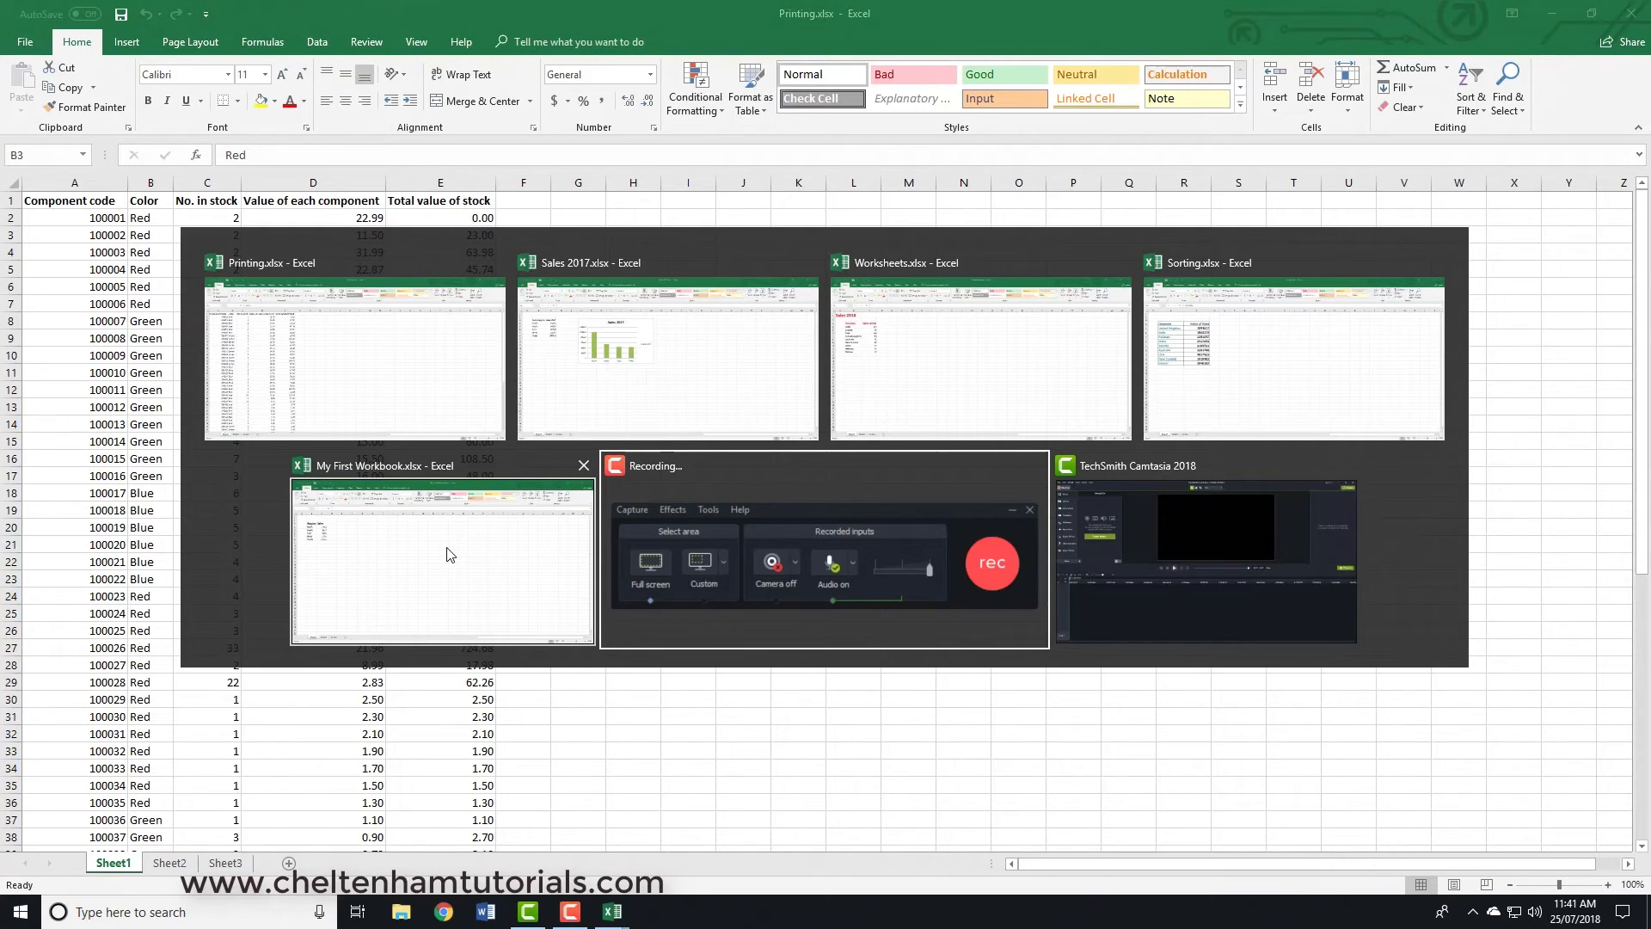
{"action": "key", "text": "alt+Tab"}
{"action": "key", "text": "alt+Tab"}
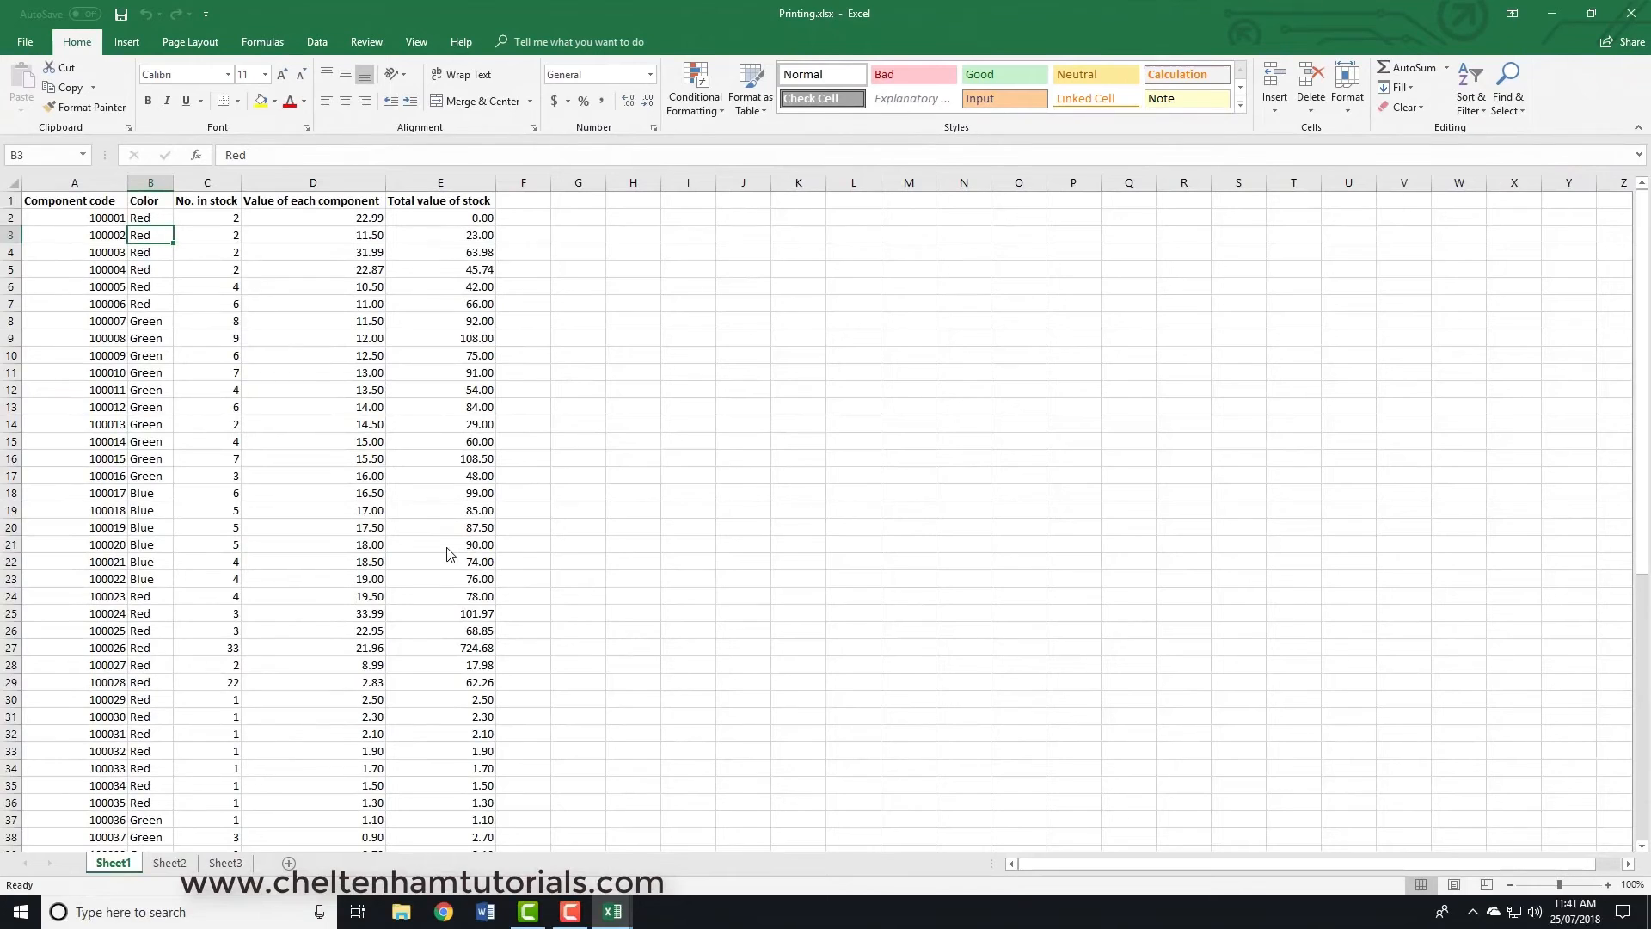
- Switch from Printing.xlsx to the Sorting.xlsx workbook and select cell F6
{"action": "key", "text": "alt"}
{"action": "key", "text": "alt+Tab"}
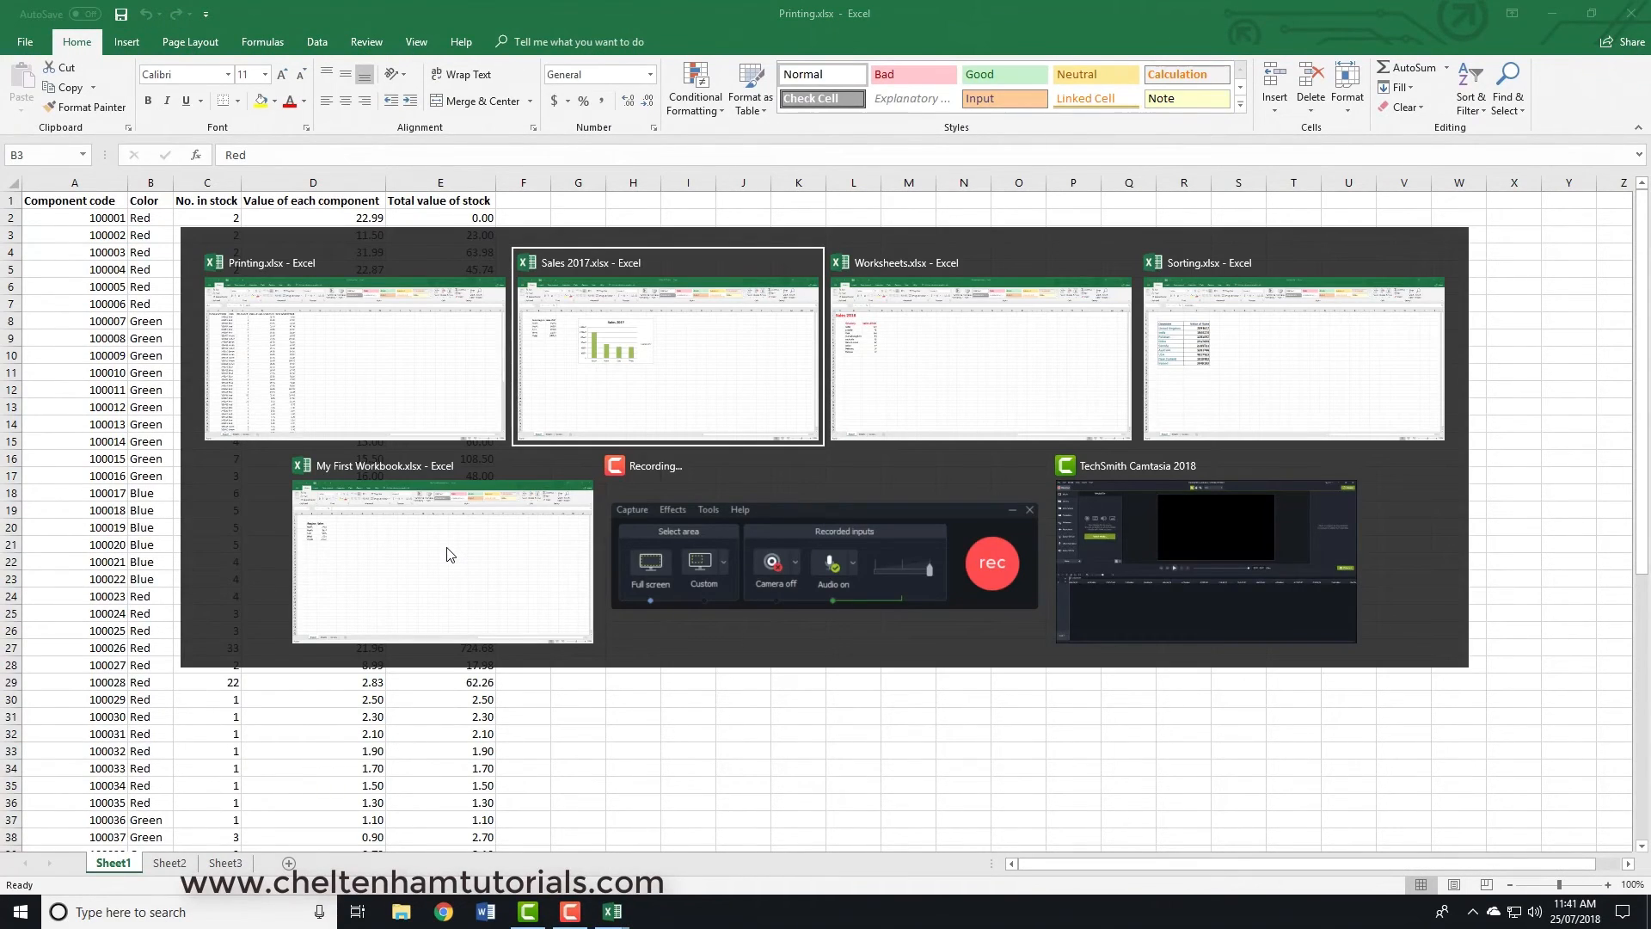
{"action": "key", "text": "Tab"}
{"action": "key", "text": "Tab"}
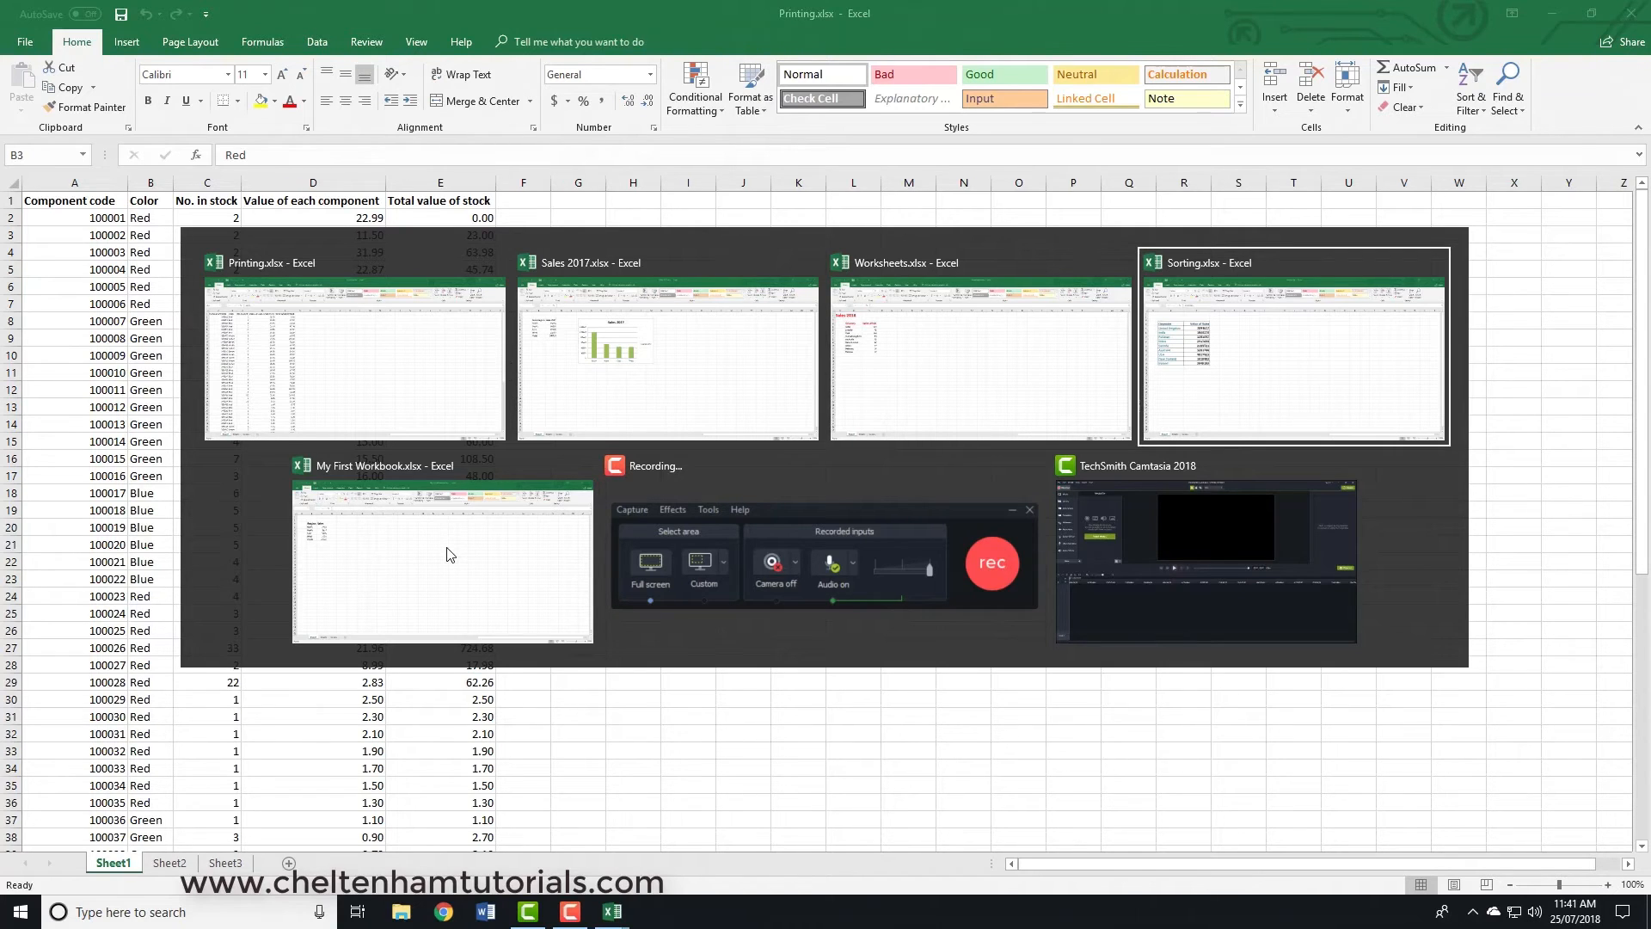
{"action": "key", "text": "alt"}
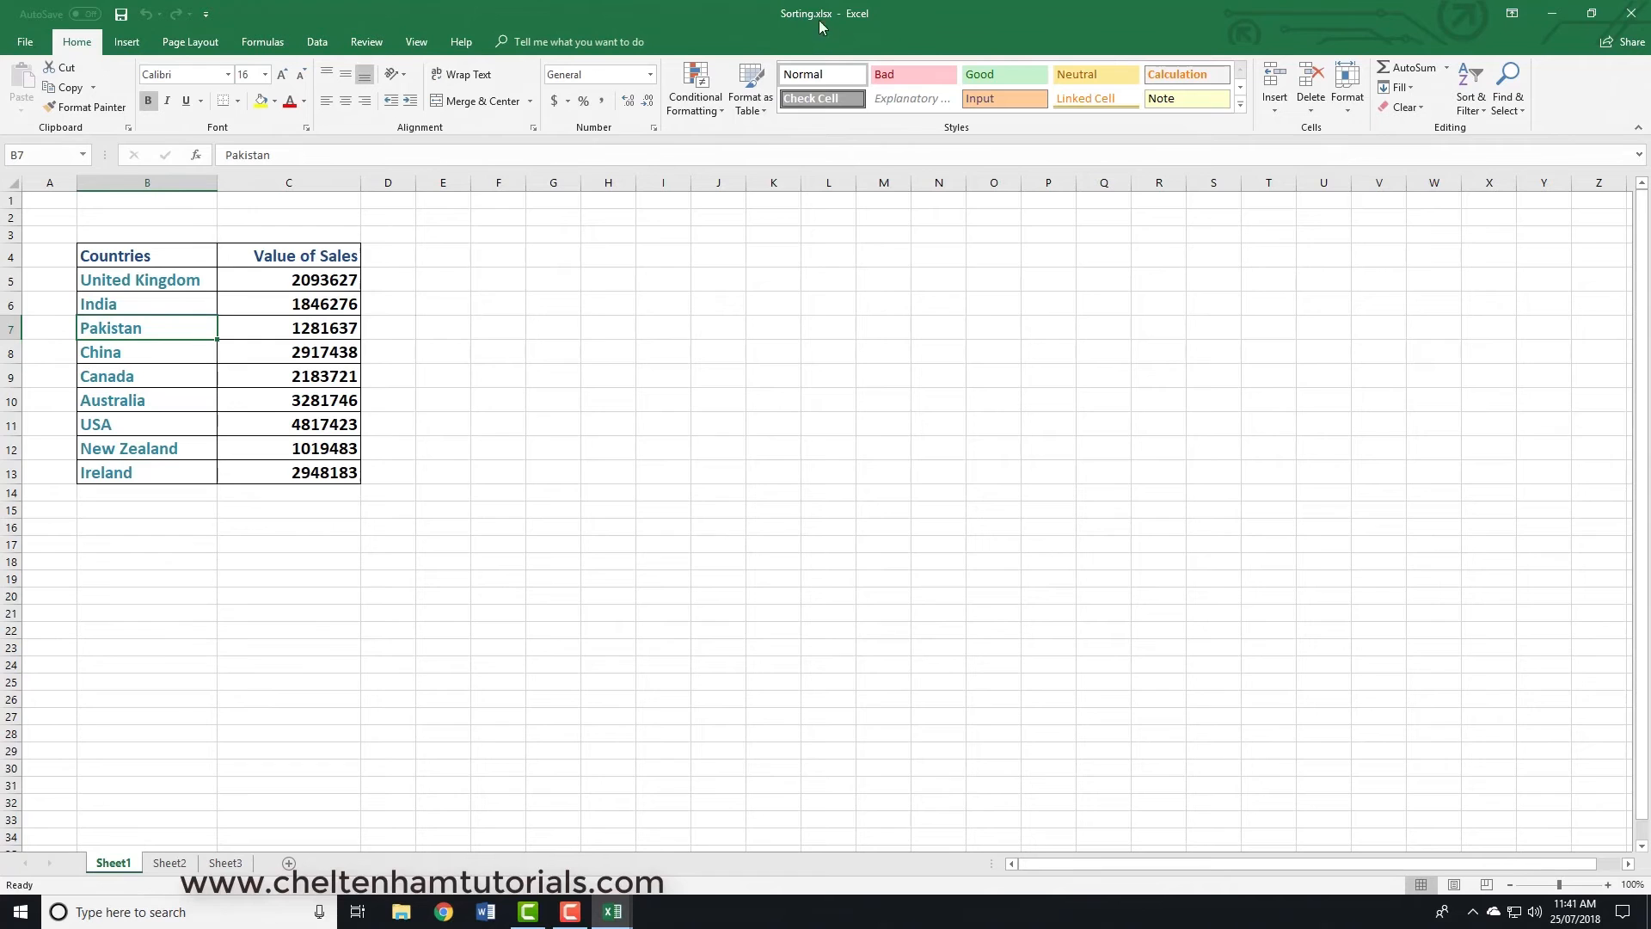
{"action": "left_click", "coordinate": [489, 301]}
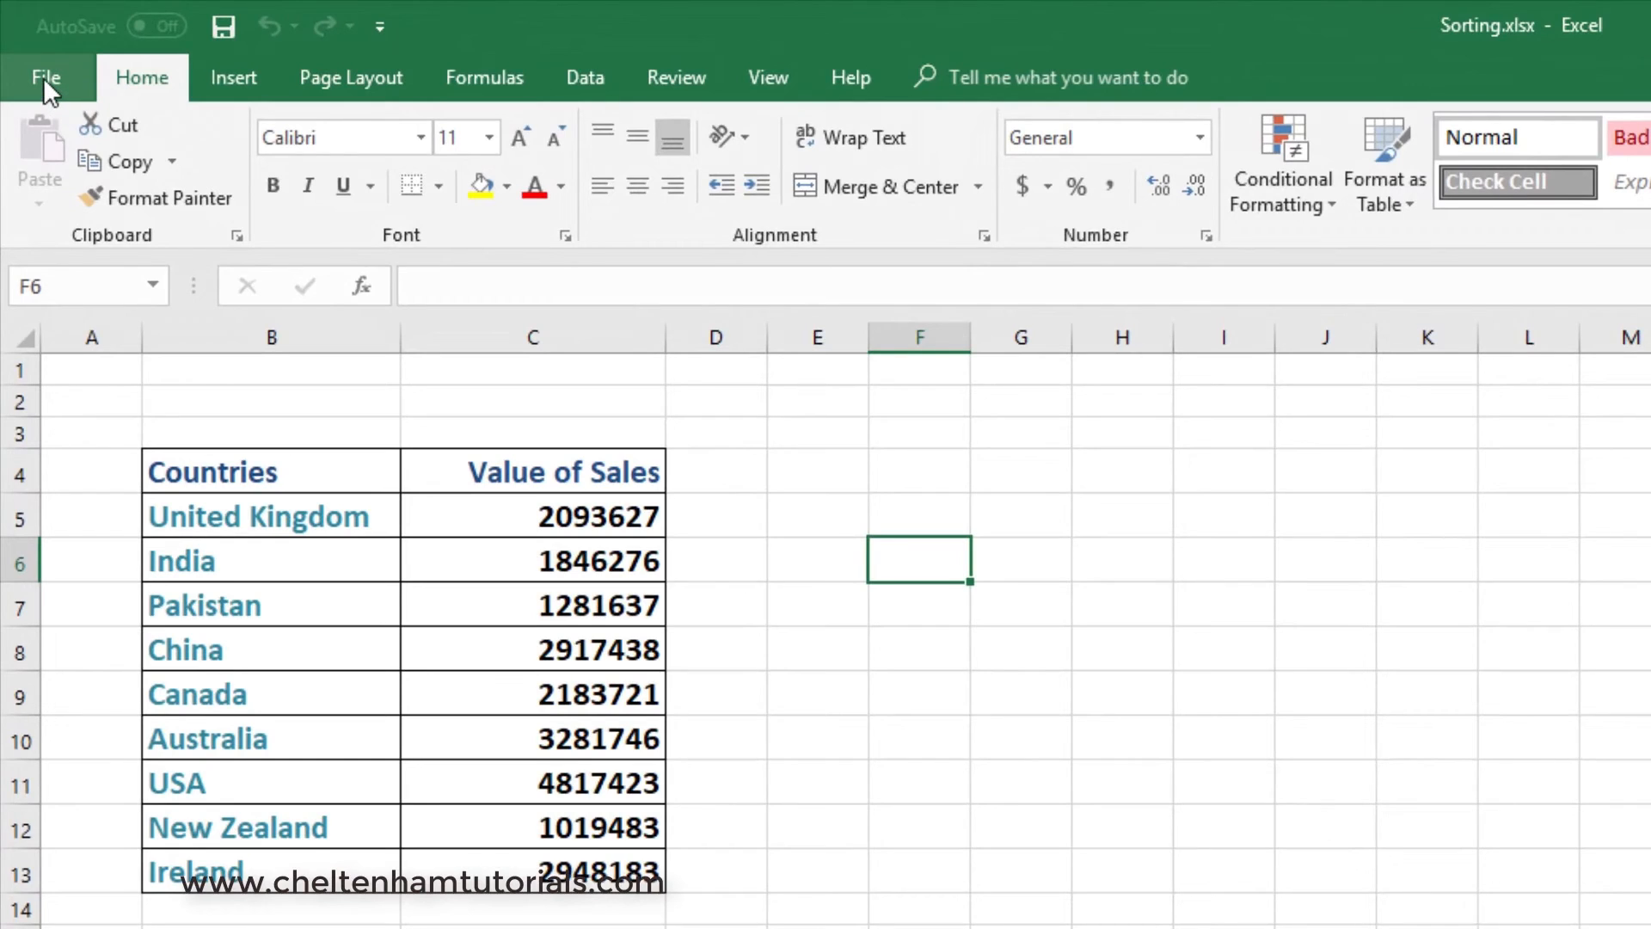
- Start saving Sorting.xlsx as a copy in Documents, Excel 365 Foundation, and place the cursor after the existing file name
{"action": "left_click", "coordinate": [39, 61]}
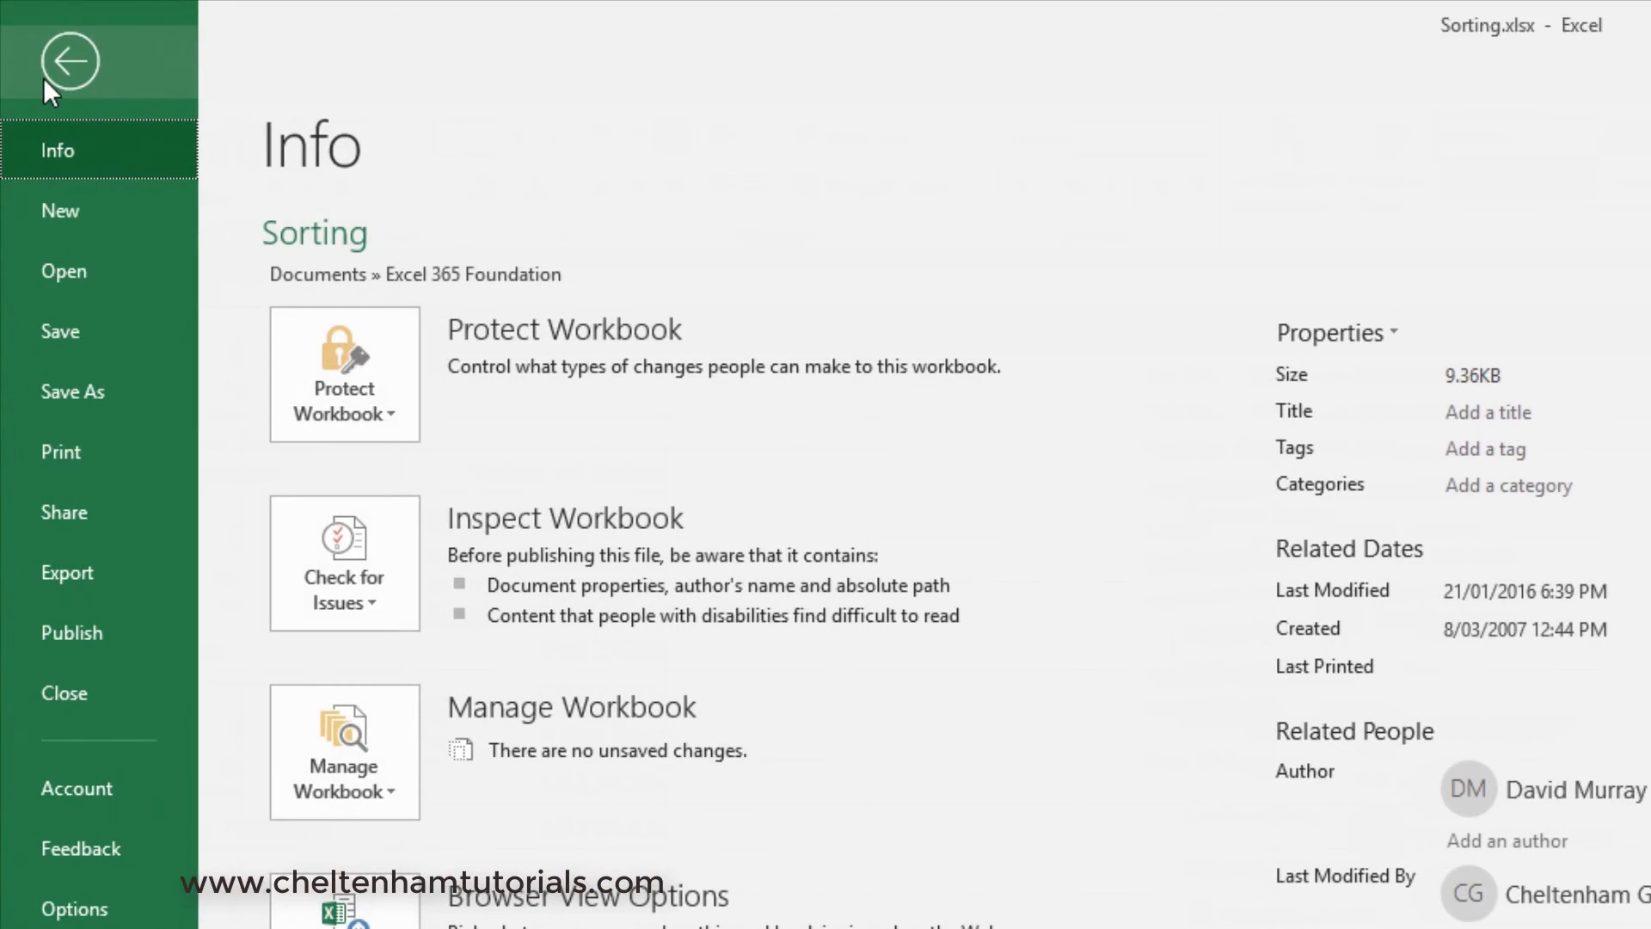
{"action": "left_click", "coordinate": [69, 387]}
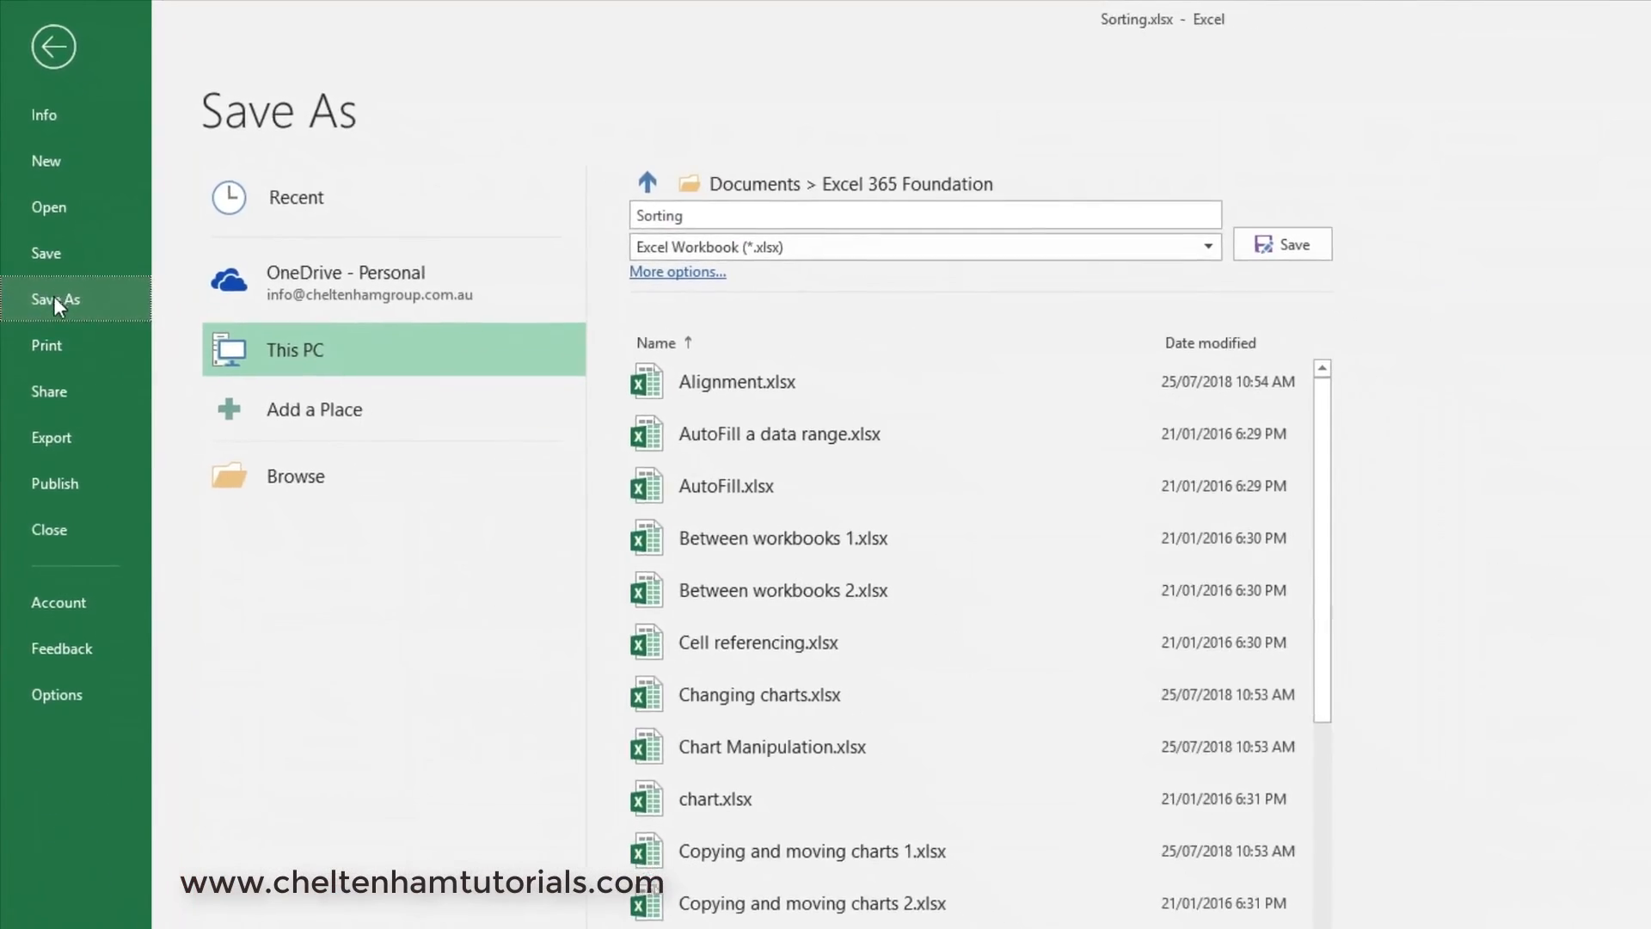
{"action": "left_click", "coordinate": [699, 212]}
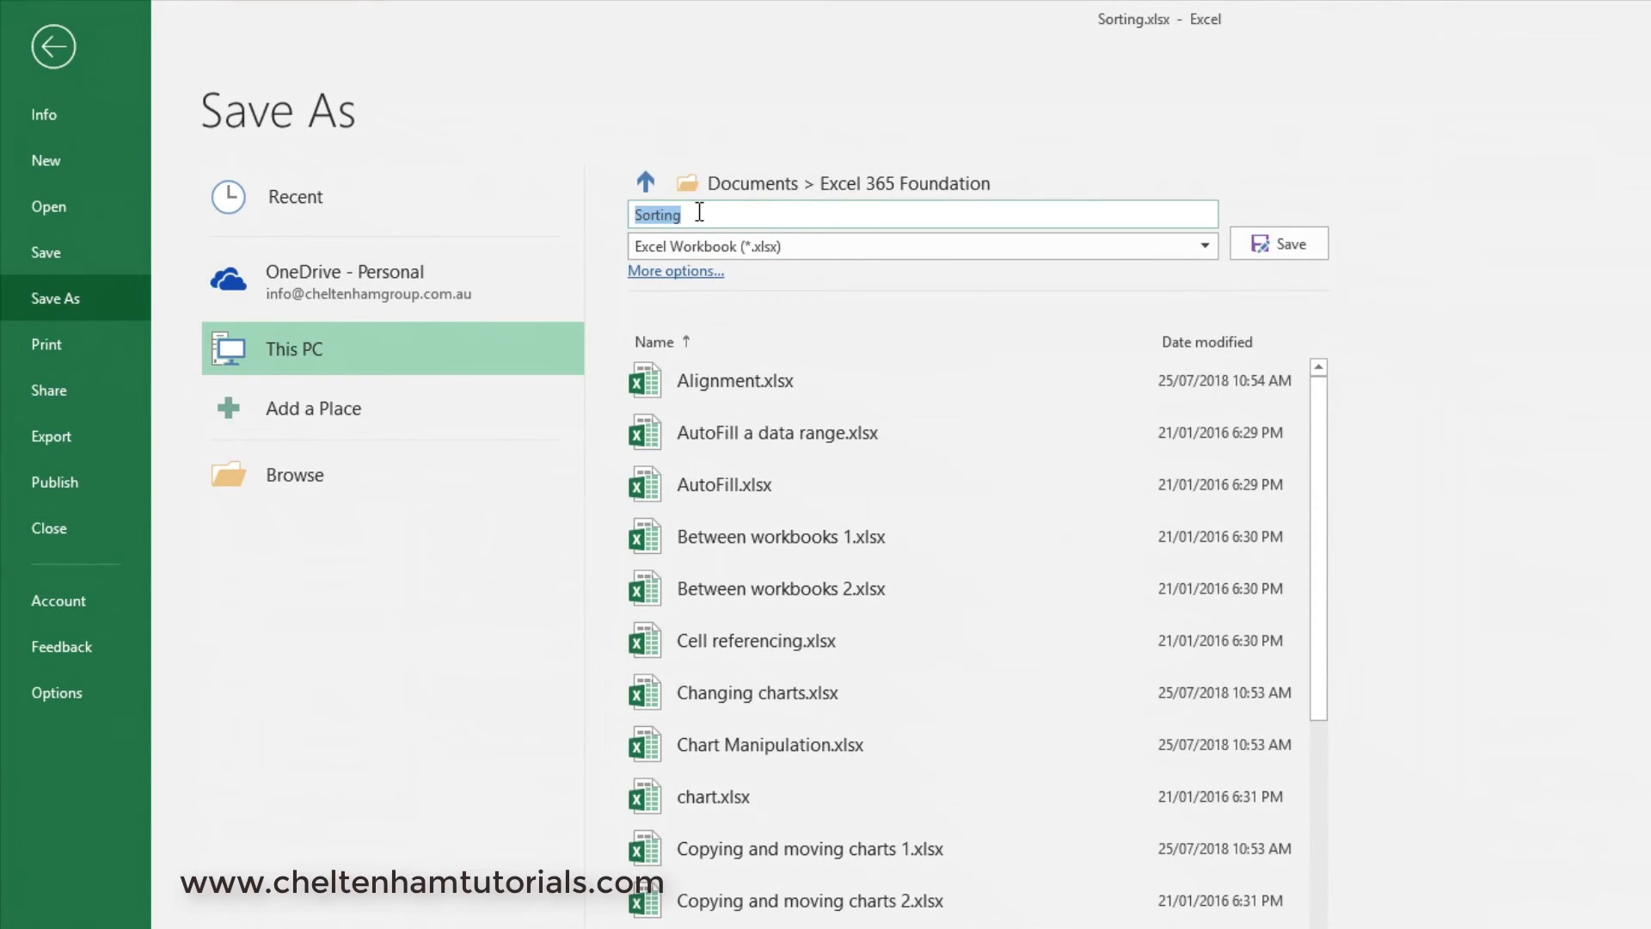
{"action": "left_click", "coordinate": [699, 211]}
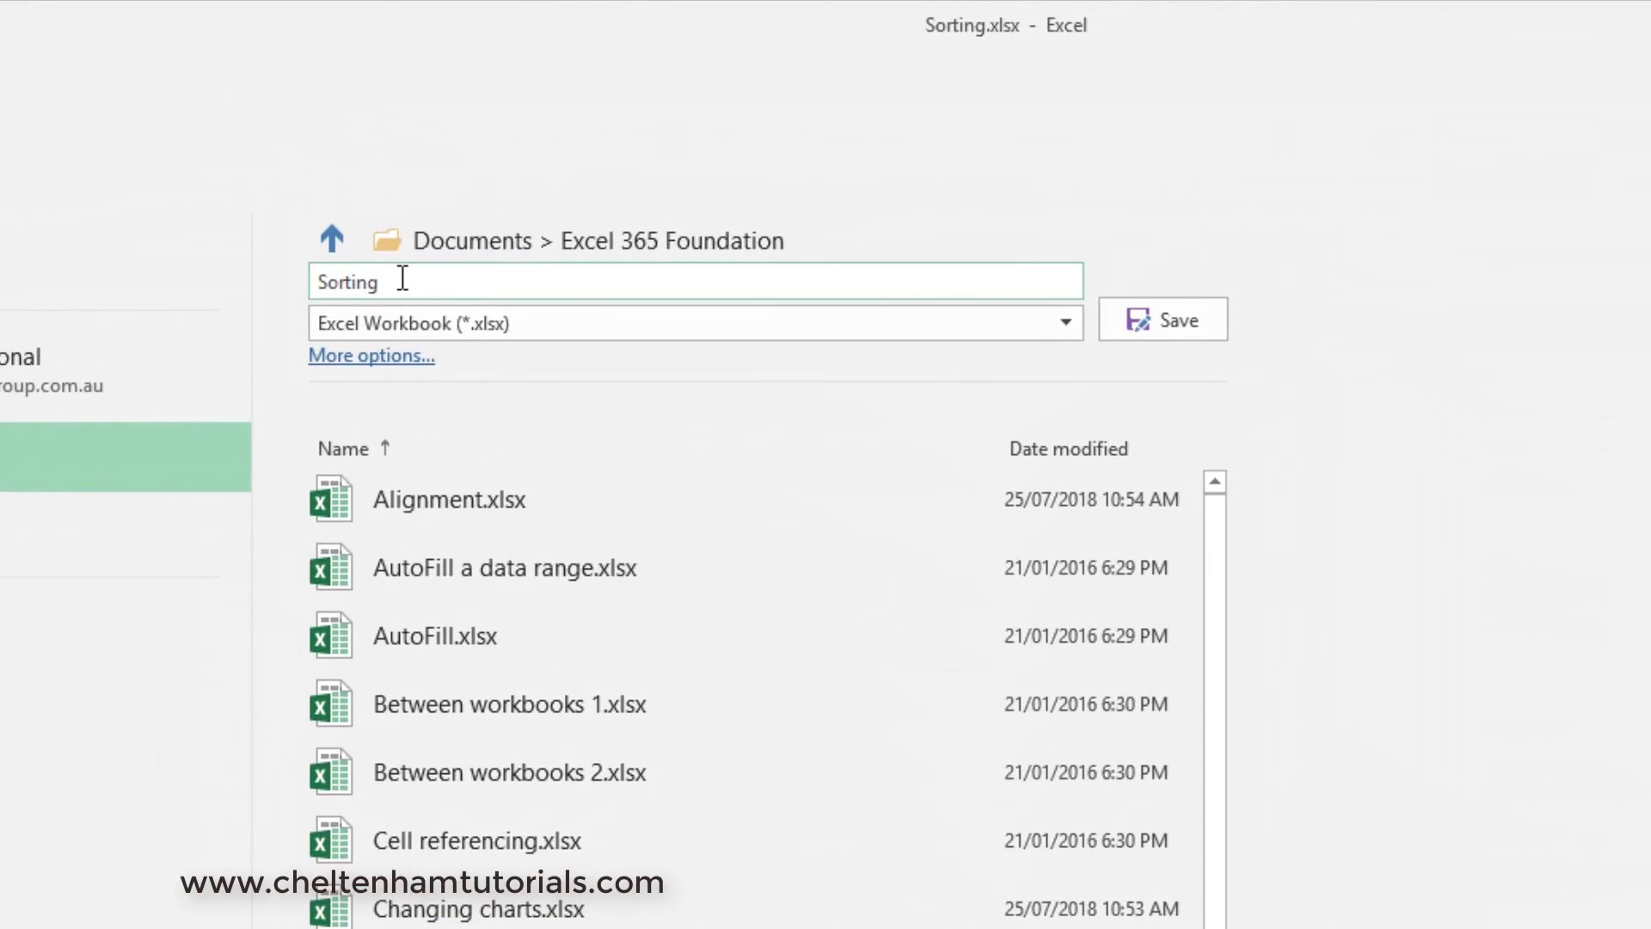
{"action": "type", "text": "v2"}
{"action": "key", "text": "BackSpace"}
{"action": "key", "text": "BackSpace"}
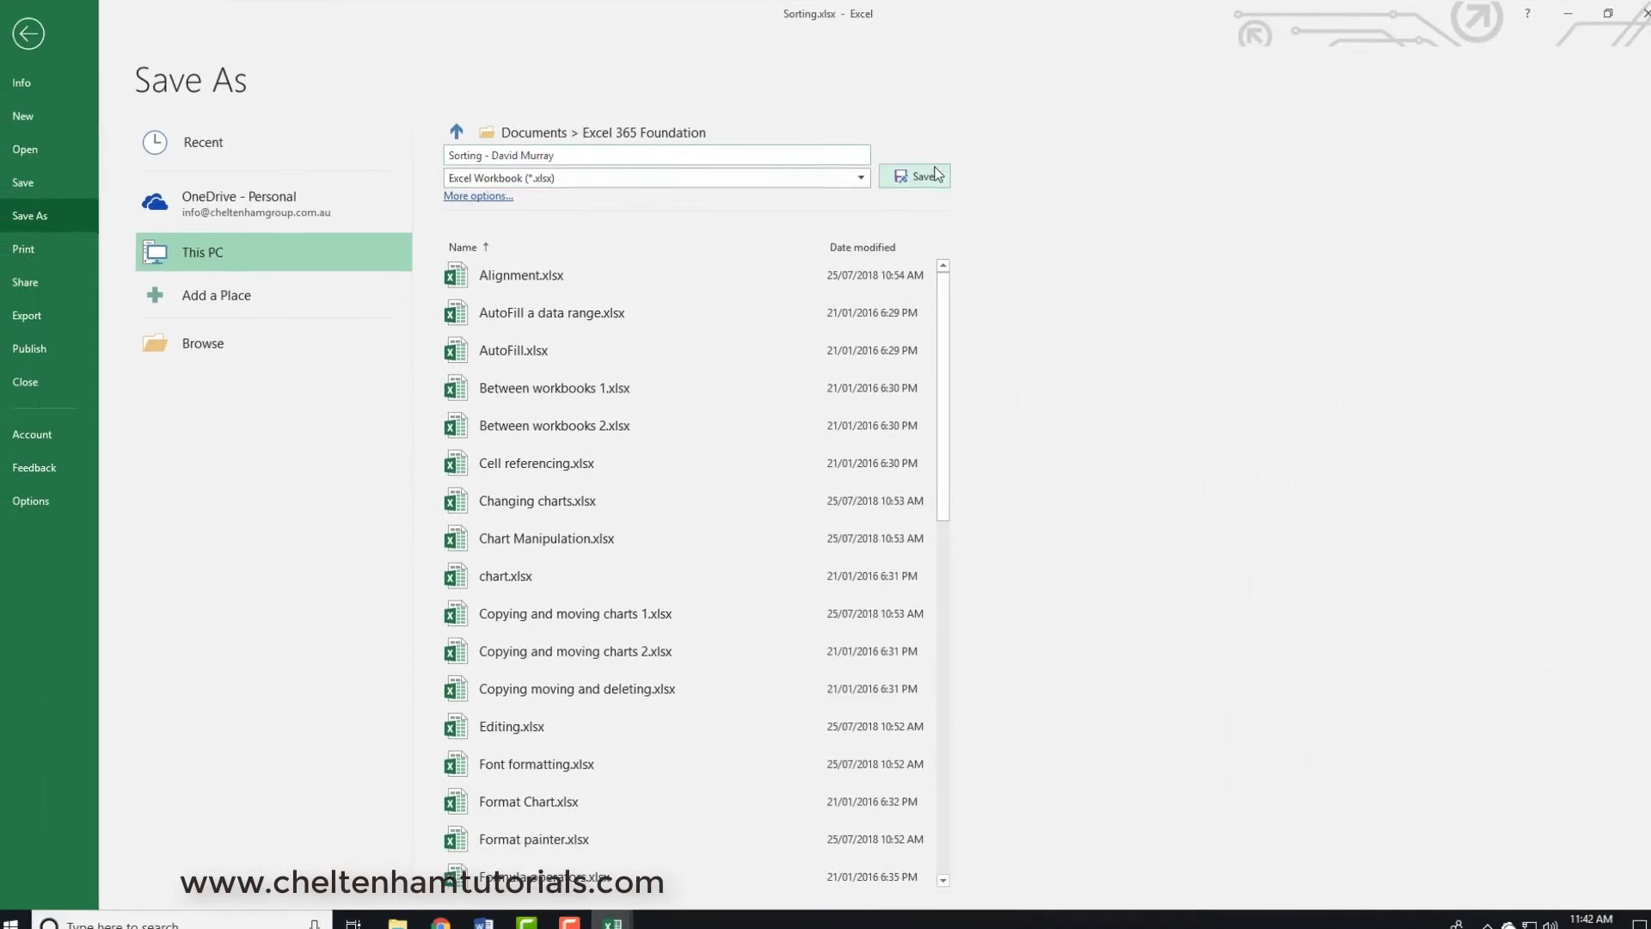
- Append a hyphen and the author's full name to the file name Sorting and save the copy as an Excel Workbook
{"action": "left_click", "coordinate": [913, 173]}
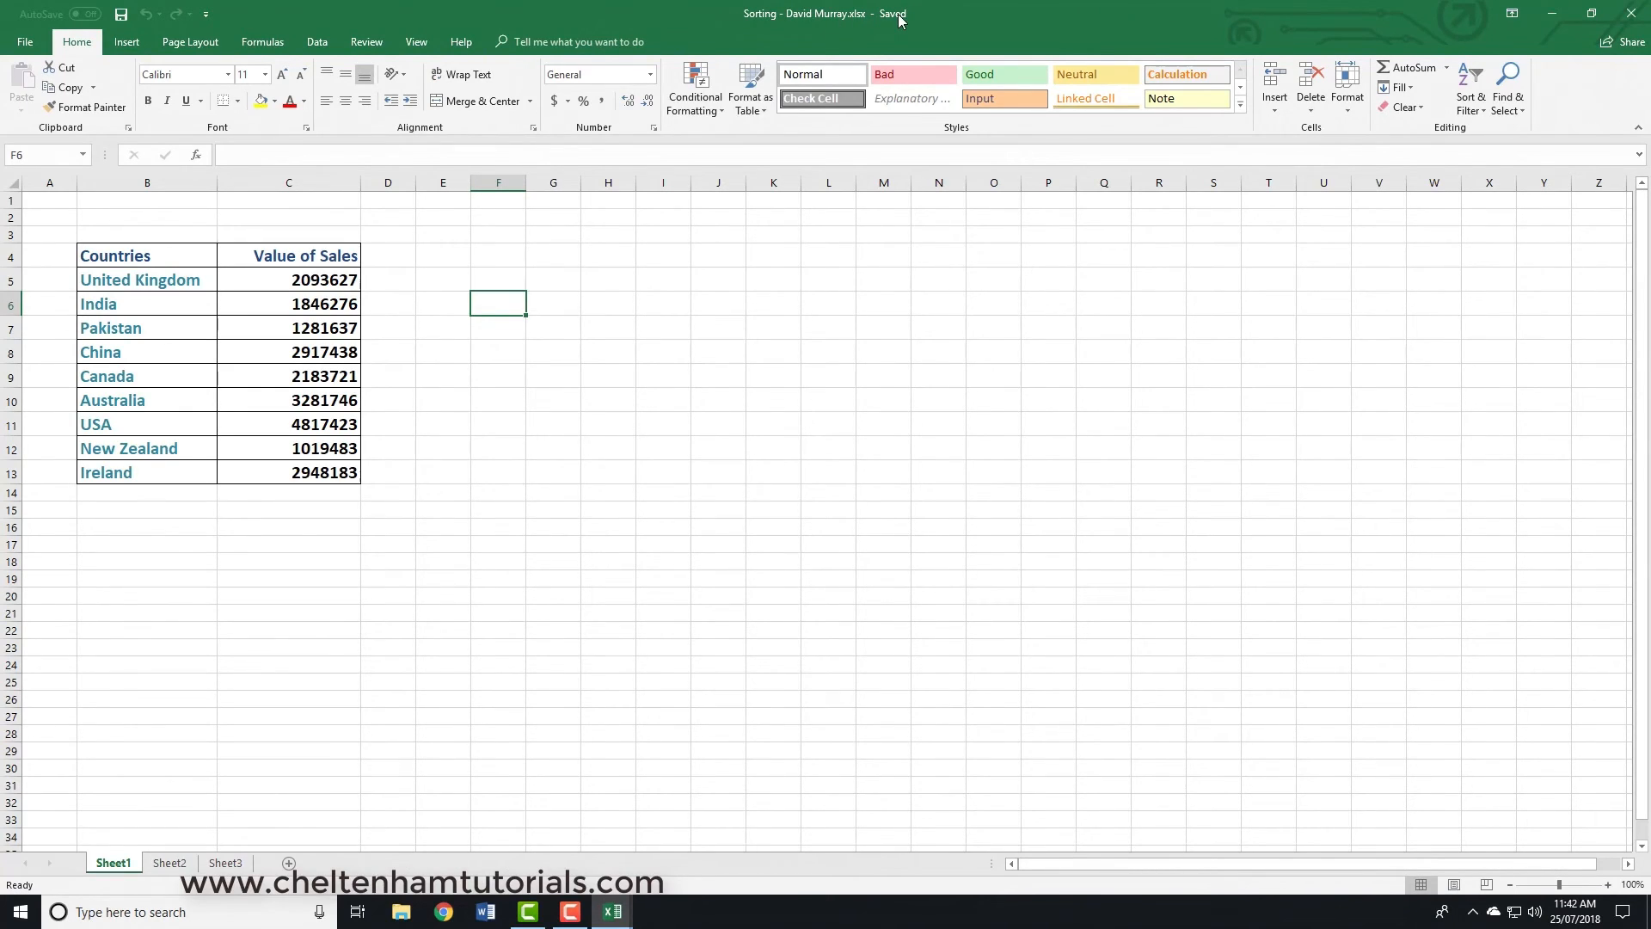
- Select cell E6 and save the workbook as a PDF (*.pdf) in Excel 365 Foundation under the same file name
{"action": "left_click", "coordinate": [442, 301]}
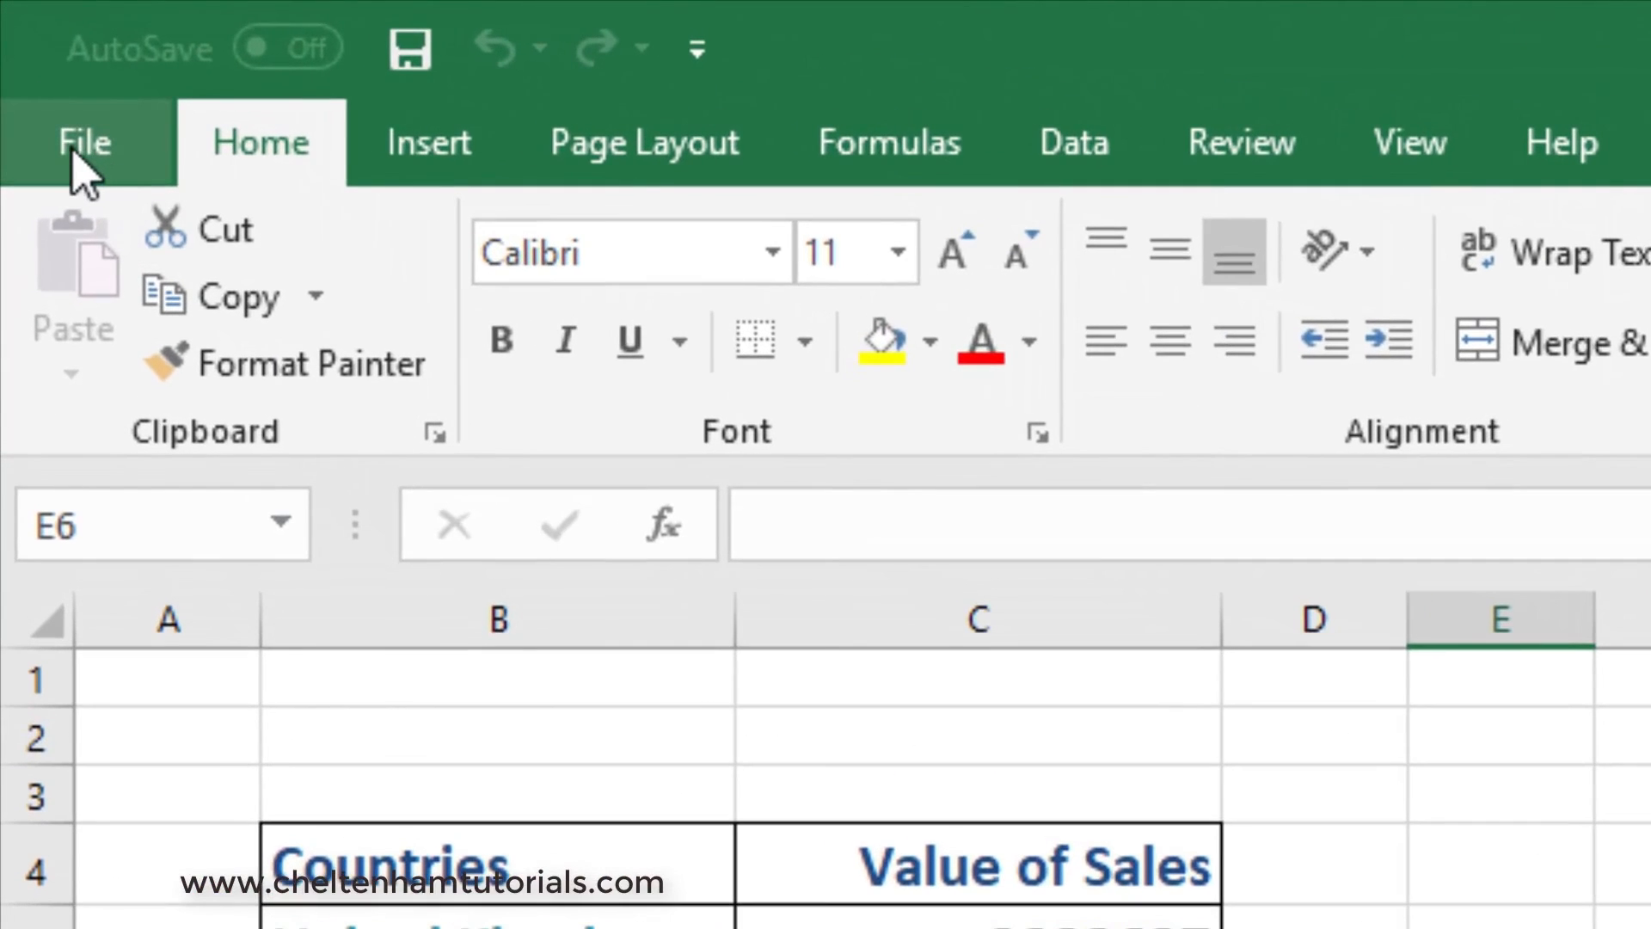
{"action": "left_click", "coordinate": [25, 41]}
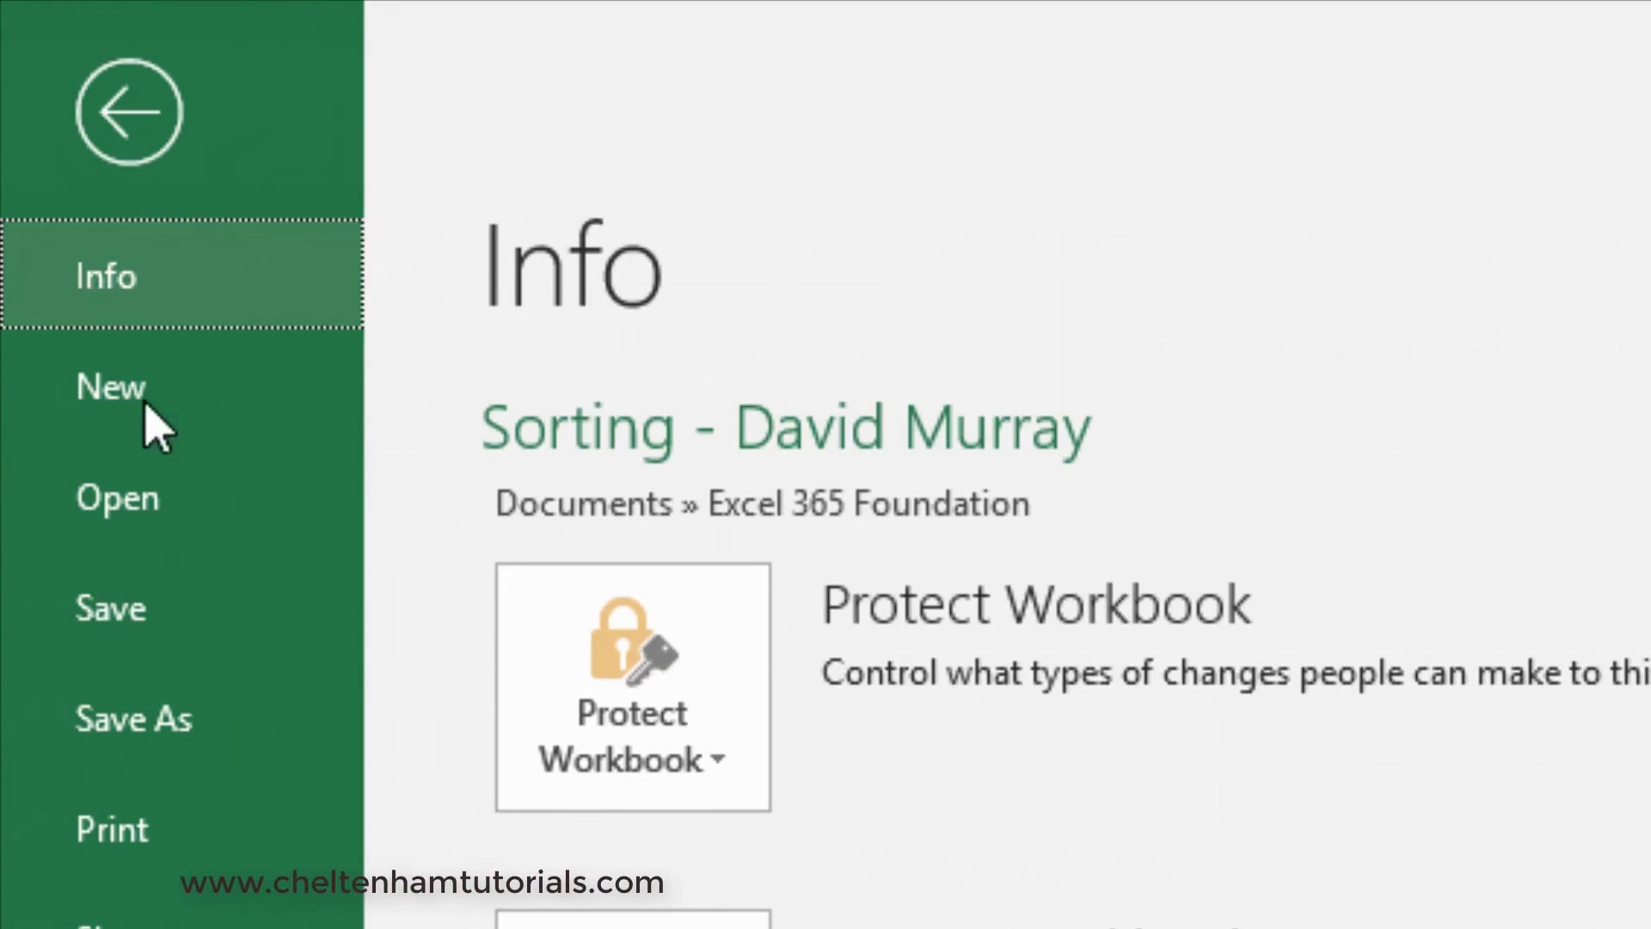
{"action": "left_click", "coordinate": [50, 724]}
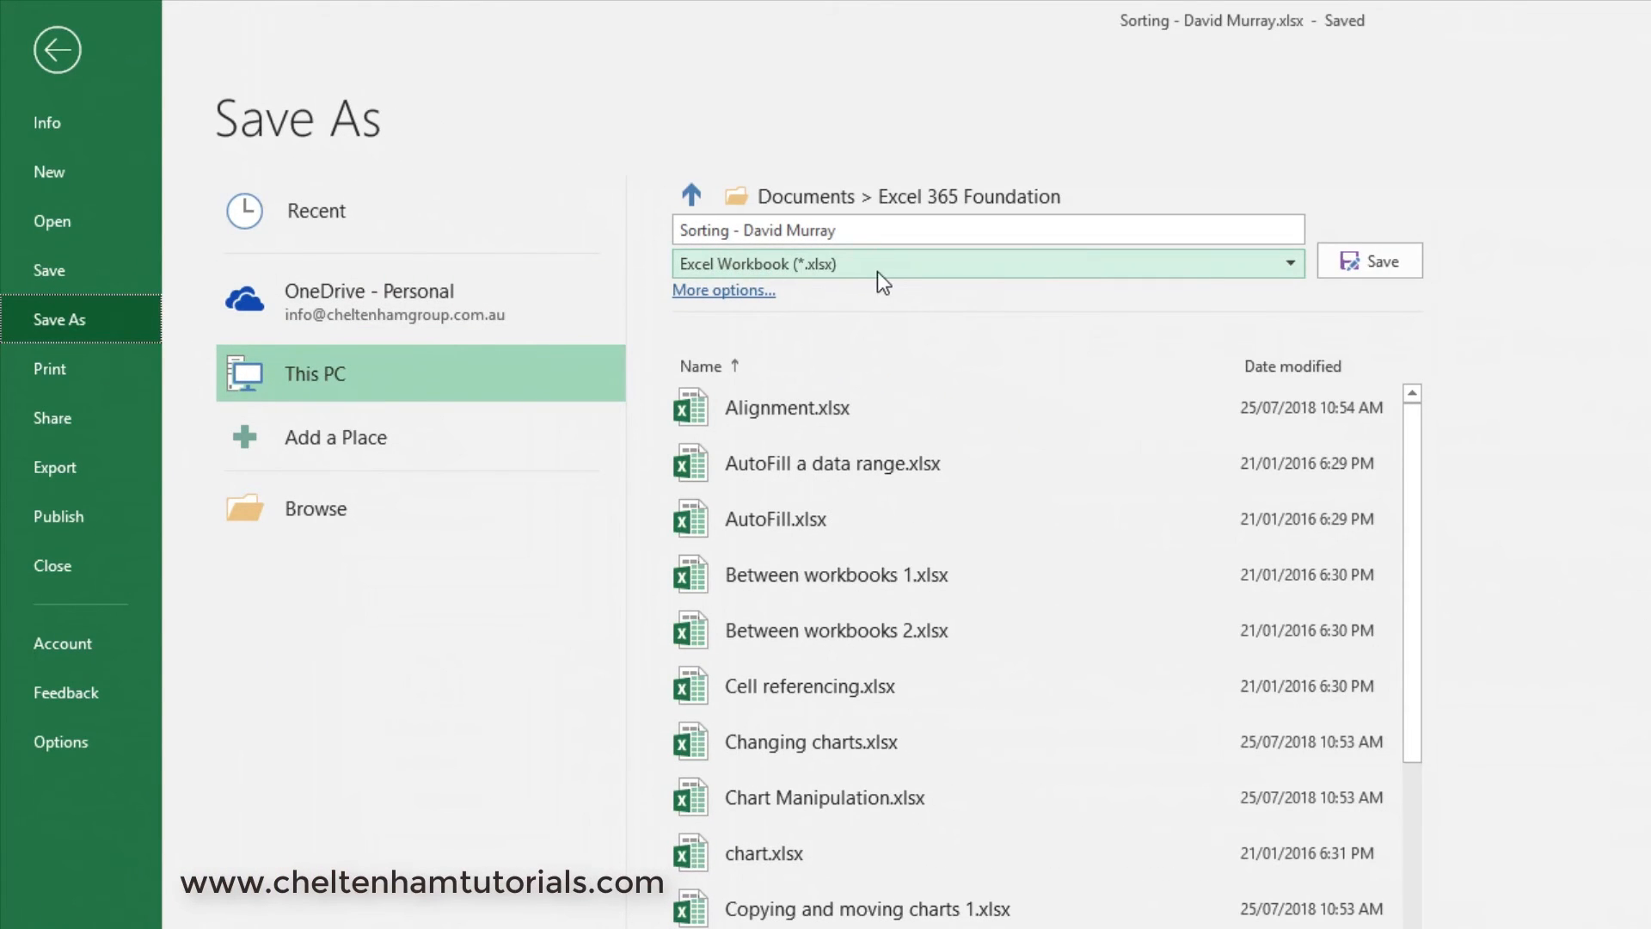
{"action": "left_click", "coordinate": [1293, 262]}
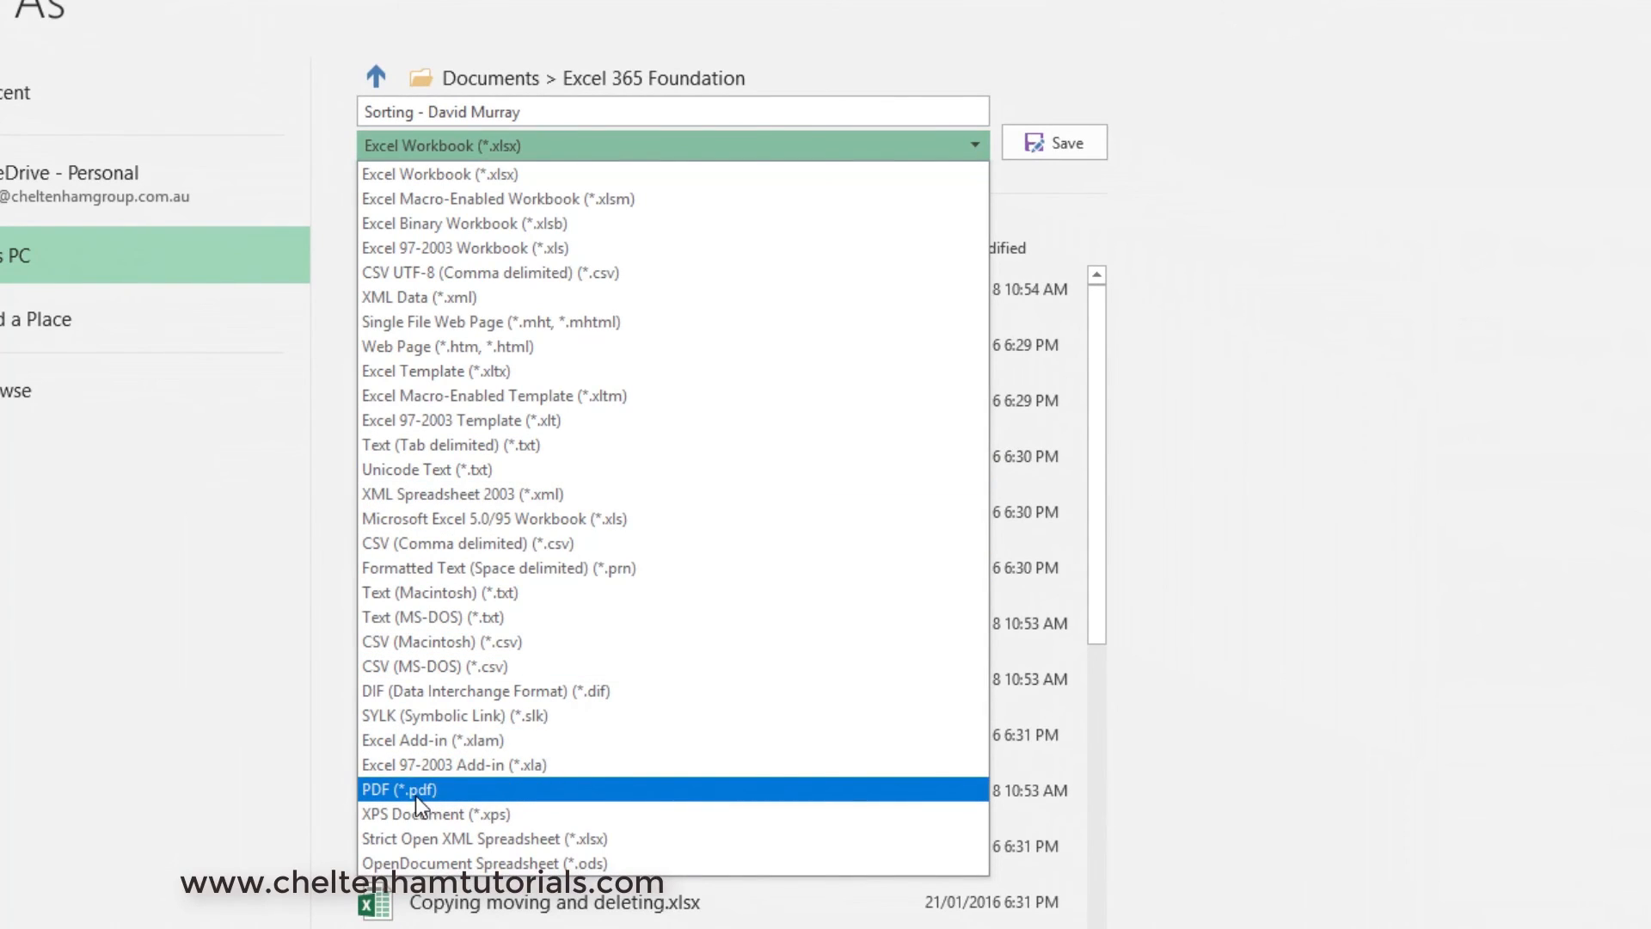
{"action": "left_click", "coordinate": [411, 793]}
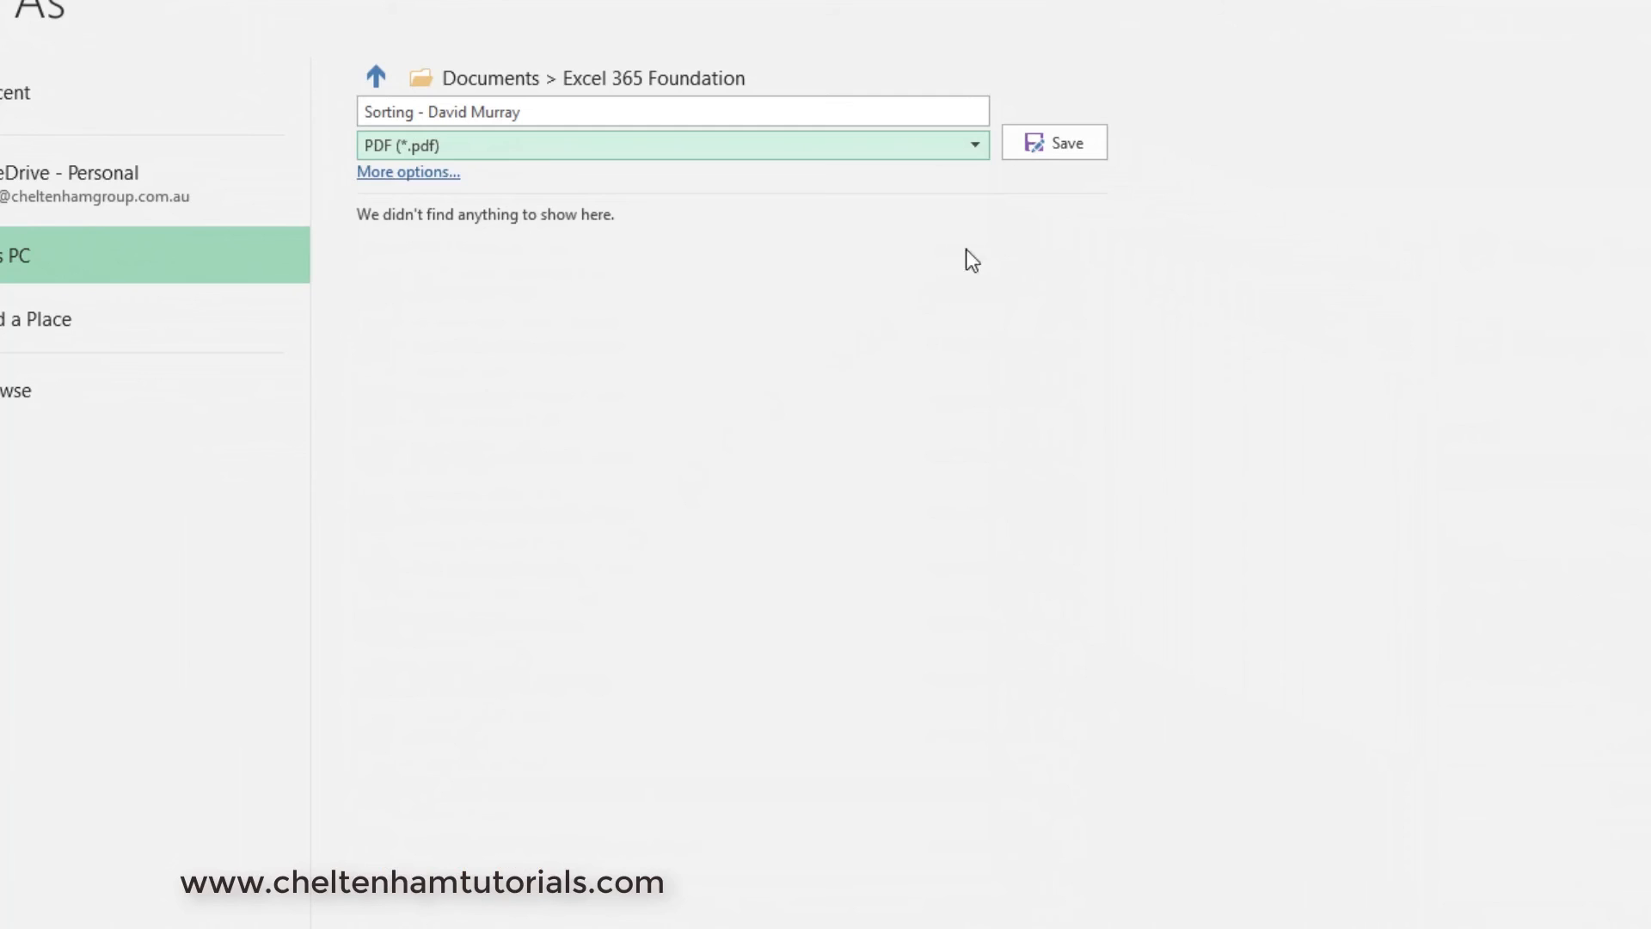
{"action": "left_click", "coordinate": [1054, 148]}
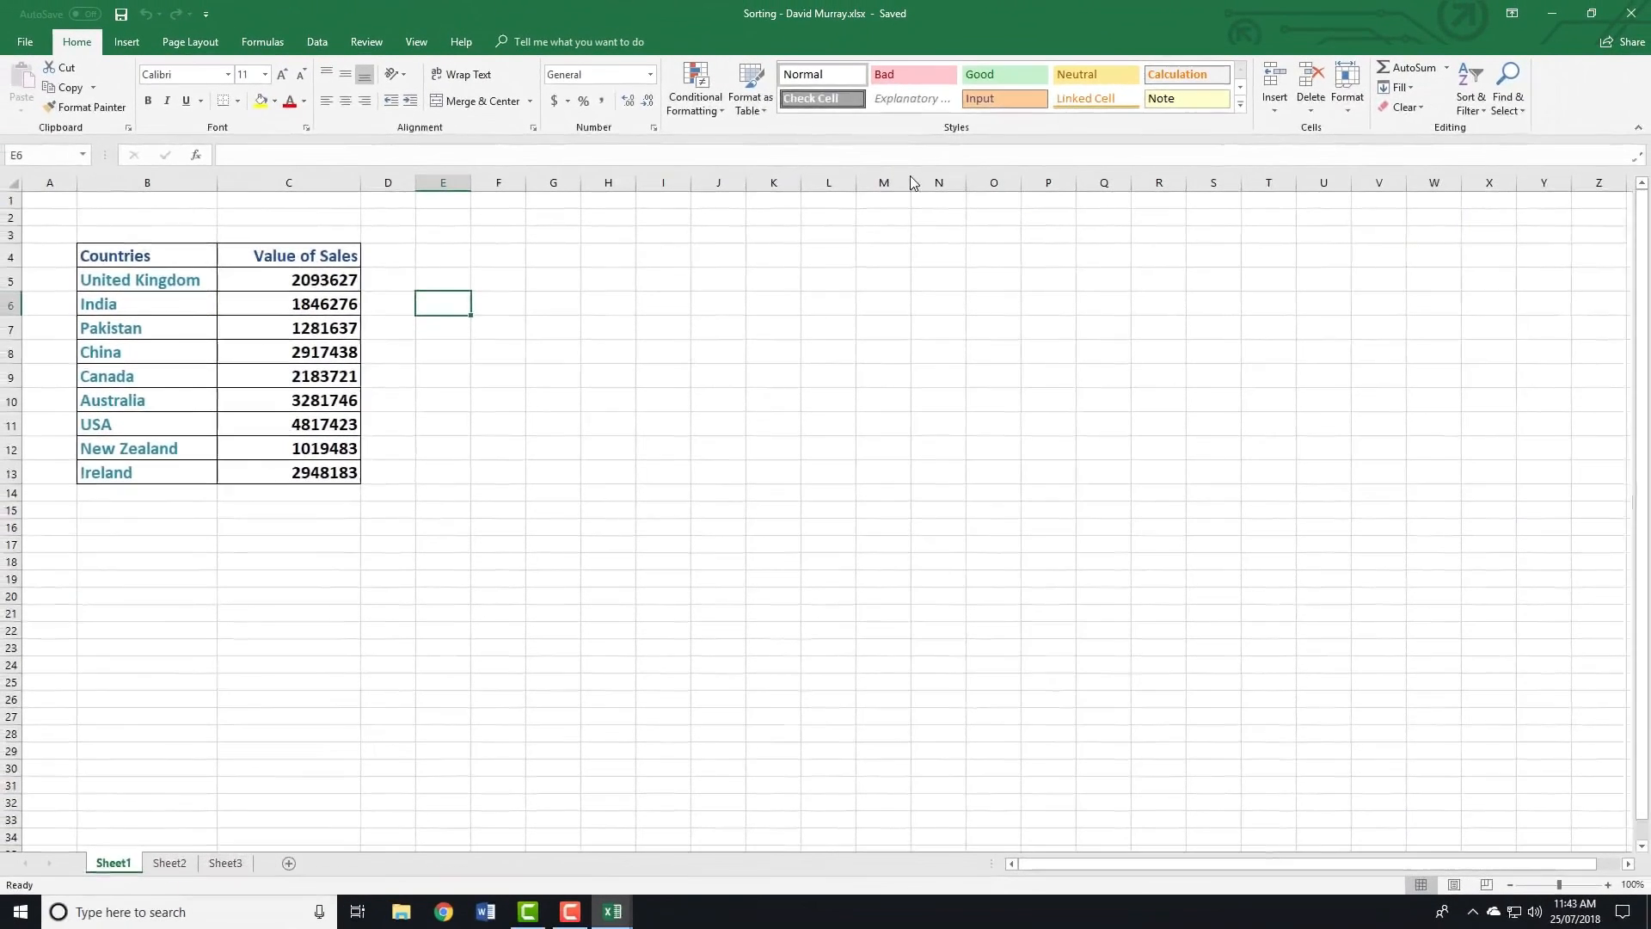